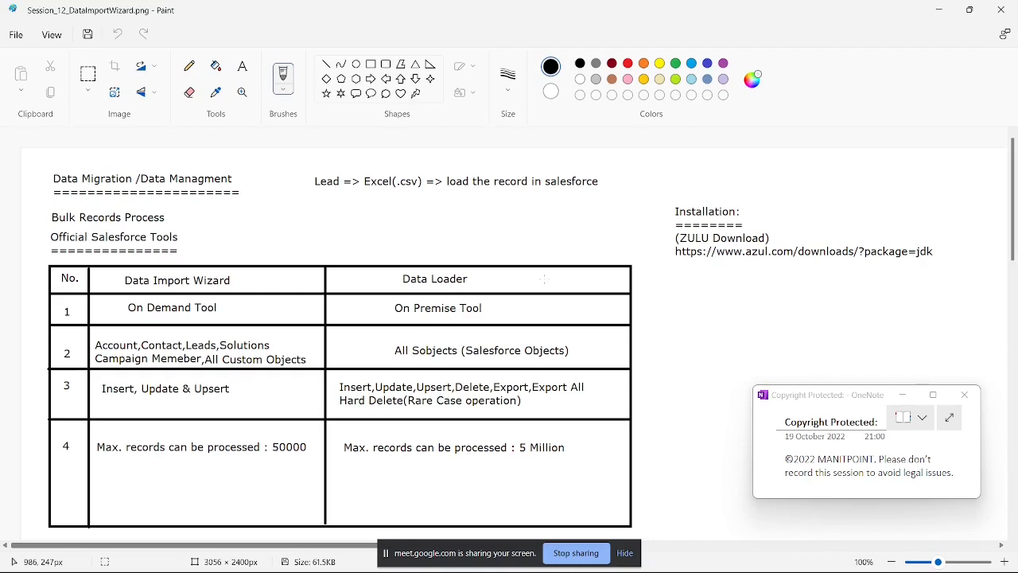
Step: Launch Dataloader 52.0.0, minimise its console window and move the welcome window toward the middle of the screen
key(XF86MonBrightnessUp)
key(super)
text(data)
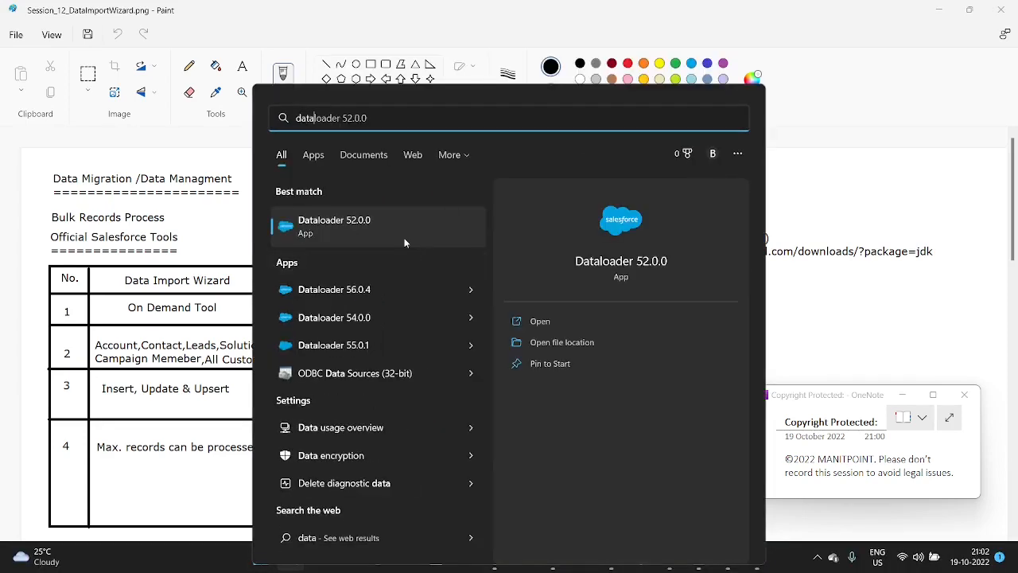
click(404, 243)
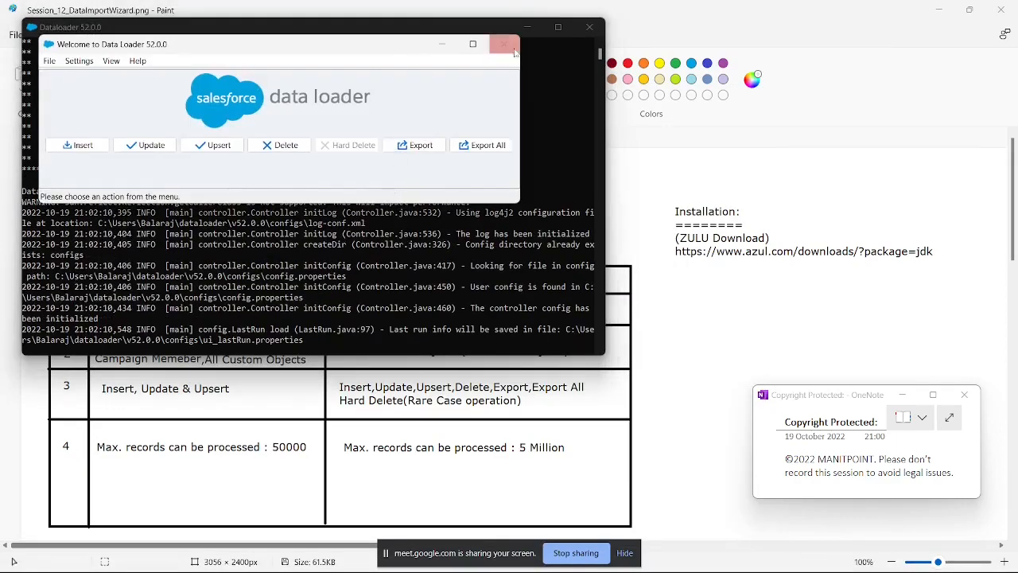
click(528, 26)
drag(346, 54, 574, 230)
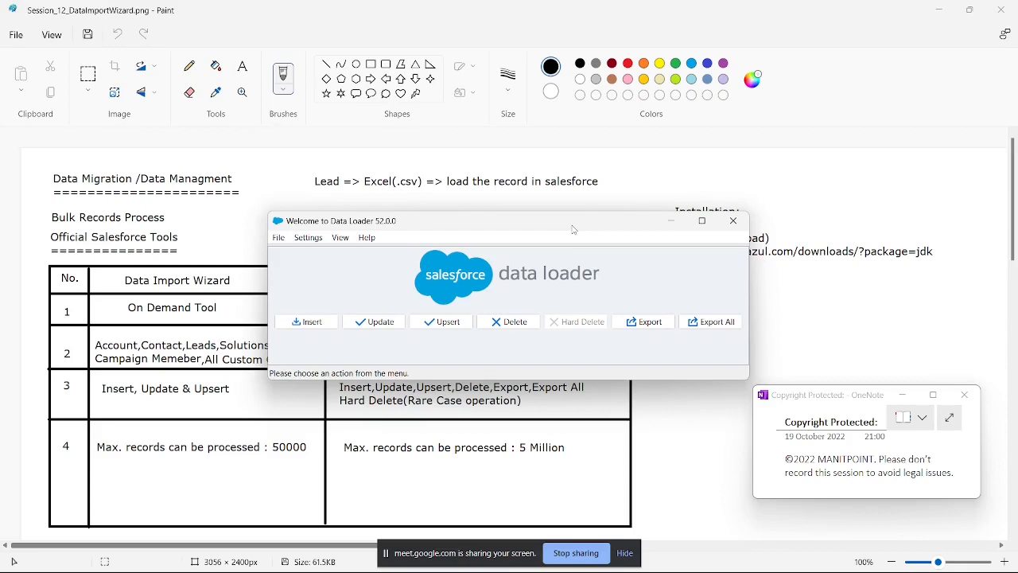
drag(574, 230, 573, 200)
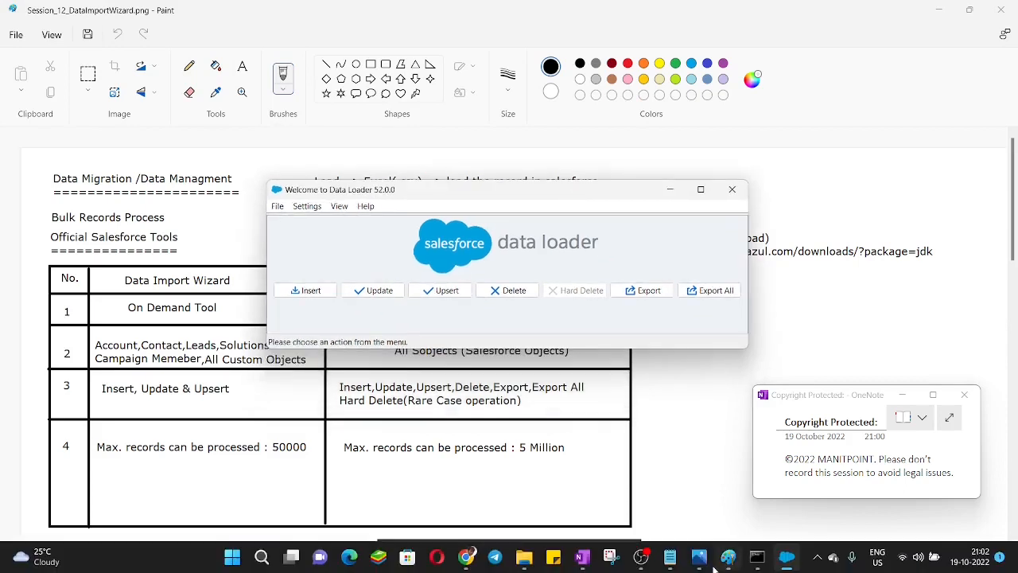
Step: Minimise the open windows and open the Data Management folder from the desktop
mouse_move(524, 557)
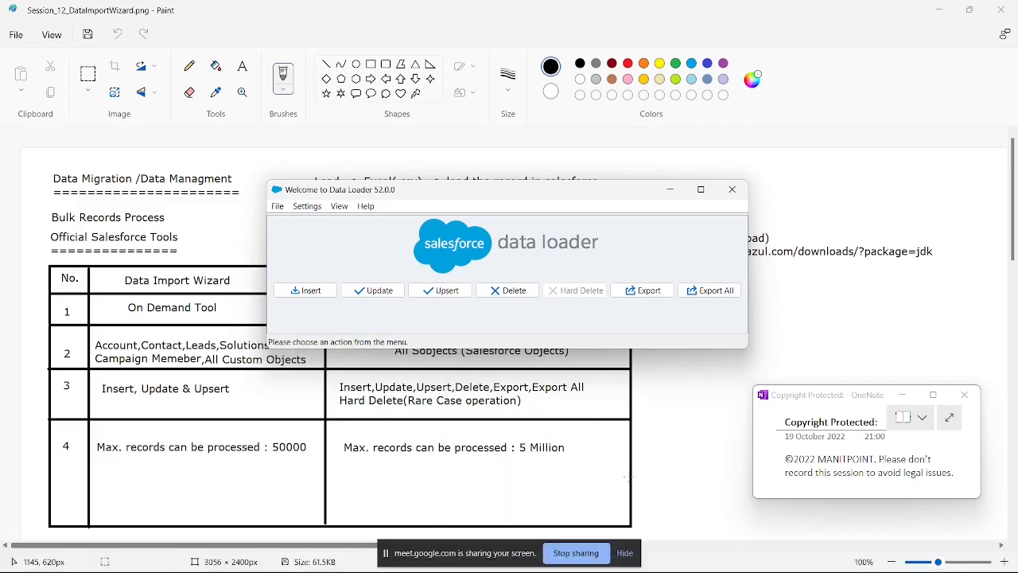
key(super)
key(super)
click(940, 10)
click(940, 10)
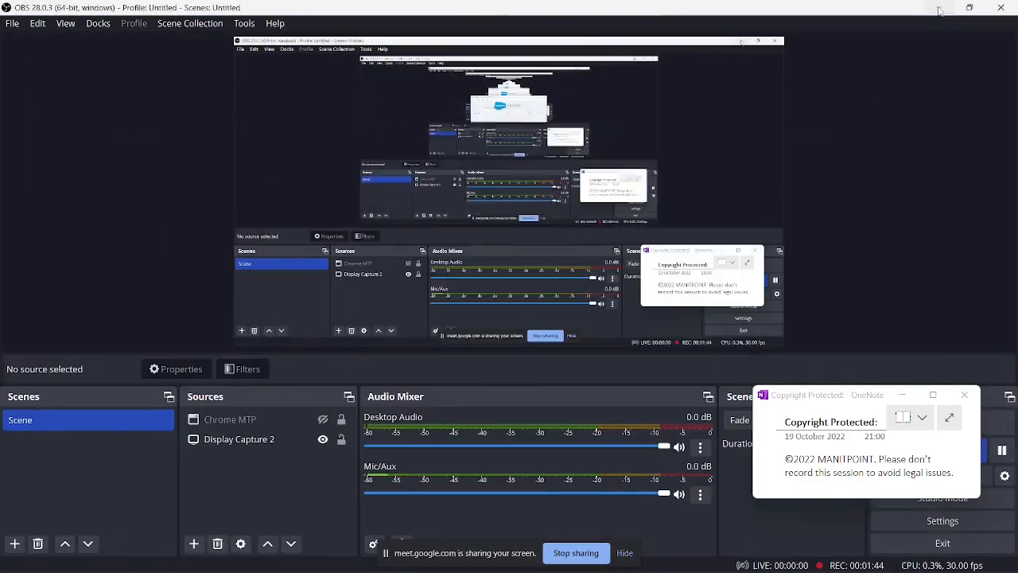
click(939, 9)
double_click(327, 157)
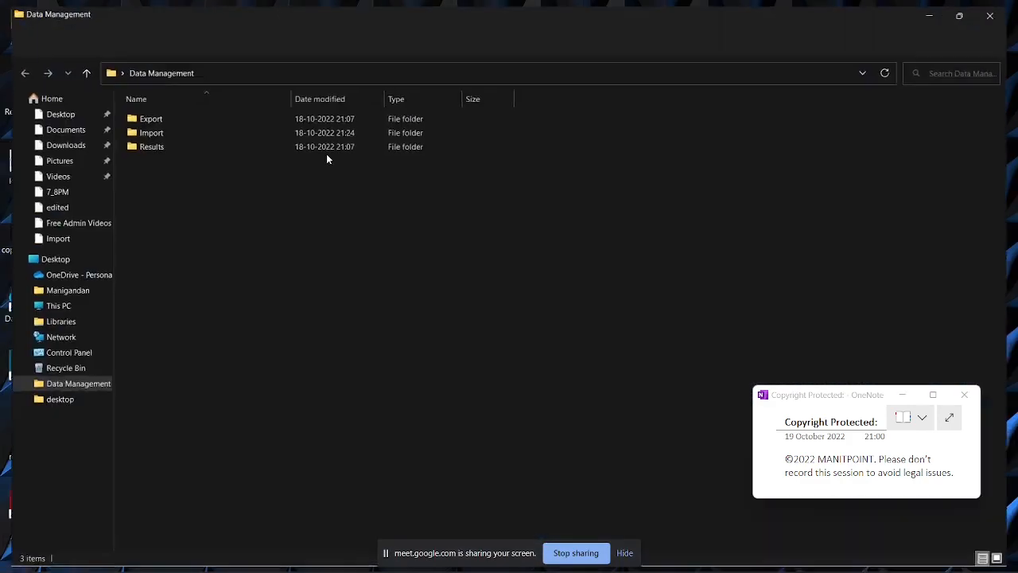
Step: Rename the Import folder inside Data Management as Import_DIM
click(157, 134)
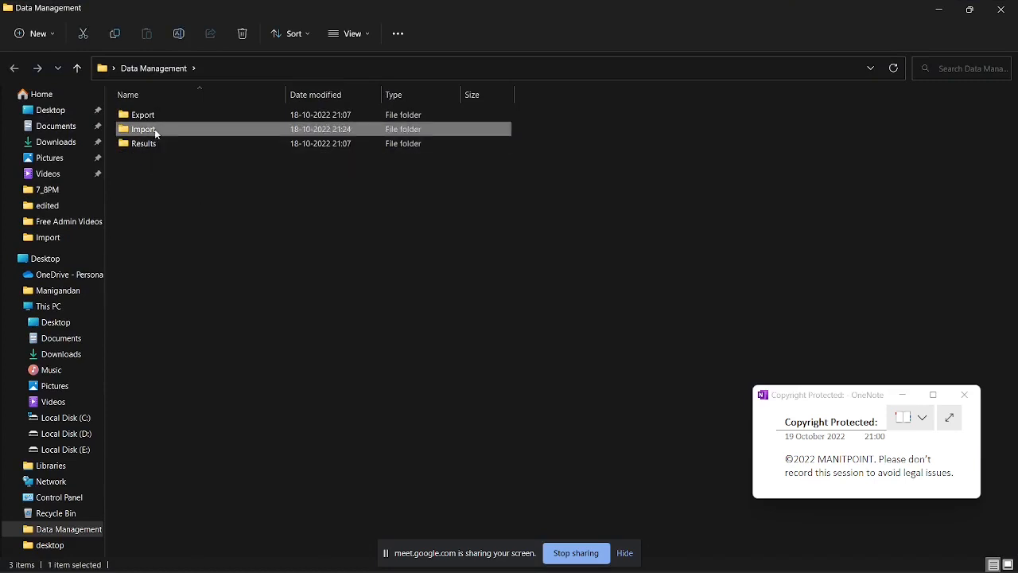
key(F2)
click(157, 131)
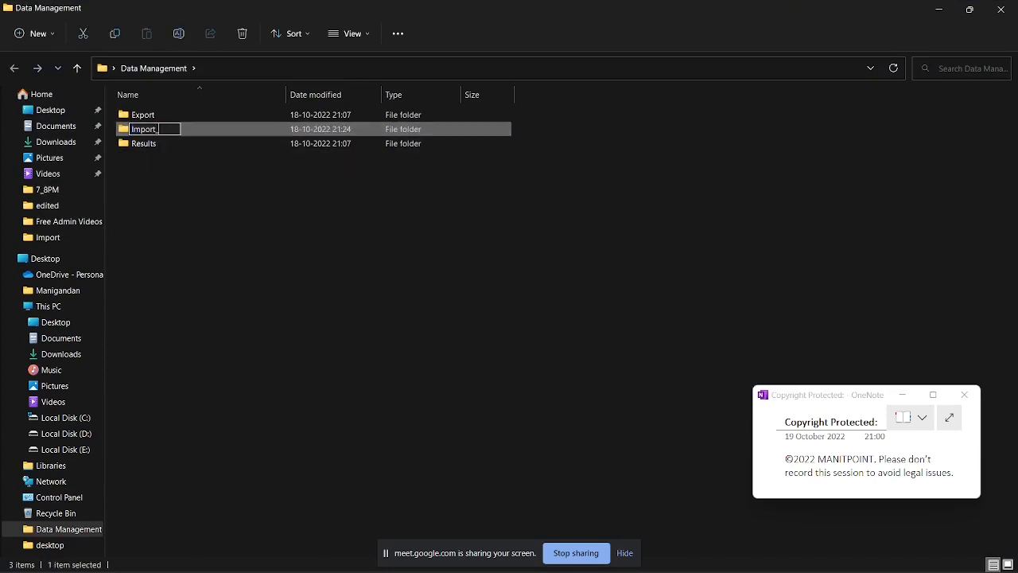
text(_WE)
key(BackSpace)
key(BackSpace)
text(DIM)
click(157, 184)
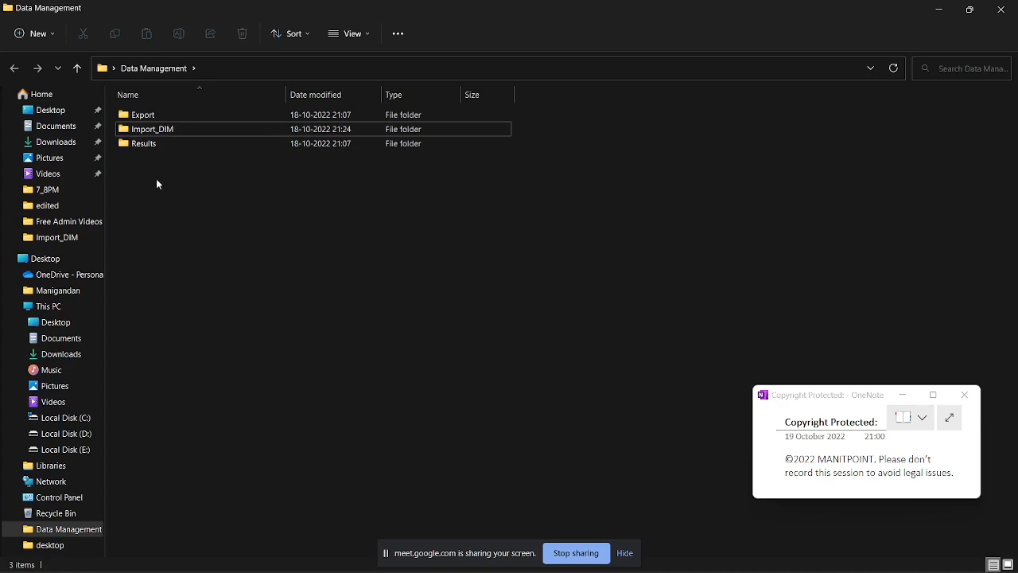
Step: Create a folder named Import_DL inside Data Management and open it
key(ctrl+shift+n)
text(I)
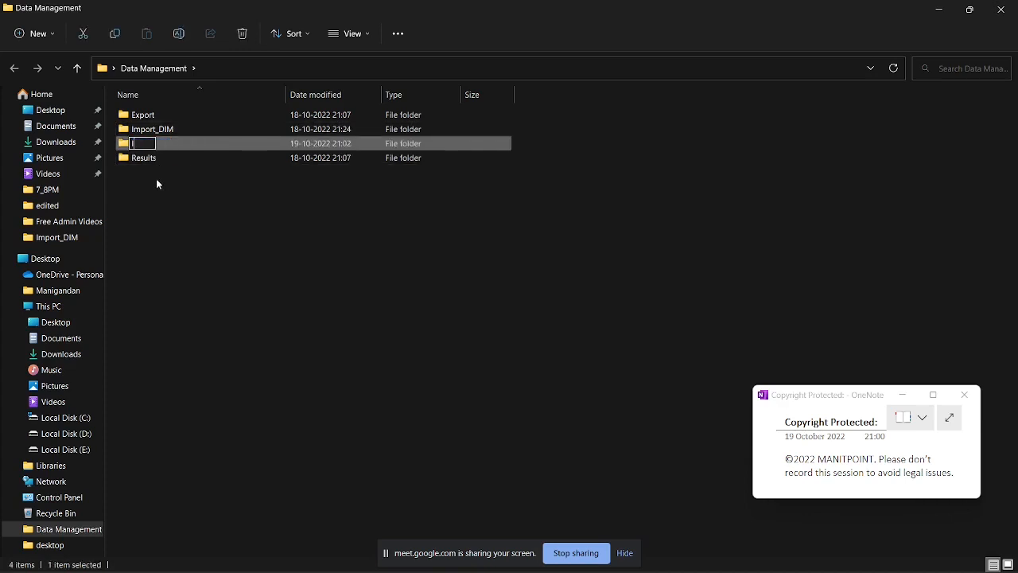
text(mport_DL)
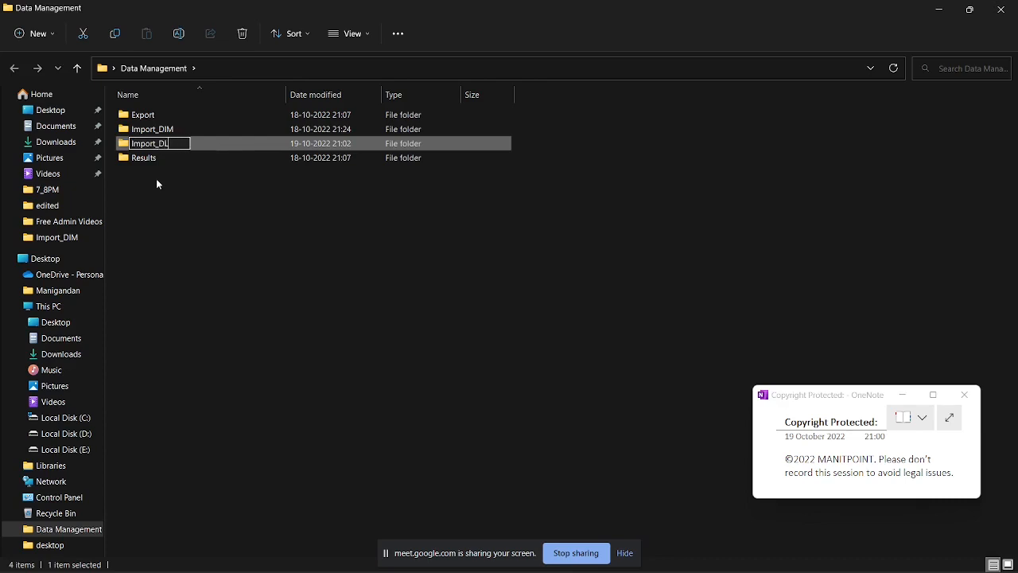
click(154, 178)
double_click(153, 146)
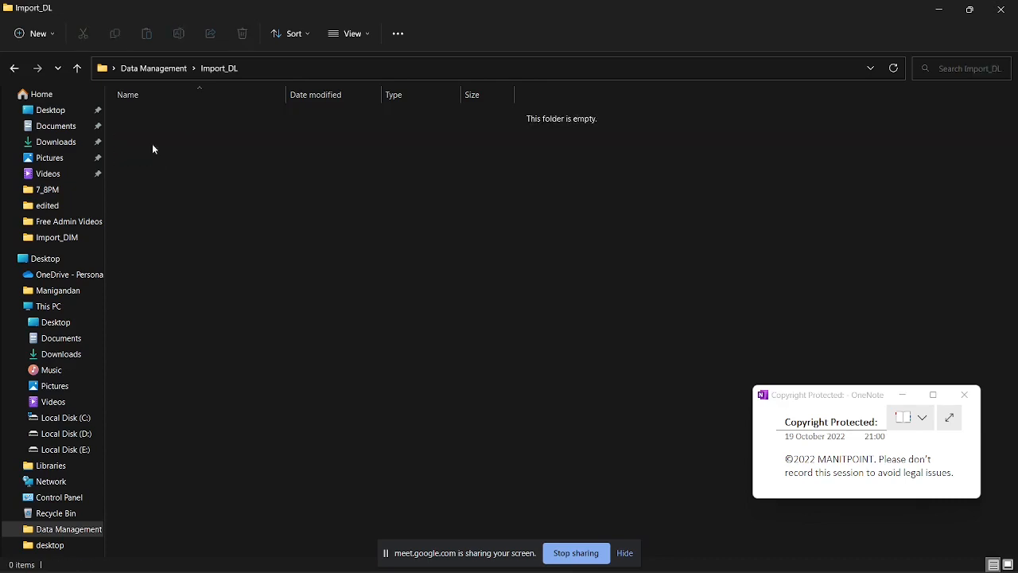
Step: Launch Excel, create a blank workbook and select cell A1
key(super)
text(x)
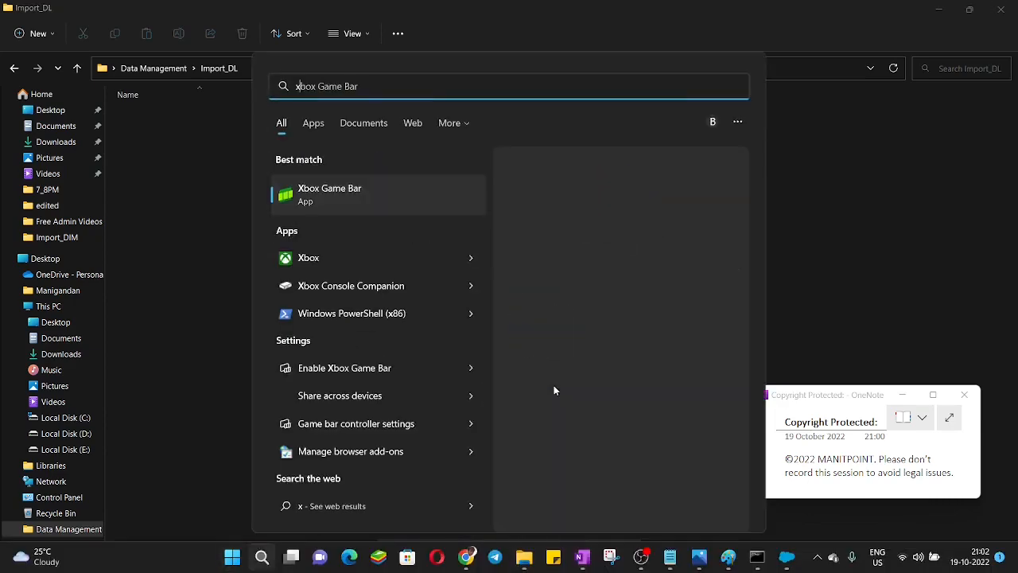
key(BackSpace)
text(exc)
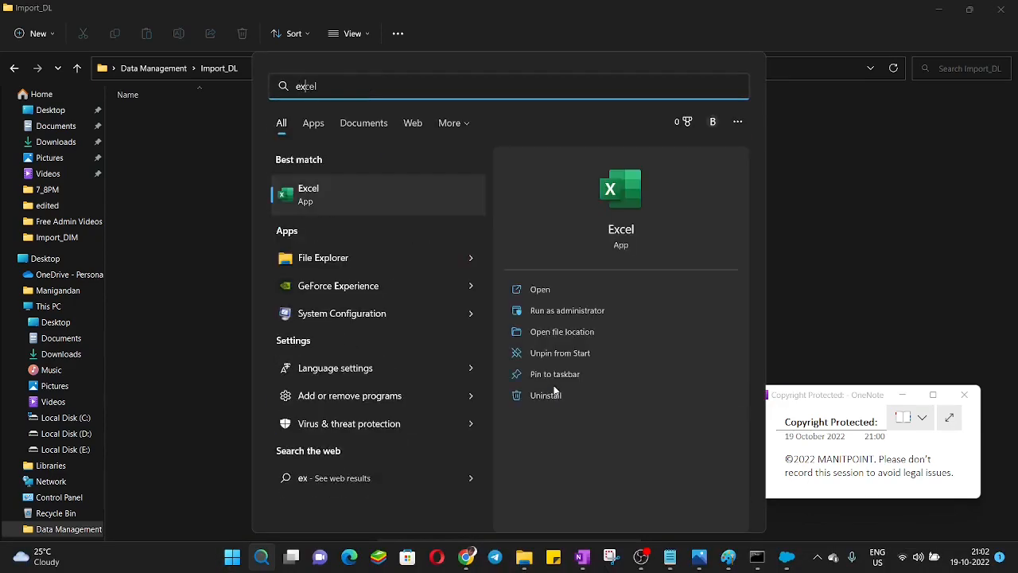
click(366, 202)
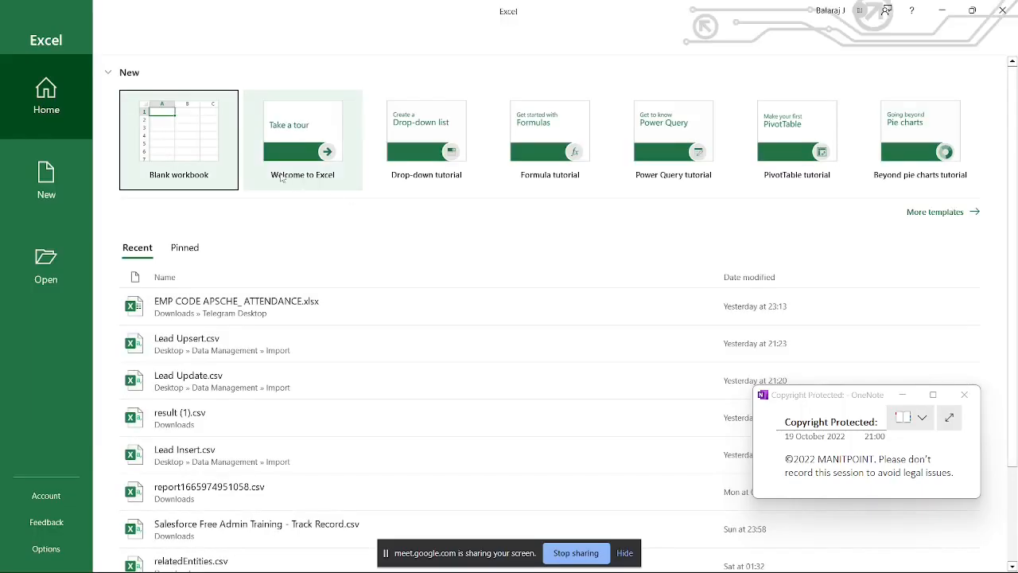
double_click(196, 156)
click(151, 197)
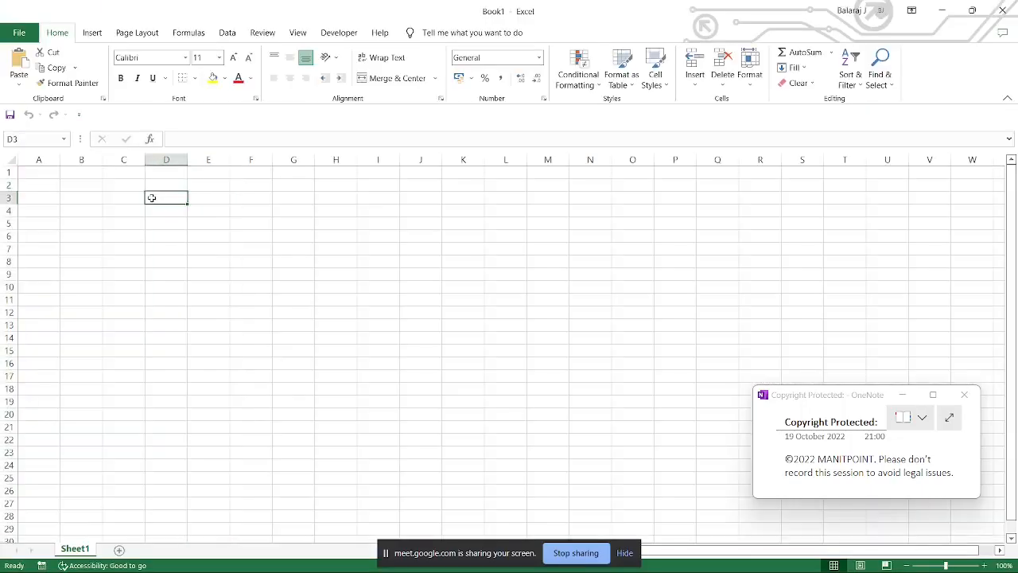
click(32, 168)
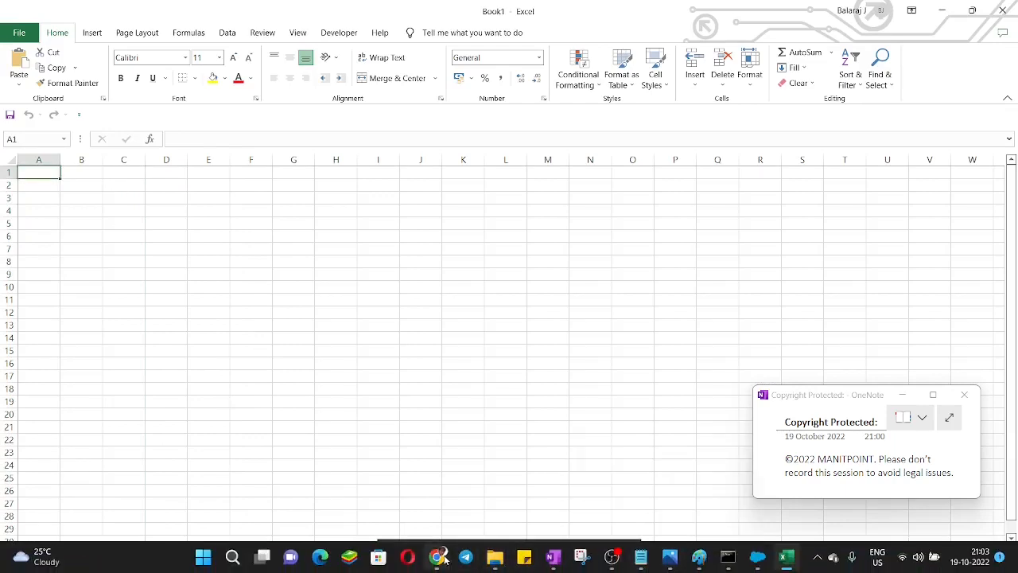
Step: Switch to Salesforce in Chrome, go to Leads and show the details of the Import Wizard 101 lead
click(390, 427)
click(388, 16)
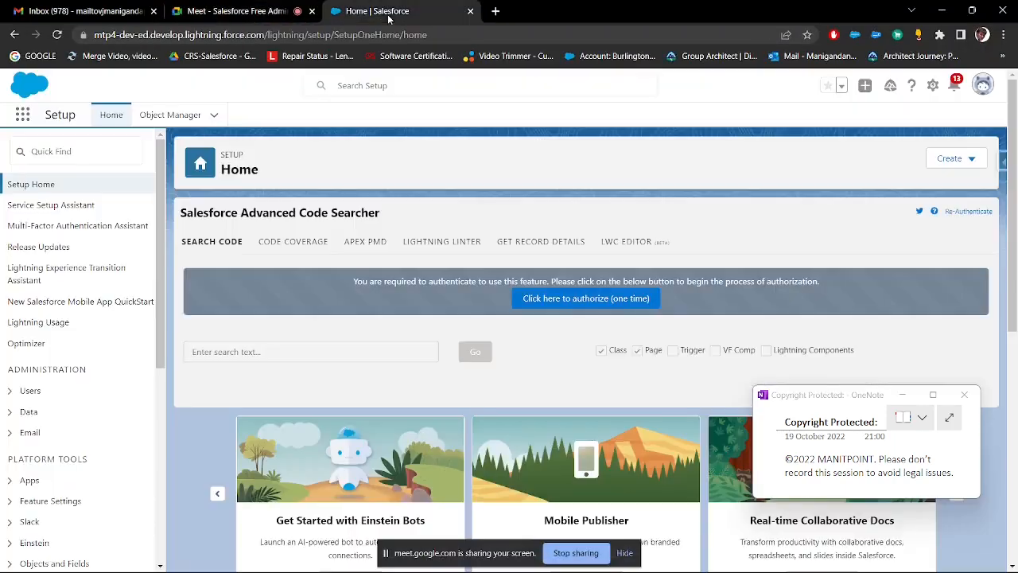
click(23, 116)
text(lead)
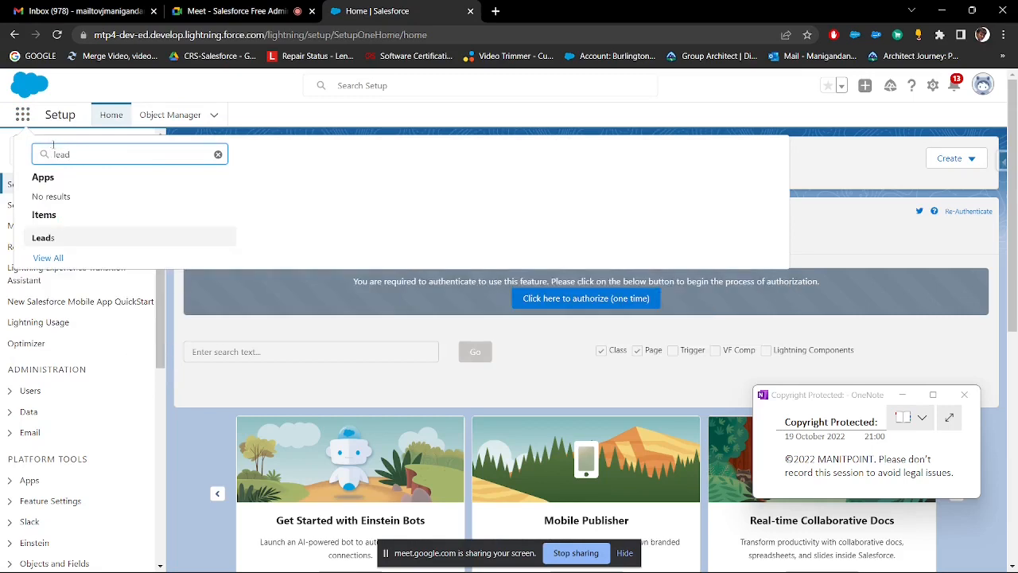
click(57, 236)
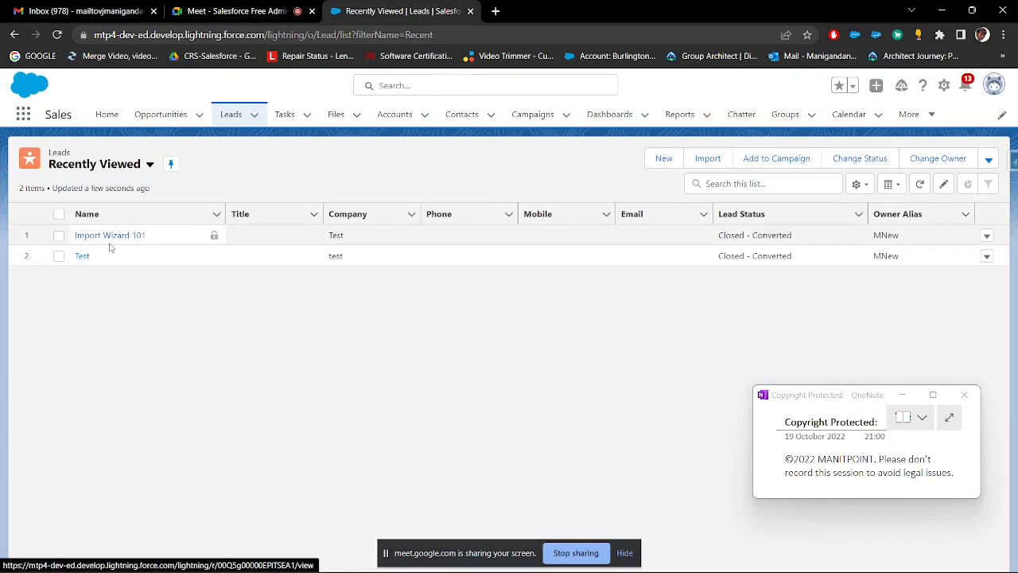
click(104, 238)
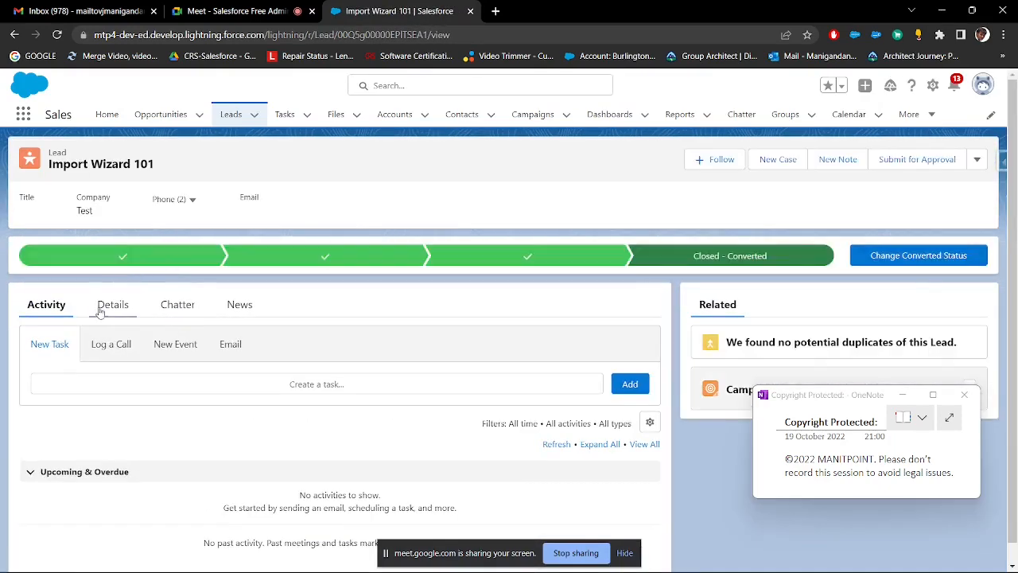
click(112, 304)
scroll(140, 246, down, 2)
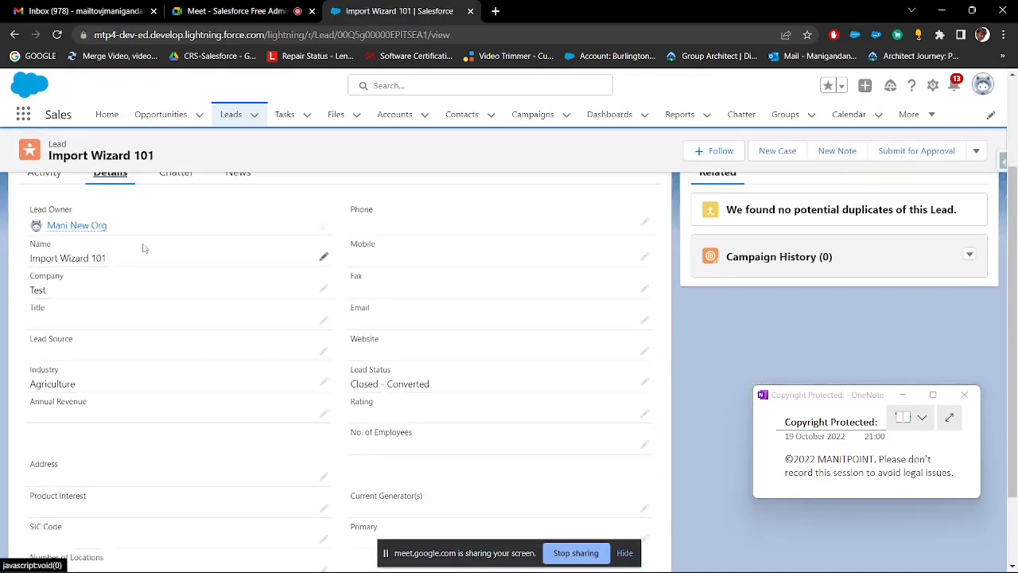
Step: Copy the lead's Name and Company field labels into cells A1 and B1 of the Excel workbook
drag(30, 242, 51, 244)
key(ctrl+c)
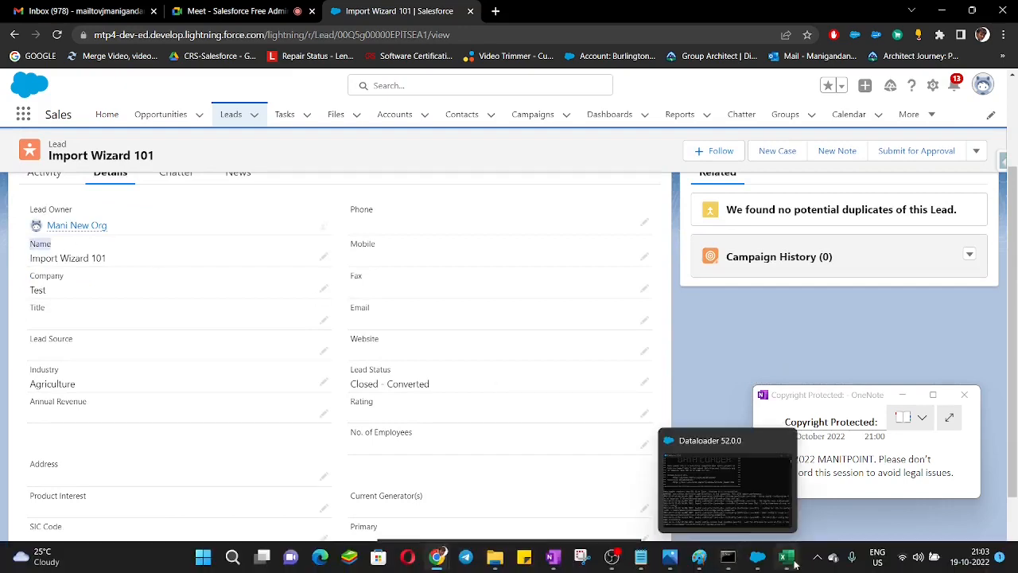
click(786, 557)
key(ctrl+v)
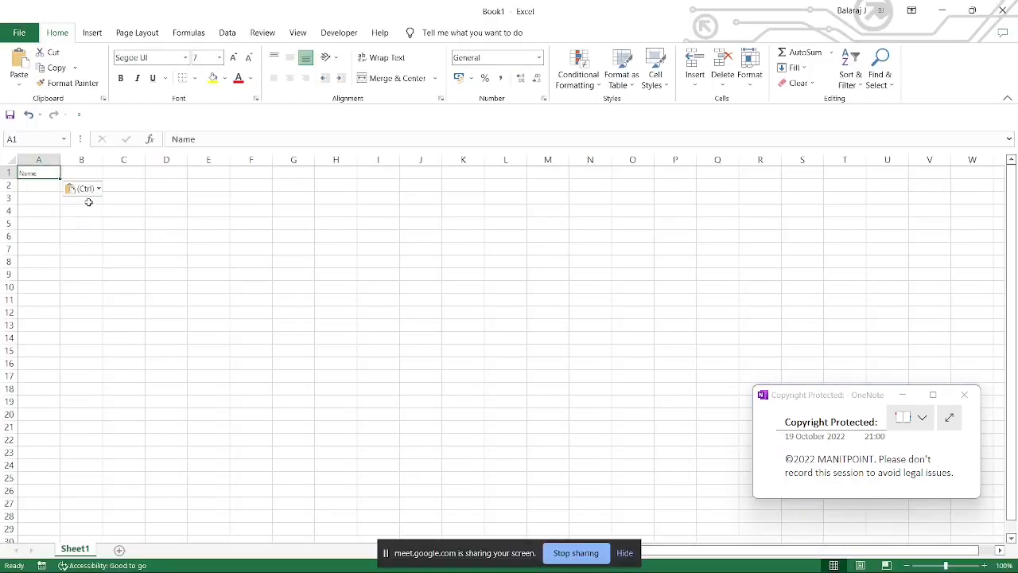
key(alt+Tab)
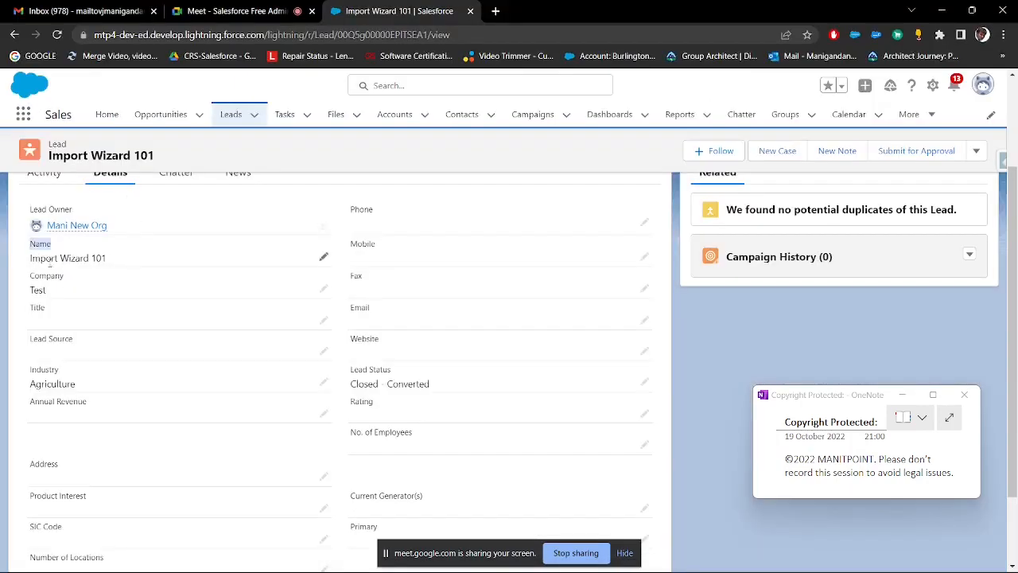
drag(29, 278, 68, 277)
key(ctrl+c)
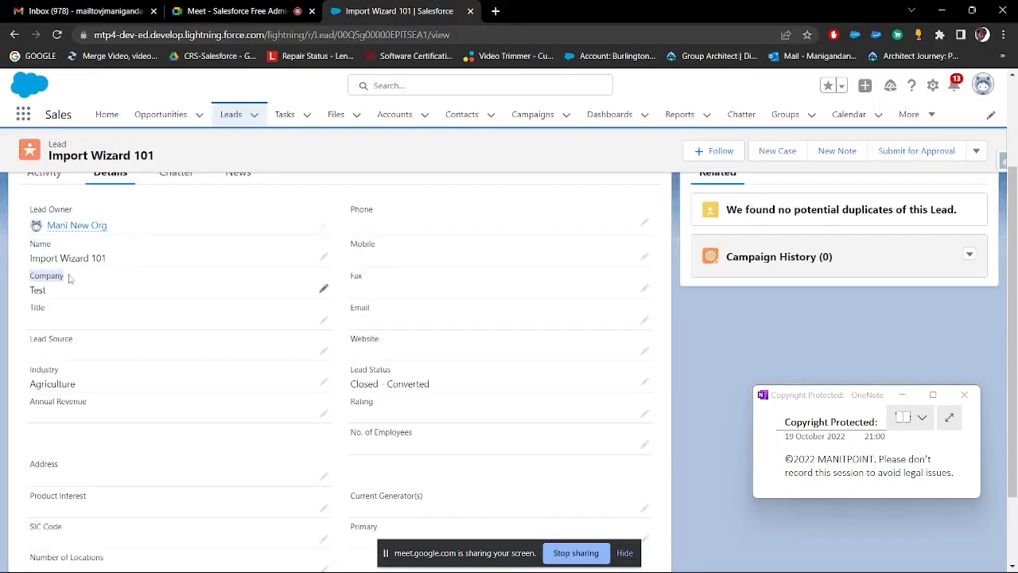
key(alt+Tab)
click(88, 171)
key(ctrl+v)
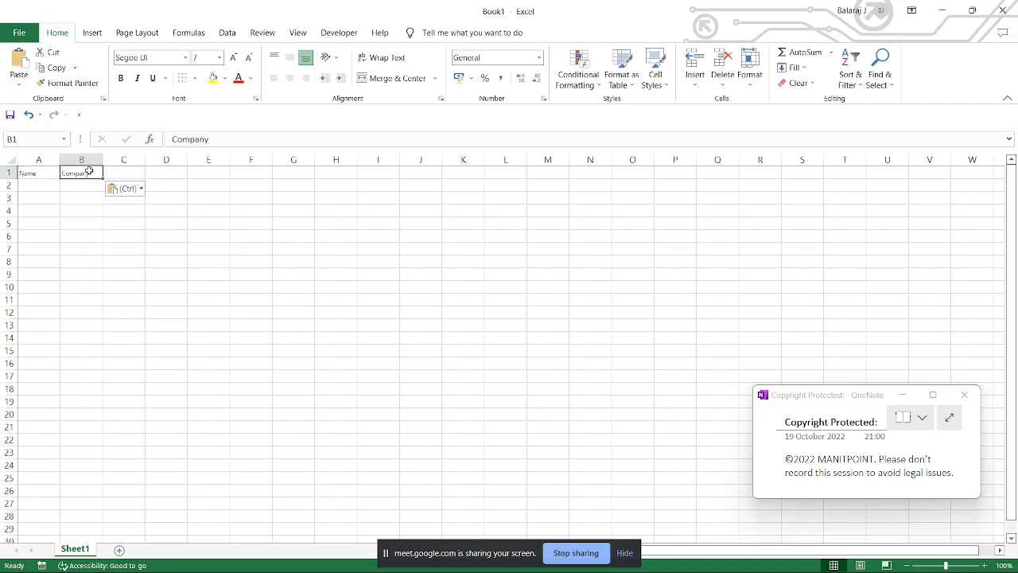
Step: Copy the lead's Industry and Lead Status field labels from Salesforce into cells C1 and D1 of the workbook
key(alt+Tab)
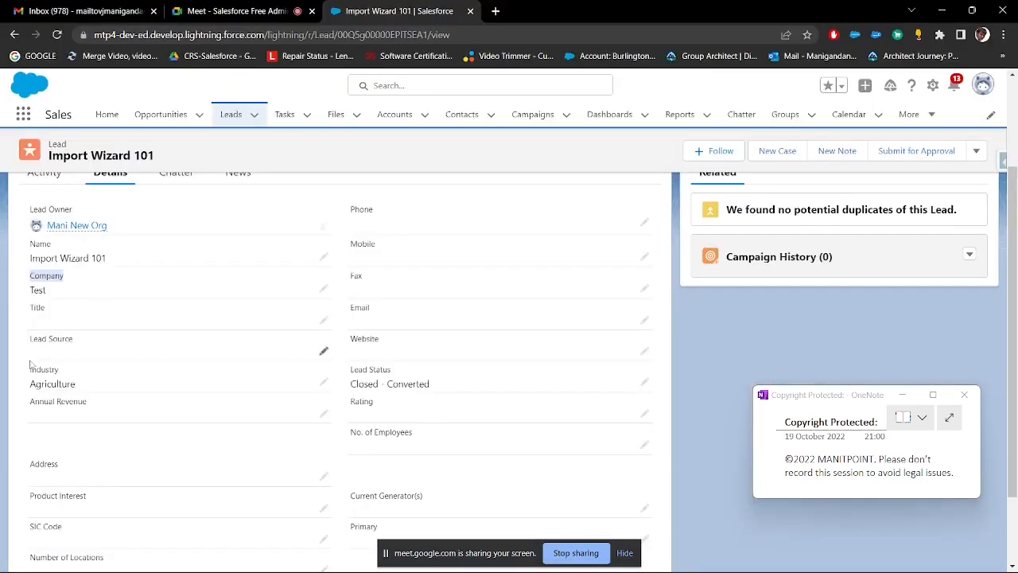
drag(29, 369, 68, 373)
key(ctrl+c)
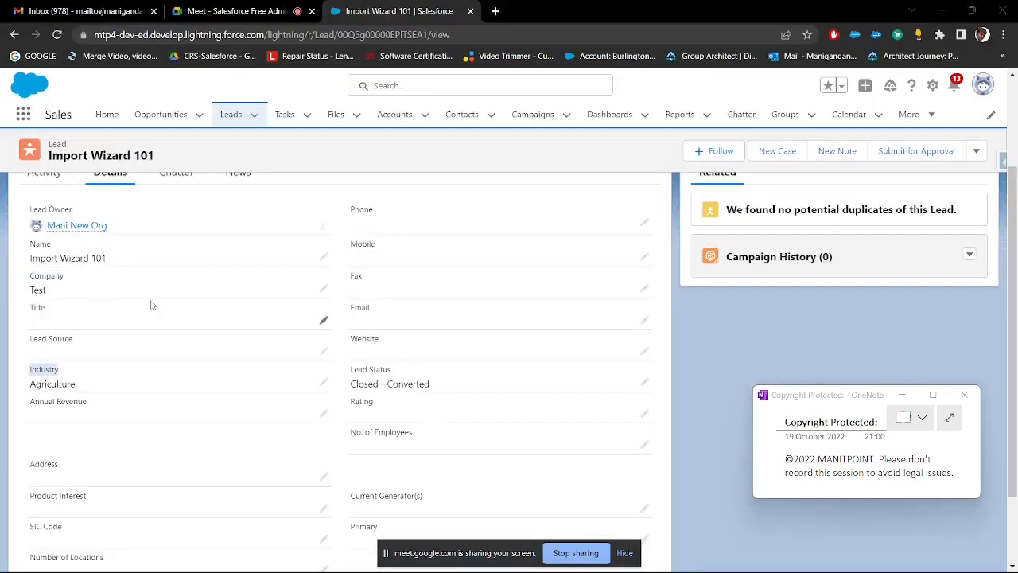
key(alt+Tab)
click(131, 173)
key(ctrl+v)
key(alt+Tab)
drag(350, 369, 400, 373)
key(ctrl+c)
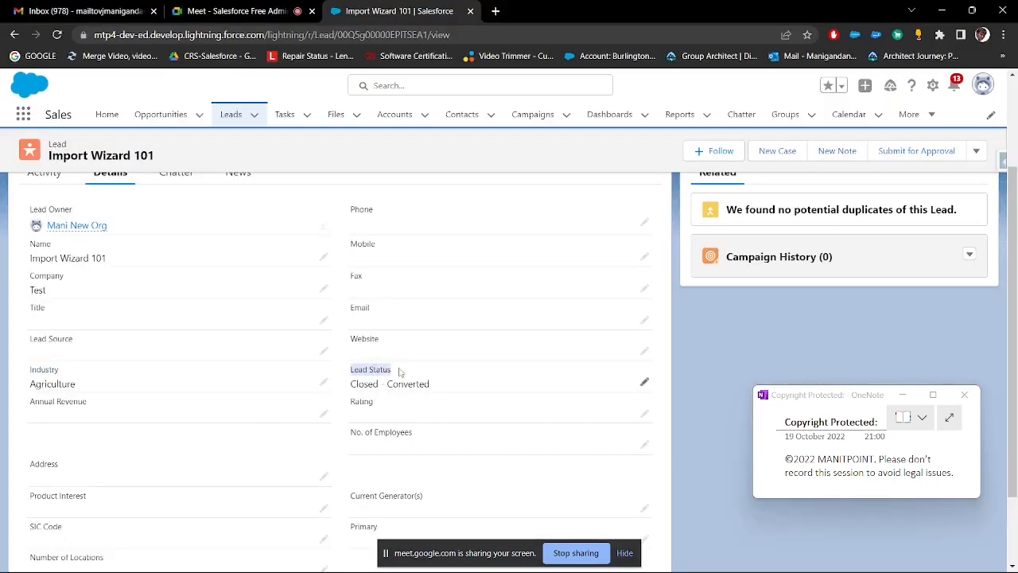
key(alt+Tab)
click(167, 177)
key(ctrl+v)
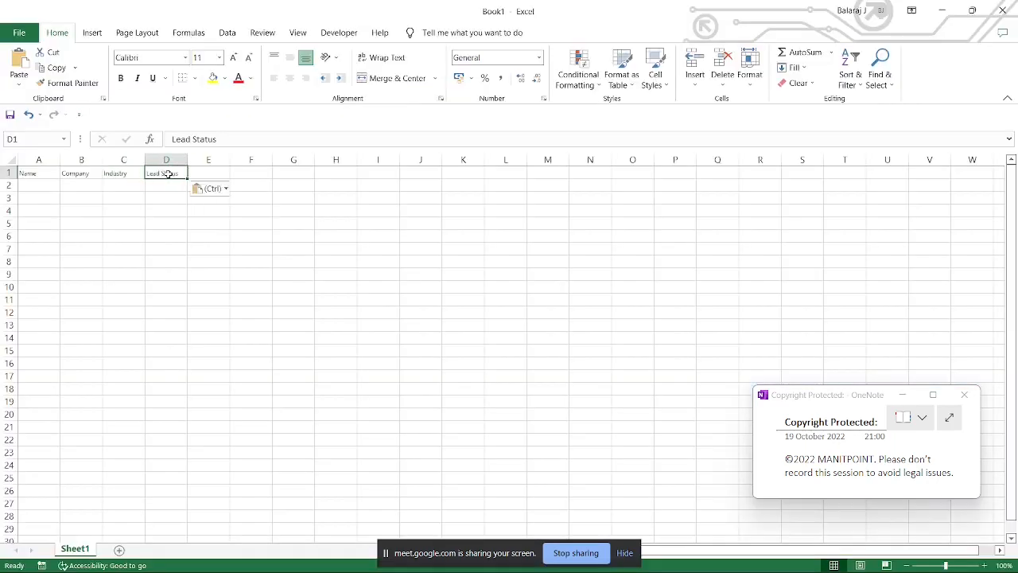
Step: Review the remaining detail fields of the Import Wizard 101 lead in Salesforce and return to the Excel workbook
key(alt+Tab)
scroll(77, 474, down, 1)
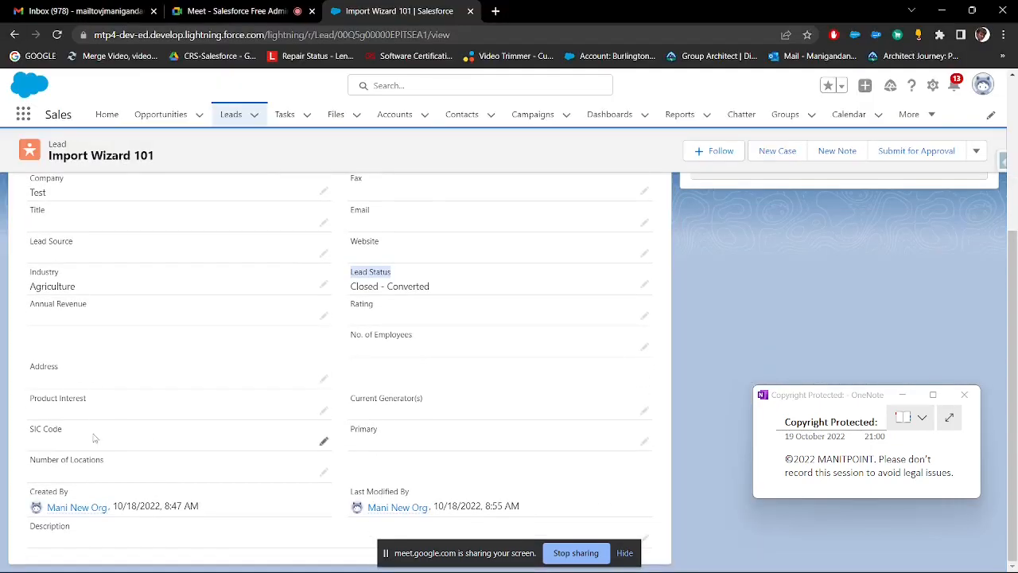
scroll(302, 379, up, 2)
scroll(302, 379, up, 1)
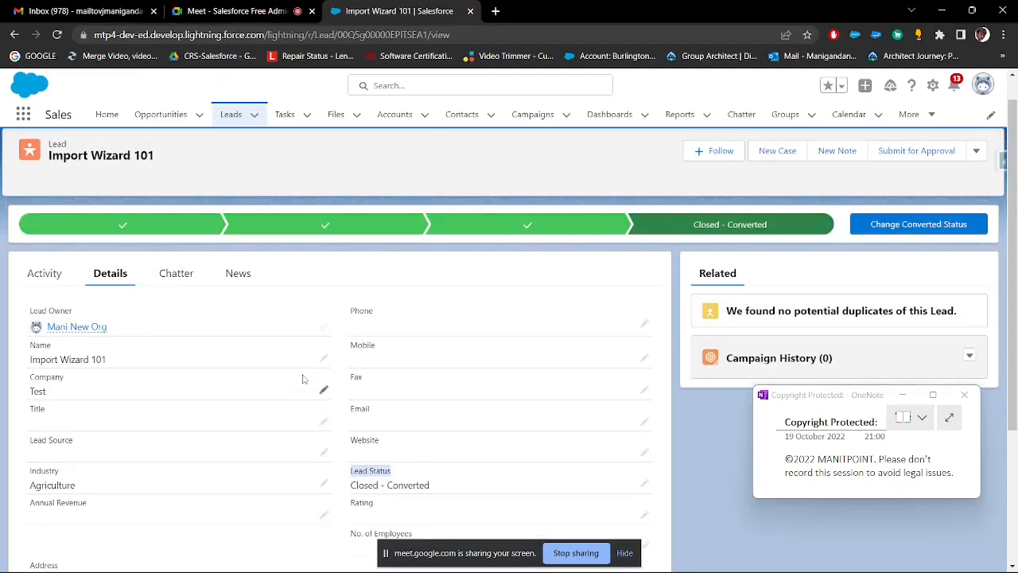
key(alt+Tab)
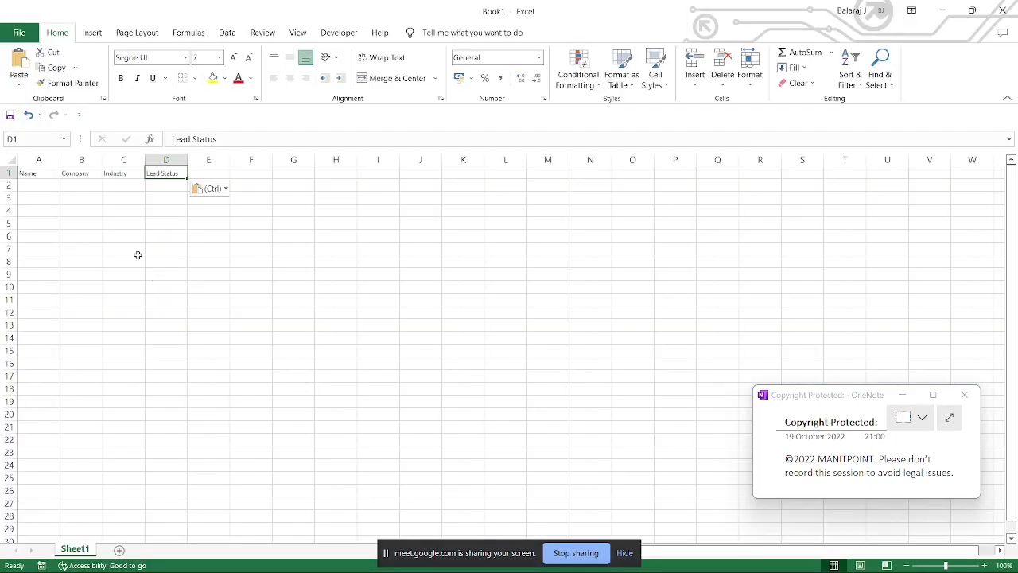
click(54, 186)
text(Data)
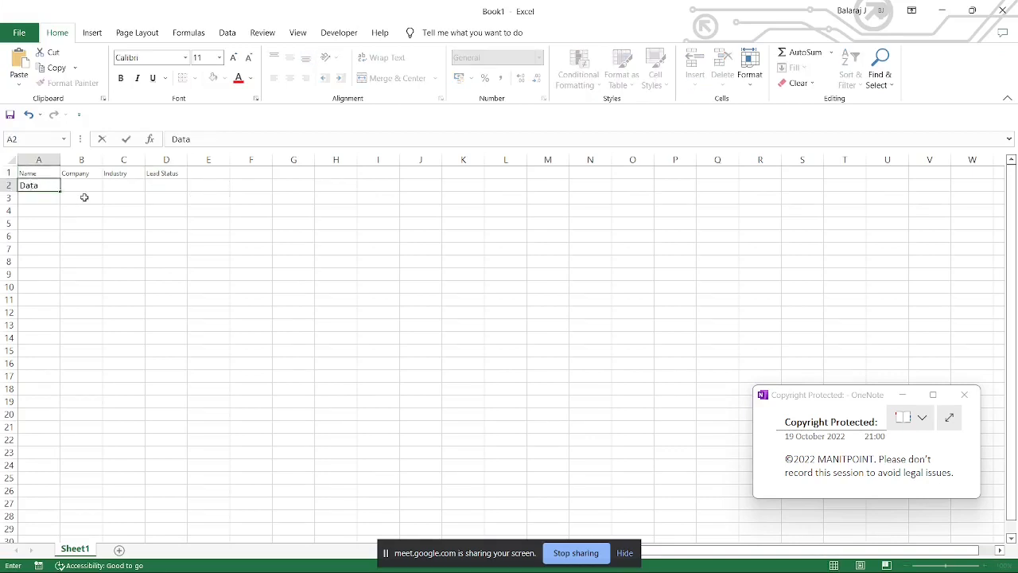
key(ctrl+z)
Step: Insert a blank column before the Name column and copy the First Name field label from the Salesforce lead into cell A1
right_click(50, 162)
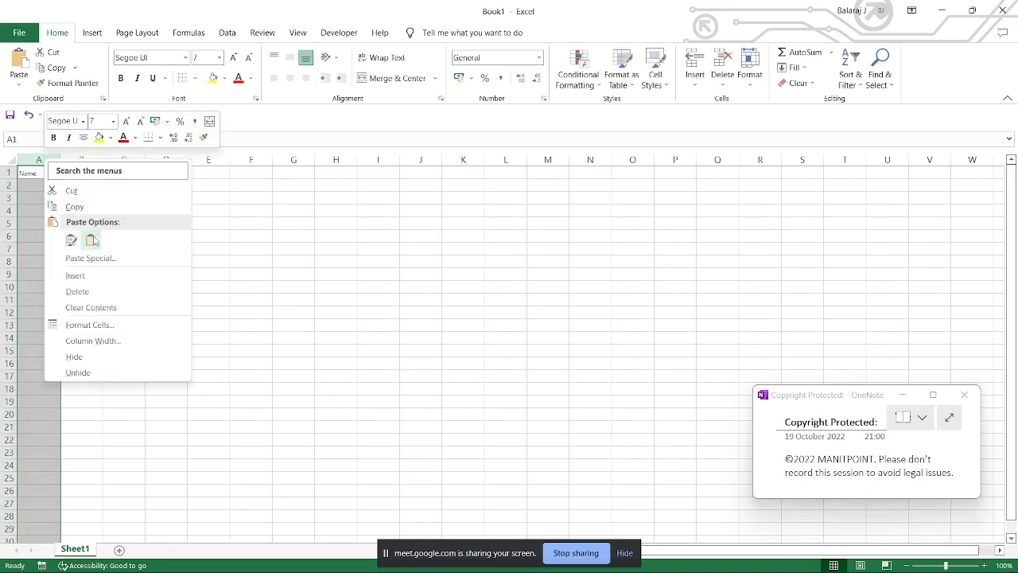
click(100, 277)
key(alt+Tab)
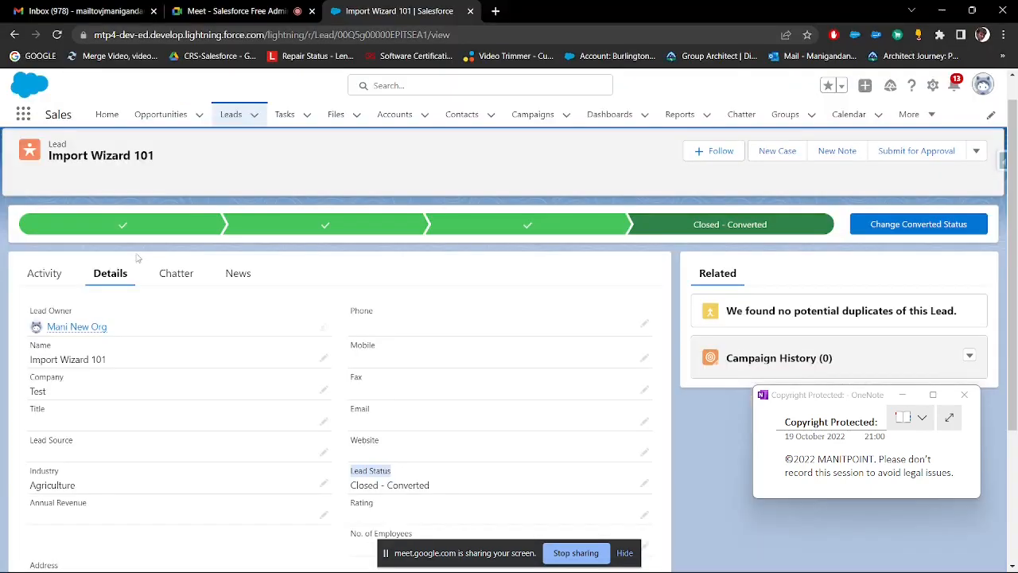
double_click(80, 358)
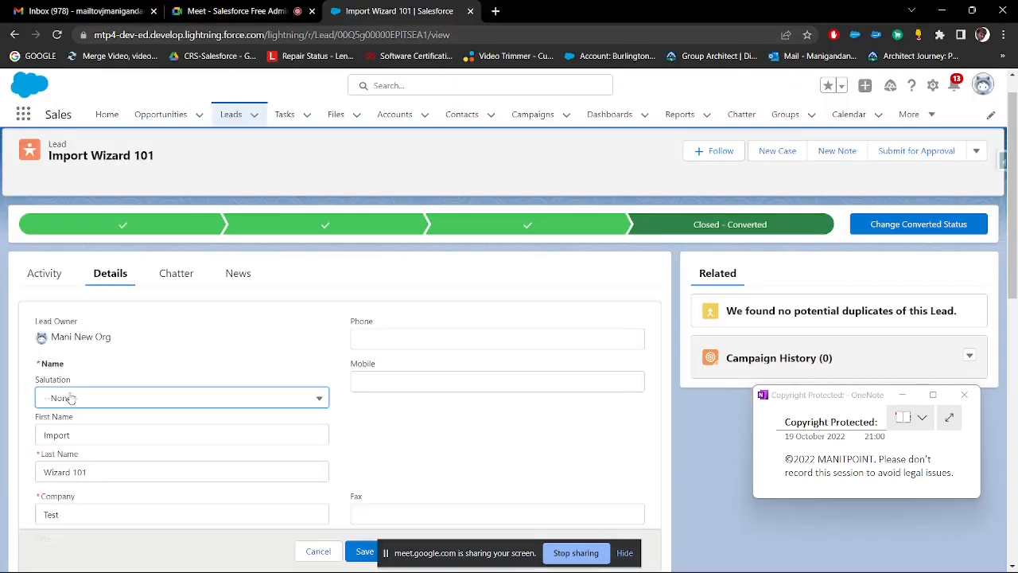
drag(81, 427, 42, 424)
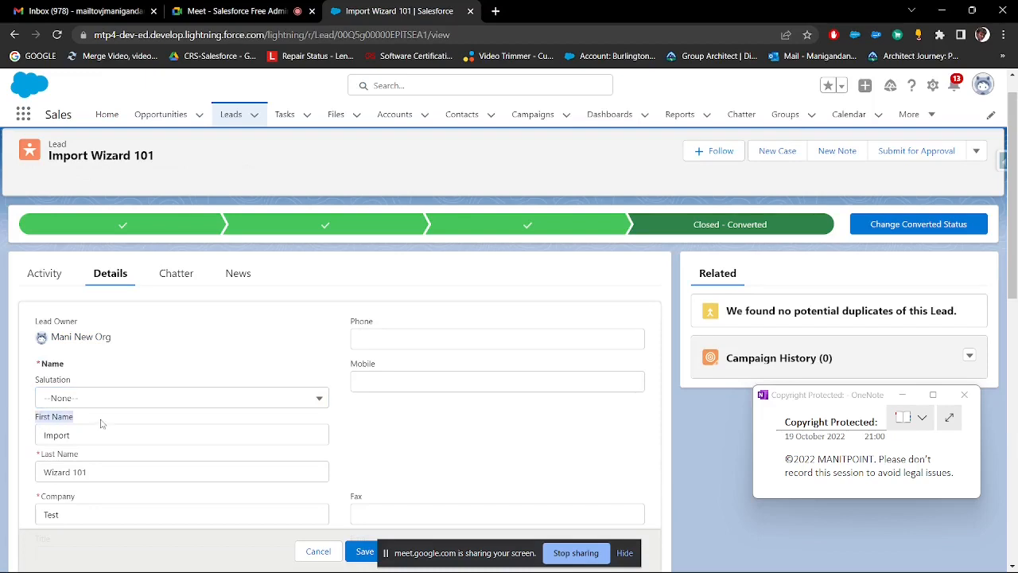
key(alt+Tab)
click(64, 194)
click(33, 176)
text(First Name)
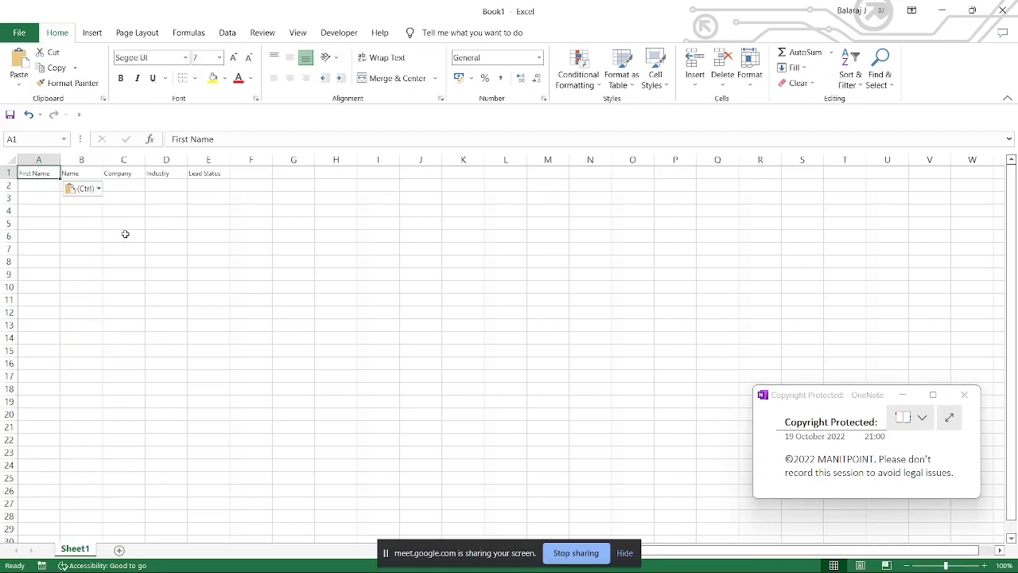
Step: Replace the Name header in cell B1 with the Last Name field label copied from the Salesforce lead
key(alt+Tab)
drag(81, 457, 37, 458)
key(ctrl+c)
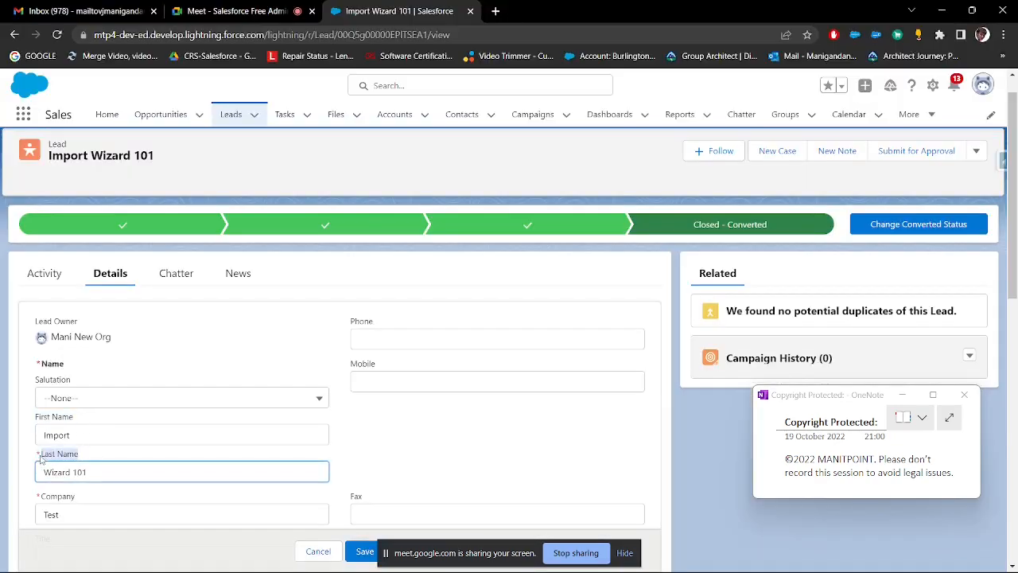
key(alt+Tab)
click(85, 173)
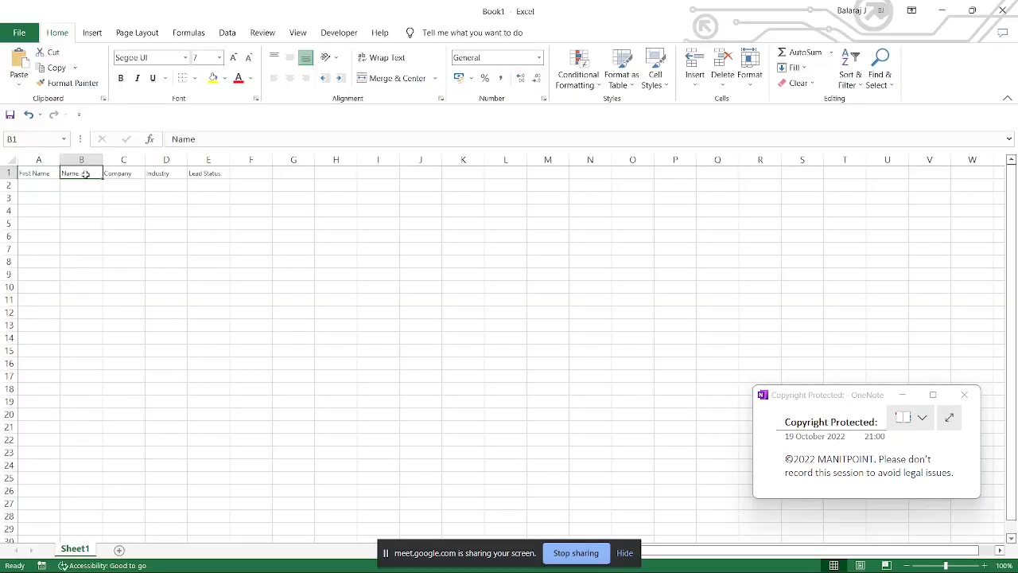
key(ctrl+v)
Step: Fill the first record with First Name Data, Last Name Loader 1 and Company Test in cells A2 to C2
click(39, 186)
text(D)
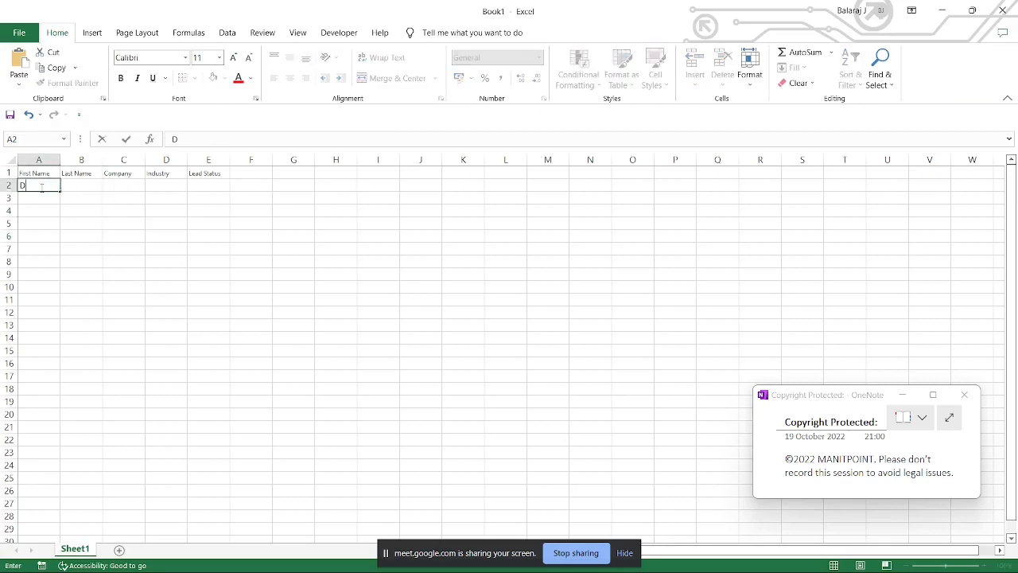
text(ata)
key(Tab)
text(Load)
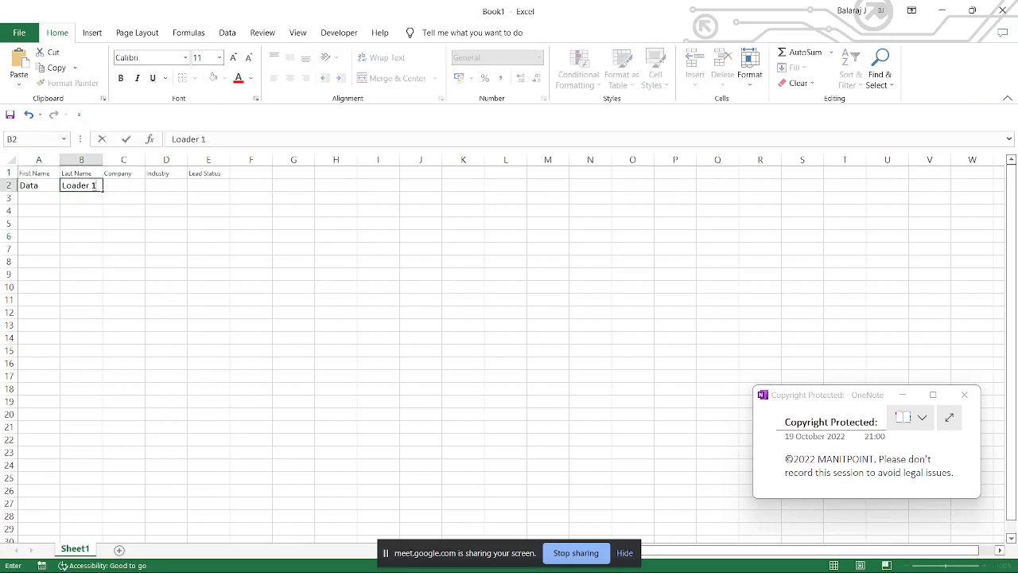
click(118, 185)
text(Test)
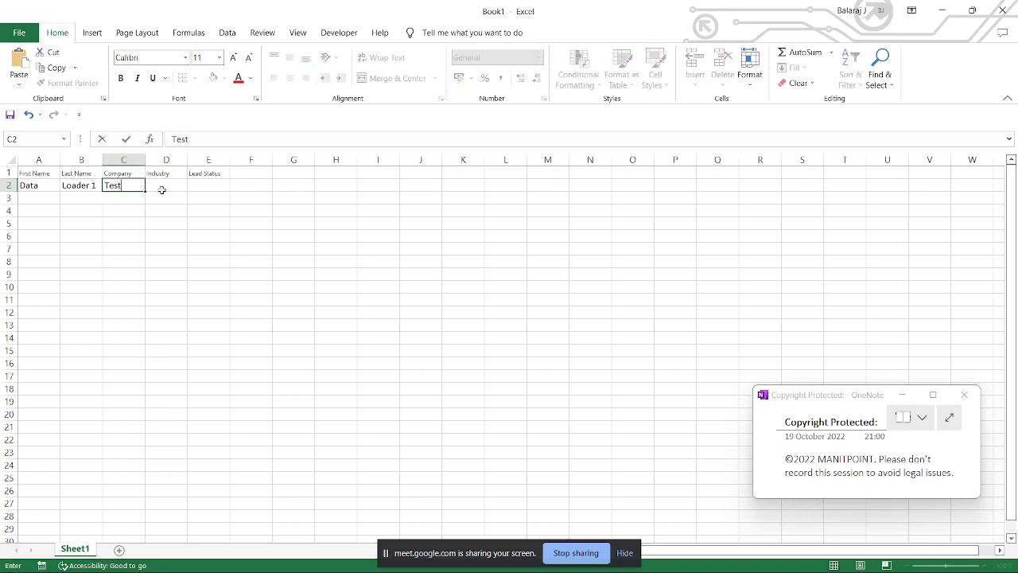
Step: Copy the Industry value Agriculture from the Salesforce lead into cell D2, widen the Lead Status column and return to Salesforce
click(163, 192)
key(alt+Tab)
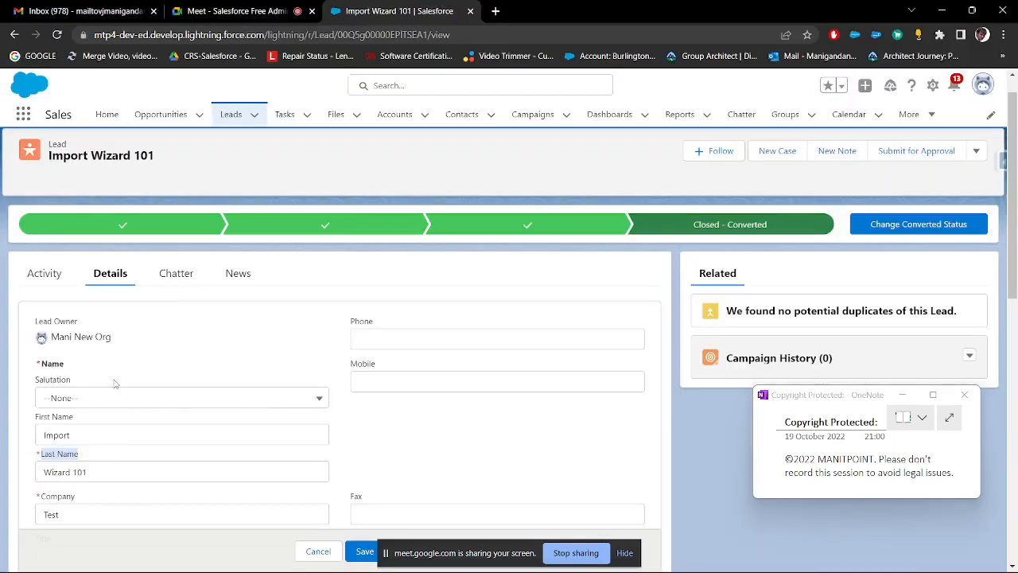
scroll(123, 433, down, 3)
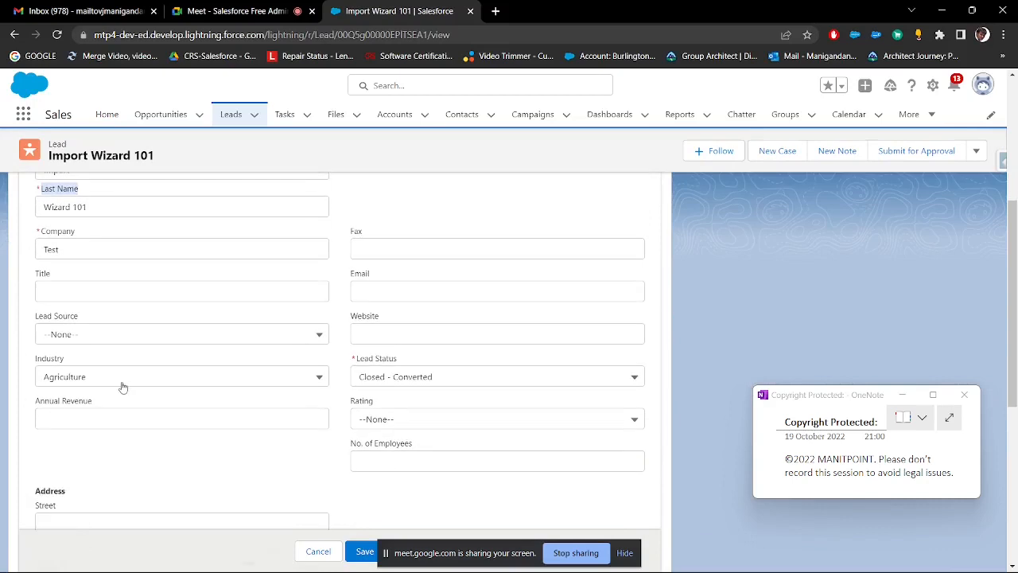
click(318, 551)
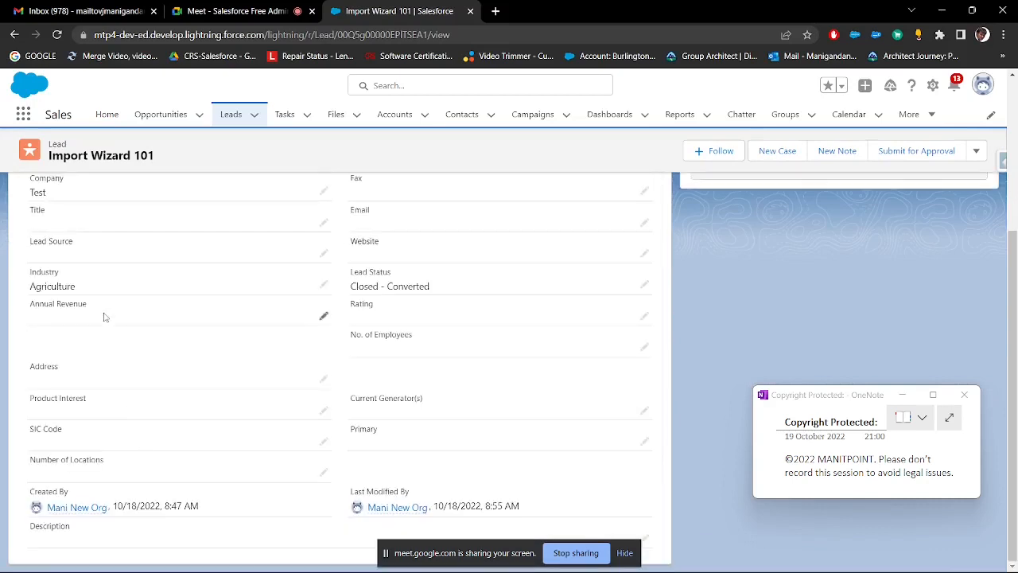
drag(102, 293, 36, 288)
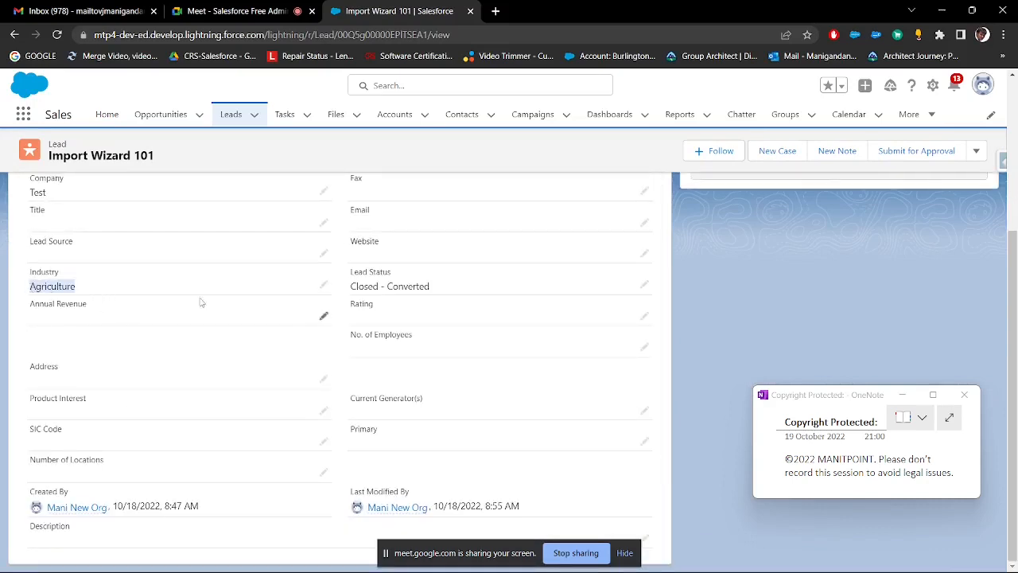
key(alt+Tab)
text(Agriculture)
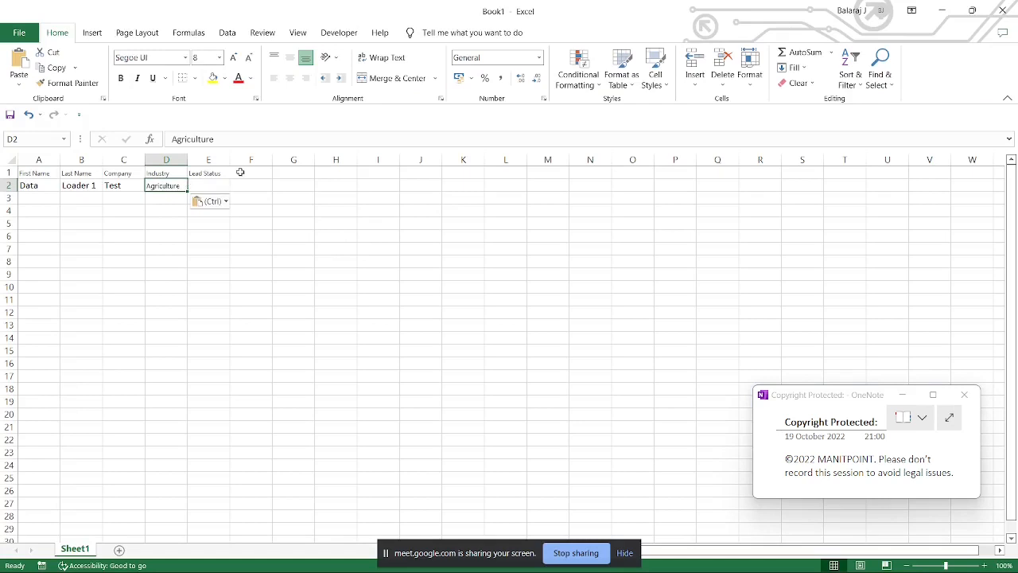
drag(230, 159, 276, 159)
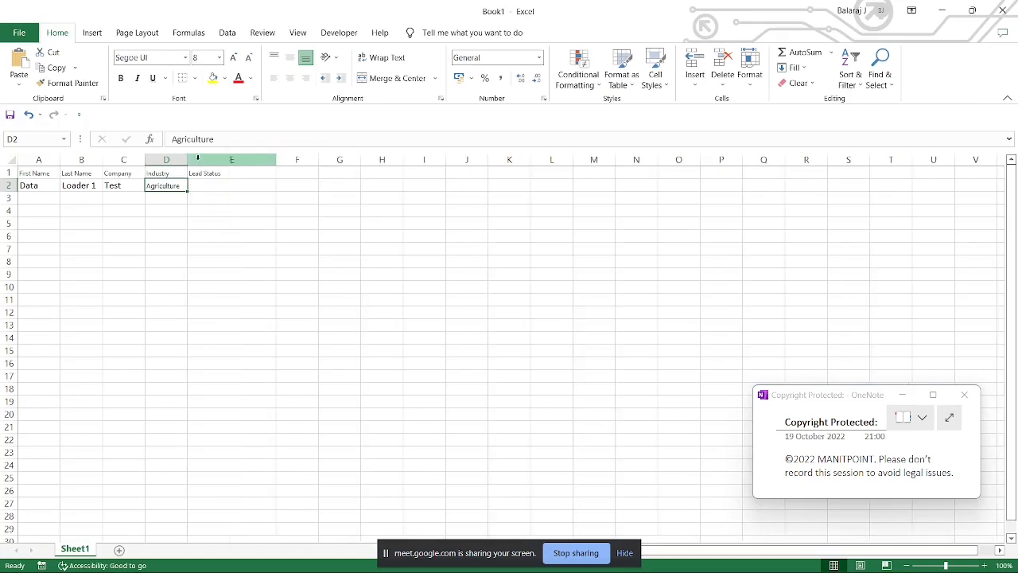
key(alt+Tab)
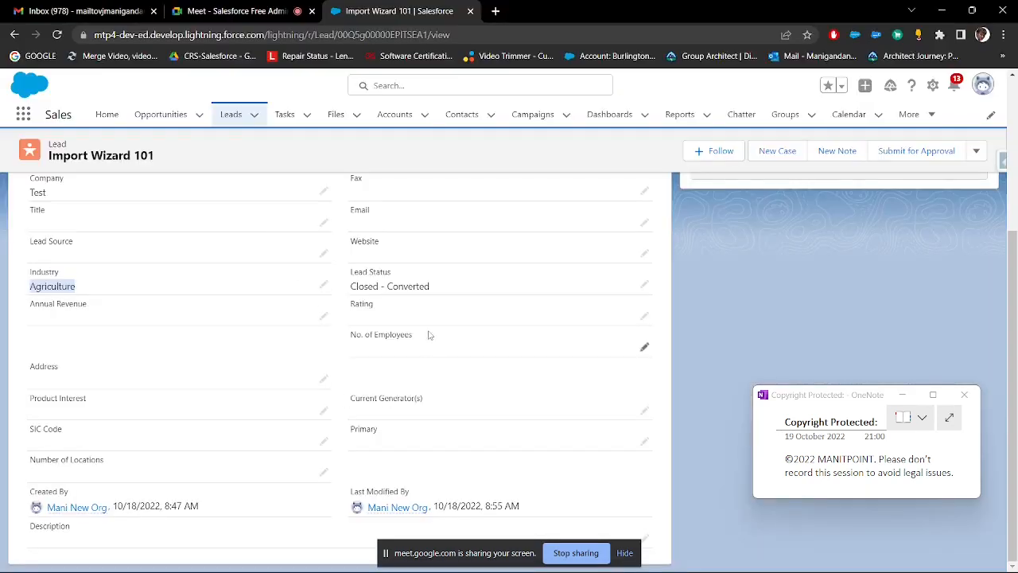
double_click(446, 288)
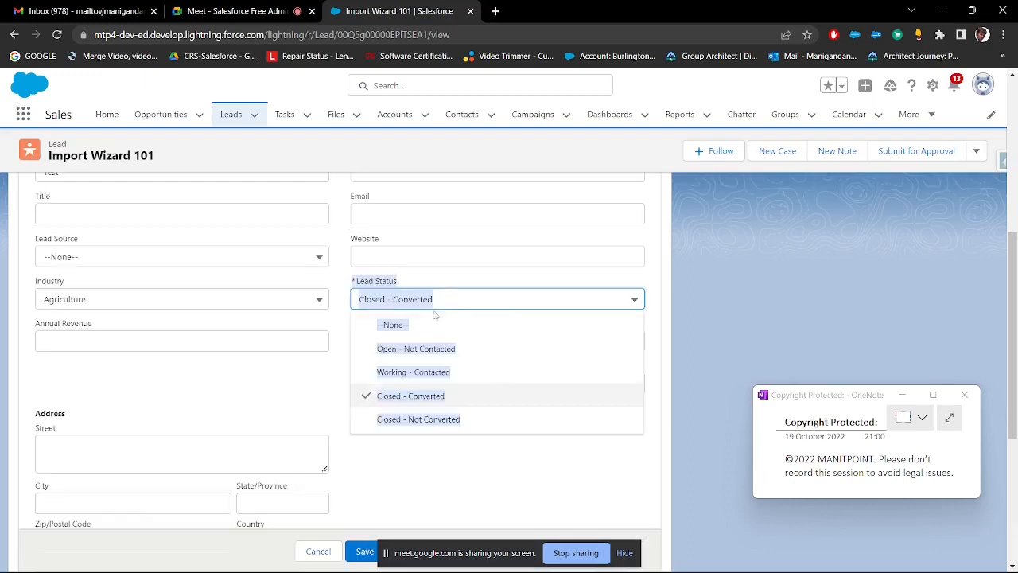
click(416, 348)
click(319, 299)
click(350, 462)
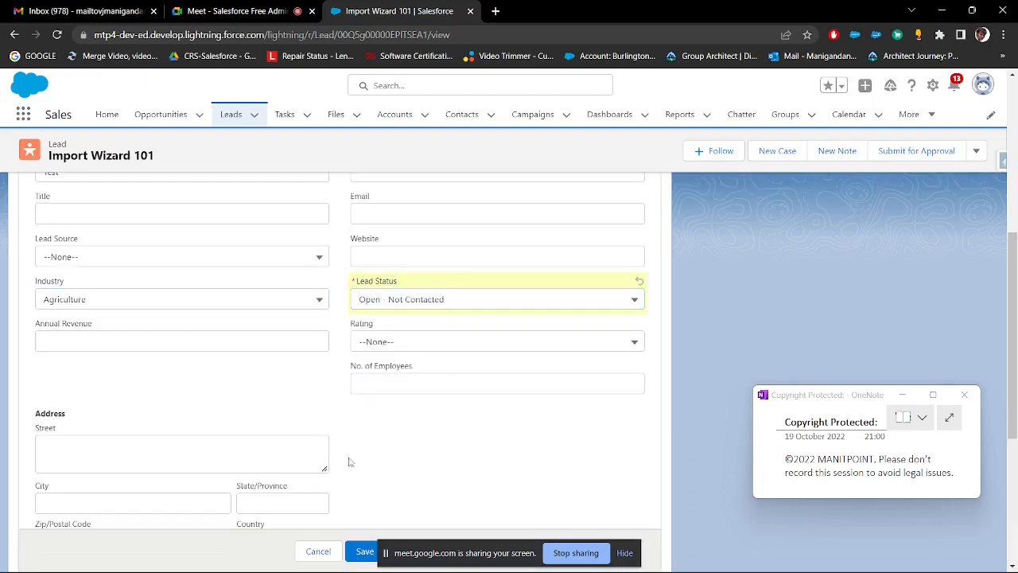
click(318, 552)
Step: Save the lead with Lead Status Open - Not Contacted and copy that status value into cell E2 of the Excel workbook
double_click(420, 288)
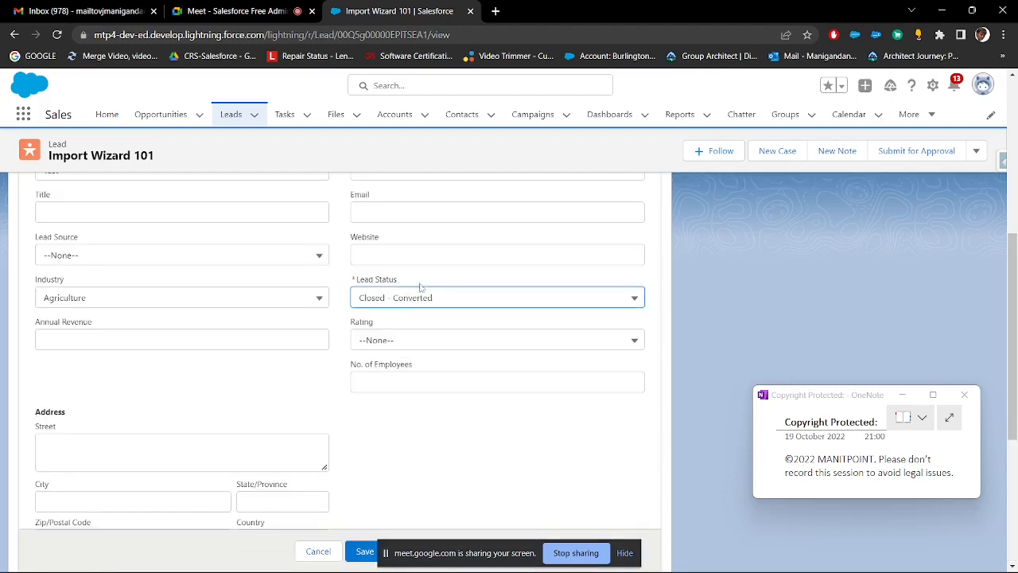
click(421, 345)
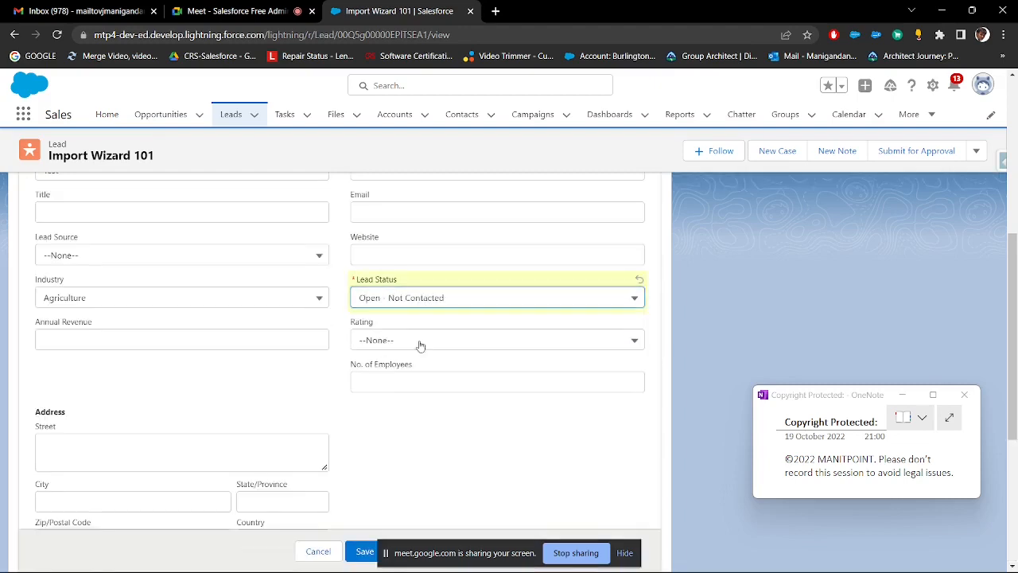
click(363, 549)
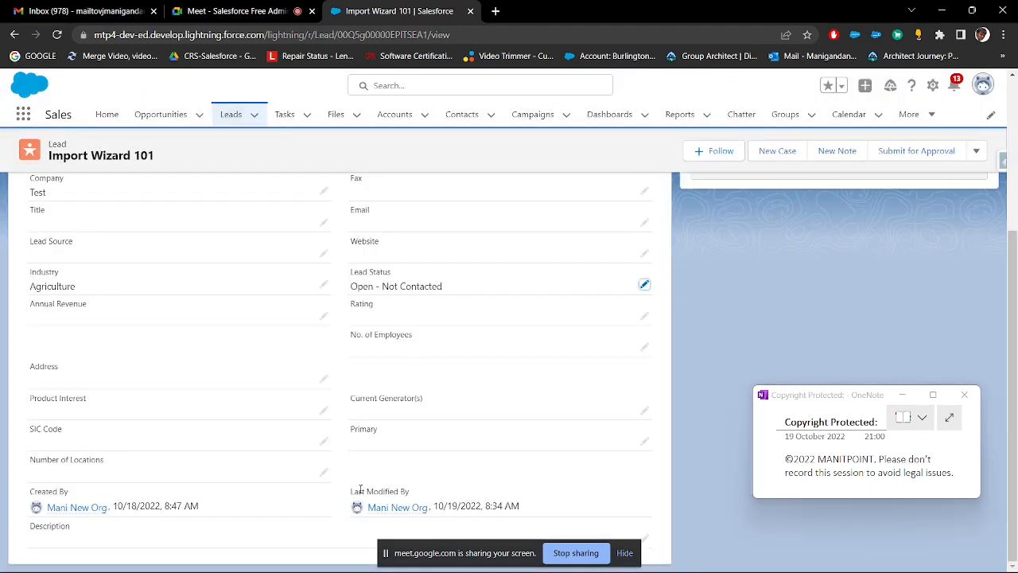
drag(460, 287, 352, 293)
key(ctrl+c)
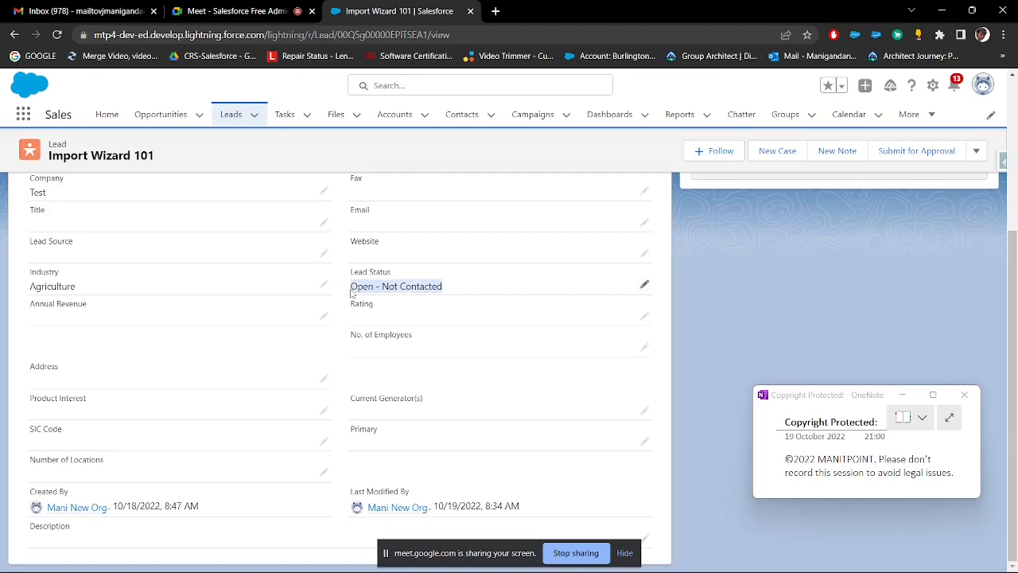
key(alt+Tab)
click(240, 187)
key(ctrl+v)
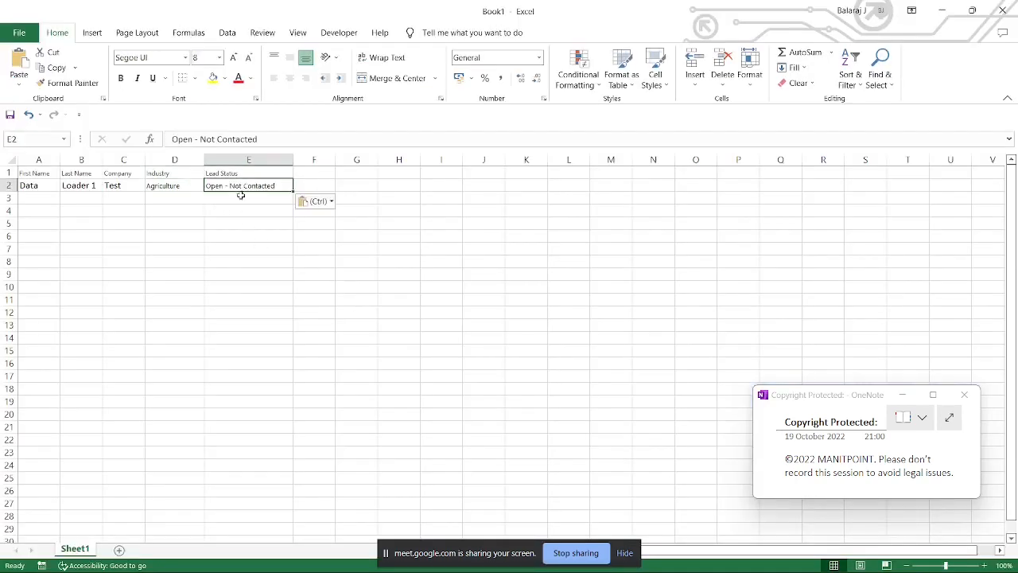
Step: Return to Salesforce, set the Import Wizard 101 lead's Lead Status to Working - Contacted and save the record
key(alt+Tab)
double_click(452, 292)
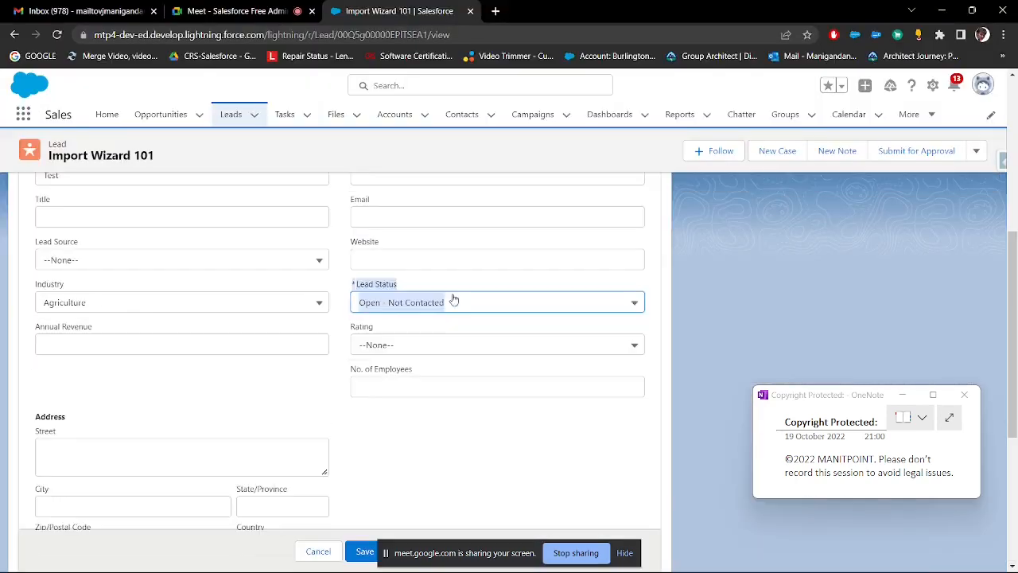
click(451, 302)
click(413, 375)
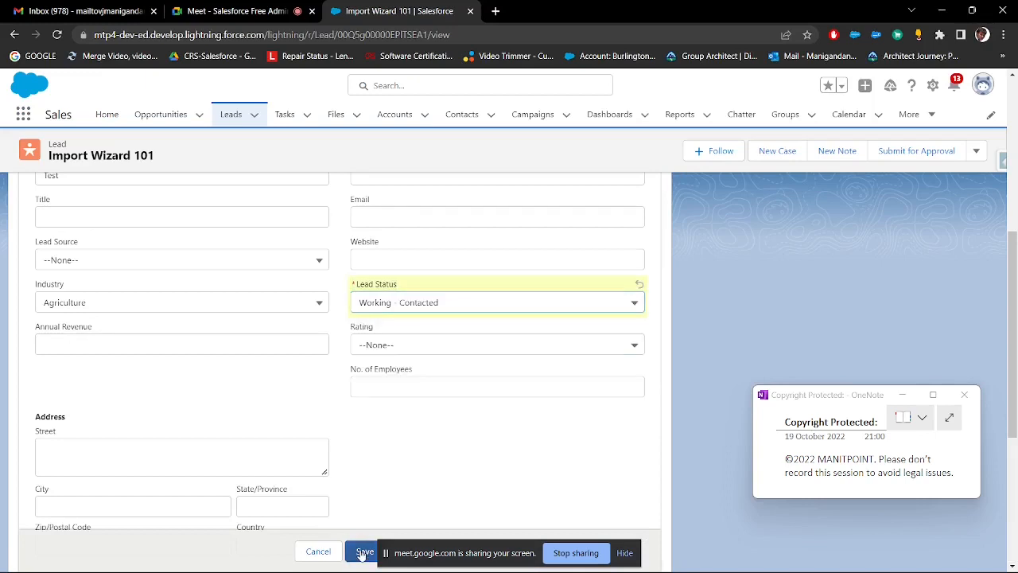
click(364, 551)
Step: Copy the status value Working - Contacted from the lead into cell E3 of the Excel workbook
drag(439, 287, 351, 287)
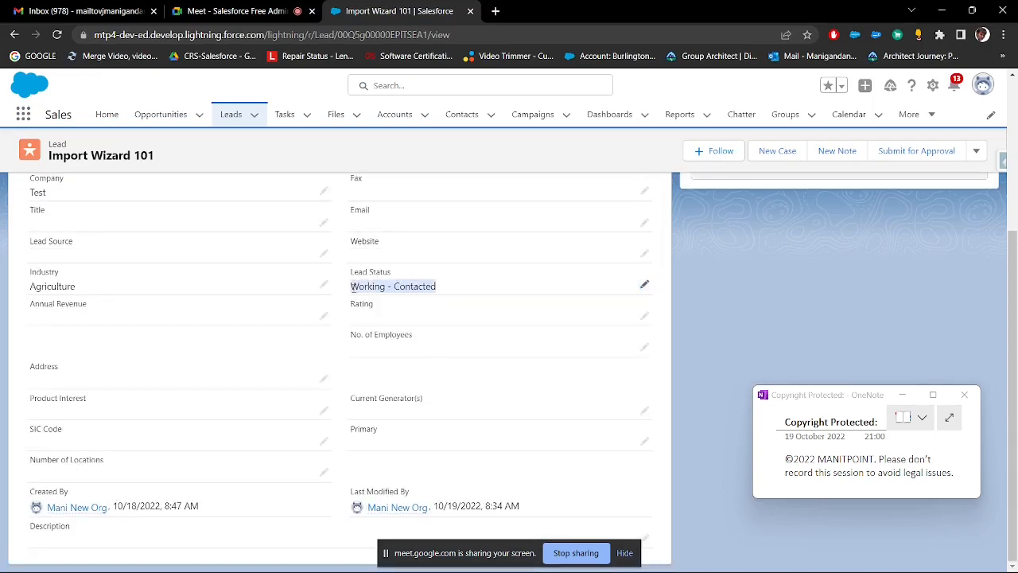
key(ctrl+c)
key(alt+Tab)
click(227, 198)
key(ctrl+v)
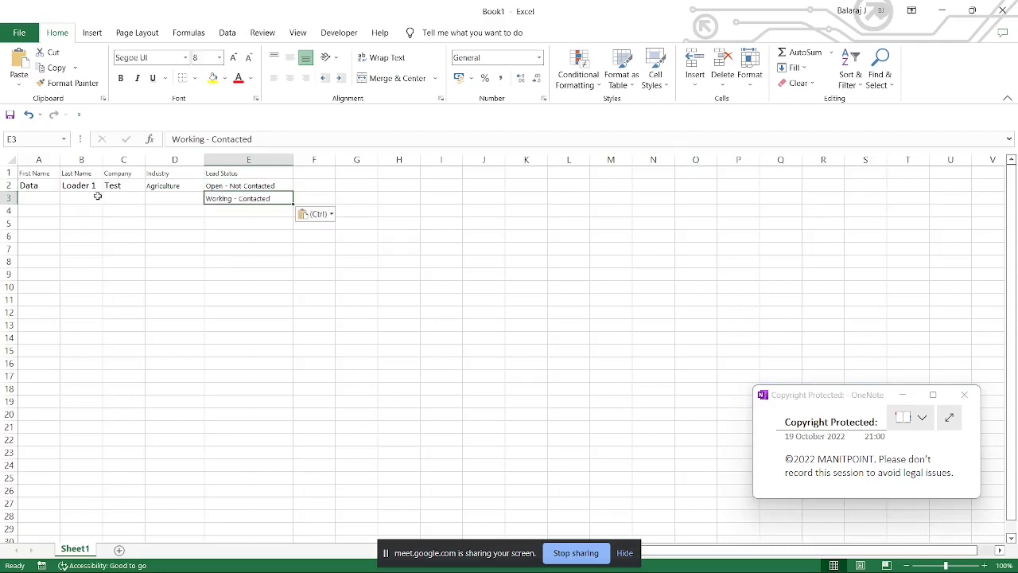
Step: Enter Banking as the industry of the second record in cell D3
click(158, 196)
text(Bankong)
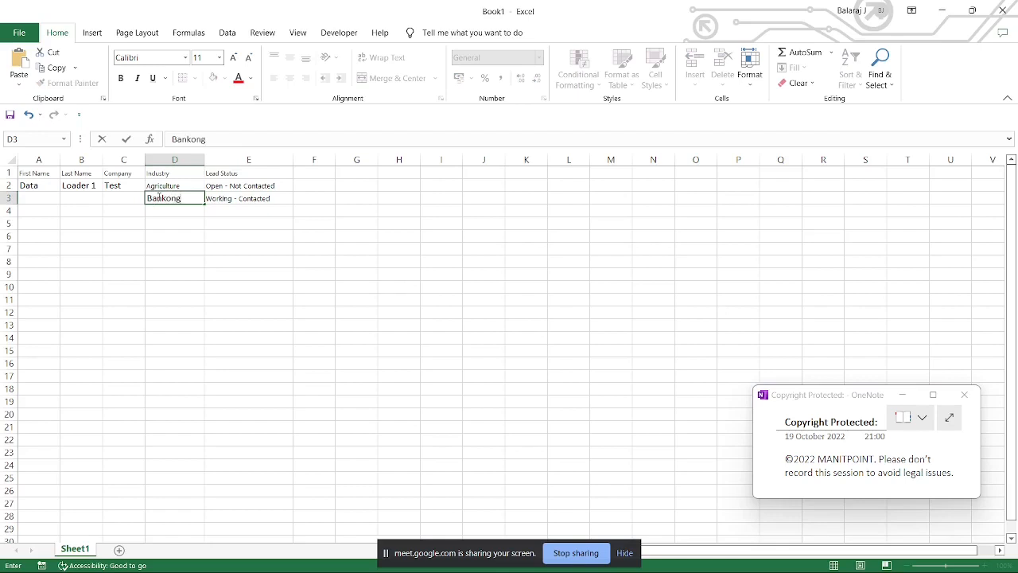
key(Return)
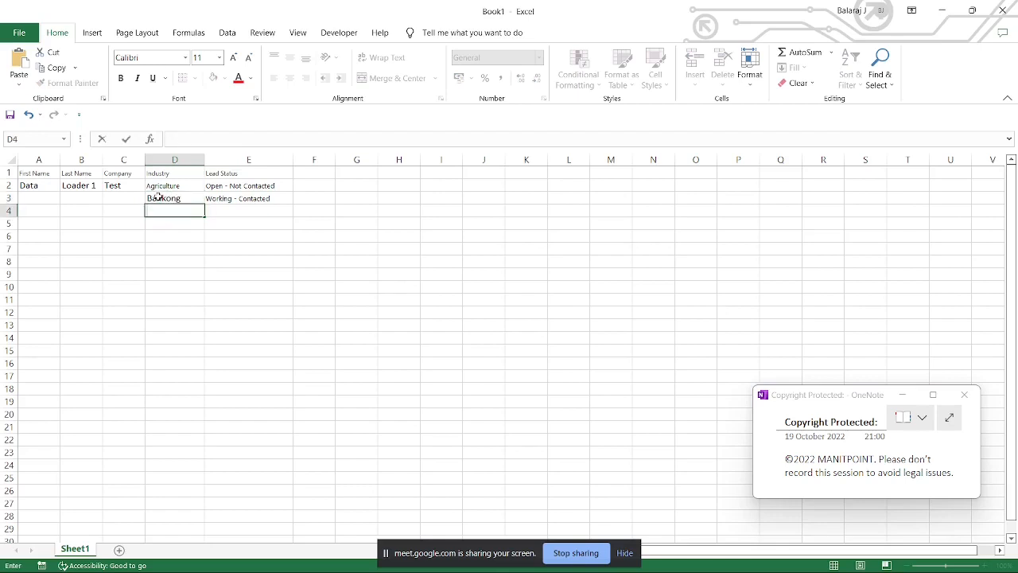
click(159, 196)
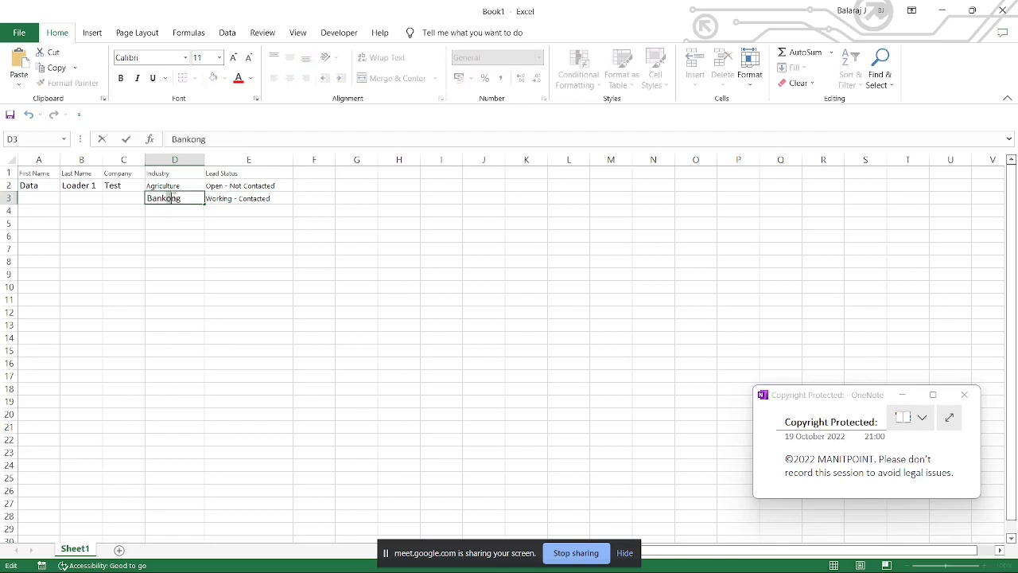
drag(169, 198, 174, 198)
text(i)
key(Return)
Step: Enter the industries Finance and Technology in cells D4 and D5
text(Fin)
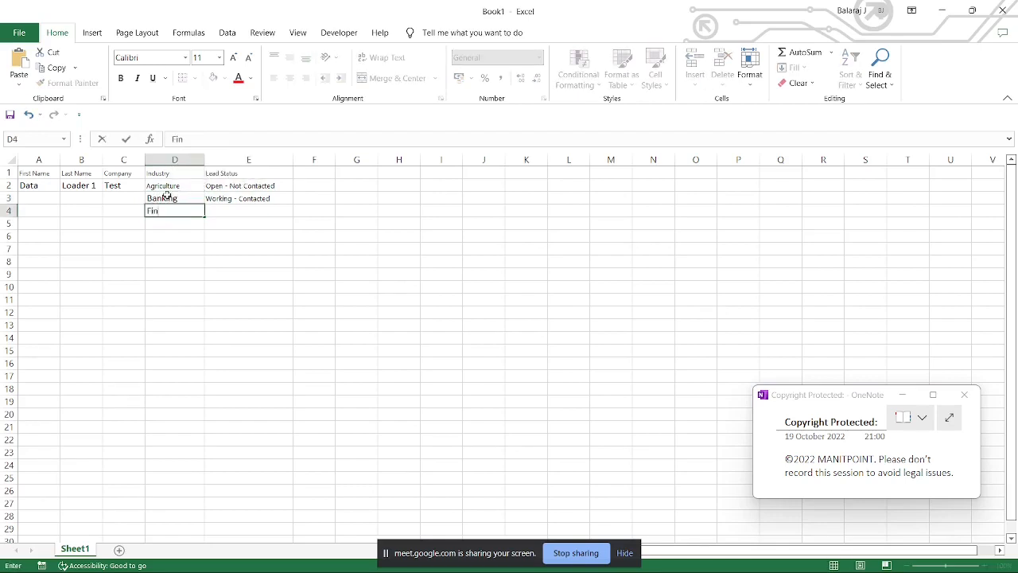
text(ance)
key(Return)
text(Tec)
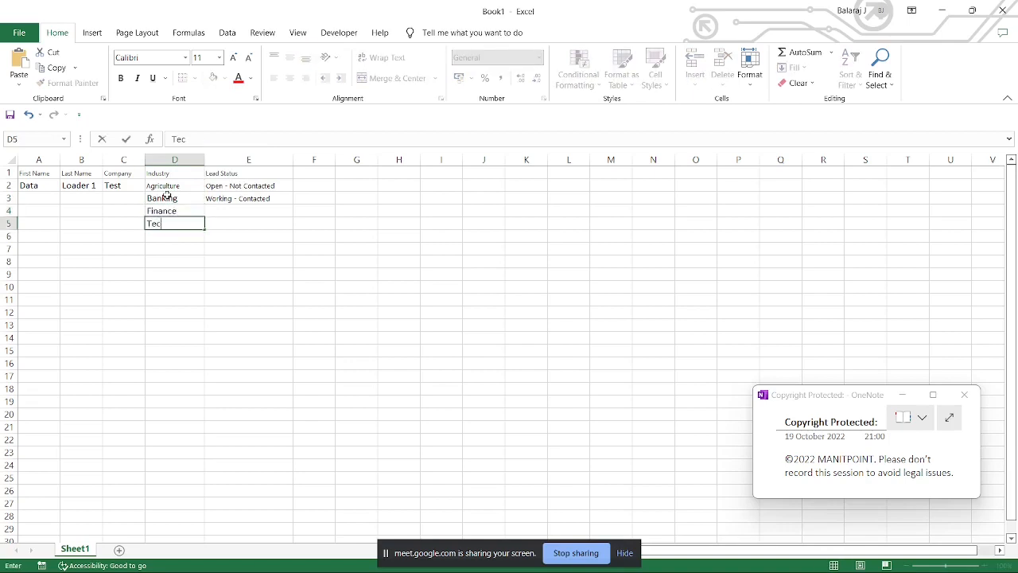
text(hnology)
key(Return)
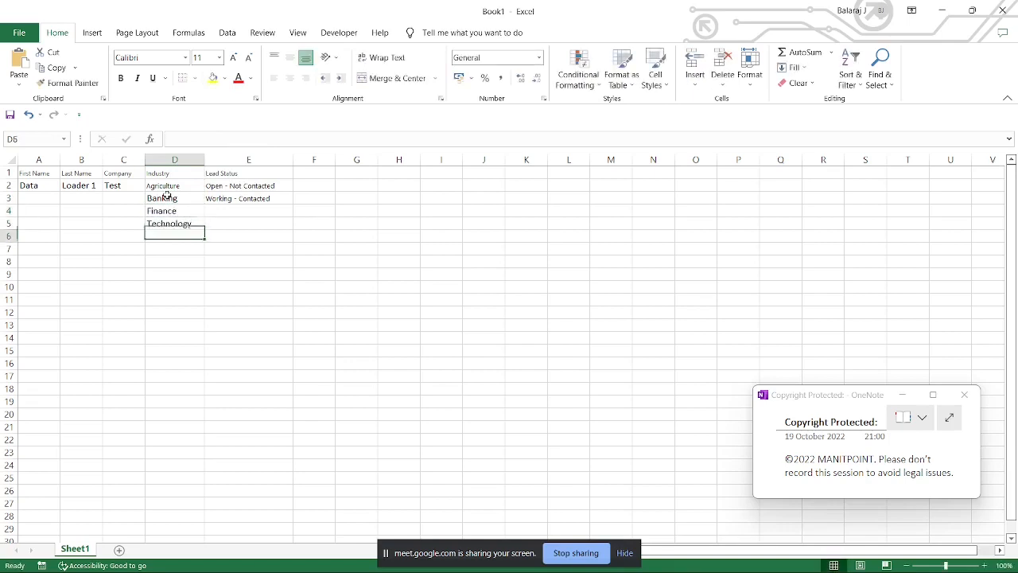
Step: Enter the industries Communications and Chemicals in cells D6 and D7 and widen column D to fit them
text(COm)
key(BackSpace)
key(BackSpace)
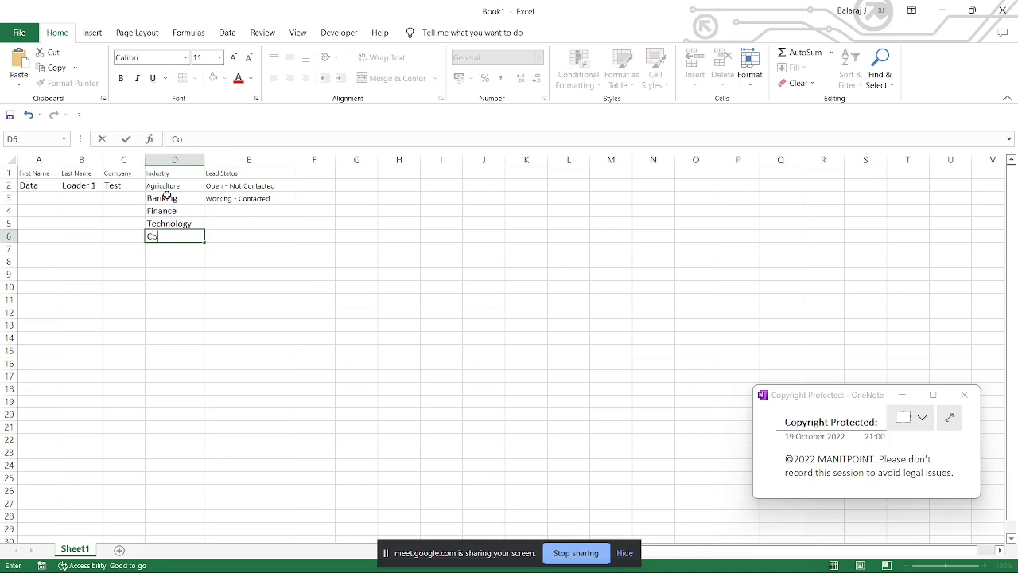
text(ommunications)
key(Return)
text(Chem)
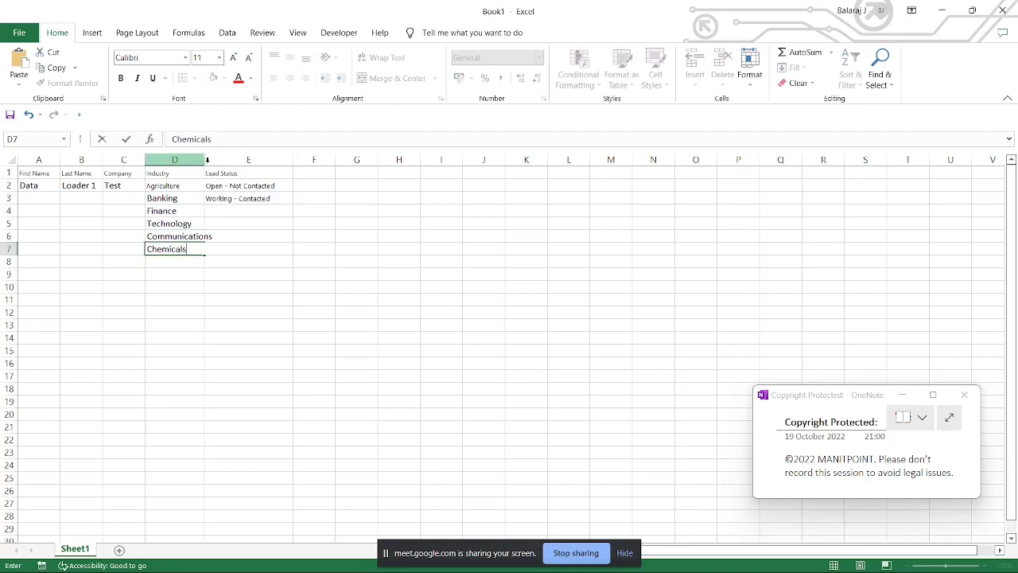
click(223, 199)
drag(206, 159, 223, 159)
click(225, 236)
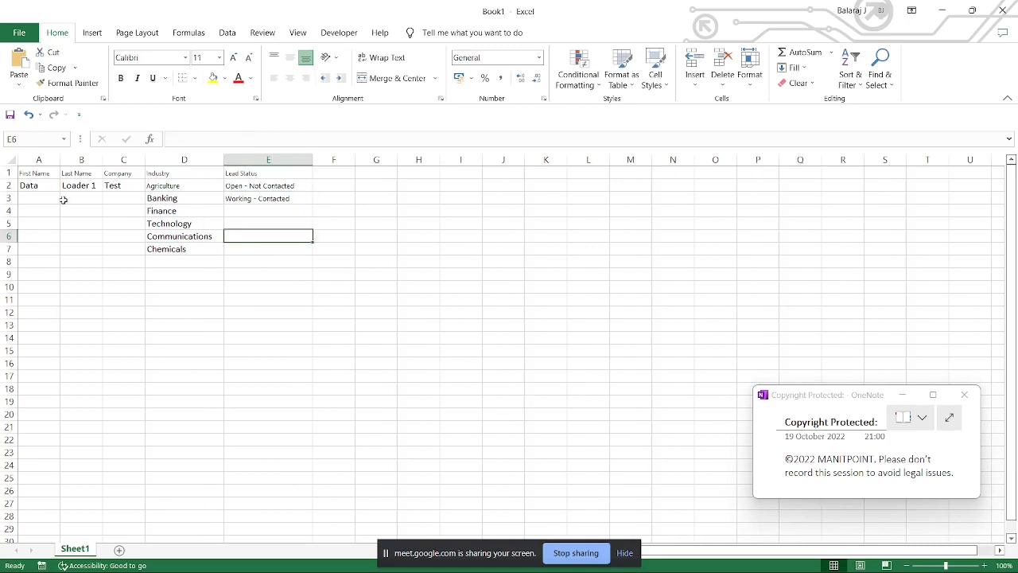
Step: Fill the first name, last name and company values down to row 12, continuing the last-name series to Loader 11
click(37, 185)
click(95, 186)
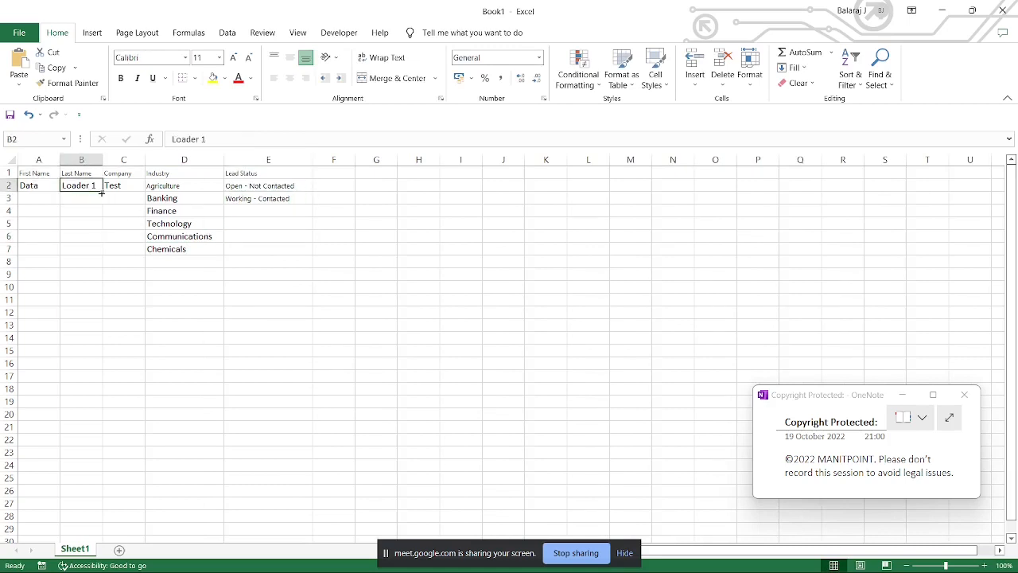
drag(101, 192, 101, 316)
click(38, 187)
double_click(60, 192)
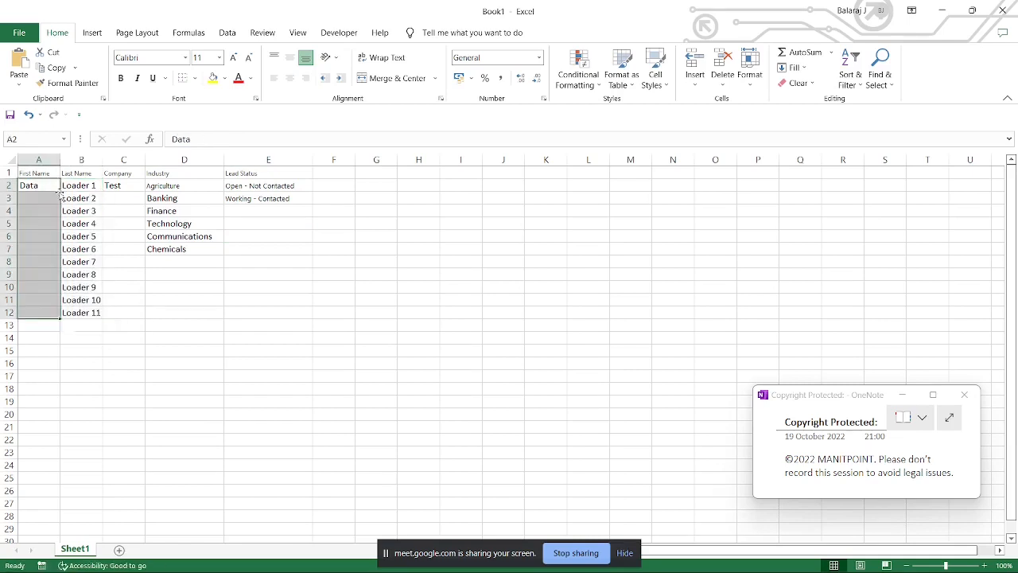
click(141, 189)
double_click(144, 191)
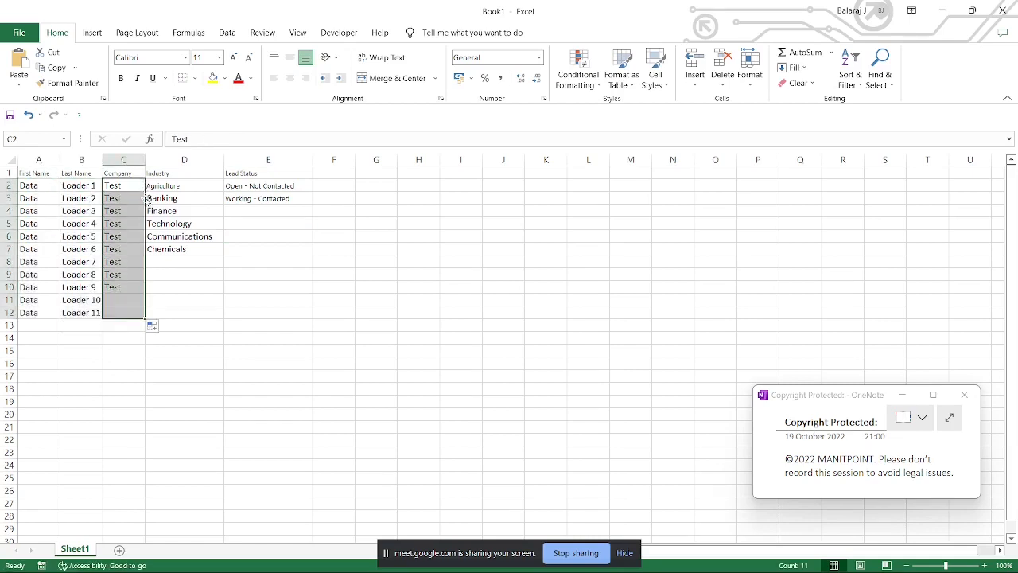
Step: Complete the Industry column by copying D4:D7 into D8:D11 and Banking into D12
click(194, 245)
drag(195, 211, 196, 250)
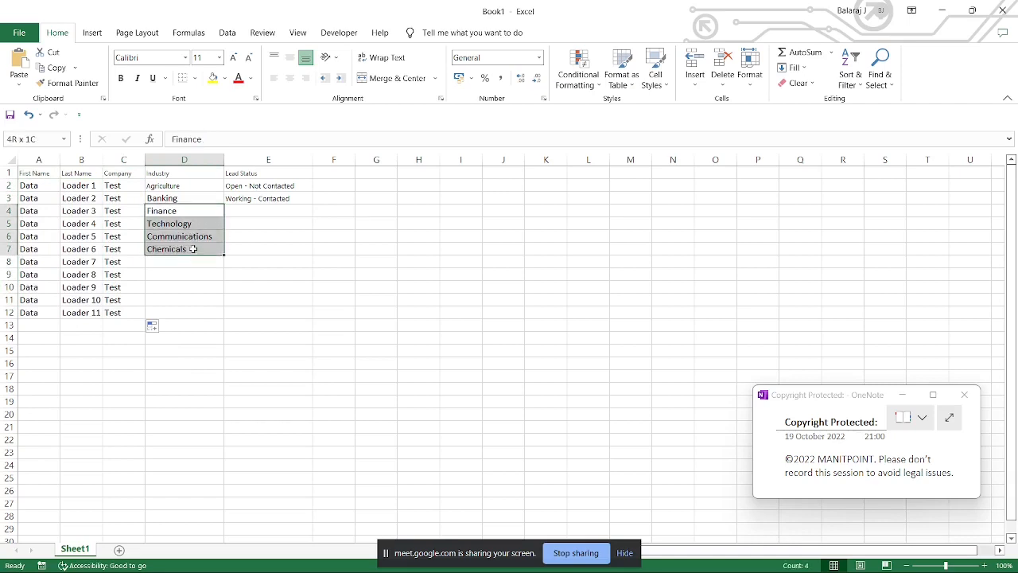
key(ctrl+c)
click(191, 262)
key(ctrl+v)
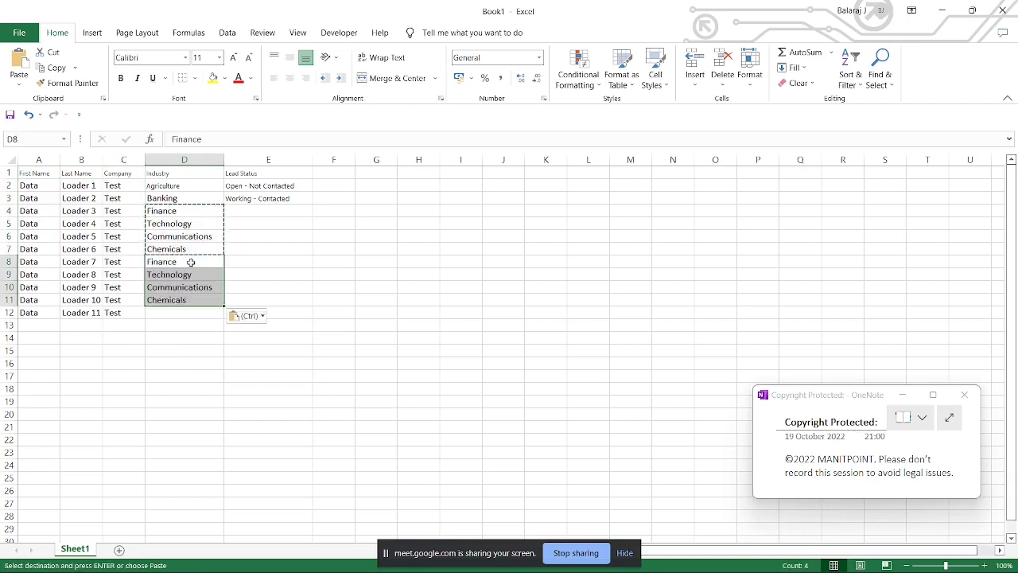
drag(189, 188, 190, 201)
click(191, 200)
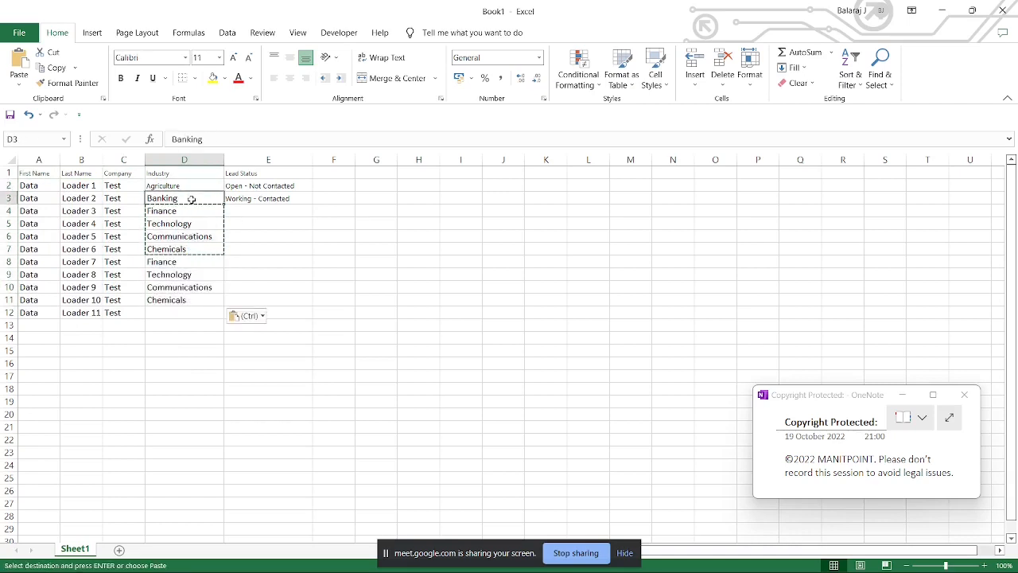
key(ctrl+c)
click(184, 312)
key(ctrl+v)
Step: Copy the Open - Not Contacted and Working - Contacted pair from E2:E3 repeatedly down the Lead Status column through E12
click(262, 198)
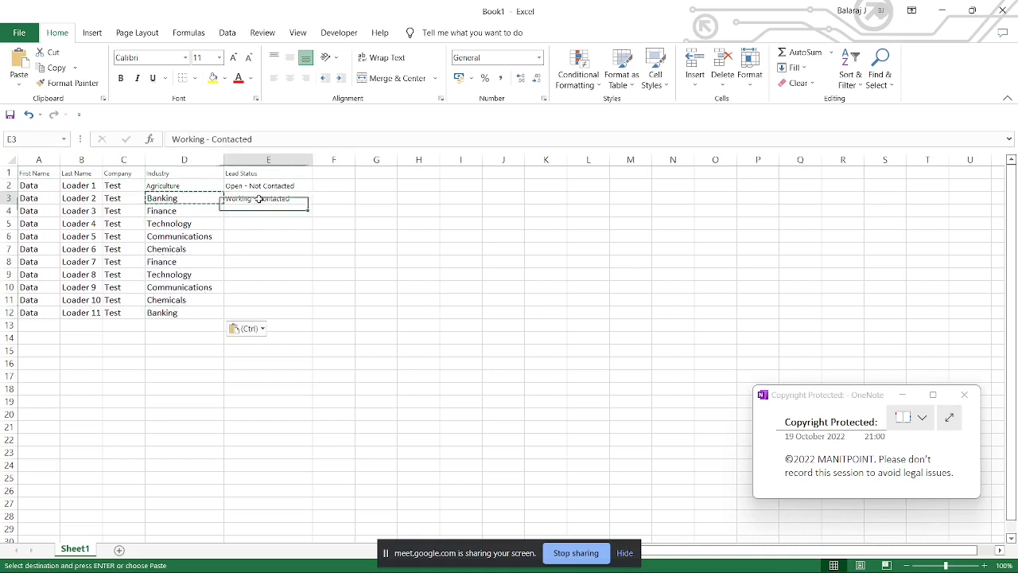
drag(268, 186, 268, 193)
key(ctrl+c)
click(264, 211)
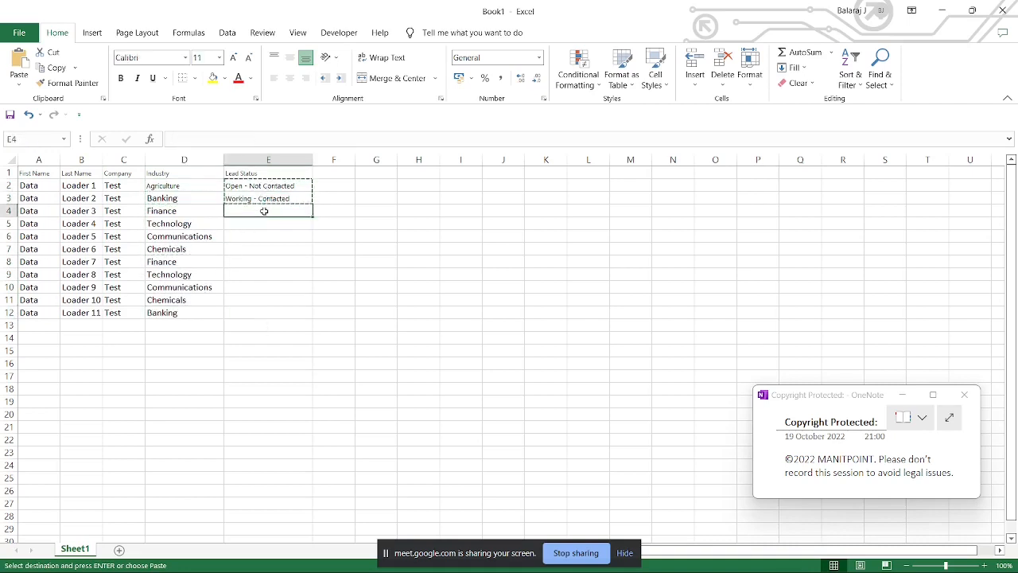
key(ctrl+v)
click(257, 237)
key(ctrl+v)
click(256, 261)
key(ctrl+v)
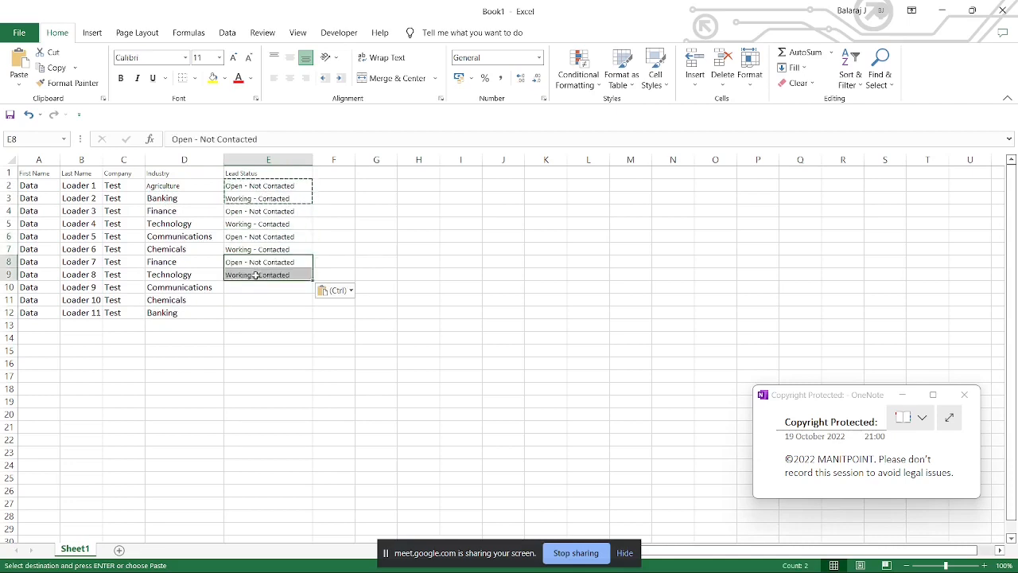
click(257, 288)
key(ctrl+v)
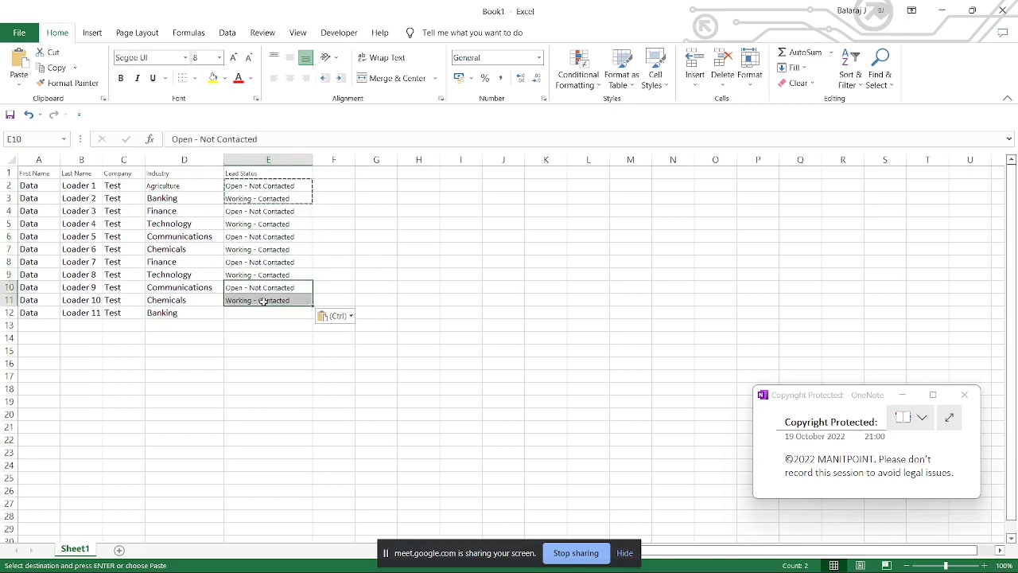
click(263, 301)
key(ctrl+v)
click(277, 273)
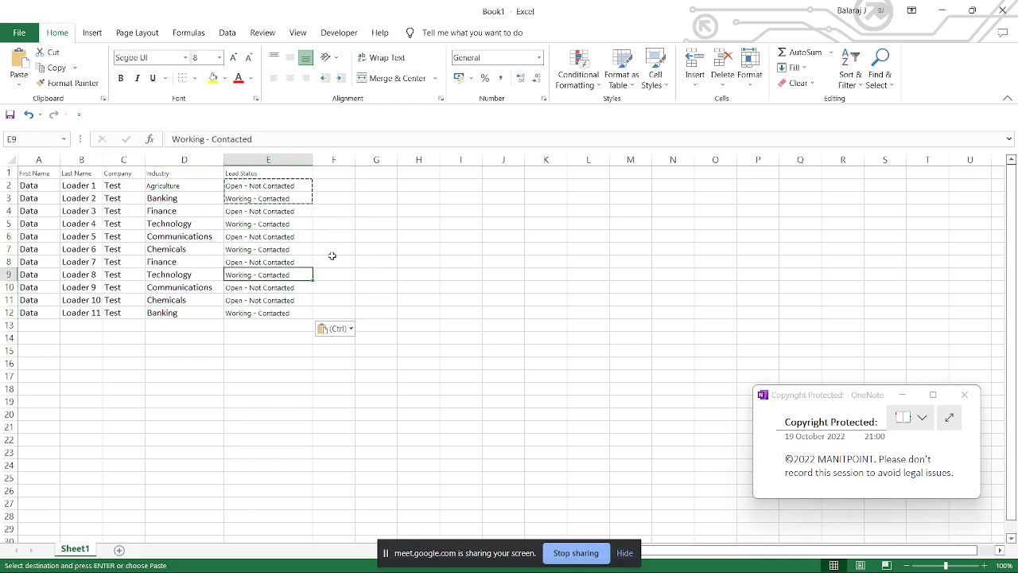
Step: Apply cell A2's formatting to the whole sheet with Format Painter and widen all columns uniformly so the headers fit
click(37, 183)
click(67, 83)
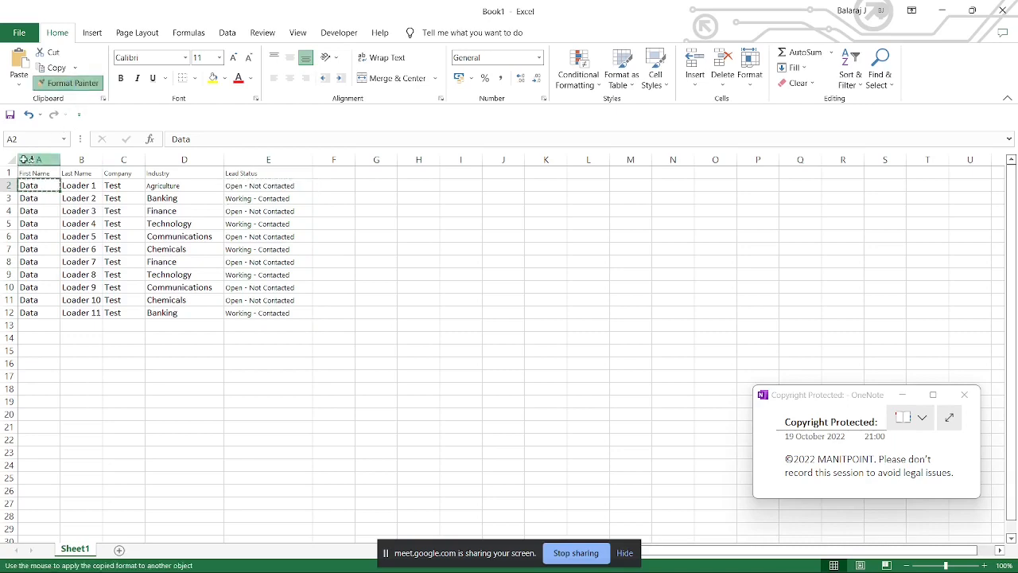
click(9, 160)
click(220, 219)
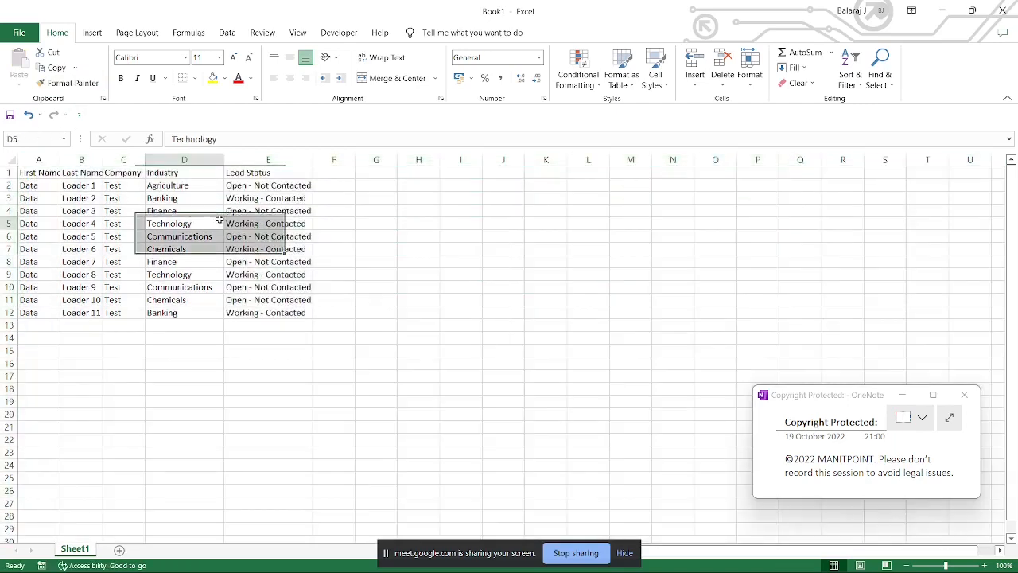
click(9, 160)
drag(63, 160, 109, 160)
click(285, 211)
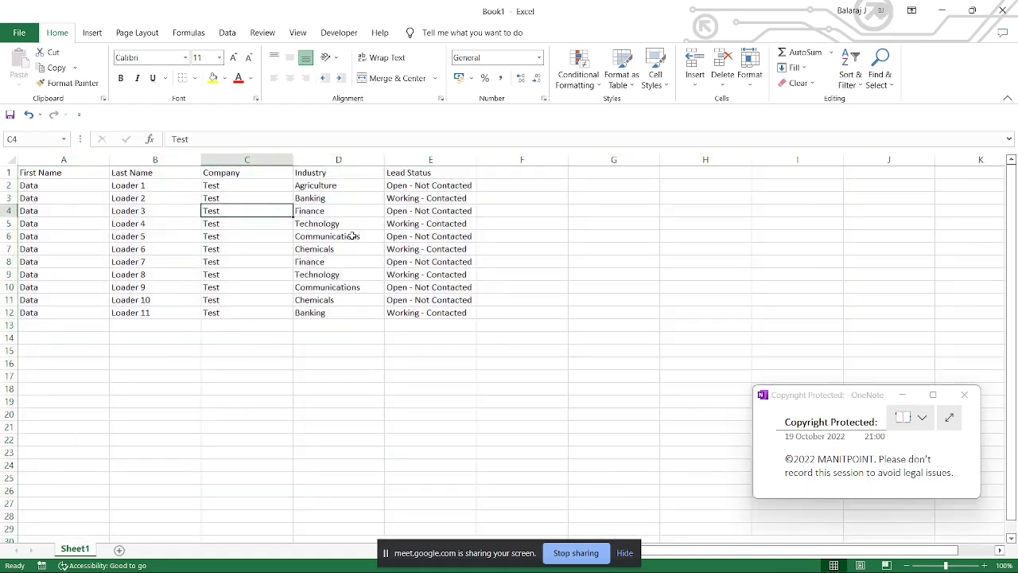
Step: Save the workbook as Lead Insert in CSV (Comma delimited) format in Desktop > Data Management > Import_DL and close it
key(F12)
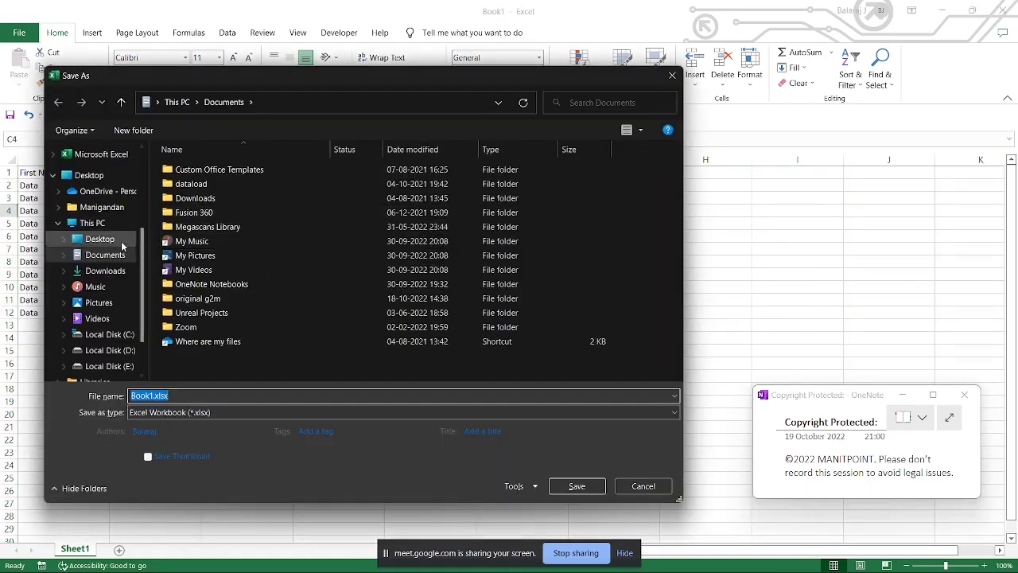
click(112, 244)
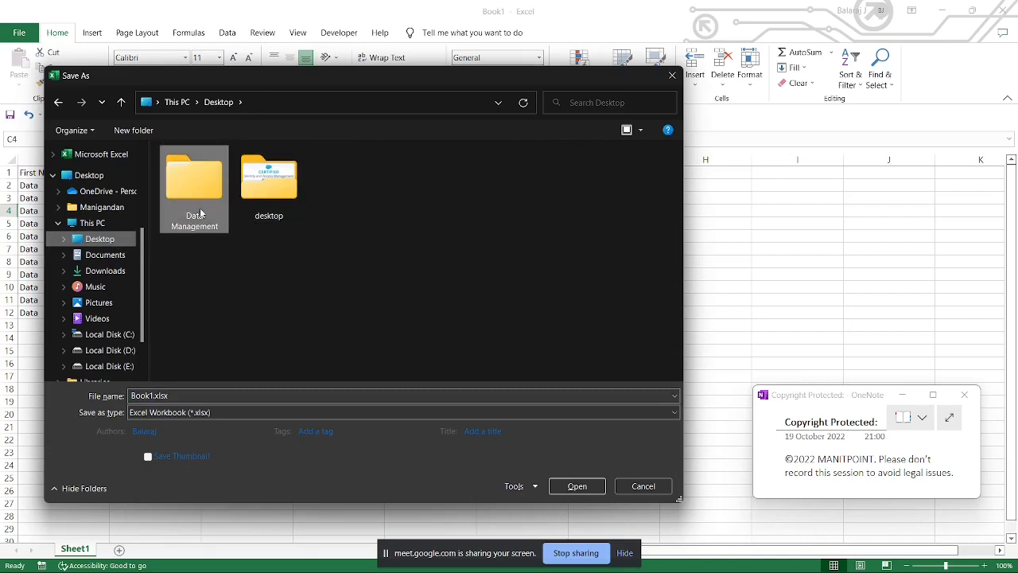
double_click(201, 212)
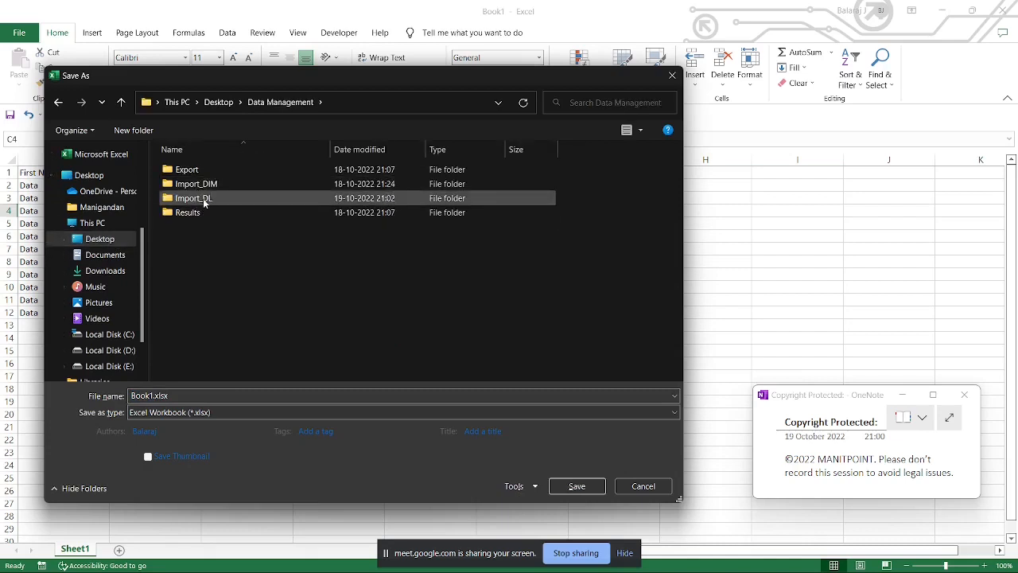
double_click(204, 202)
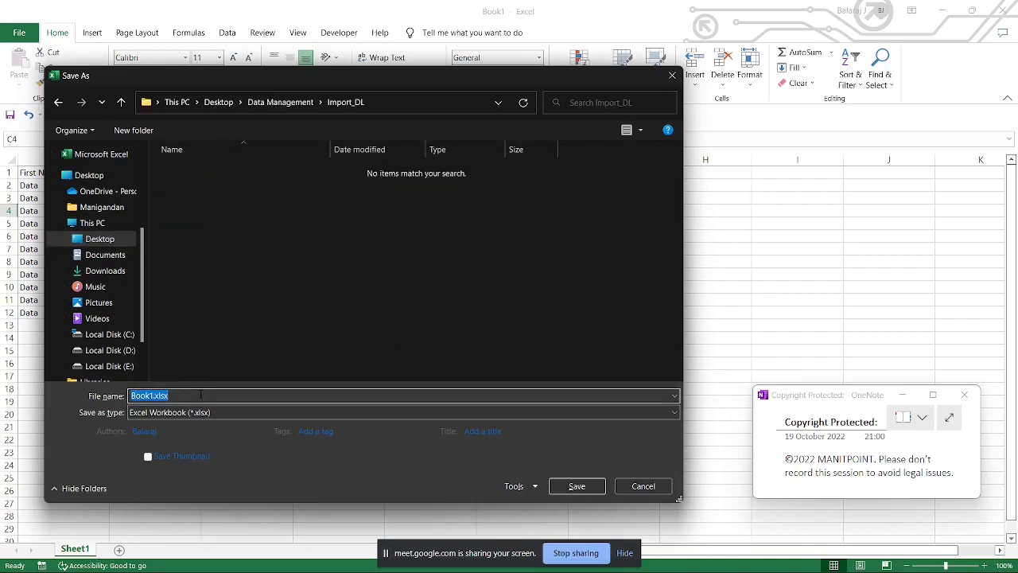
text(Lead Insert)
click(237, 415)
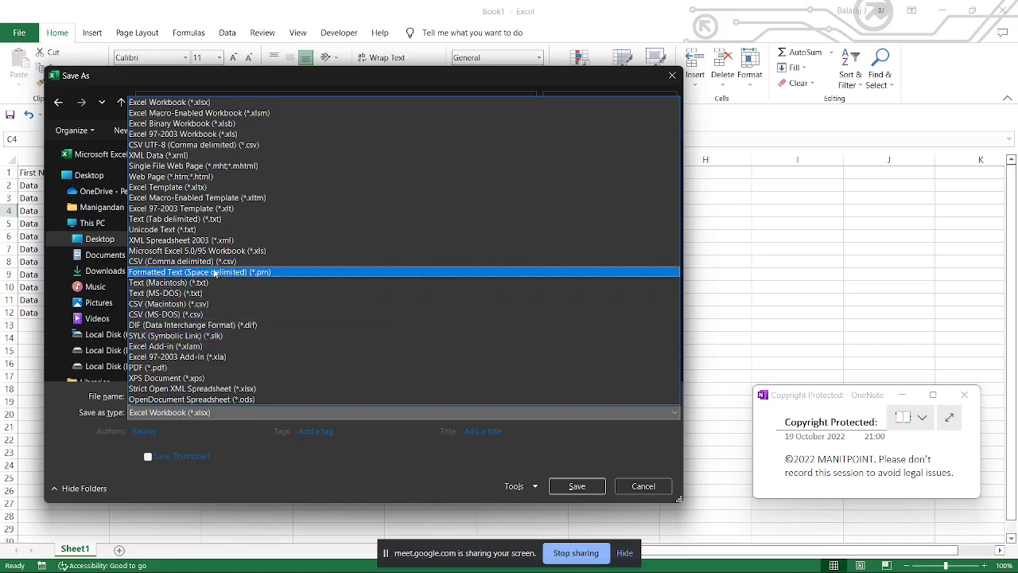
click(212, 262)
click(582, 471)
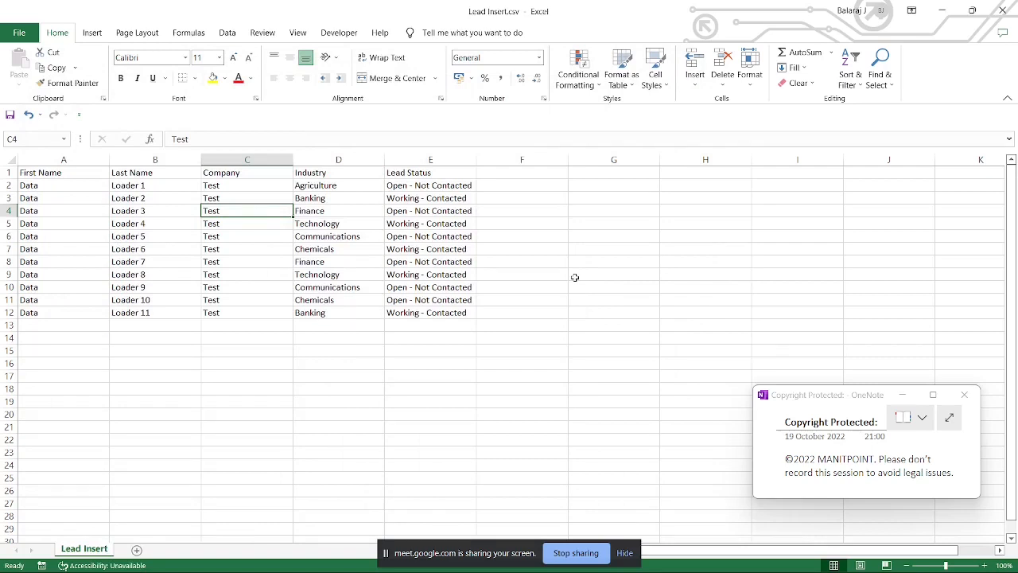
click(1001, 11)
Step: Switch to Data Loader, start an Insert operation and request the OAuth login for the Production environment
mouse_move(637, 571)
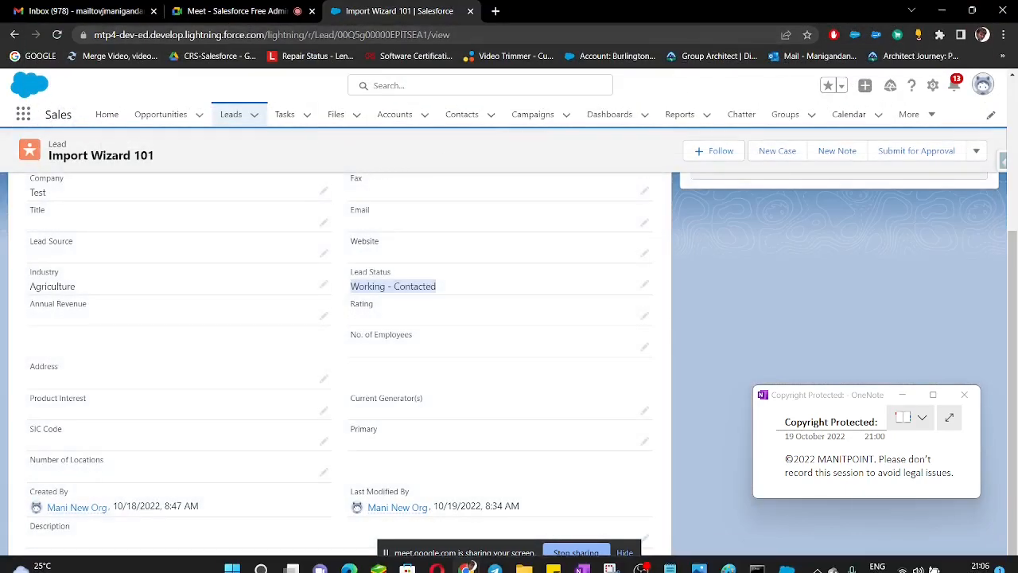
click(786, 559)
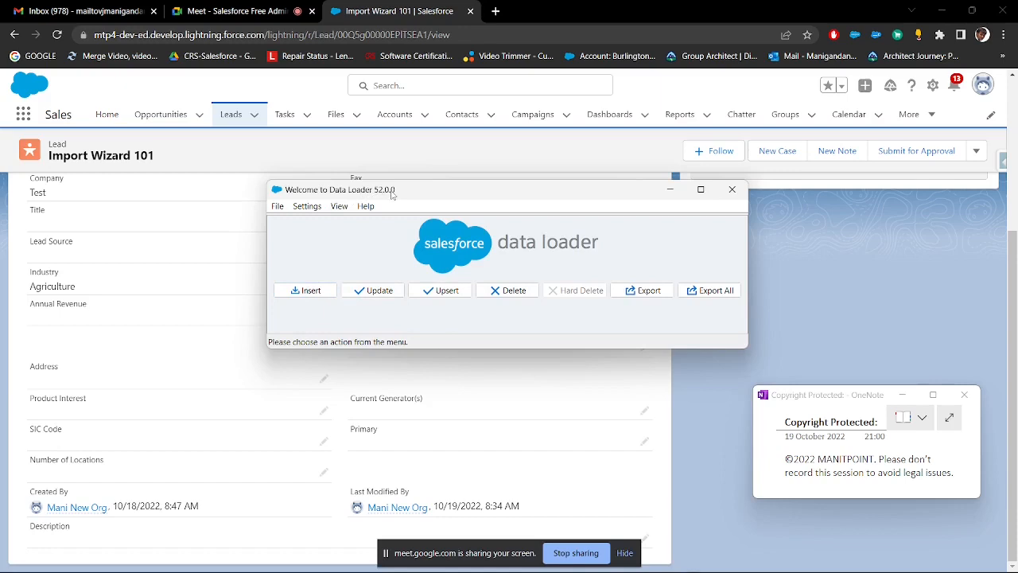
drag(392, 194, 366, 165)
click(293, 265)
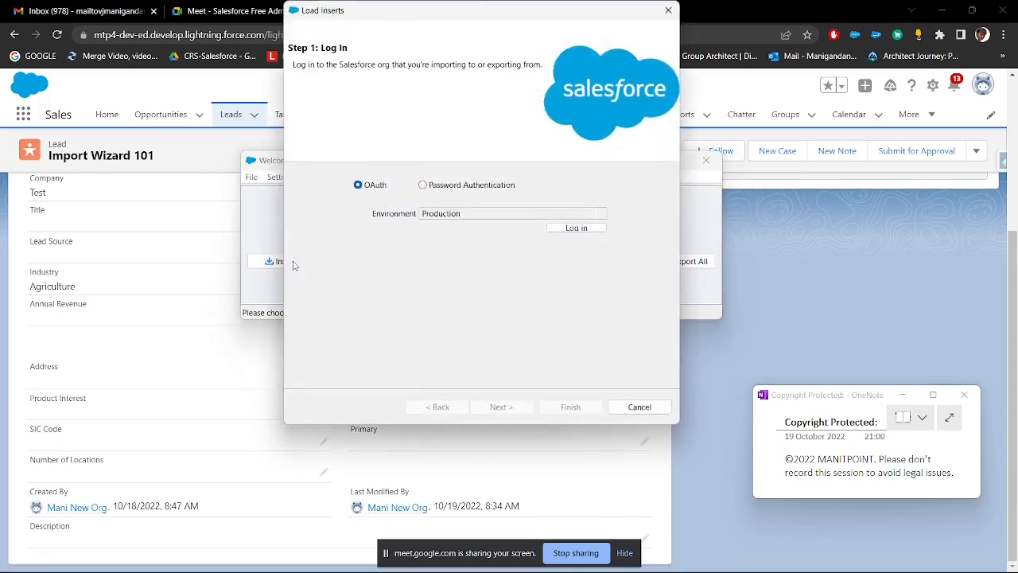
click(462, 214)
click(399, 230)
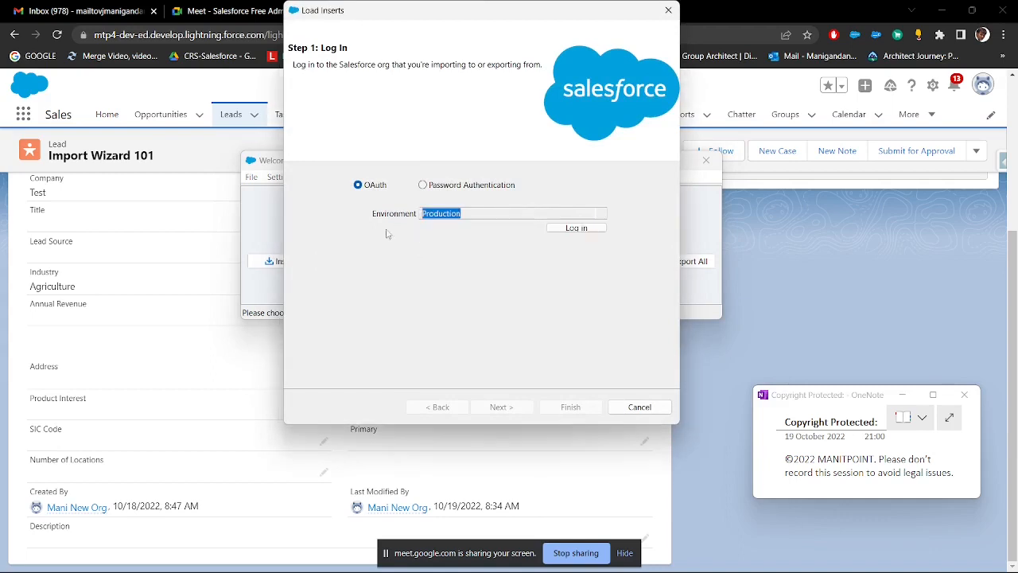
click(567, 229)
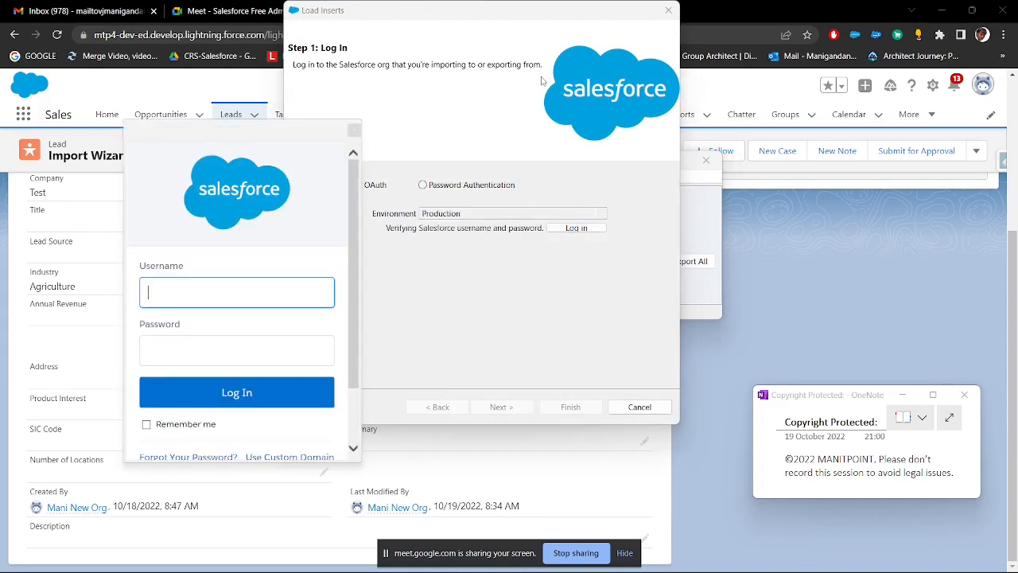
Step: Return to Salesforce in the browser, open the personal settings and copy the account's username from Personal Information
click(239, 10)
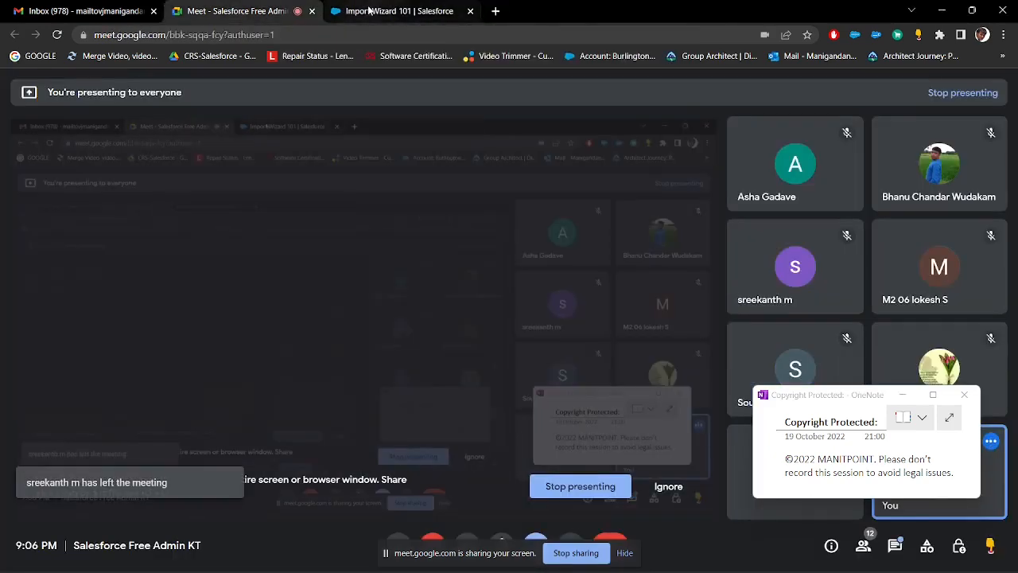
click(369, 10)
click(933, 85)
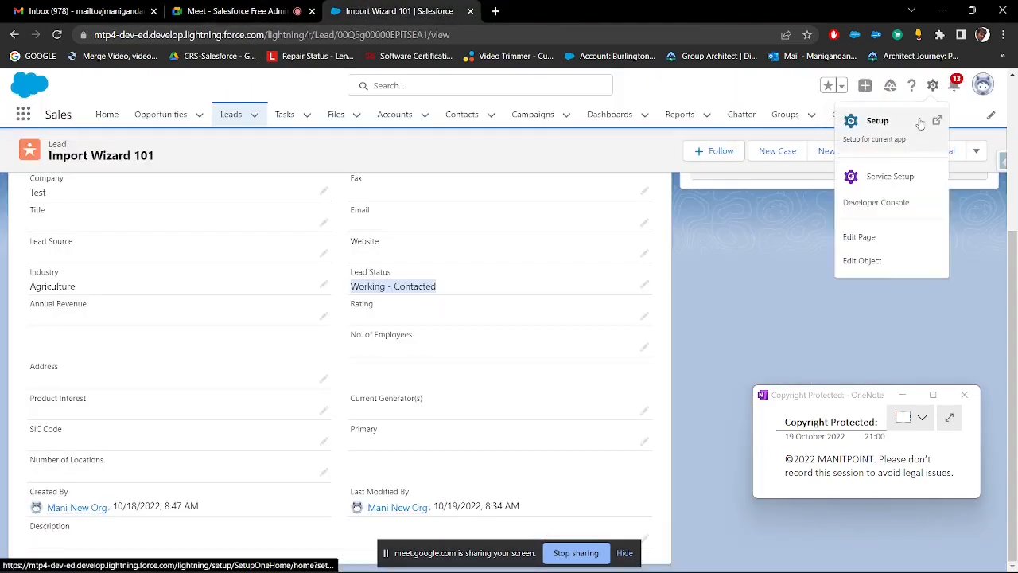
click(983, 84)
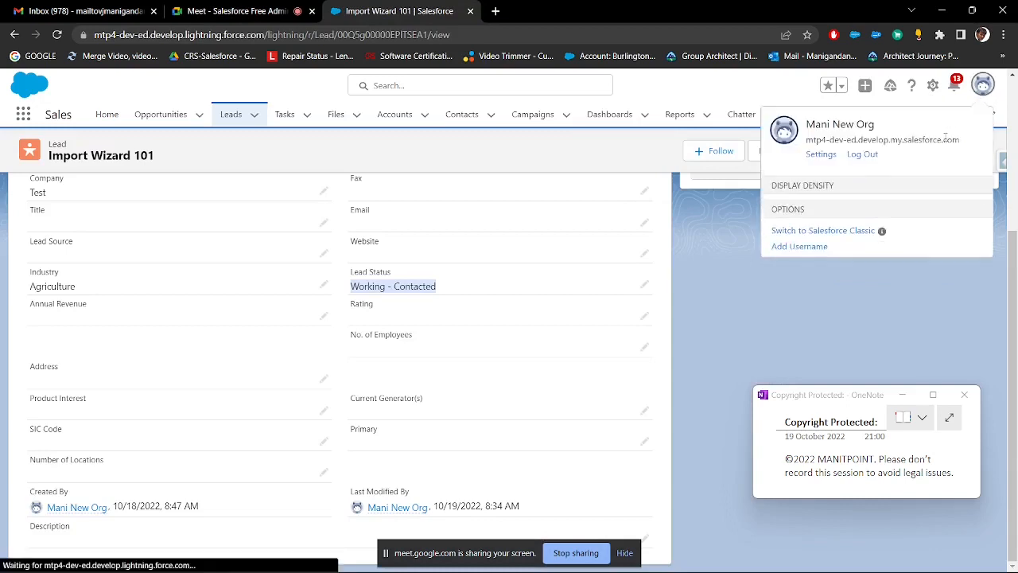
click(821, 154)
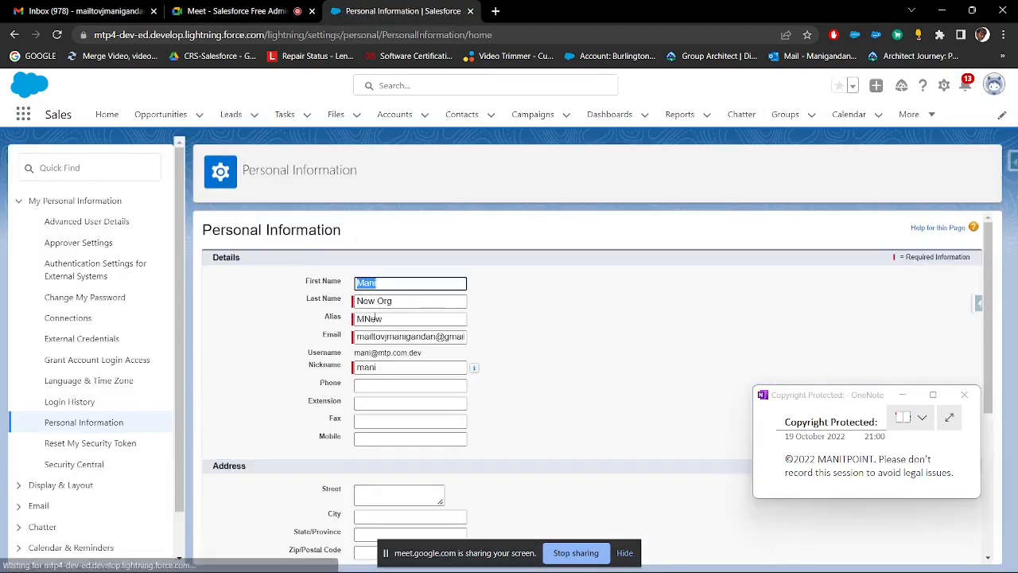
drag(423, 352, 355, 353)
key(ctrl+c)
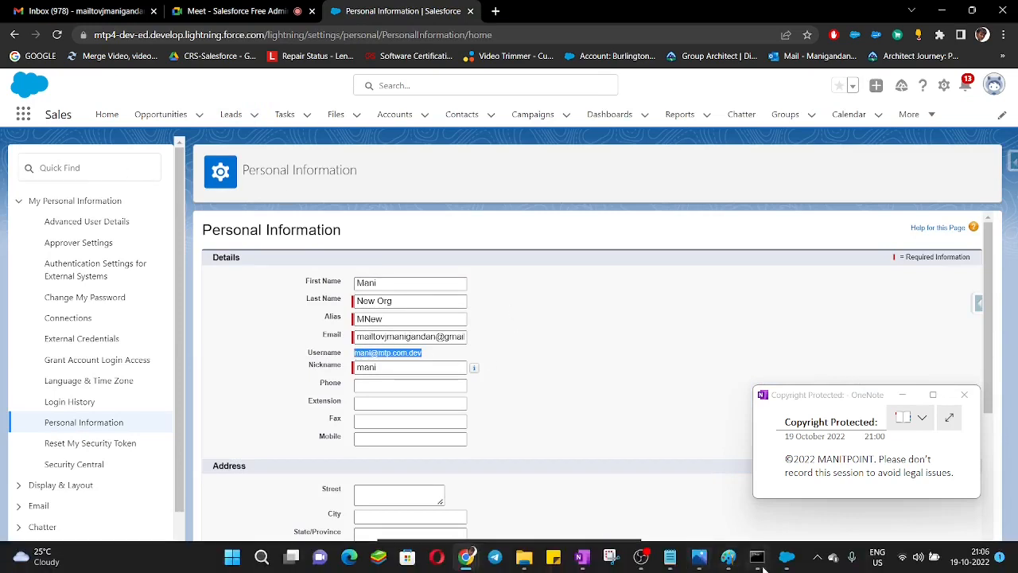
Step: Switch to Data Loader, log in with the copied username and the account password with Remember me enabled, and continue to data selection
click(760, 561)
key(ctrl+v)
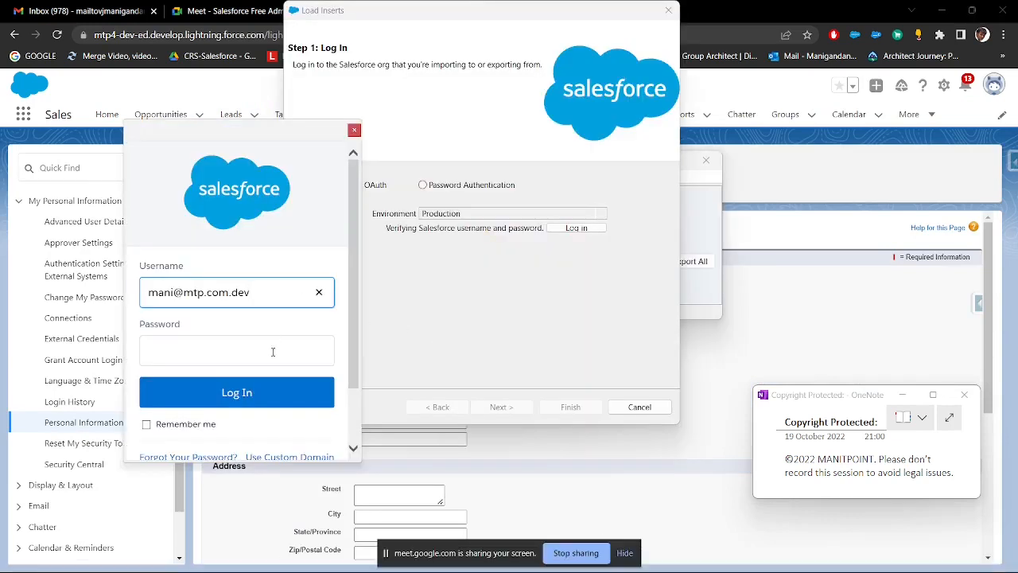
click(273, 351)
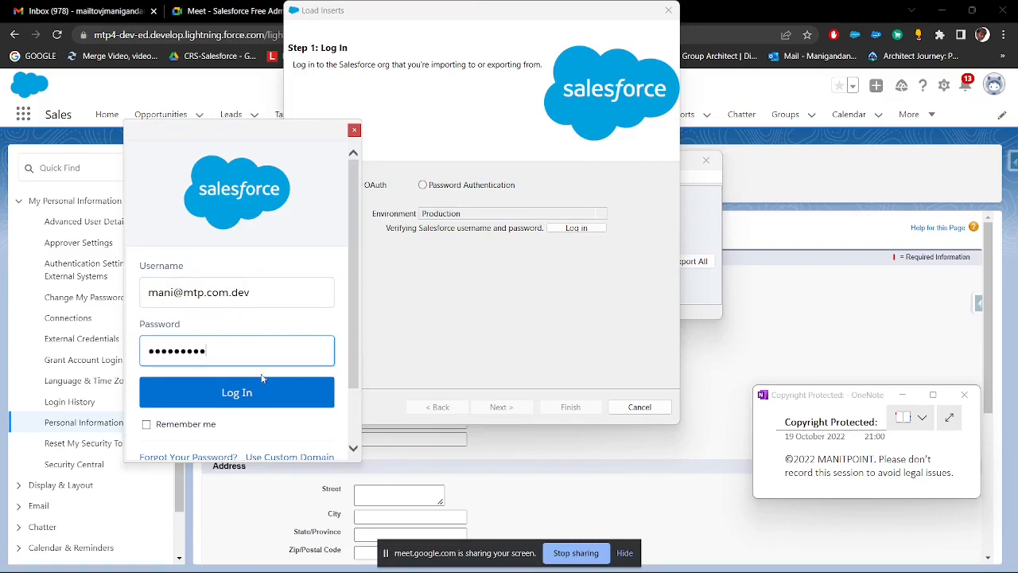
click(146, 424)
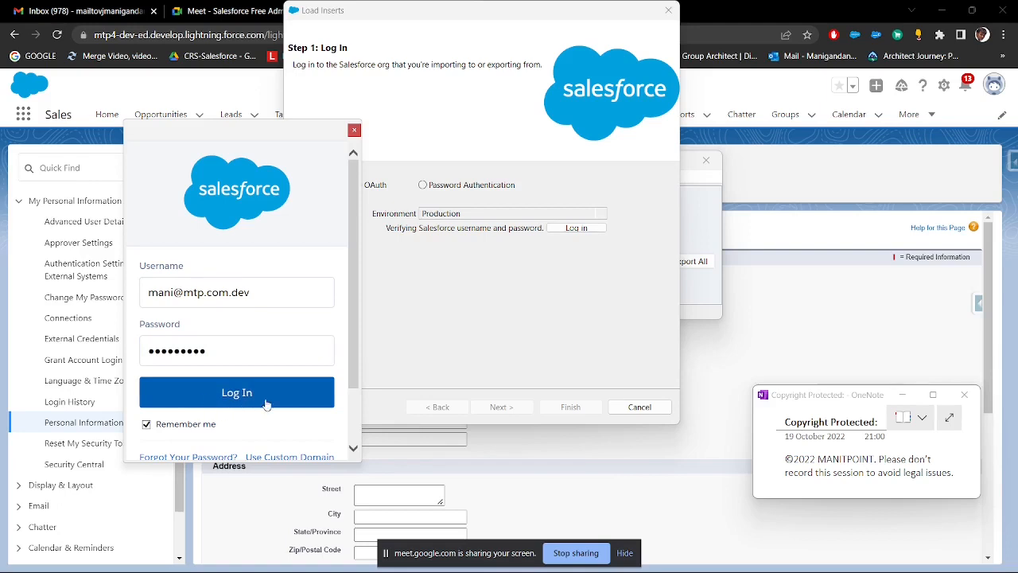
click(295, 405)
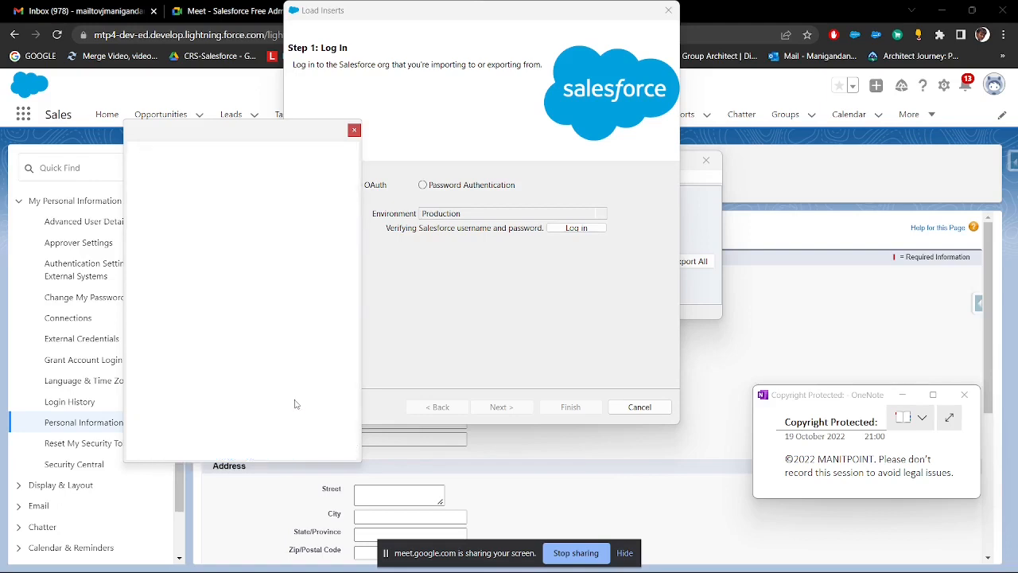
click(295, 404)
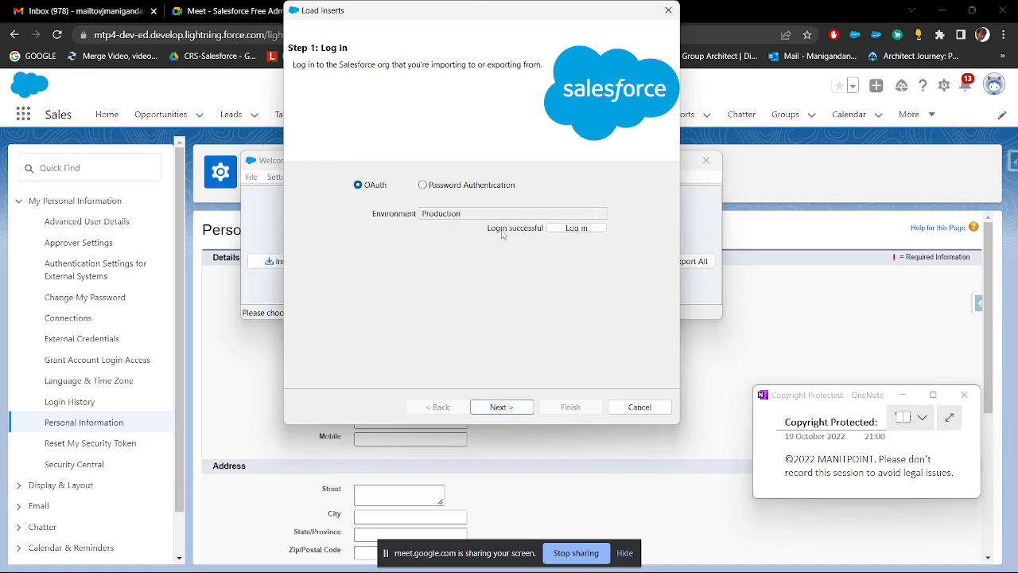
click(501, 406)
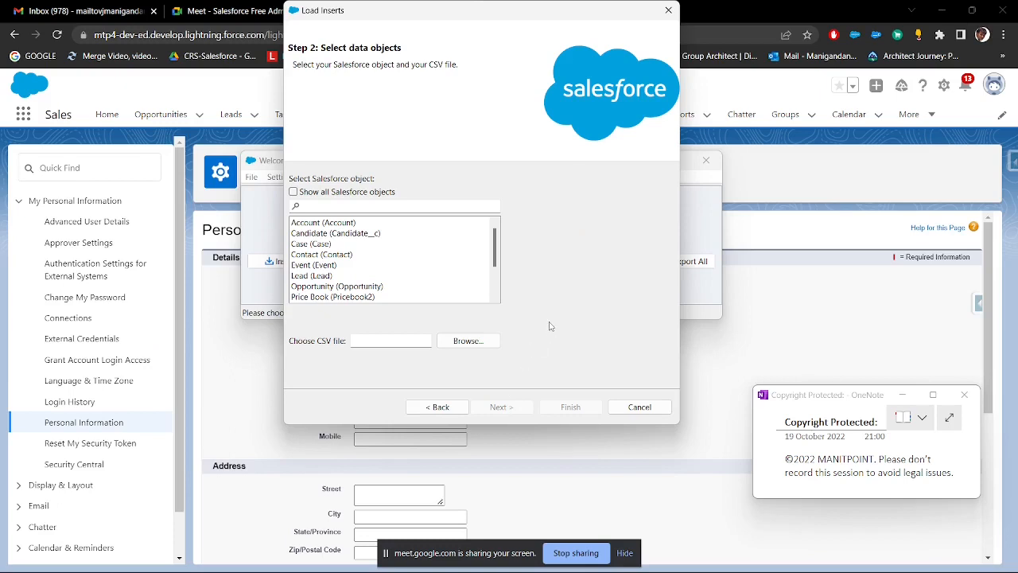
Step: Choose Lead (Lead) as the Salesforce object for the insert
scroll(326, 243, down, 2)
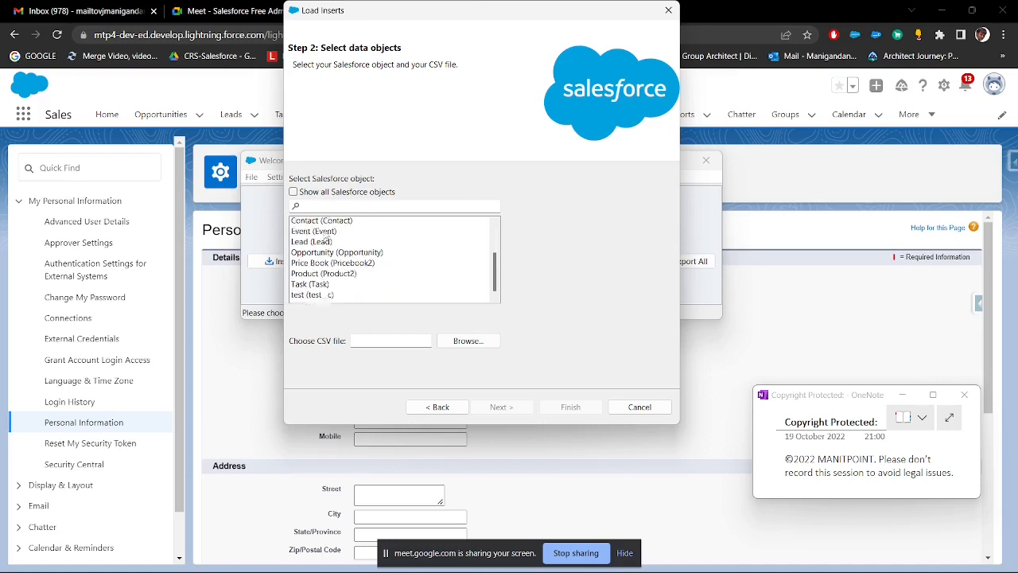
scroll(327, 260, up, 2)
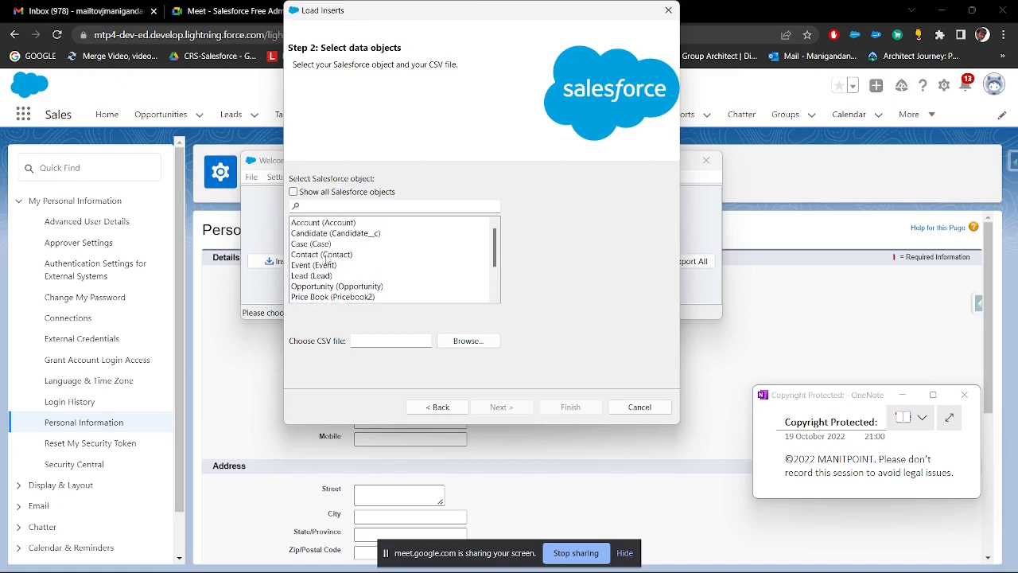
scroll(327, 260, down, 2)
scroll(327, 260, up, 2)
click(319, 275)
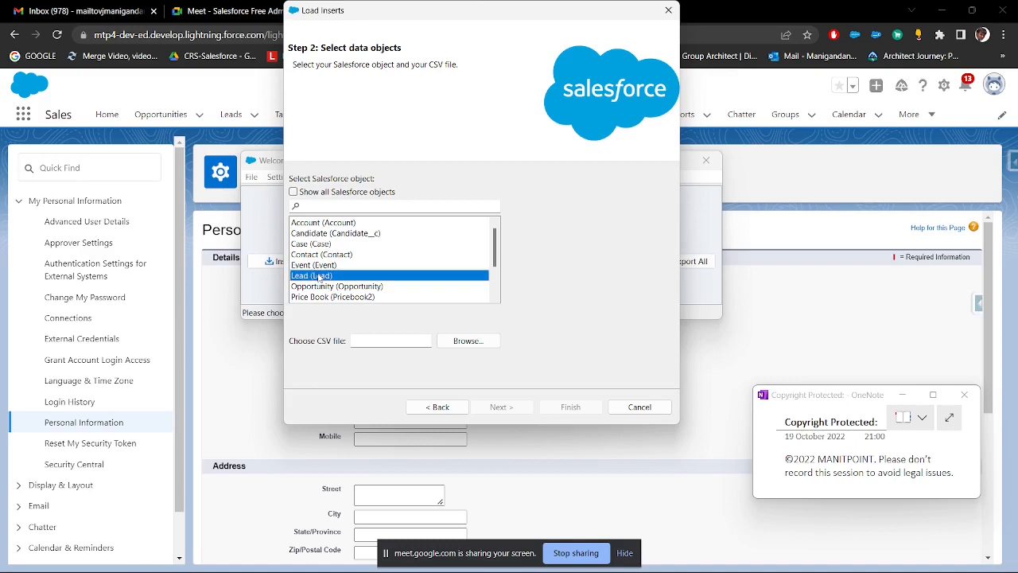
Step: Choose Lead Insert.csv from Desktop > Data Management > Import_DL as the source file and proceed with the data selection
click(468, 341)
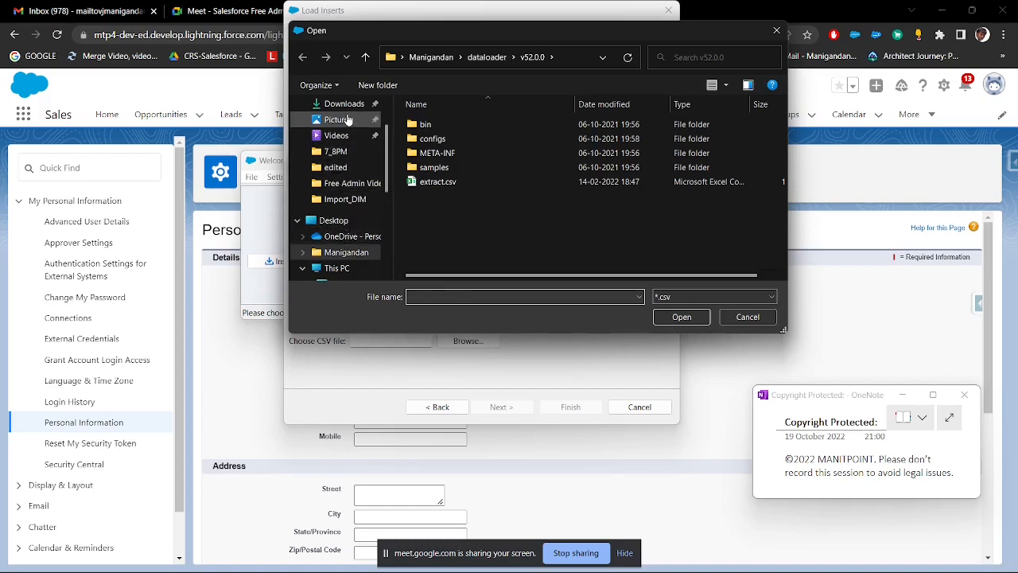
scroll(334, 168, up, 1)
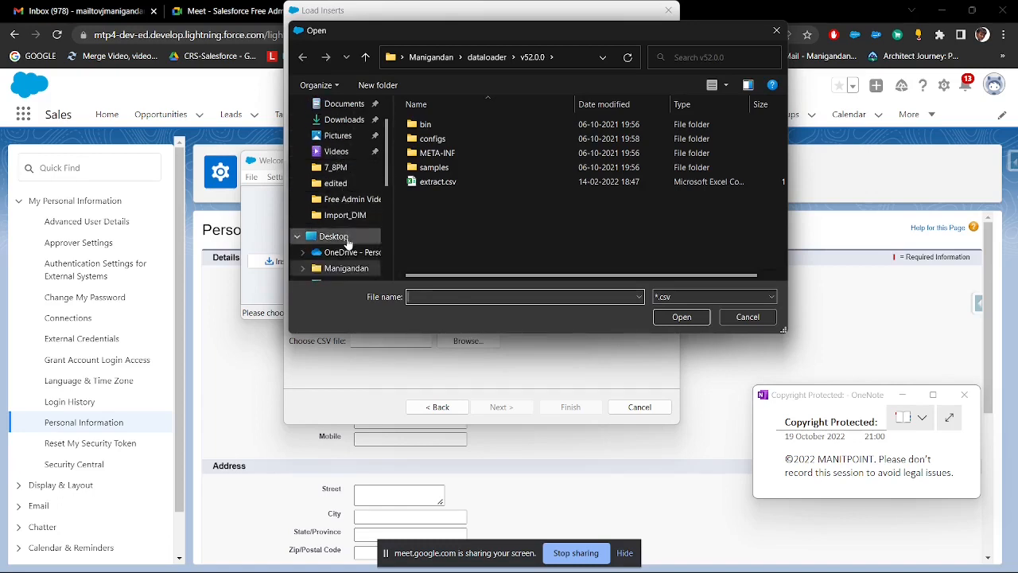
click(347, 241)
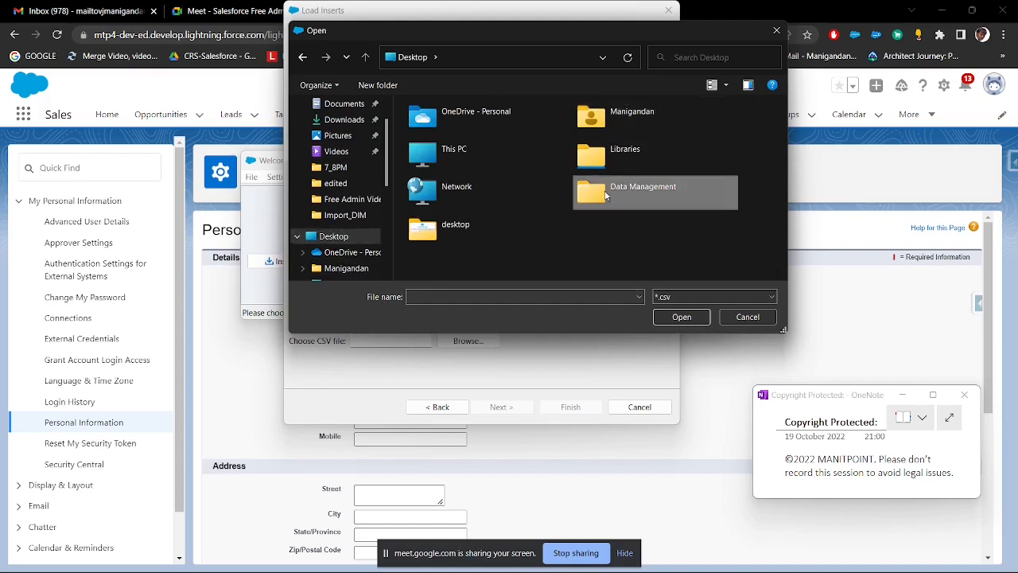
double_click(606, 195)
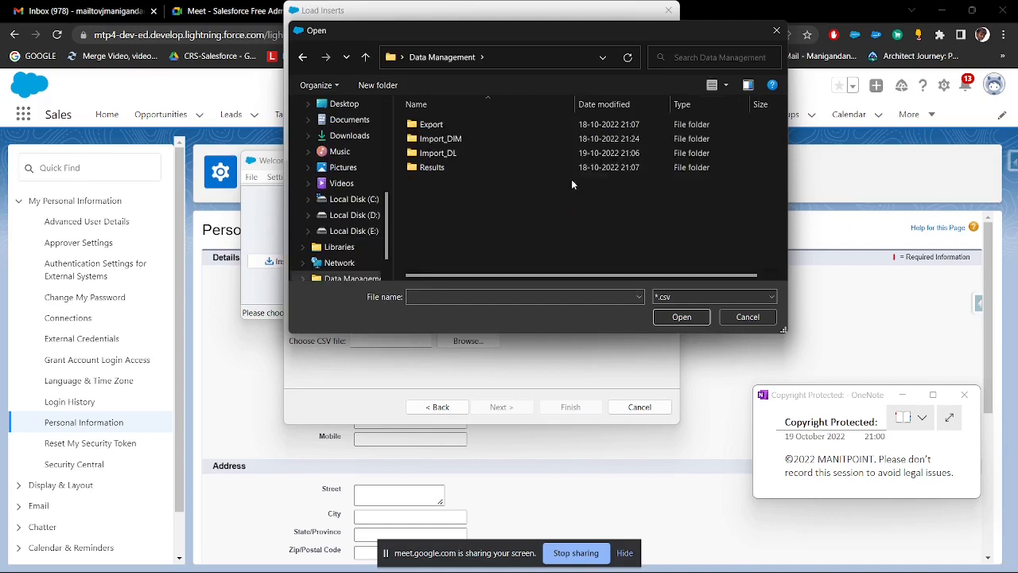
double_click(445, 155)
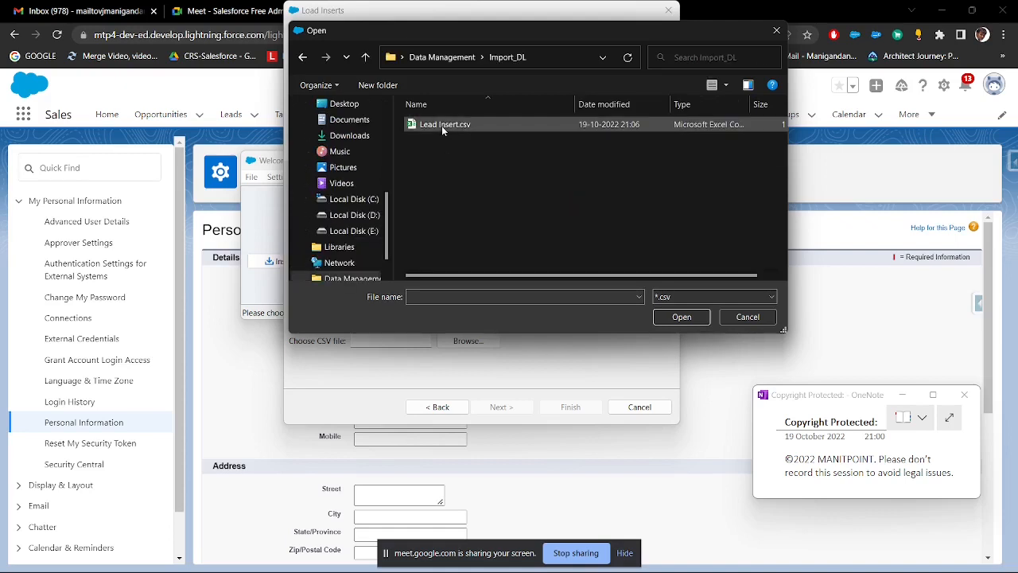
double_click(443, 125)
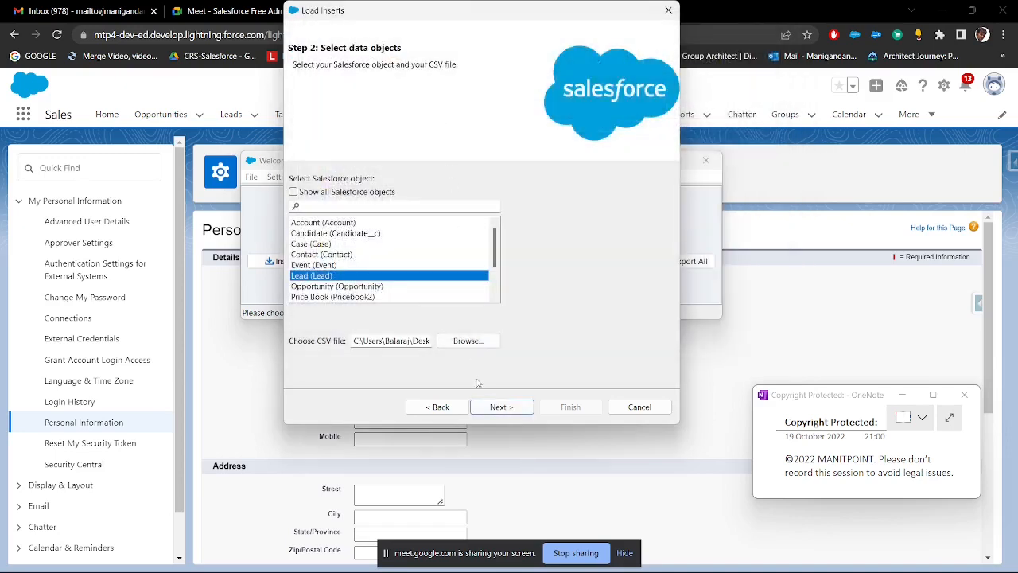
click(494, 408)
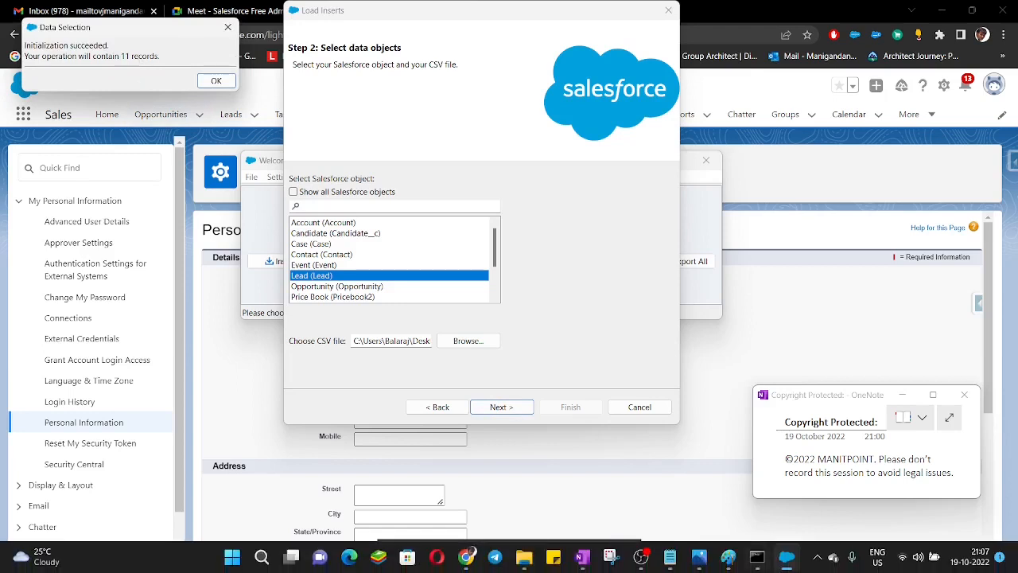
Step: Open Lead Insert.csv from the Import_DL folder to check its lead rows, then minimize the workbook and the folder
mouse_move(727, 563)
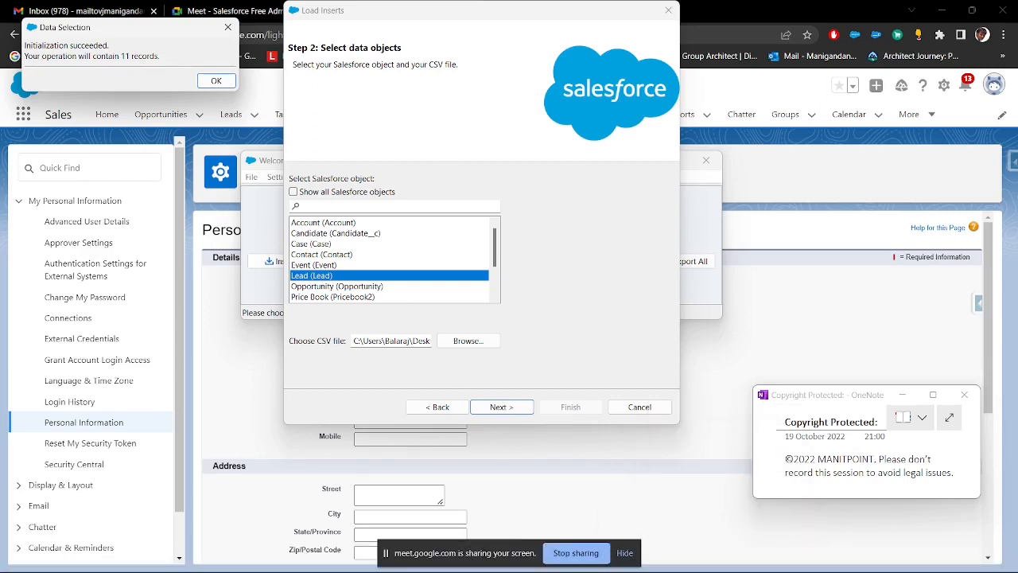
mouse_move(523, 567)
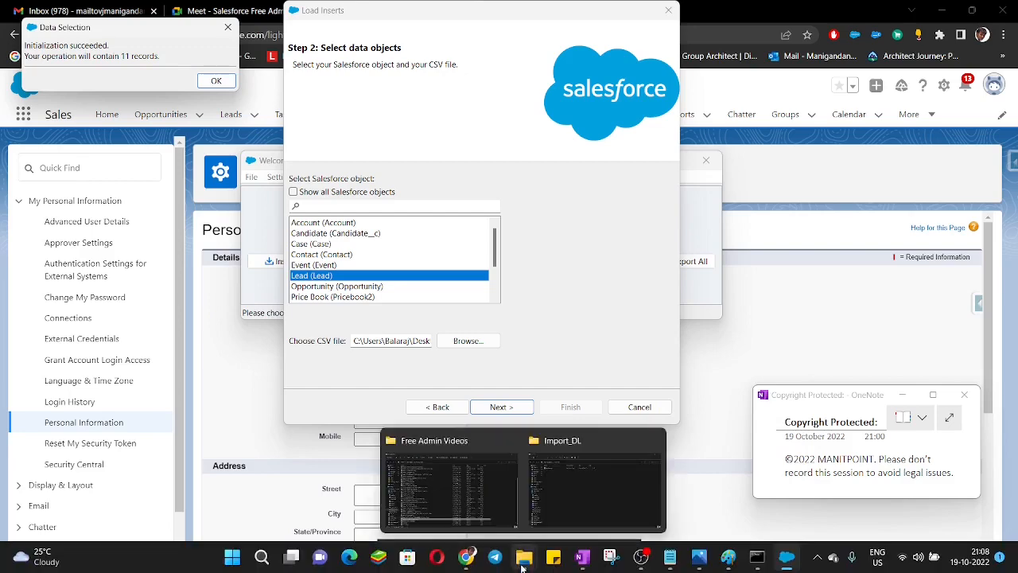
click(555, 498)
click(165, 120)
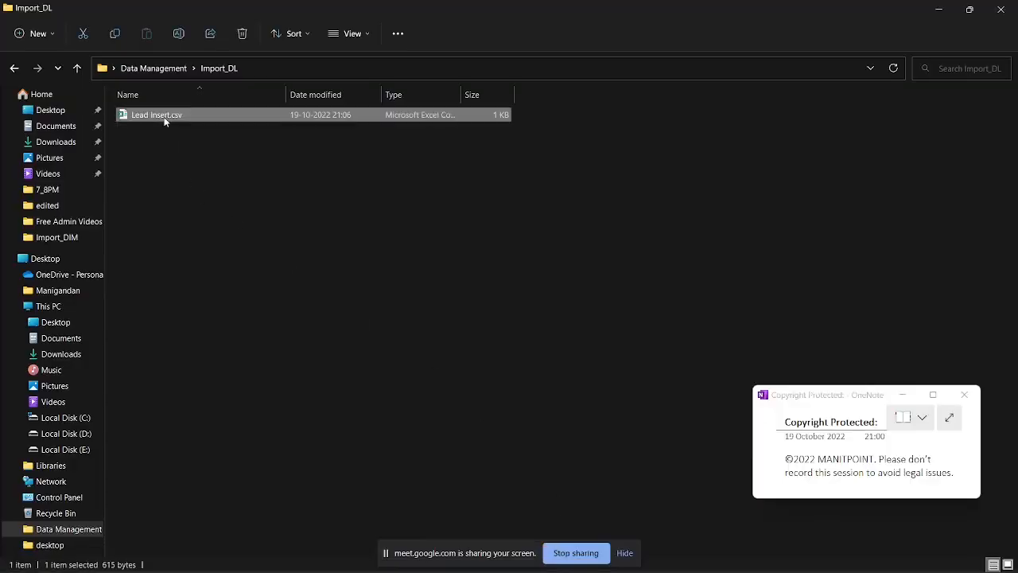
double_click(164, 118)
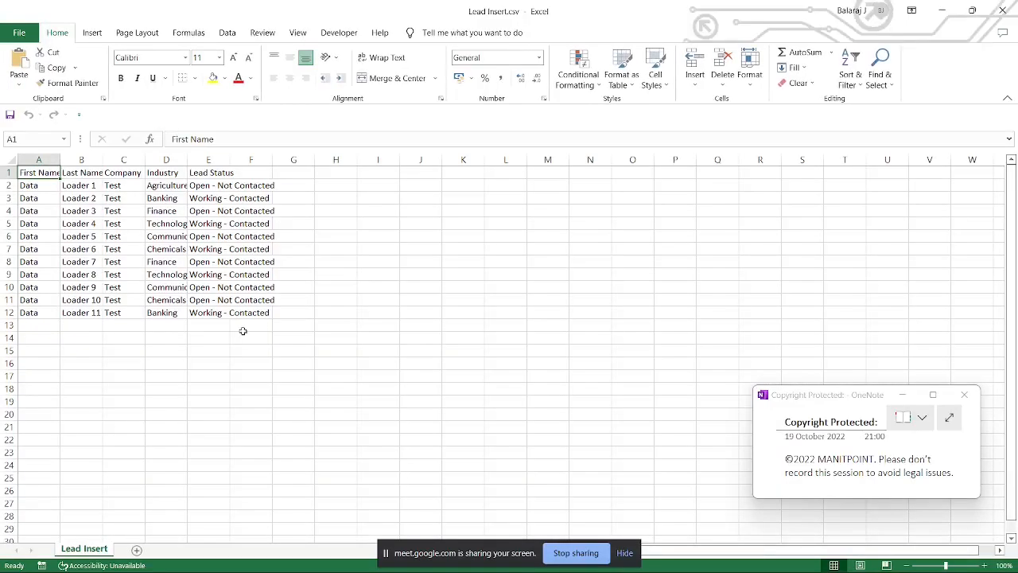
click(942, 11)
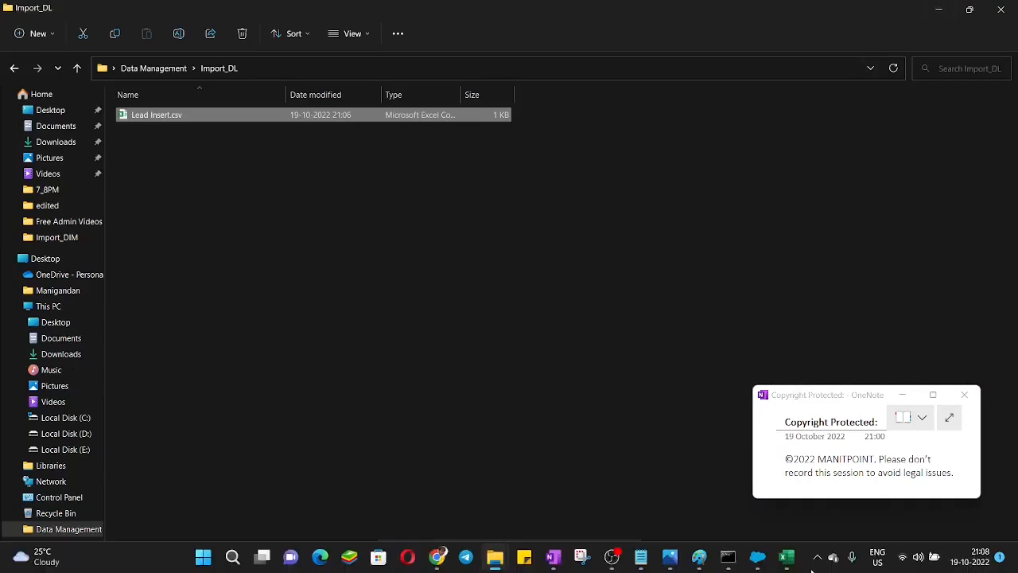
click(938, 12)
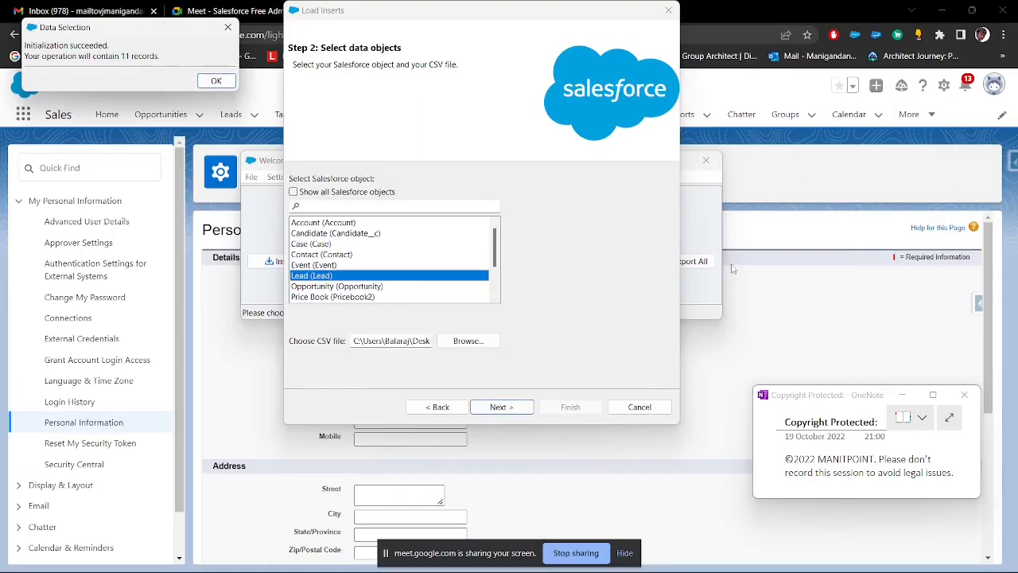
Step: Acknowledge the data selection, create a new field map, map Company to the Company column and auto-match the remaining fields
click(224, 82)
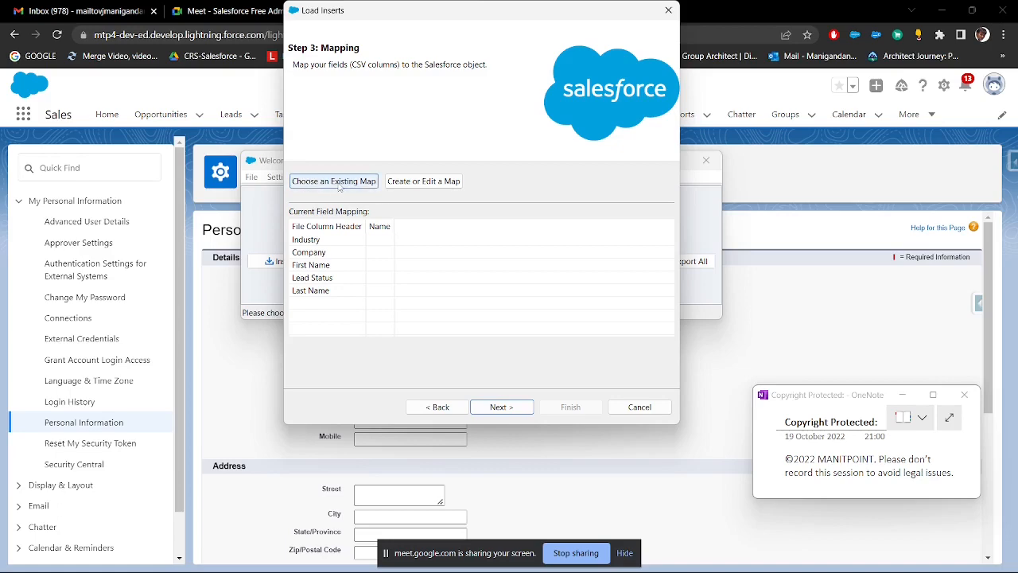
click(424, 184)
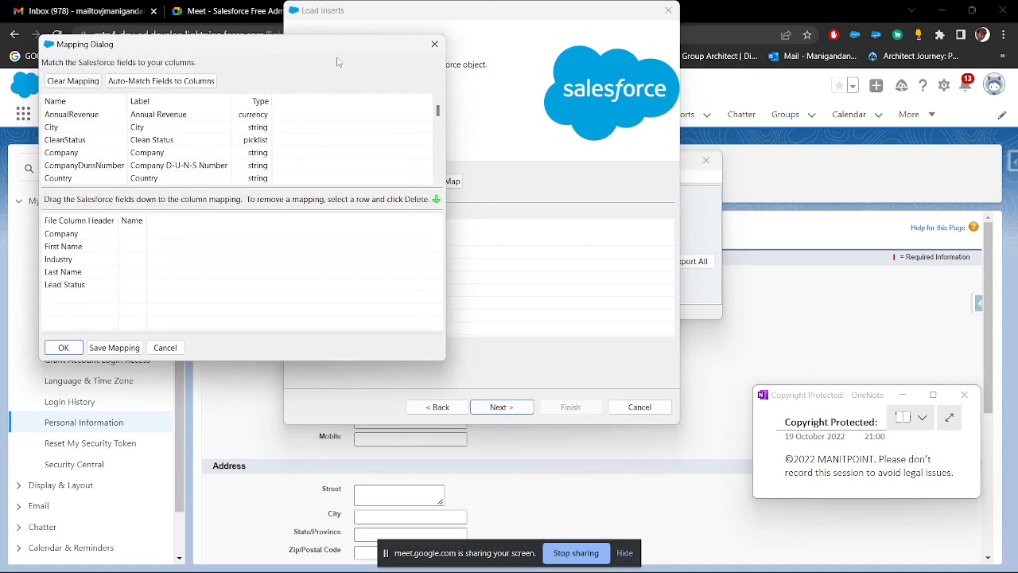
drag(334, 47, 660, 51)
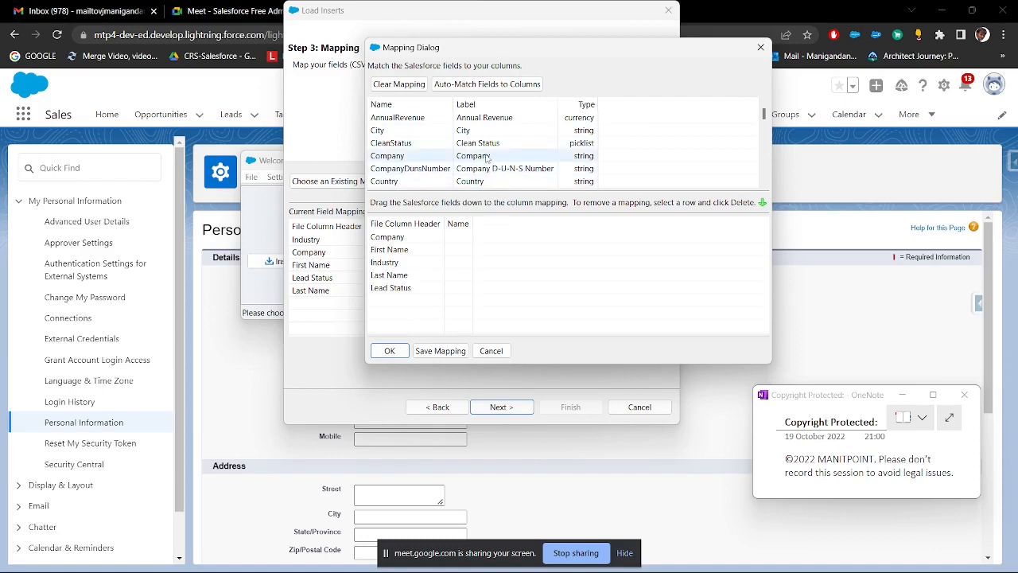
drag(484, 158, 469, 239)
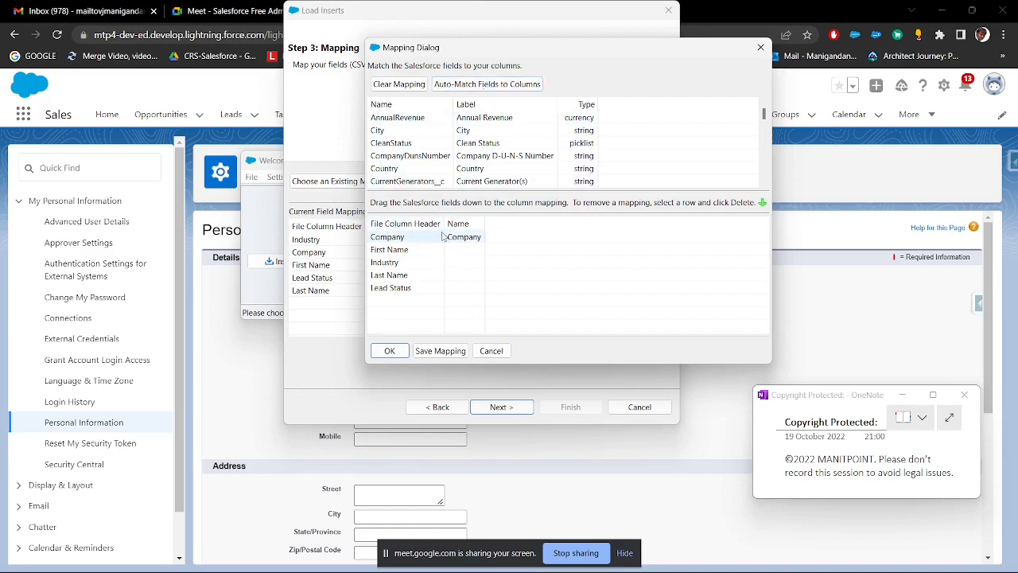
click(491, 84)
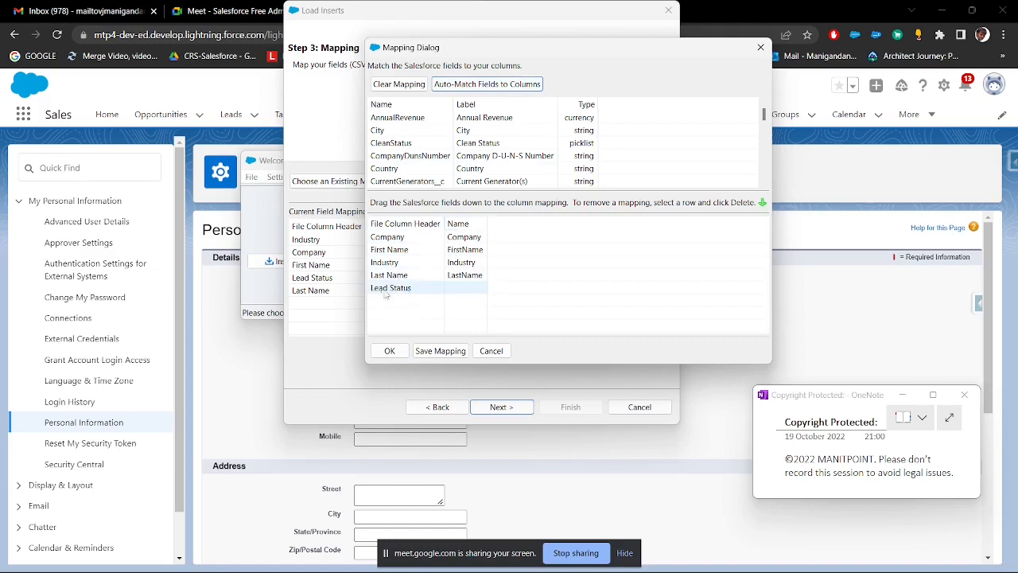
Step: Map the Salesforce Status field to the Lead Status column and accept the mapping
click(471, 292)
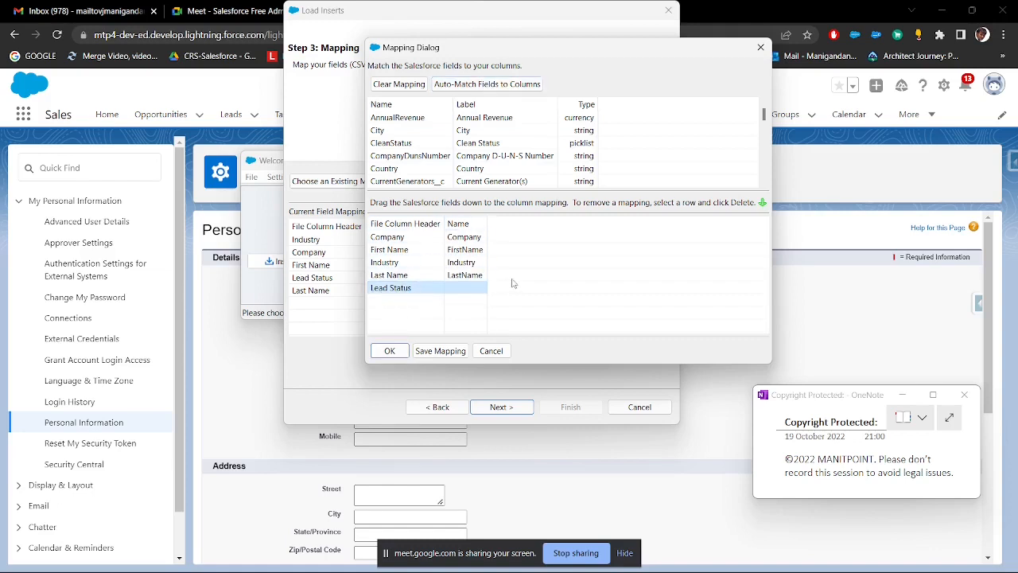
scroll(510, 135, down, 5)
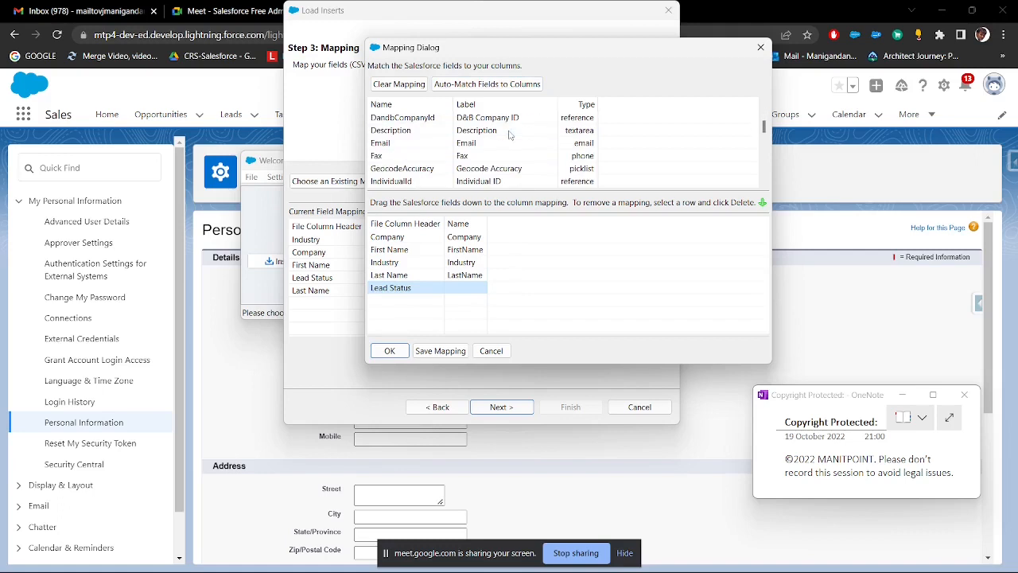
scroll(510, 135, down, 2)
scroll(506, 144, down, 2)
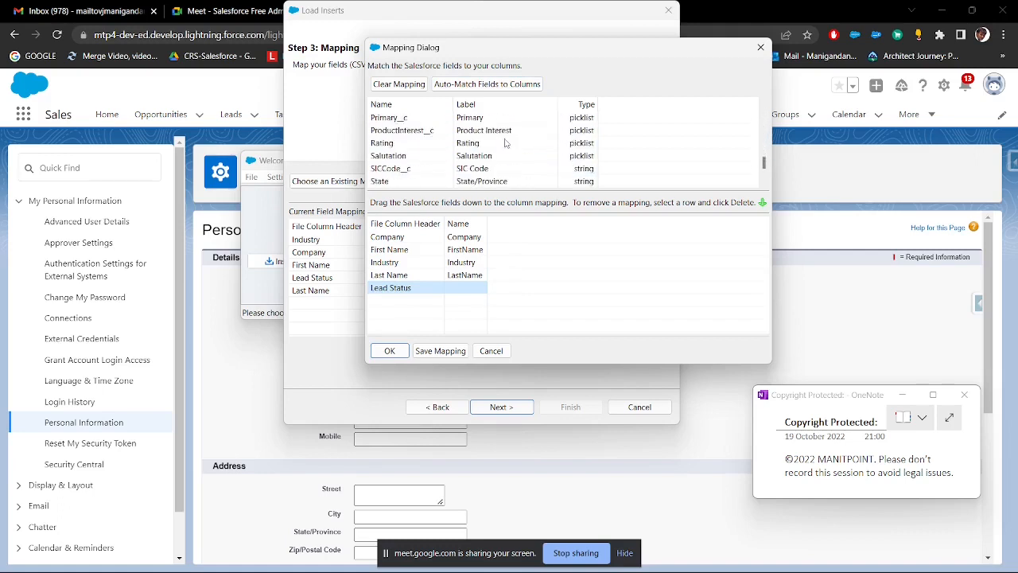
scroll(506, 144, down, 2)
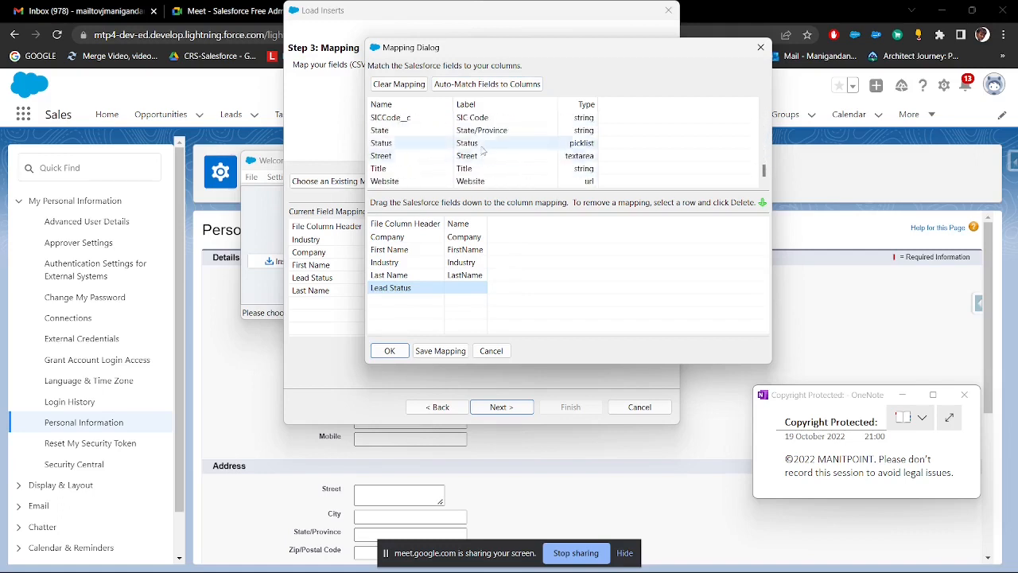
click(481, 146)
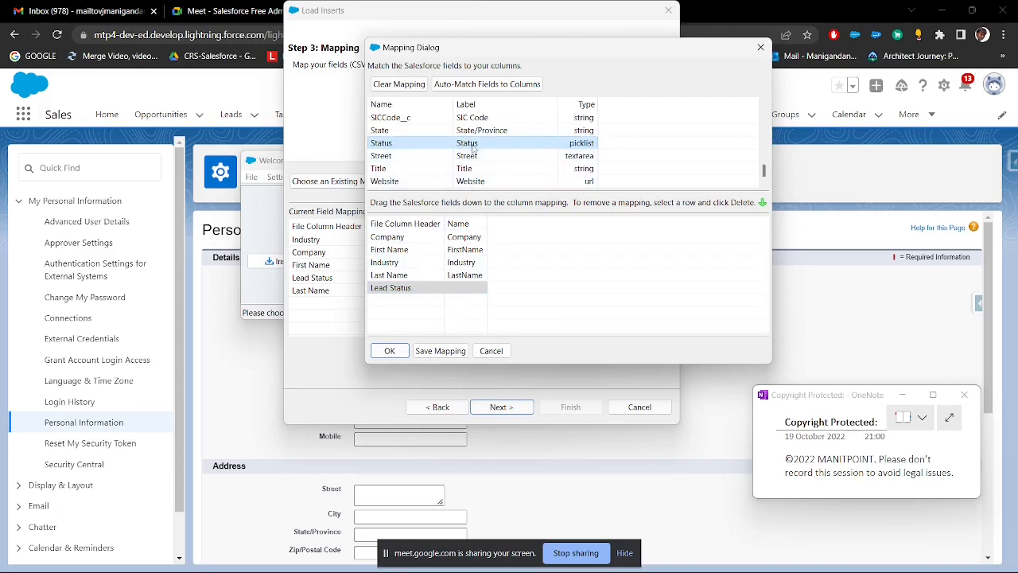
drag(472, 146, 471, 289)
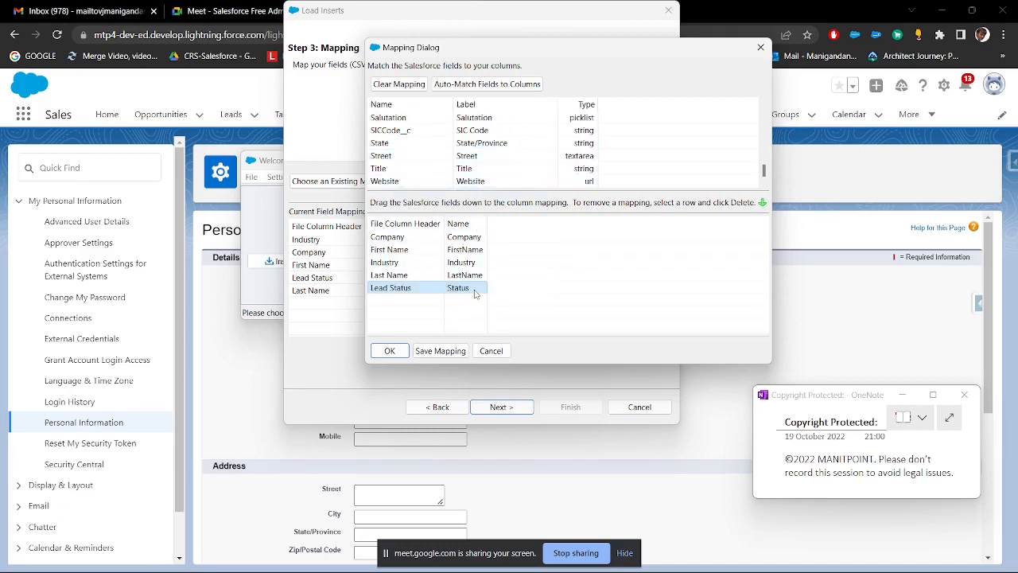
click(407, 350)
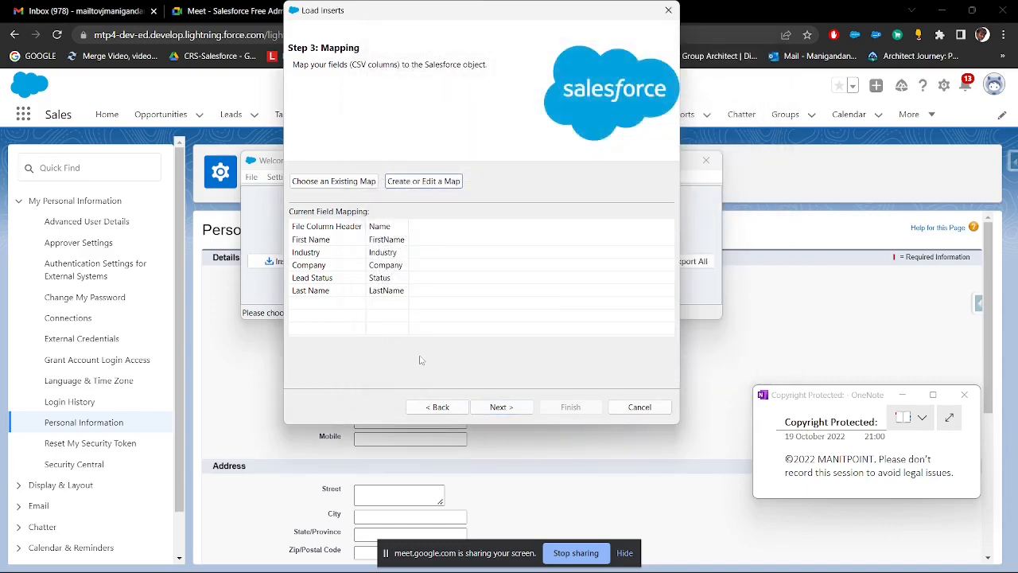
Step: Proceed past the field mapping and clear the outdated directory for the success and error files
click(502, 407)
click(585, 410)
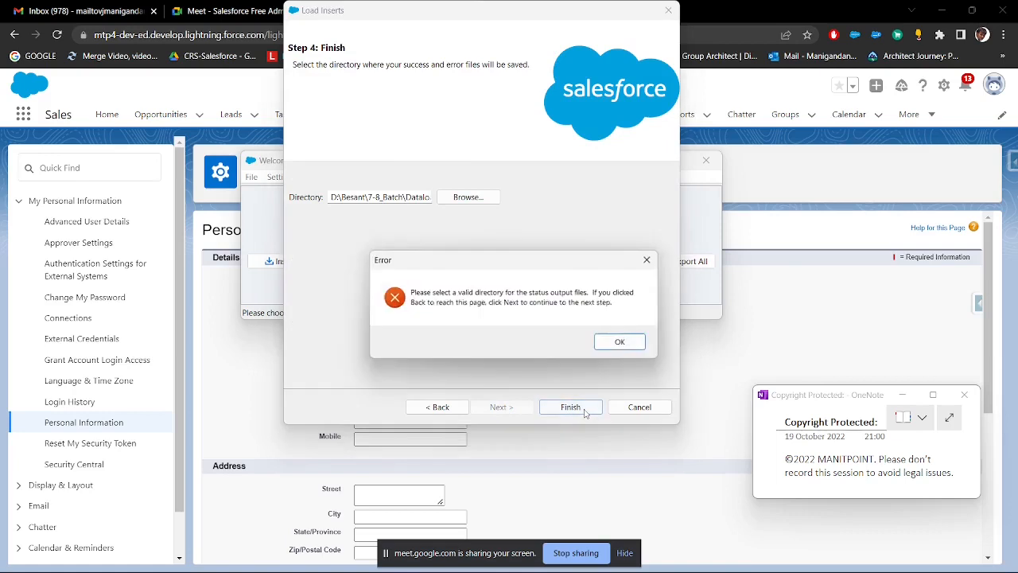
click(621, 342)
click(467, 198)
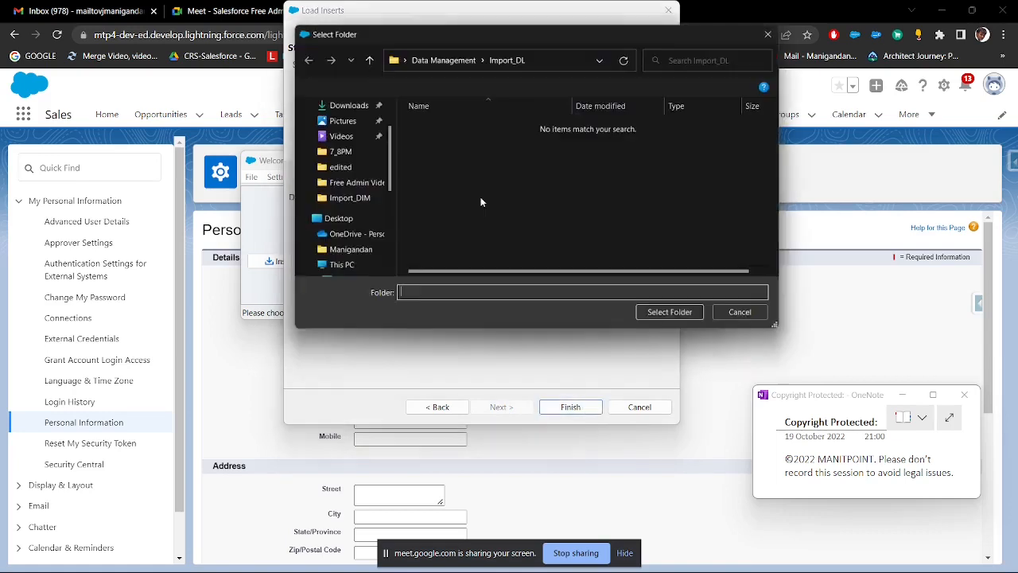
click(444, 59)
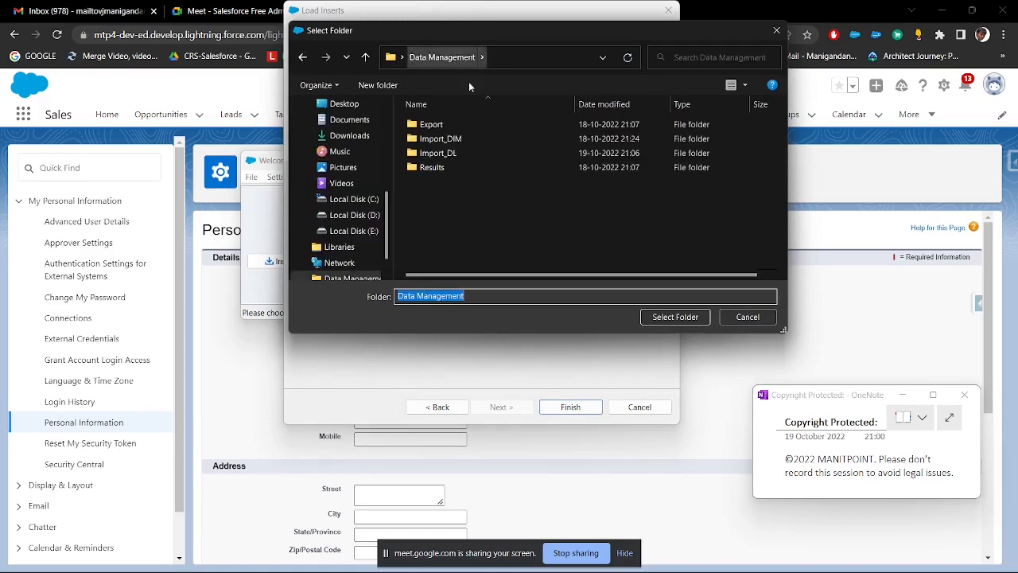
click(739, 317)
click(408, 199)
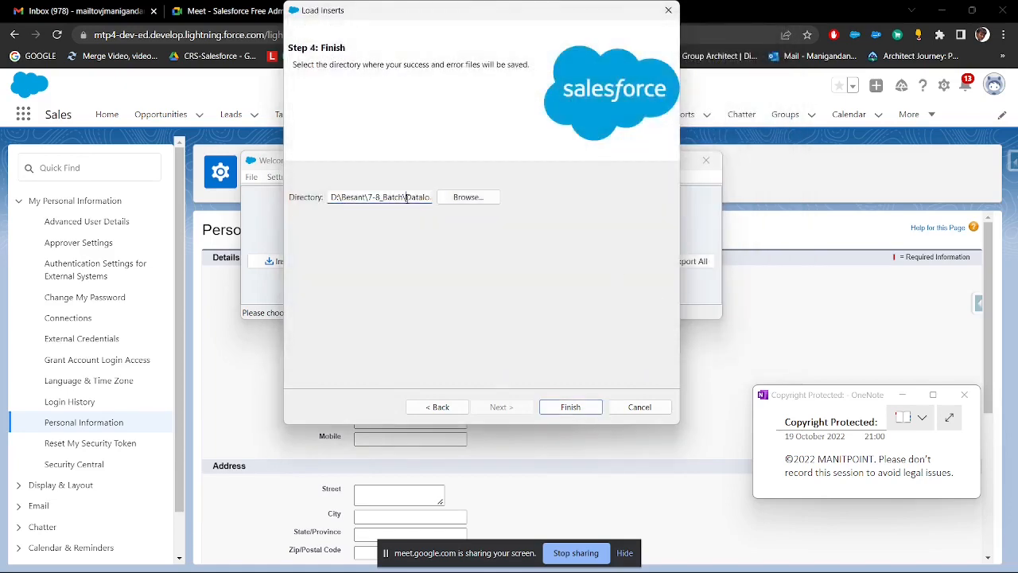
drag(341, 201, 571, 207)
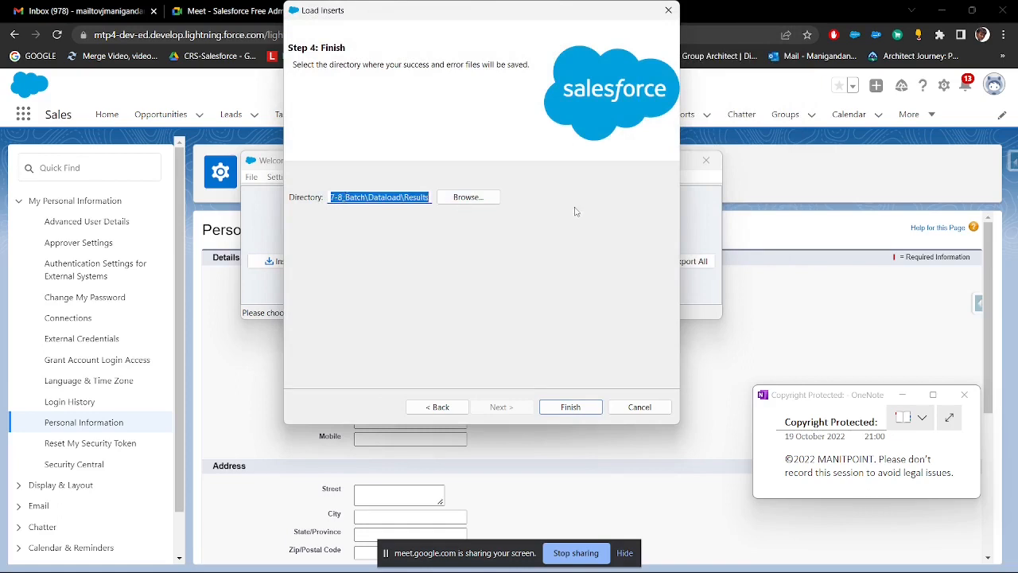
text(D:)
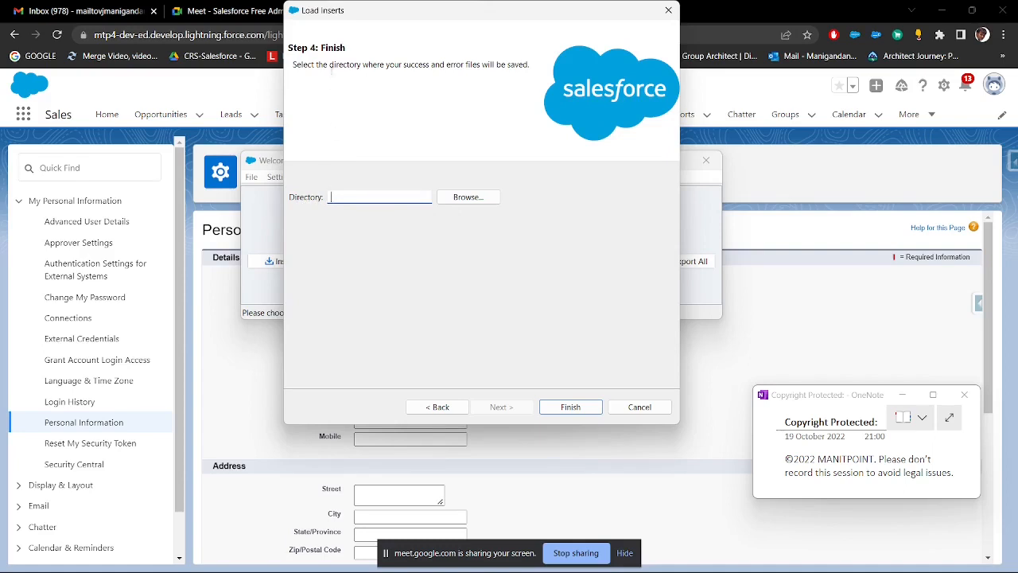
Step: Set the Results folder inside Data Management as the directory for the success and error files
drag(295, 65, 529, 64)
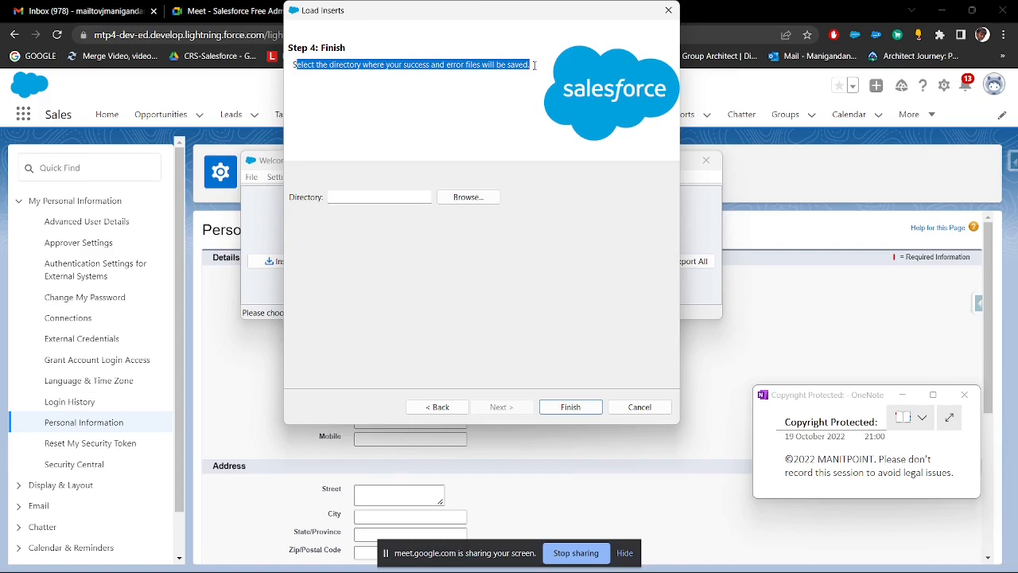
click(487, 203)
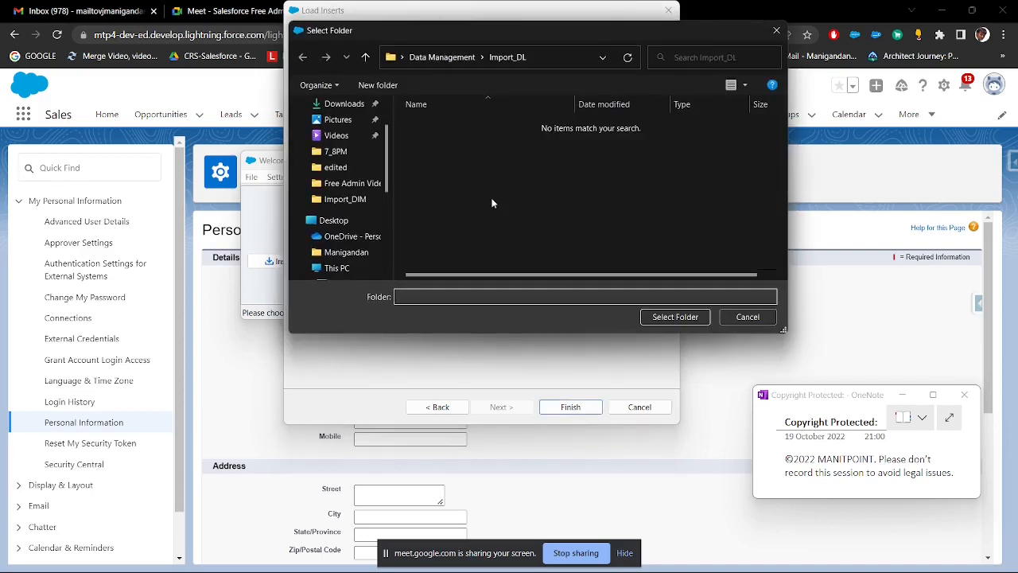
click(453, 60)
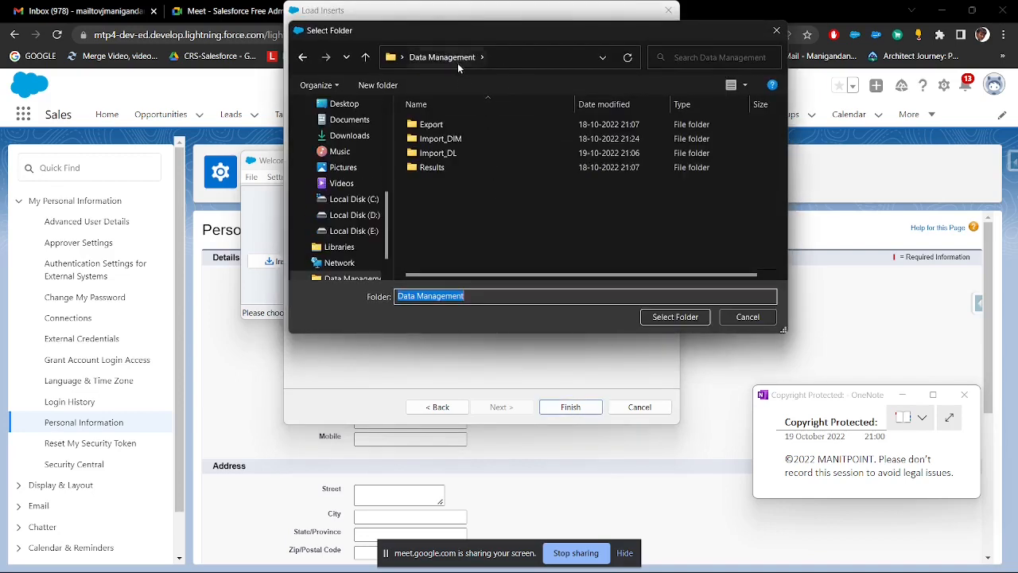
click(442, 170)
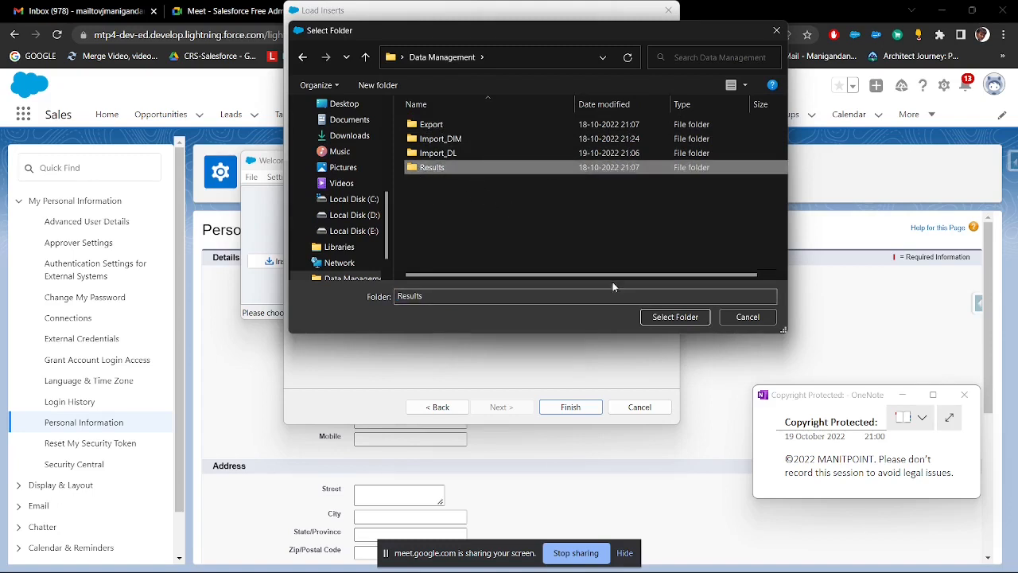
click(678, 317)
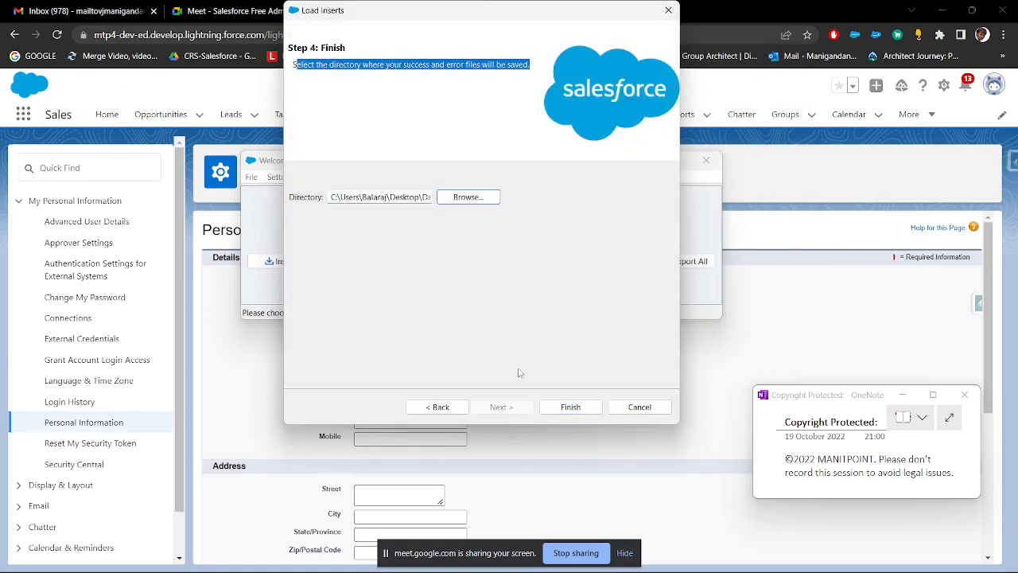
Step: Finish the load by confirming the insert of new records and acknowledge the completed operation
click(567, 409)
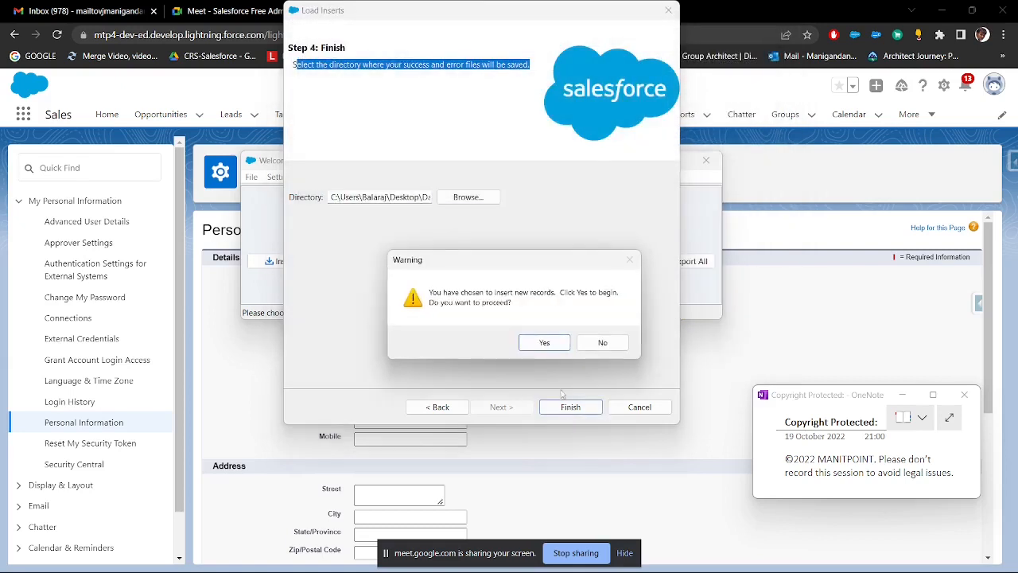
click(544, 344)
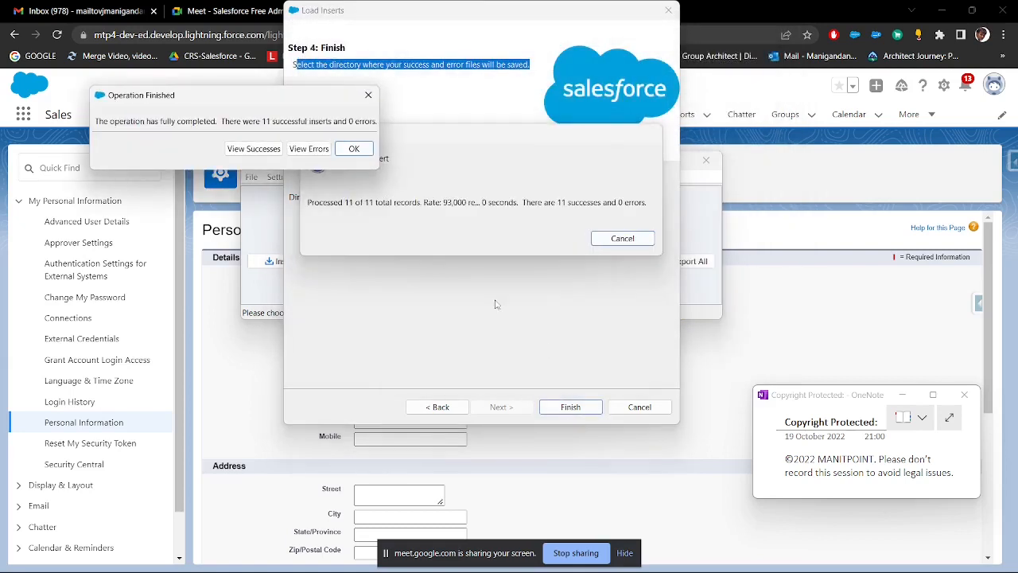
click(354, 148)
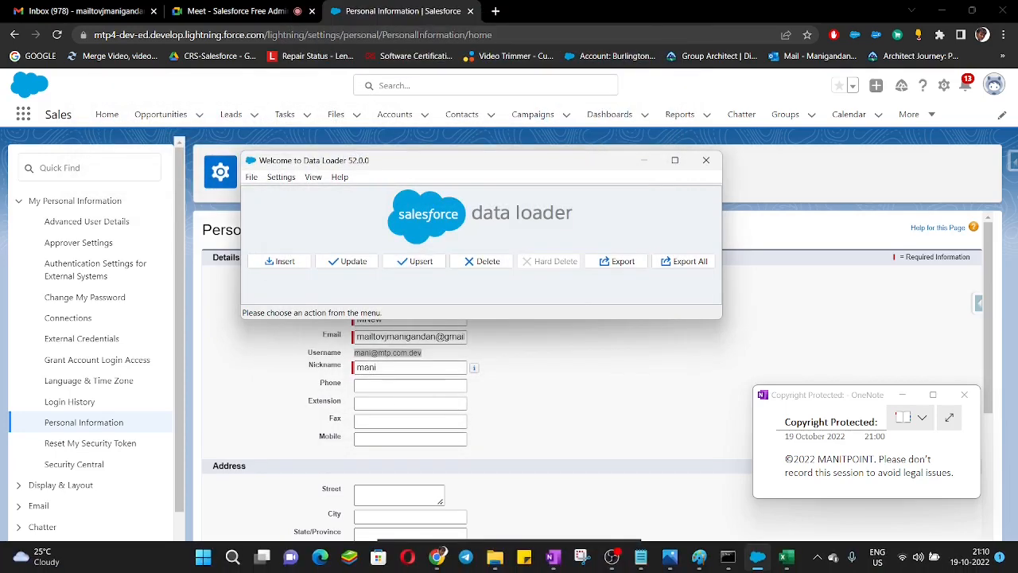
Step: Open the success101922090955079.csv file from Data Management > Results and fit all column widths to their contents
click(495, 557)
click(537, 505)
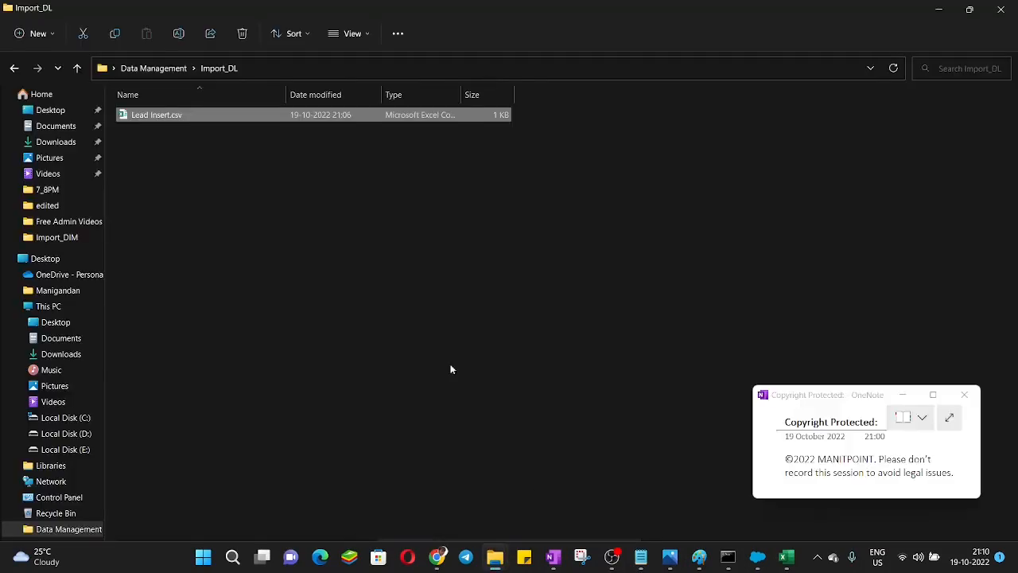
click(147, 68)
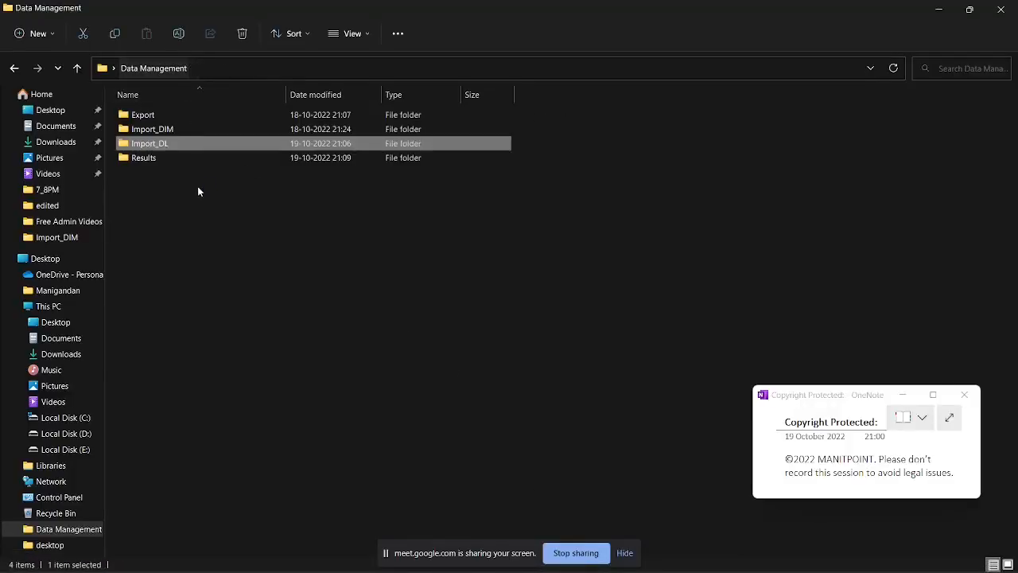
double_click(151, 162)
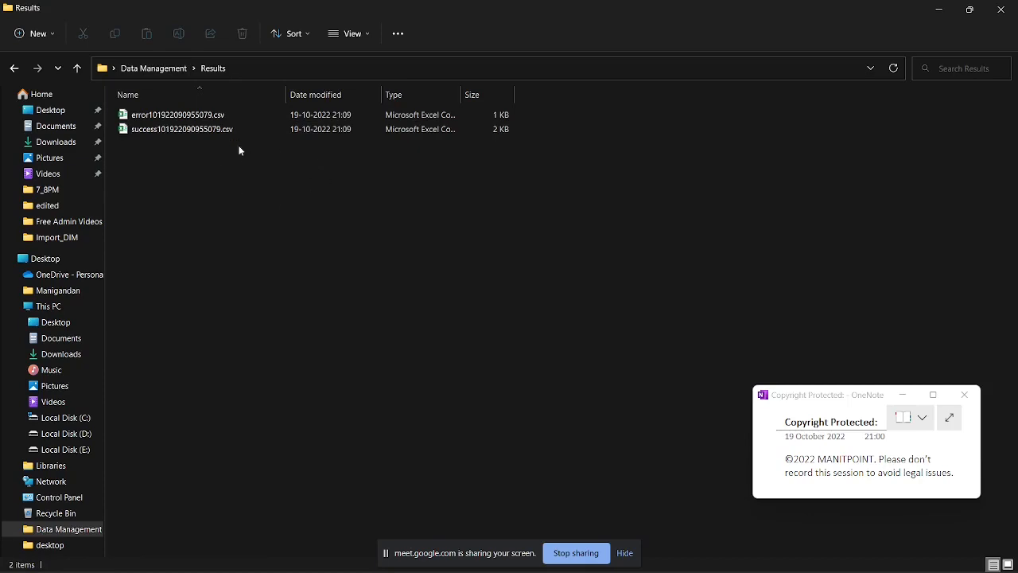
double_click(211, 132)
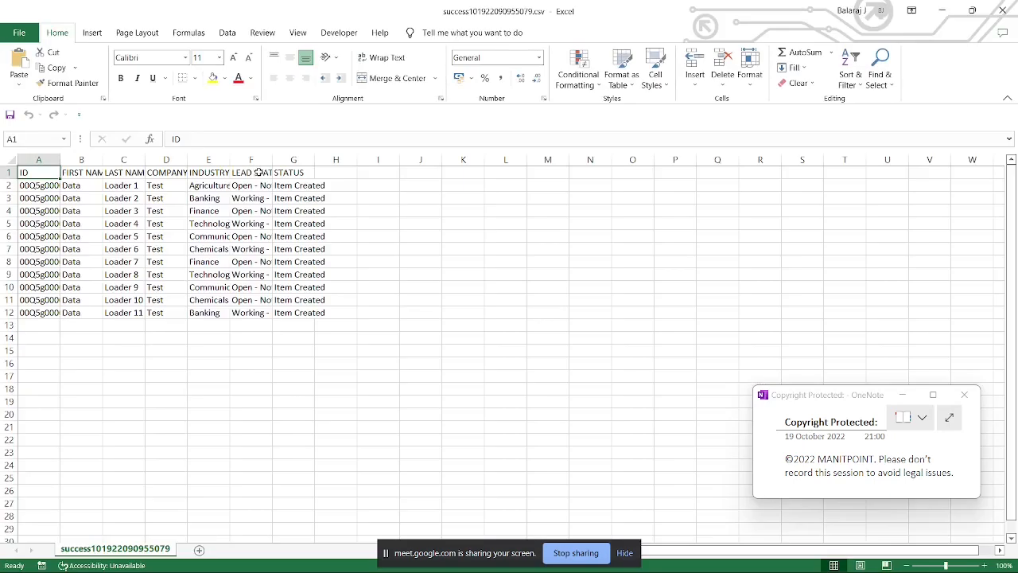
click(15, 160)
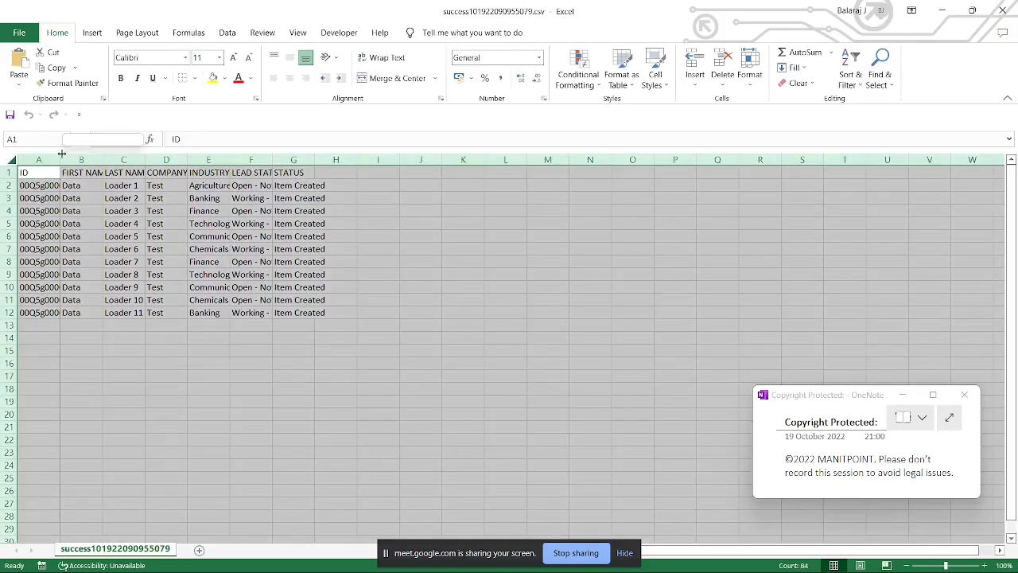
double_click(60, 160)
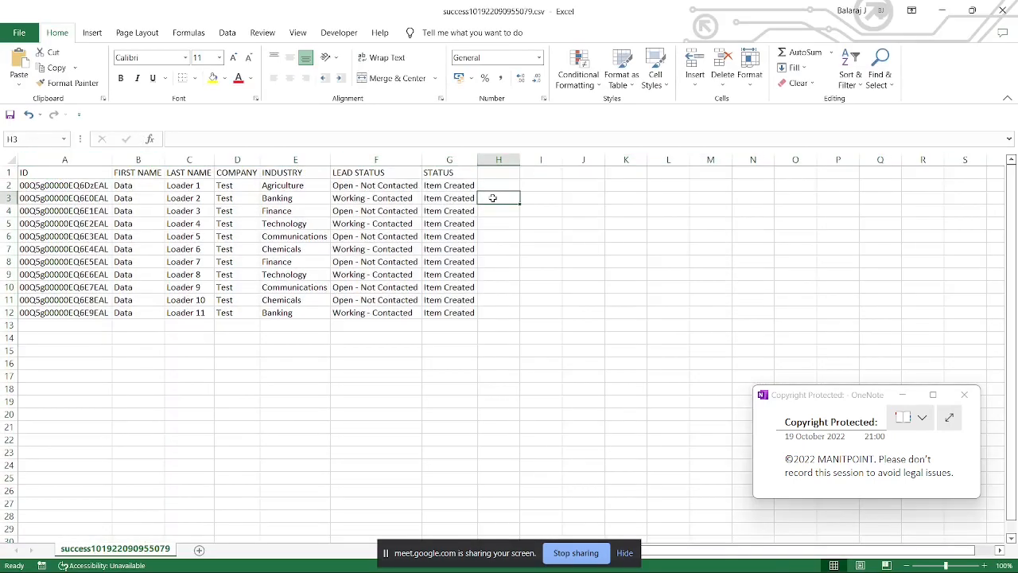
Step: Examine the STATUS, lead field and ID columns of the success file, and close it without saving
click(488, 198)
drag(462, 187, 466, 305)
click(452, 159)
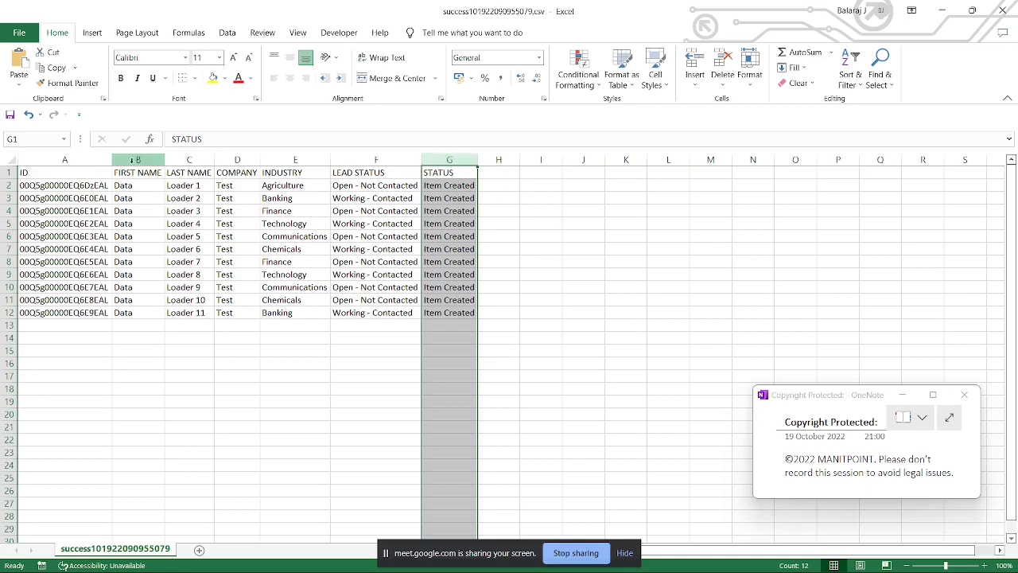
drag(139, 159, 378, 159)
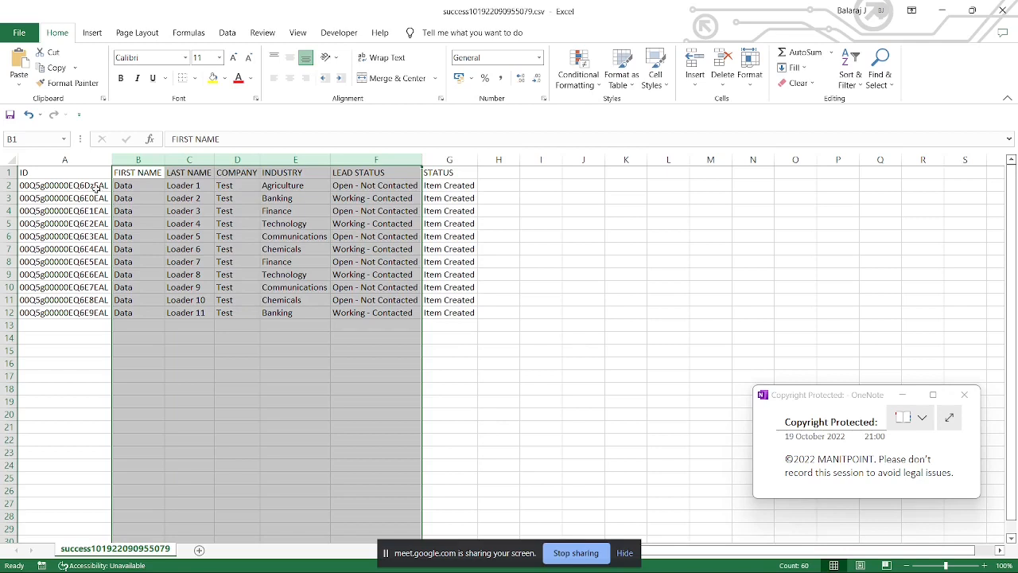
drag(95, 188, 99, 310)
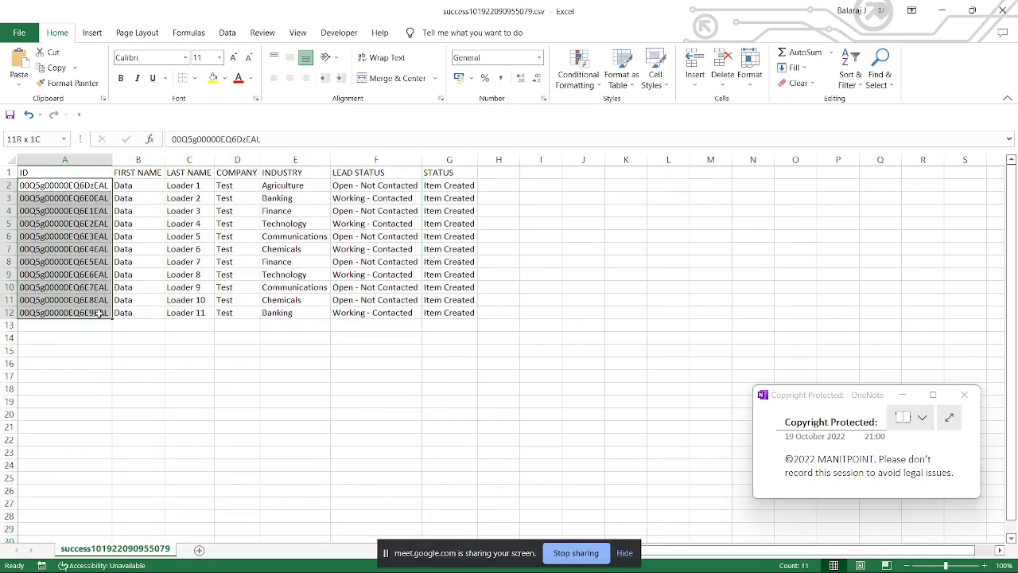
drag(99, 312, 98, 313)
click(1014, 18)
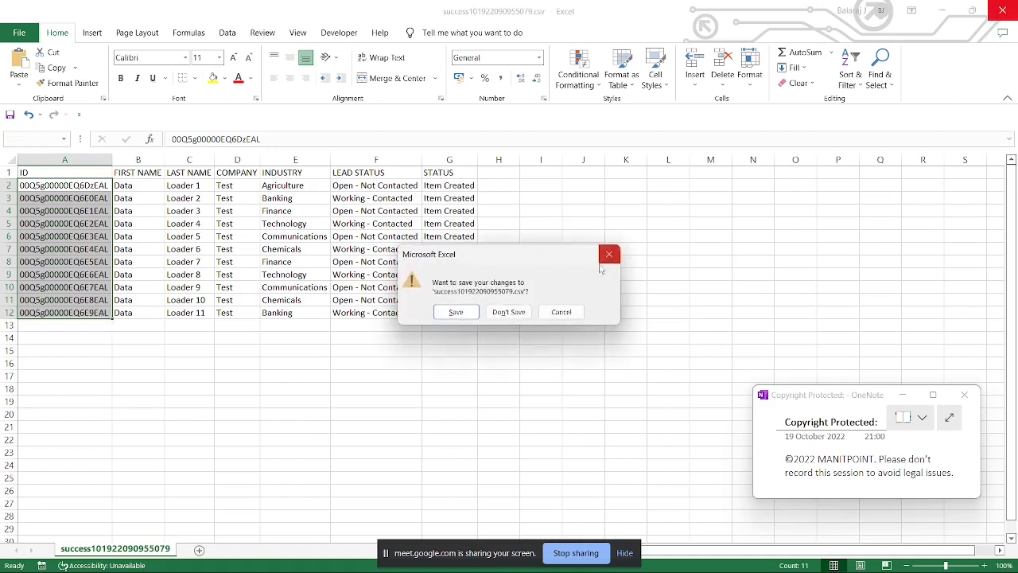
click(509, 311)
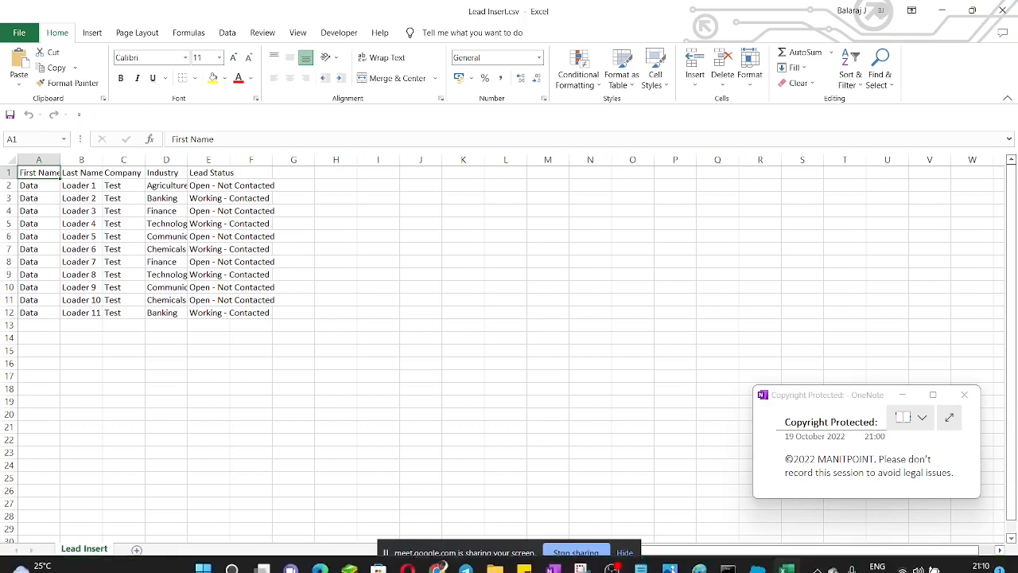
mouse_move(516, 557)
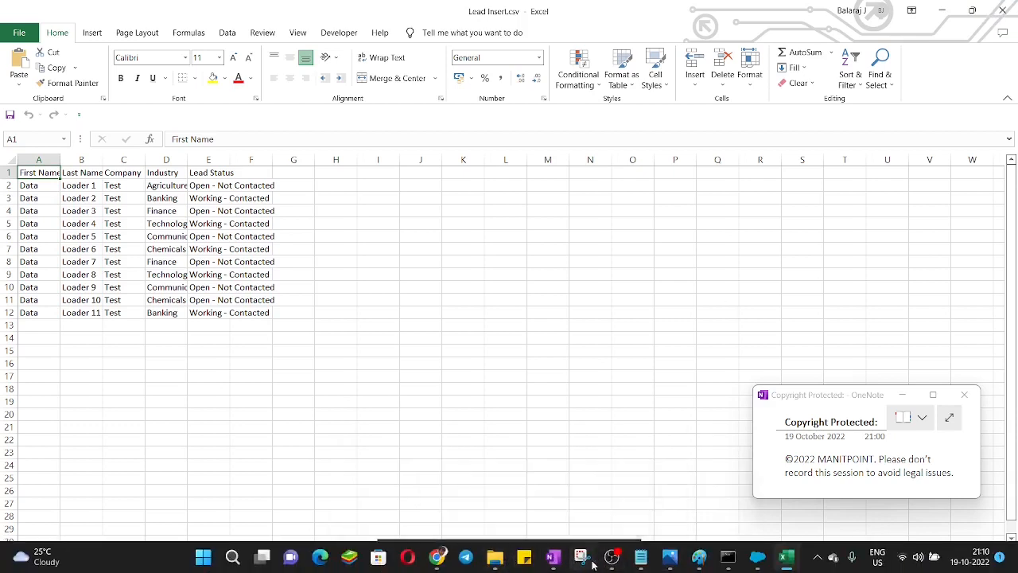
mouse_move(718, 566)
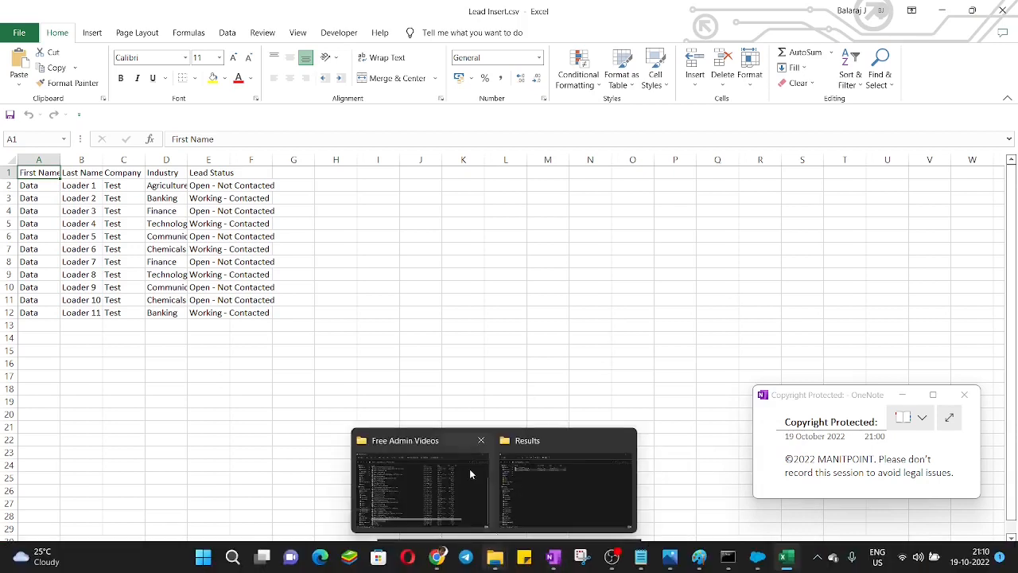
click(362, 237)
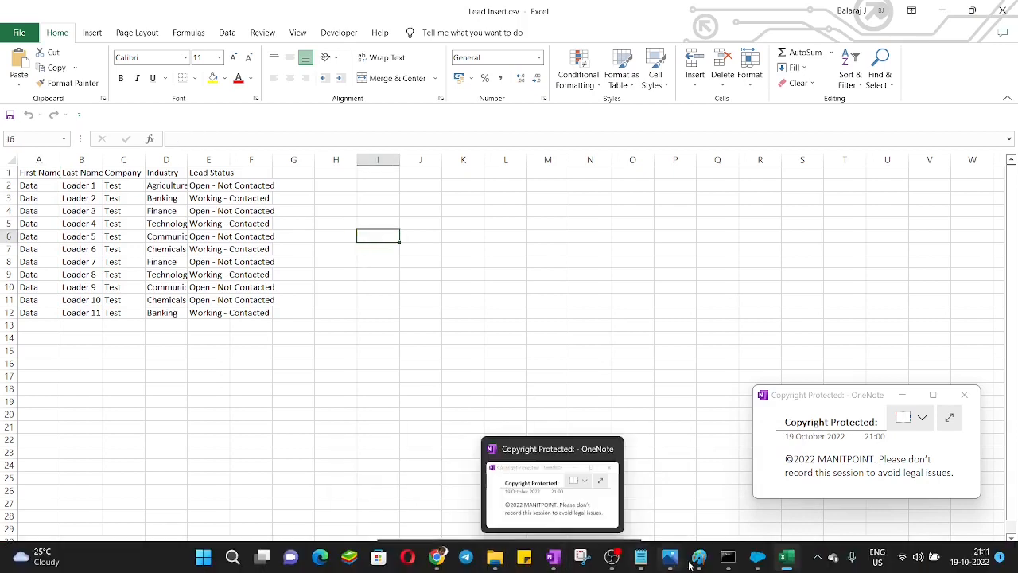
click(757, 556)
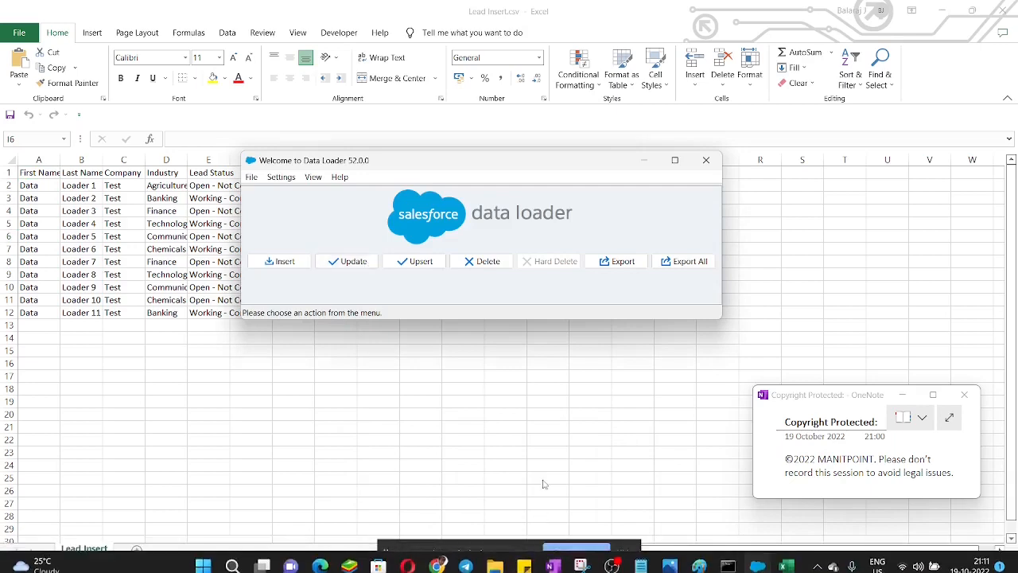
click(541, 478)
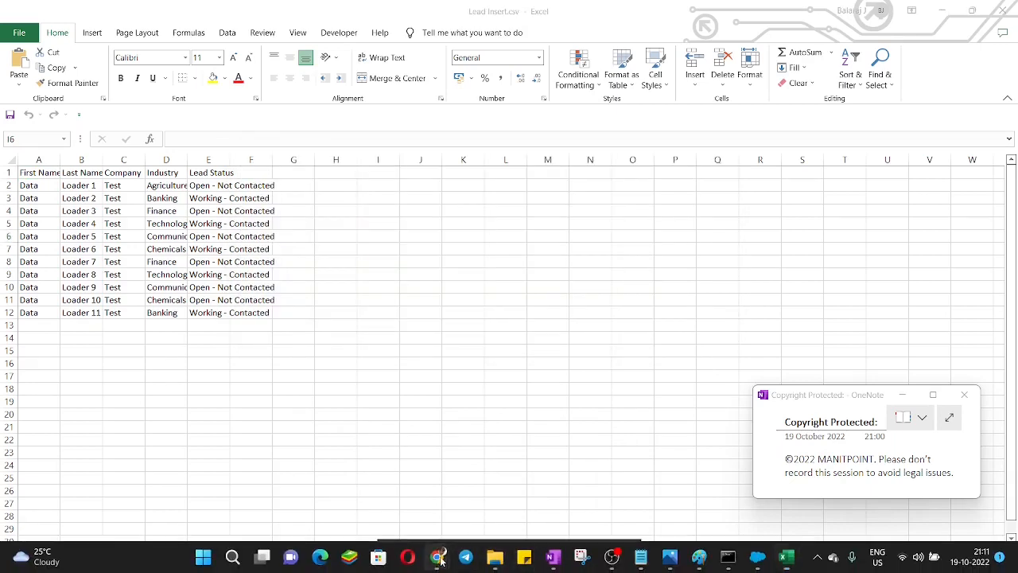
Step: Switch to Salesforce in Chrome, pin the All Open Leads list view and highlight the Data Loader lead rows
mouse_move(465, 558)
click(358, 485)
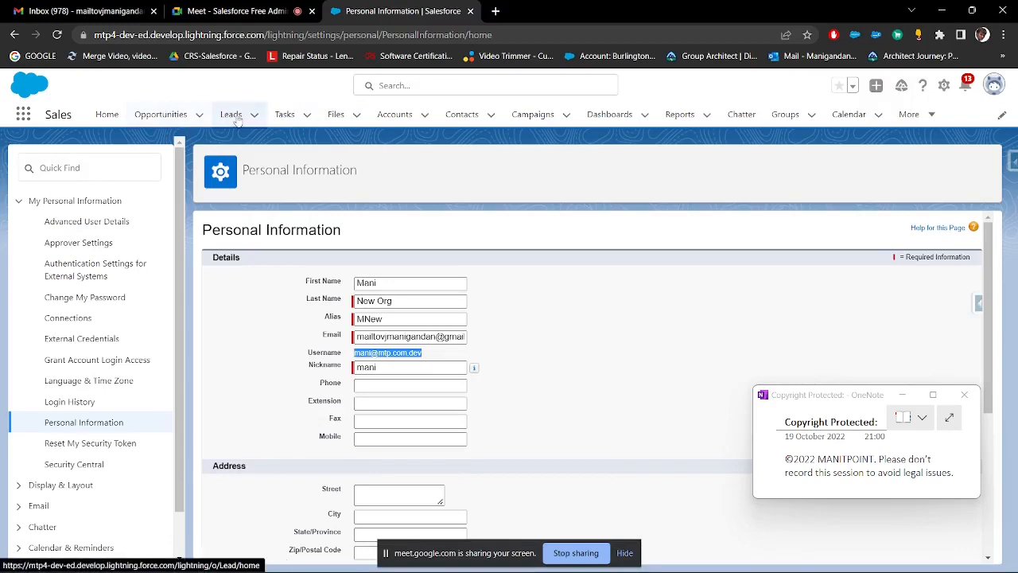
click(231, 114)
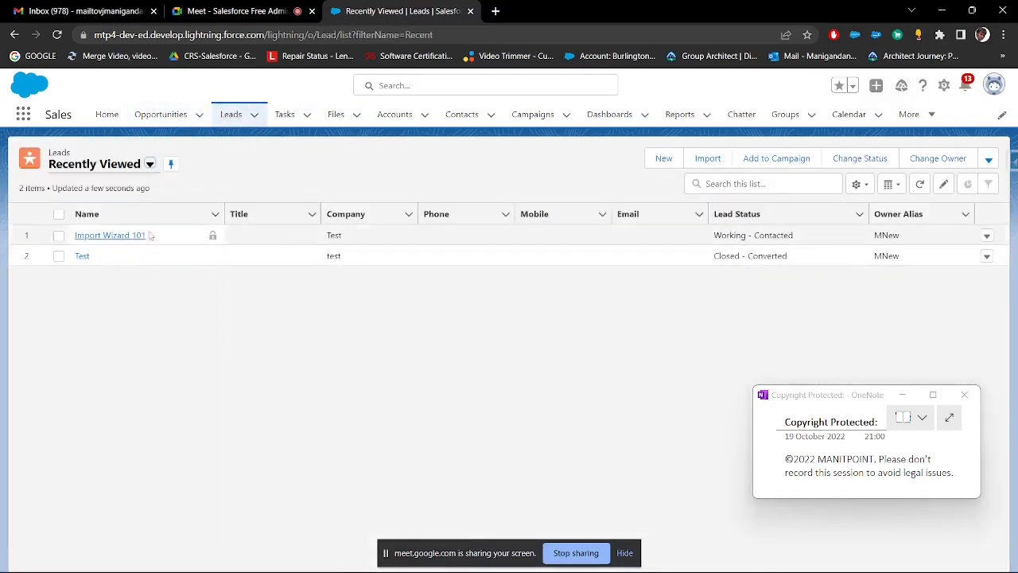
click(149, 164)
click(144, 207)
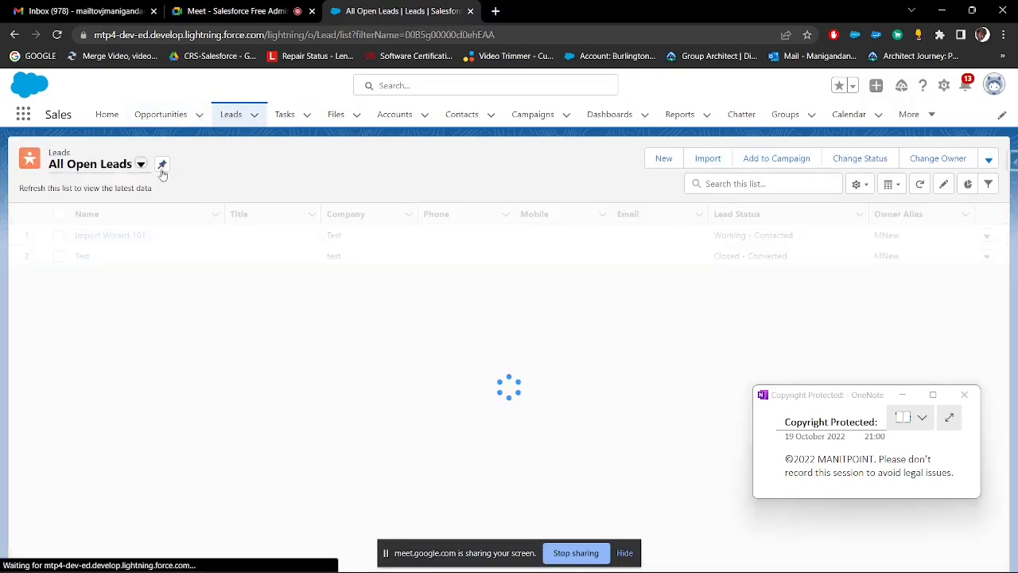
click(161, 166)
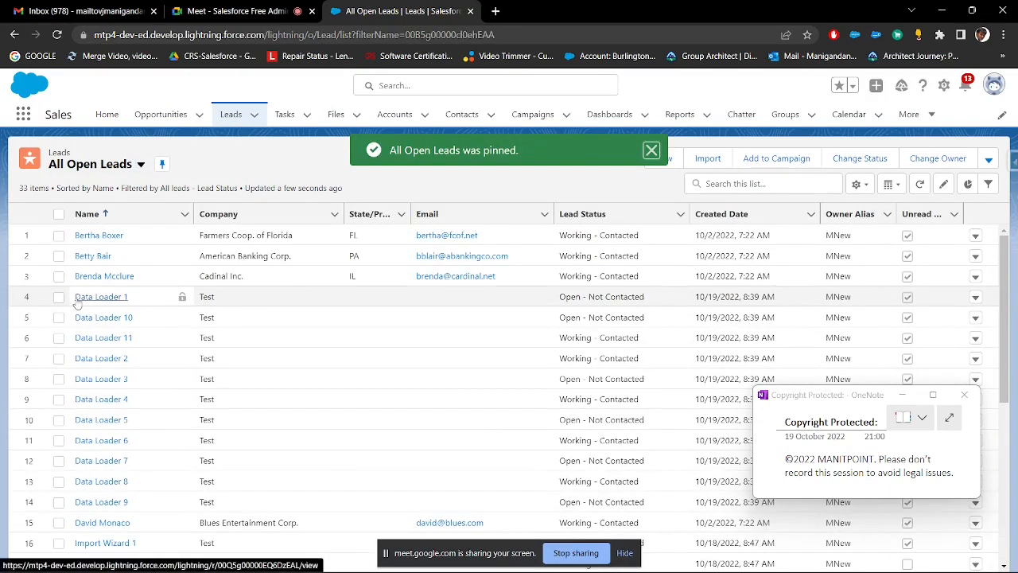
drag(74, 296, 157, 511)
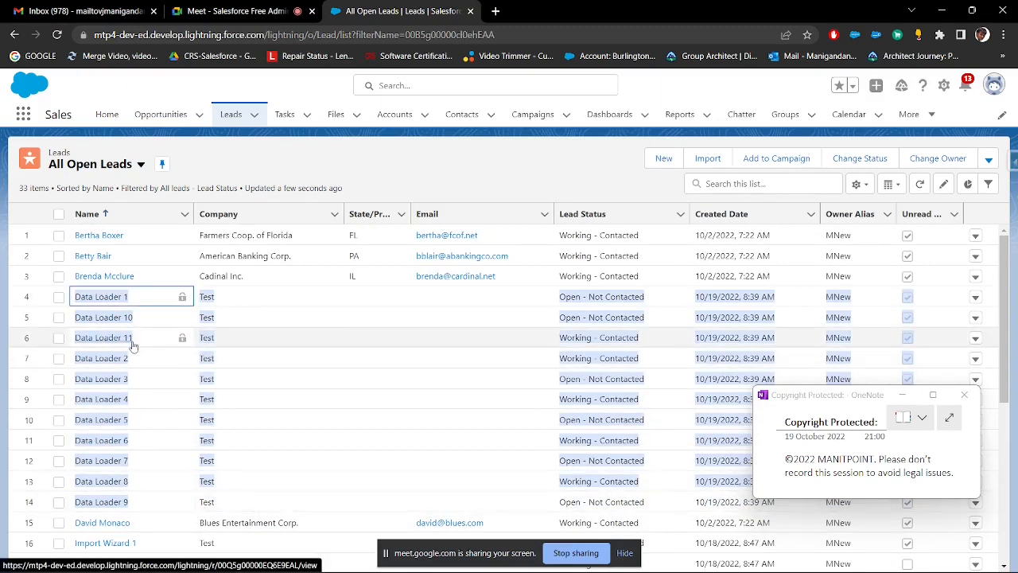
Step: Open the Data Loader 11 lead's details and copy its record ID from the page address
click(441, 338)
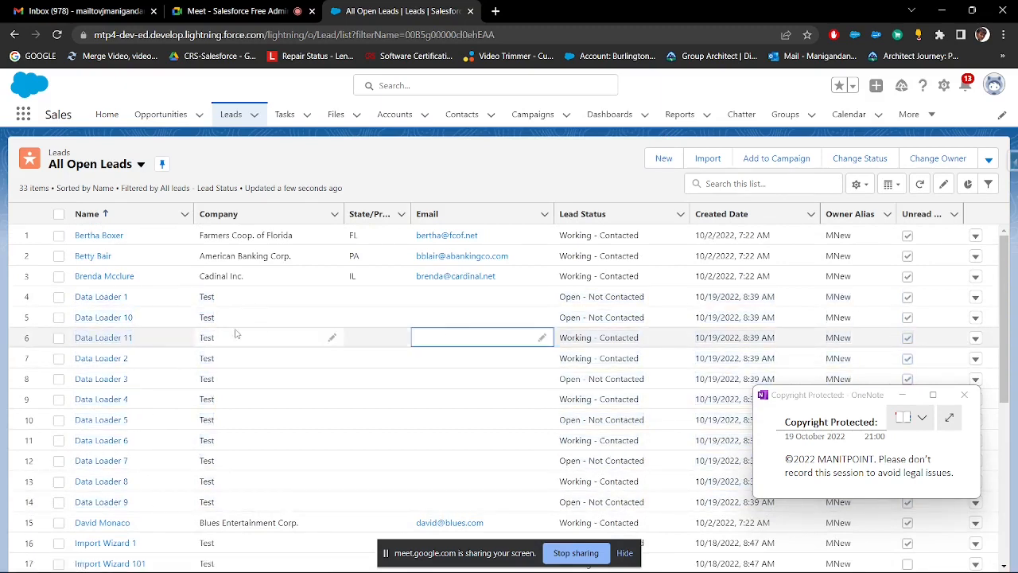
click(109, 338)
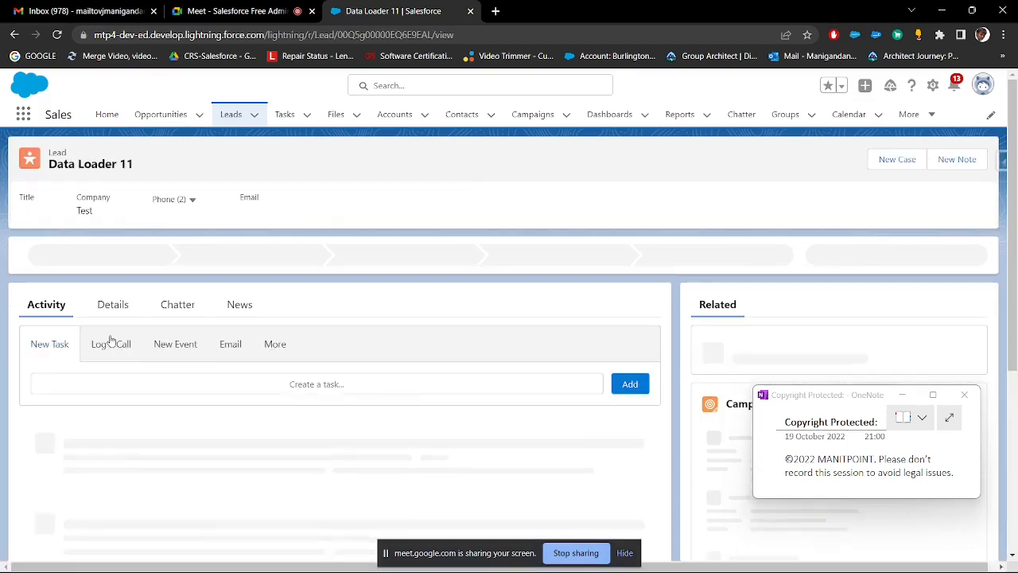
click(112, 304)
scroll(225, 203, down, 1)
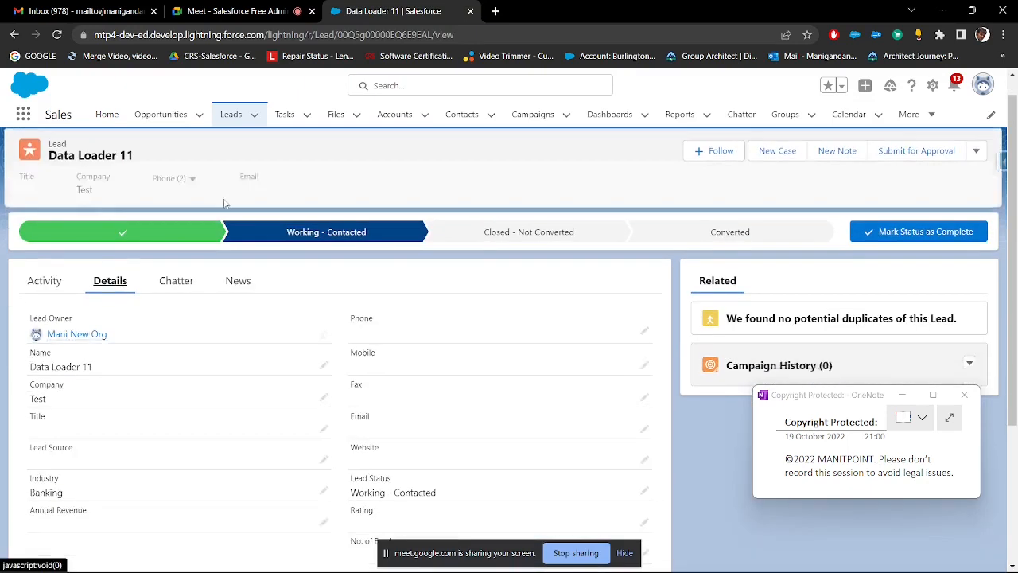
double_click(394, 35)
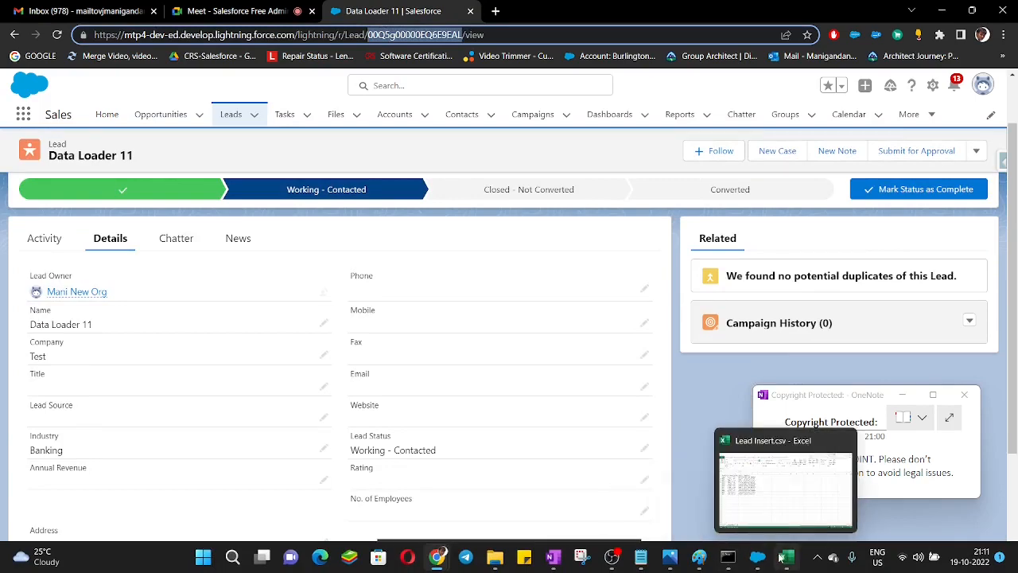
Step: Switch to Lead Insert.csv in Excel and save a copy as Lead update.csv in the Import_DL folder
click(786, 557)
key(F12)
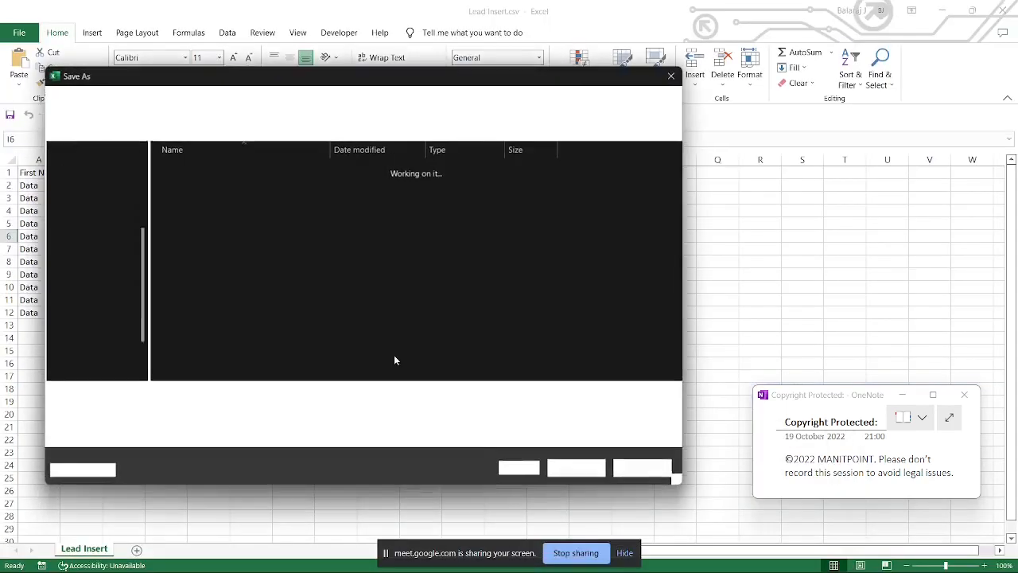
click(216, 172)
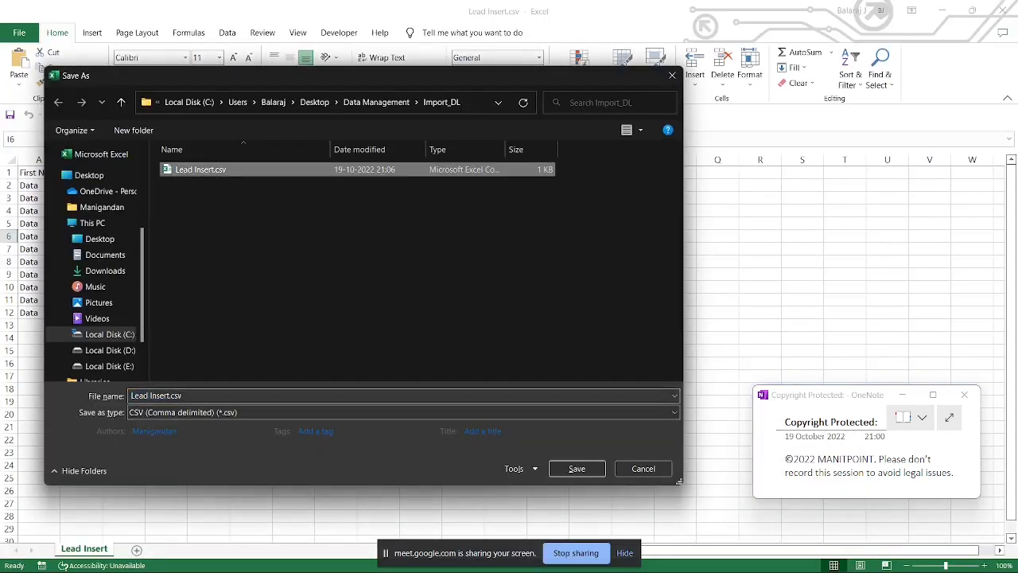
click(170, 395)
click(169, 395)
key(BackSpace)
key(BackSpace)
key(BackSpace)
key(BackSpace)
key(BackSpace)
key(BackSpace)
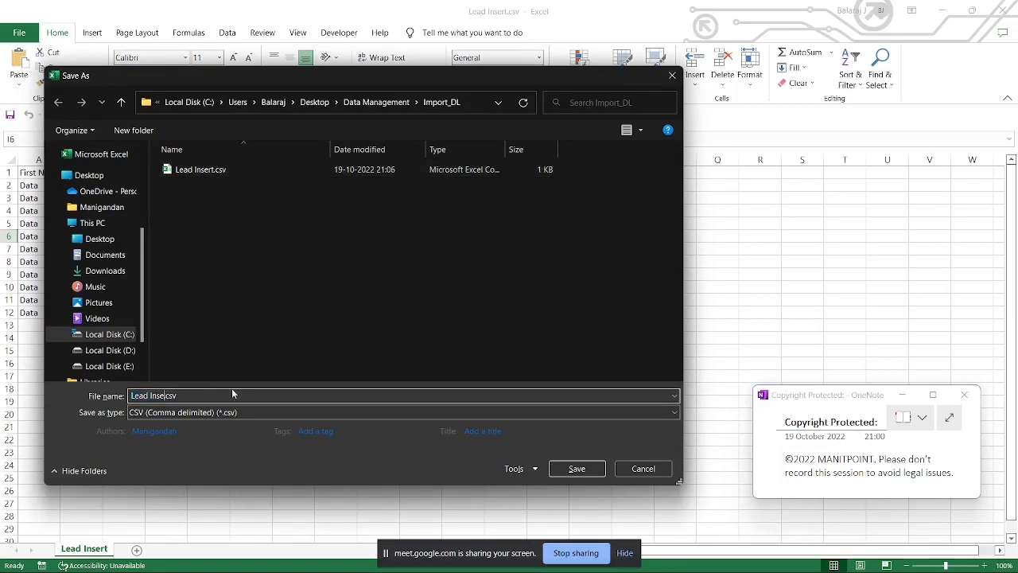
text(update)
key(Return)
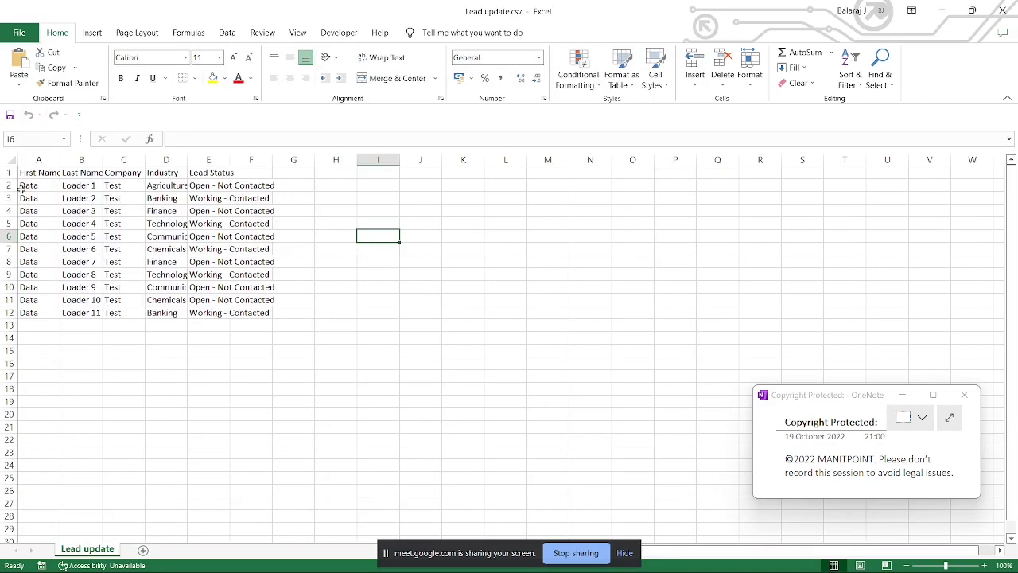
Step: Fit all column widths to their contents and insert a column before First Name with the header id
click(11, 159)
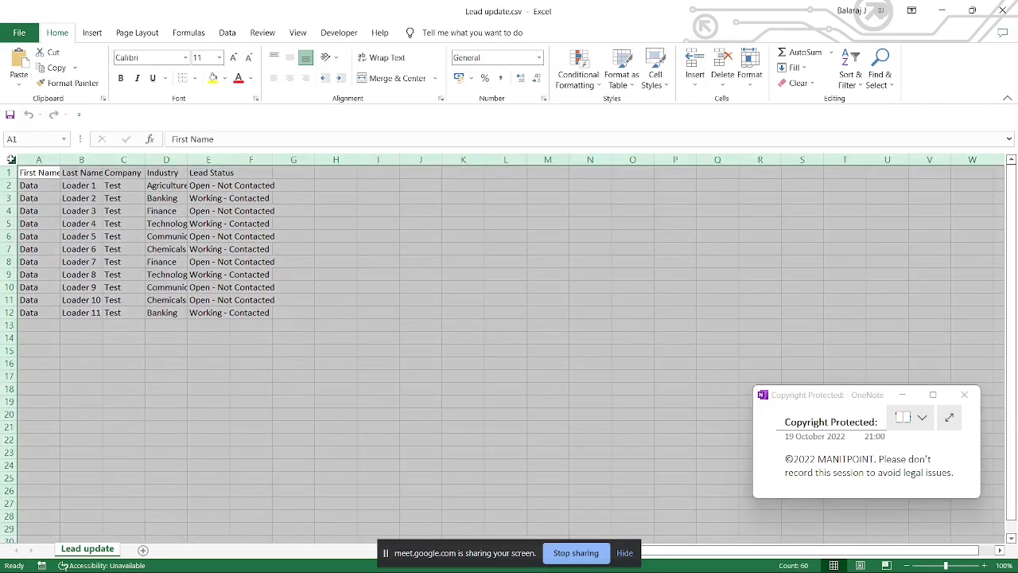
double_click(61, 159)
click(72, 197)
right_click(50, 162)
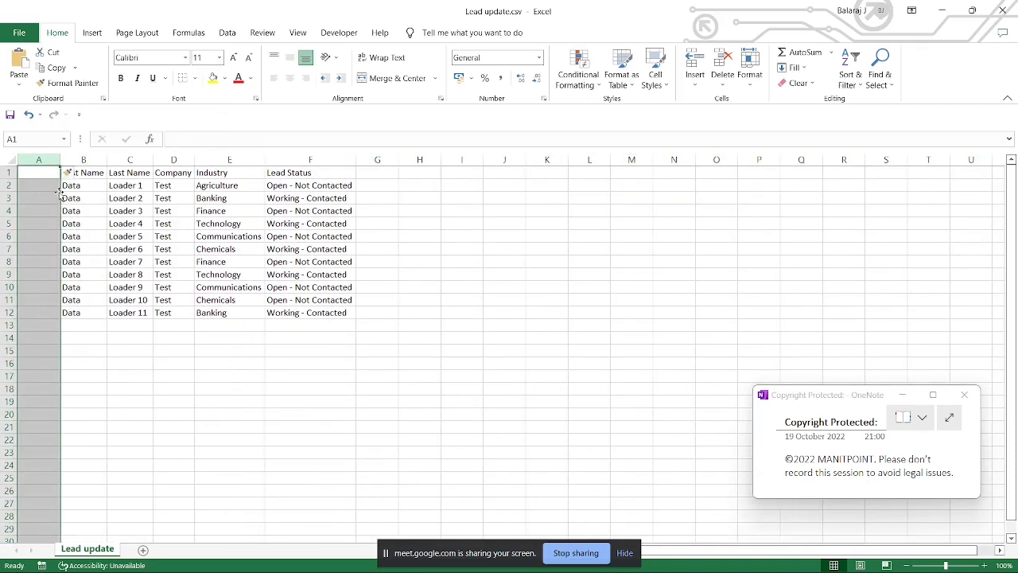
click(47, 175)
text(id)
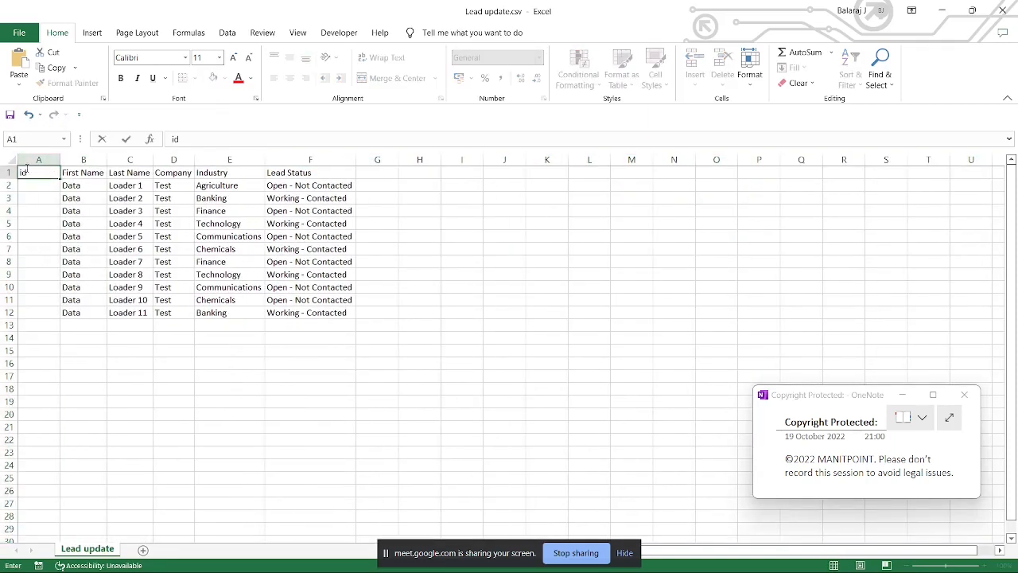
Step: Delete the rows for Loader 1 to Loader 10, paste the copied record ID into A2, and fit column A's width
drag(9, 185, 16, 297)
right_click(6, 296)
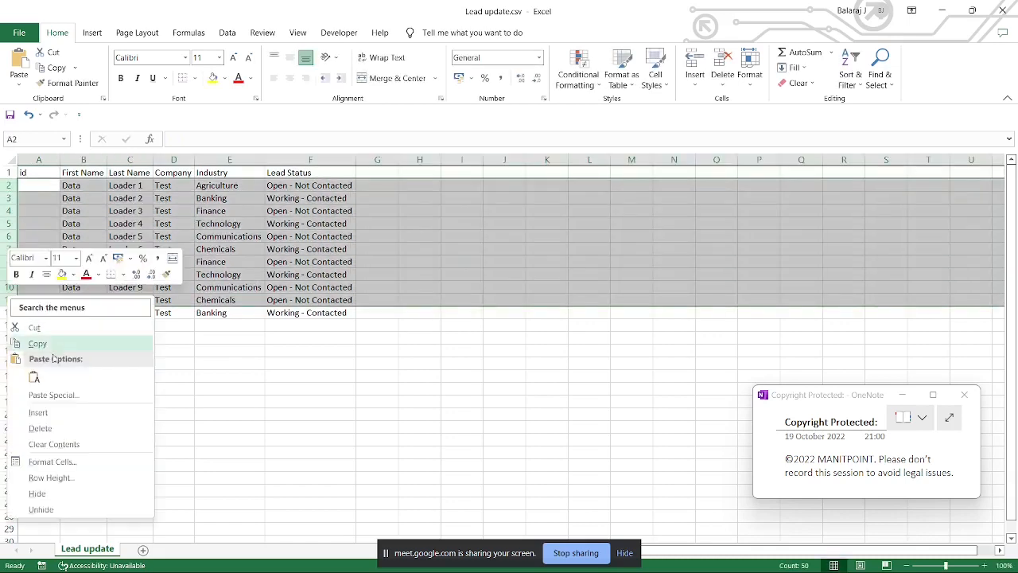
click(40, 428)
click(174, 275)
click(38, 185)
text(00Q5g00000EQ6C9EAL)
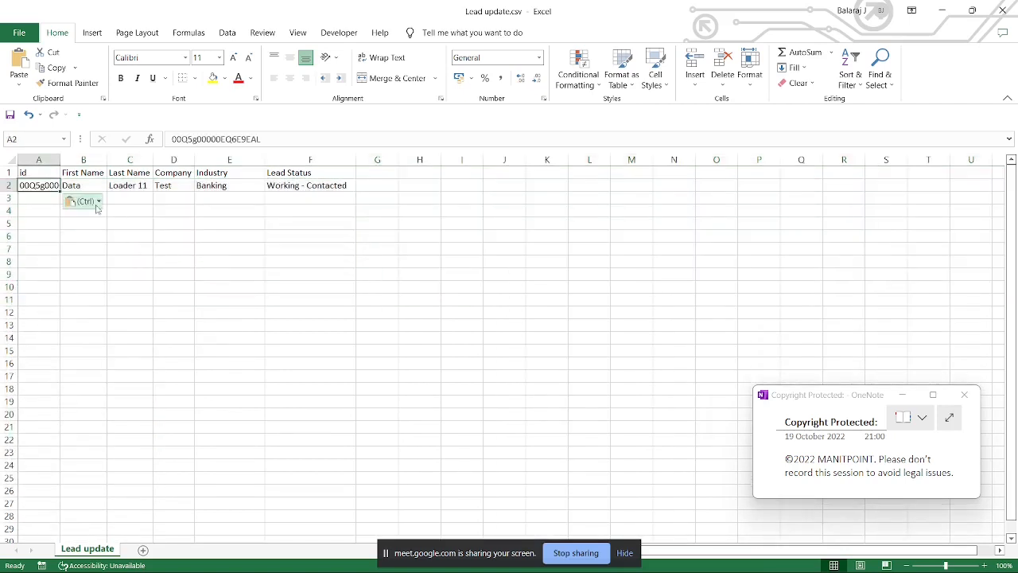
double_click(60, 160)
click(185, 203)
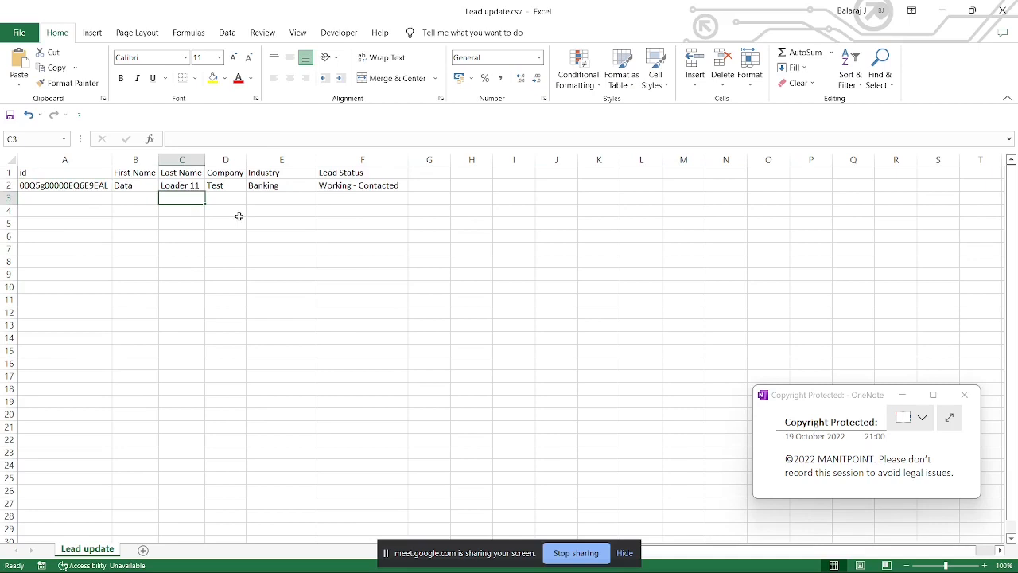
Step: Change the remaining lead's Last Name to Loader 12 and its Industry to Agriculture
double_click(199, 186)
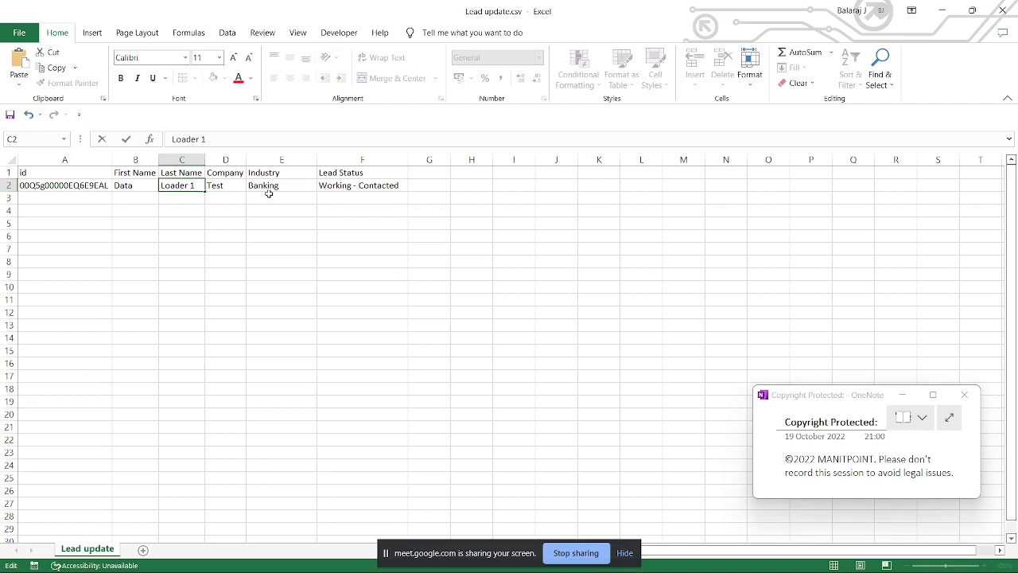
click(269, 194)
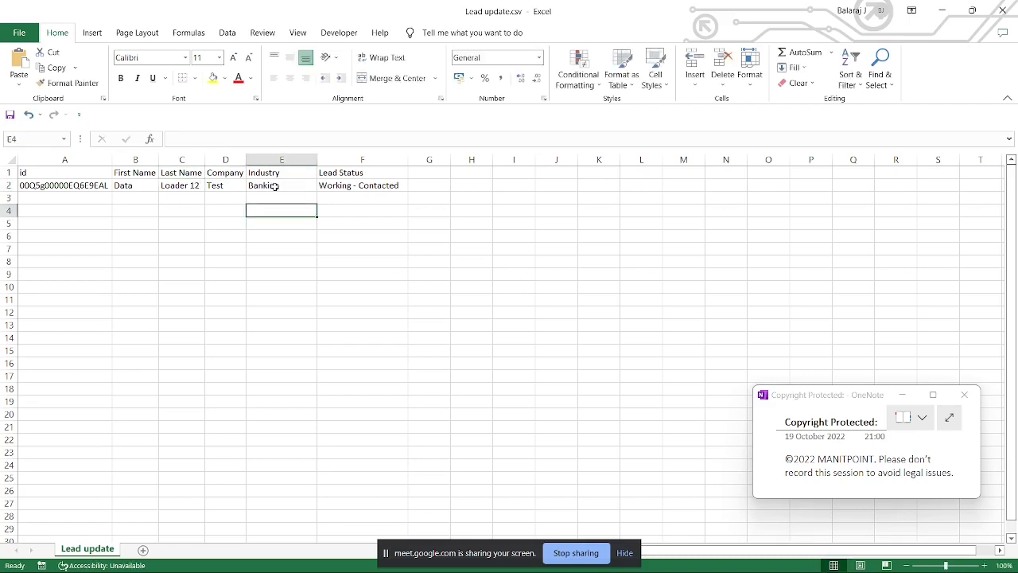
click(276, 186)
text(A)
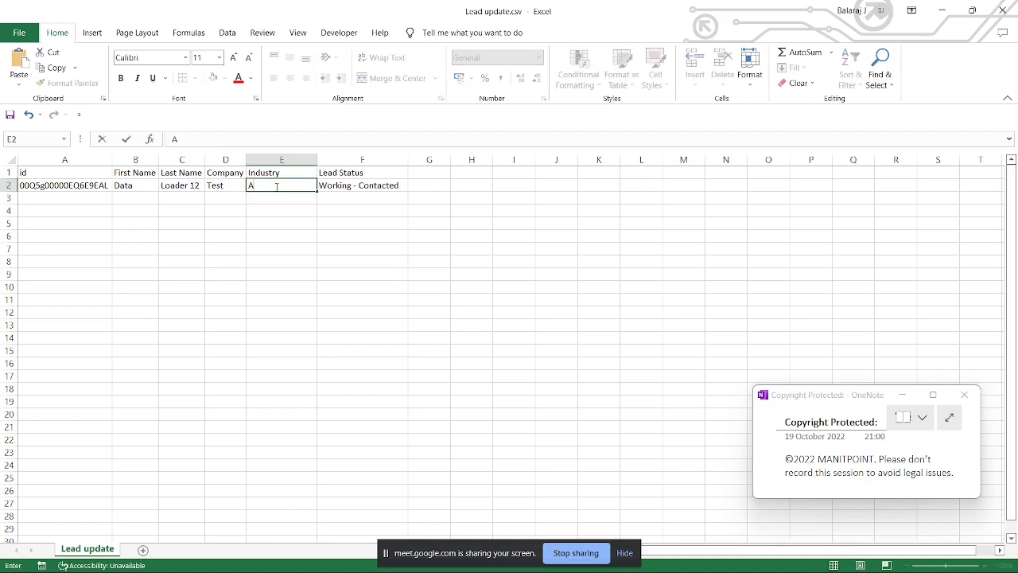
text(gree)
text(ulture)
click(364, 264)
Step: Switch to Salesforce in Chrome and highlight the lead's current Industry and Name values
key(alt+Tab)
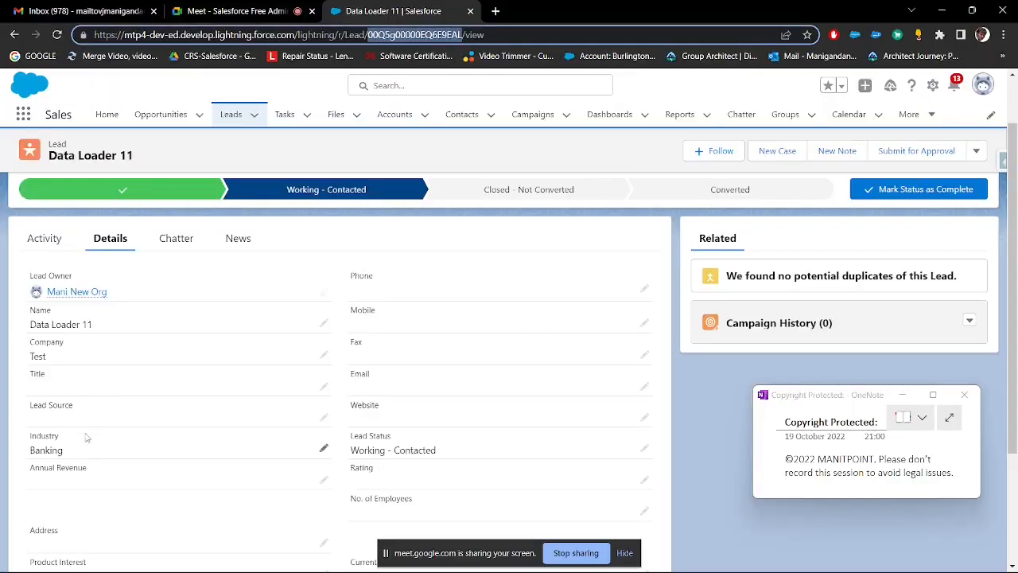
drag(65, 450, 22, 454)
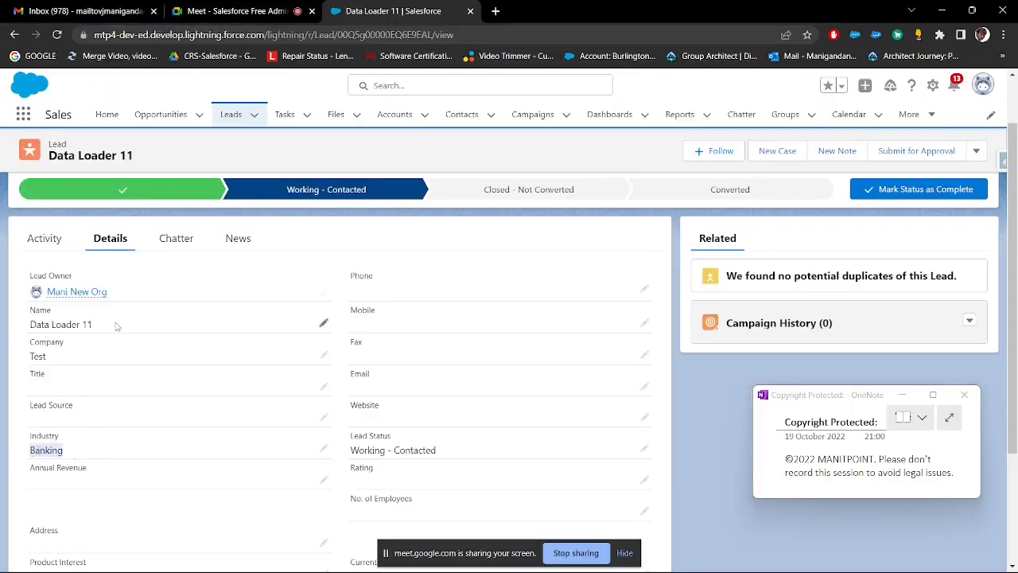
drag(116, 326, 31, 324)
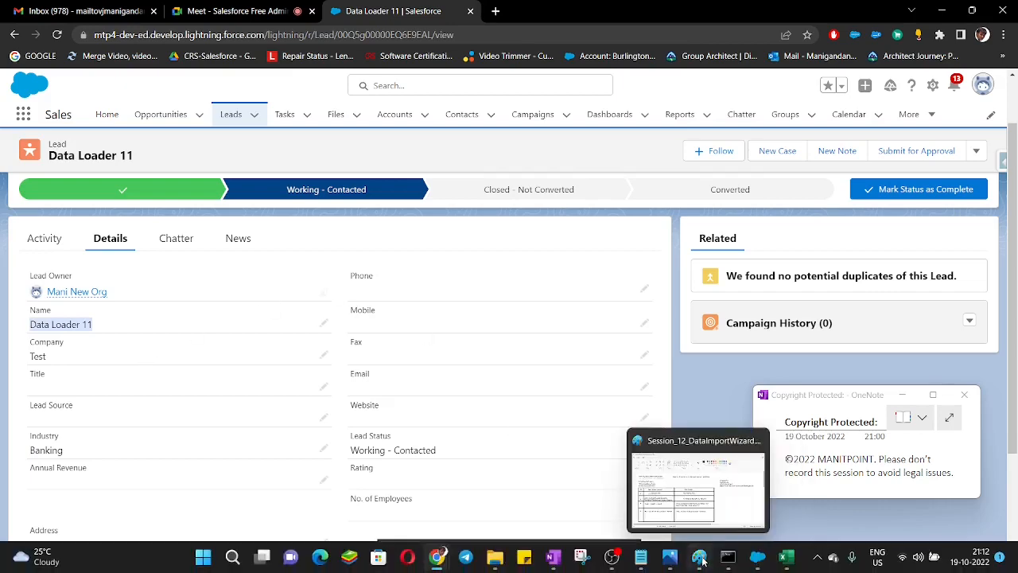
Step: Switch to Data Loader, start an Update of the Lead object with Lead update.csv from Data Management > Import_DL, and continue to the mapping stage
click(756, 557)
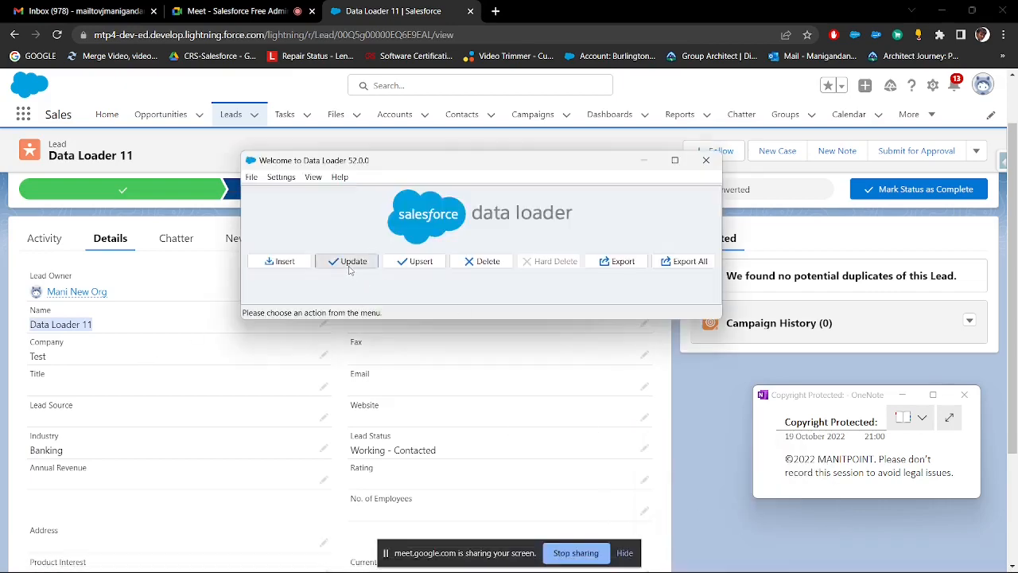
click(347, 262)
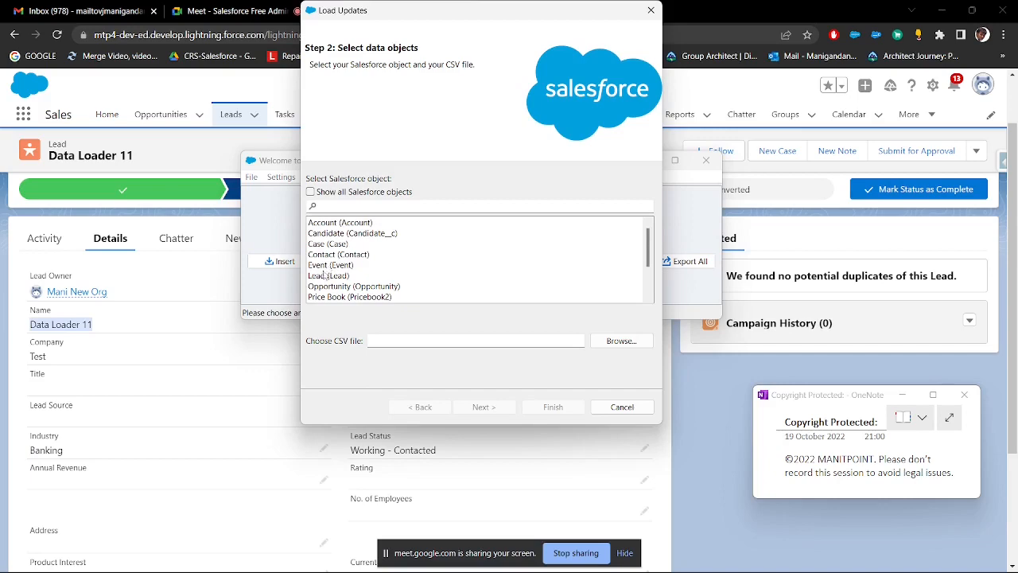
click(327, 276)
click(617, 342)
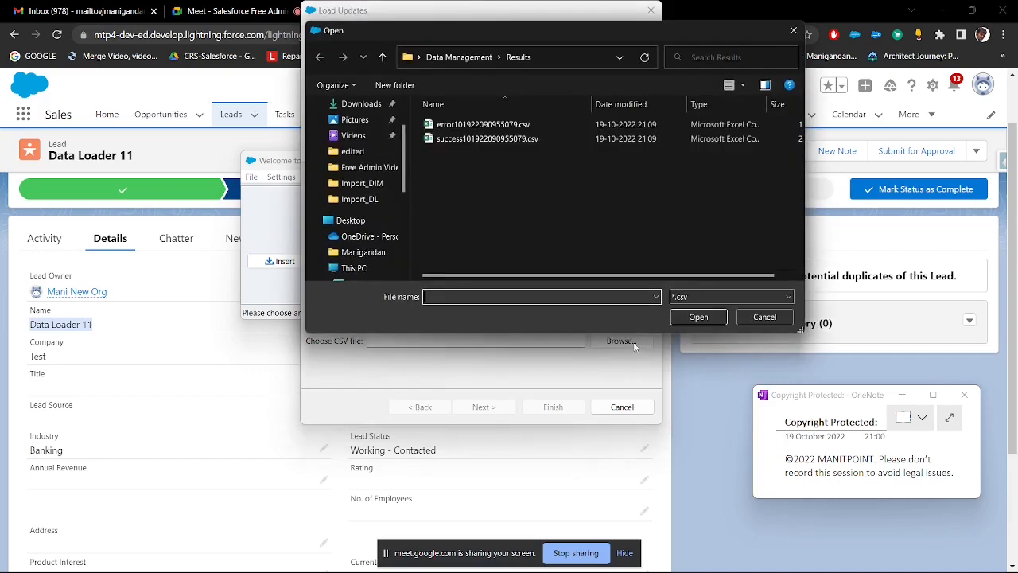
click(474, 50)
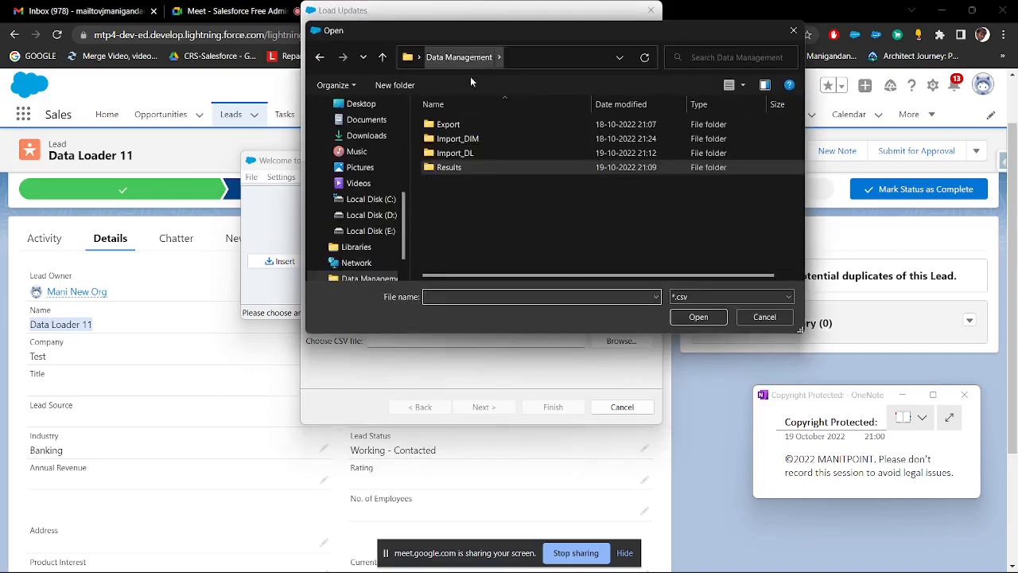
double_click(466, 153)
double_click(464, 140)
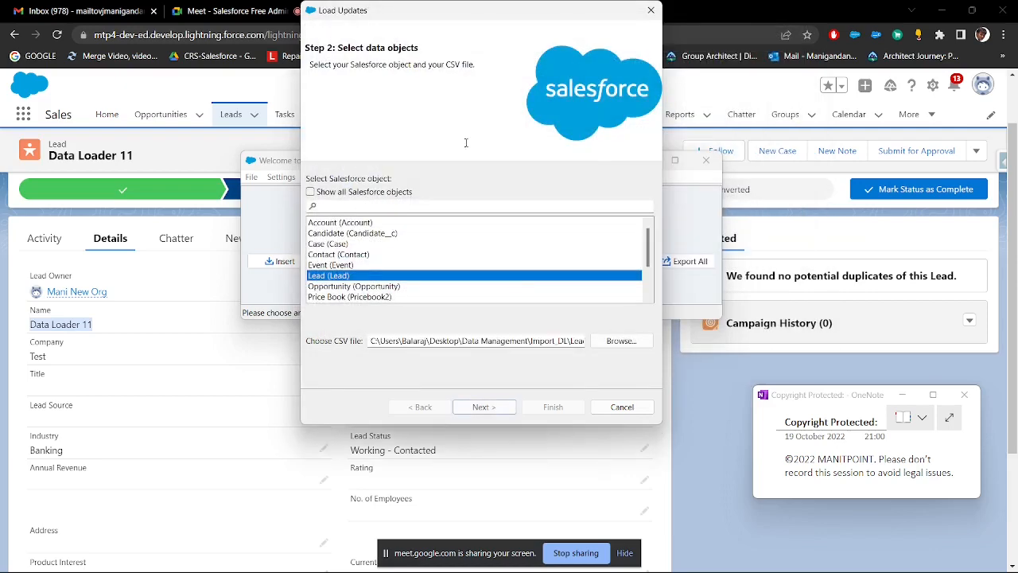
click(503, 408)
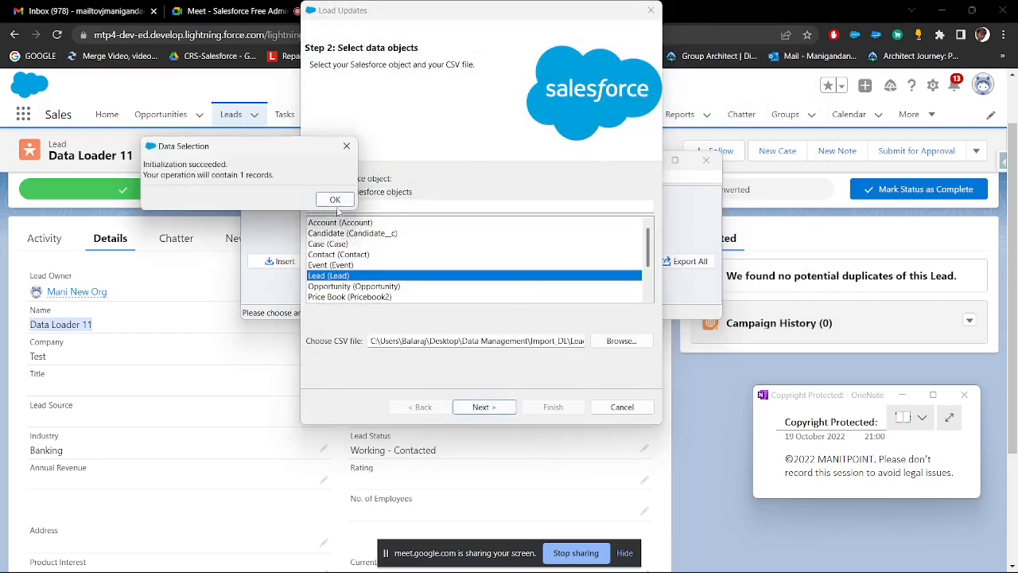
click(337, 199)
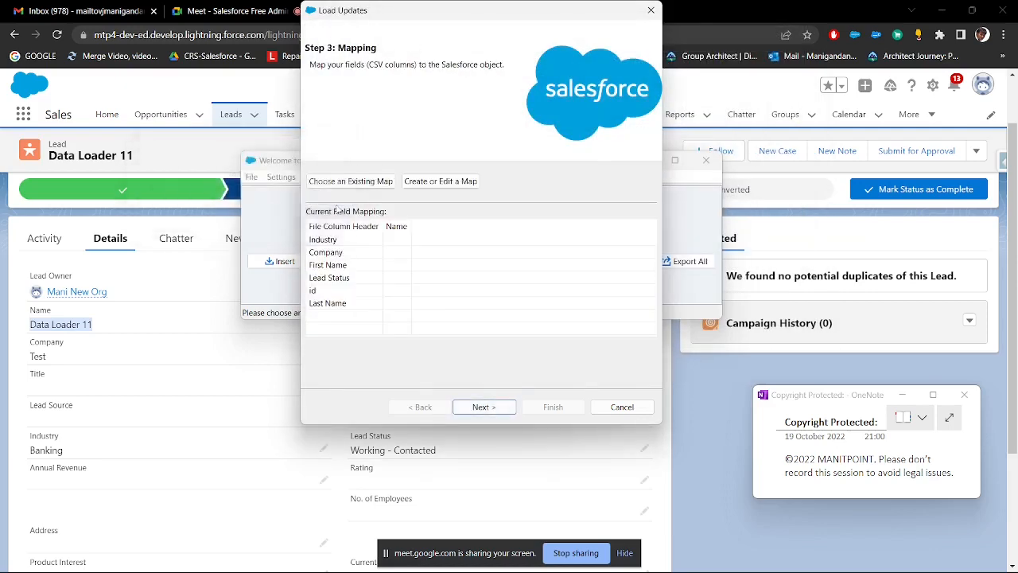
Step: Create a field map, auto-match the fields to the columns, and map Lead Status to the Status field
click(428, 191)
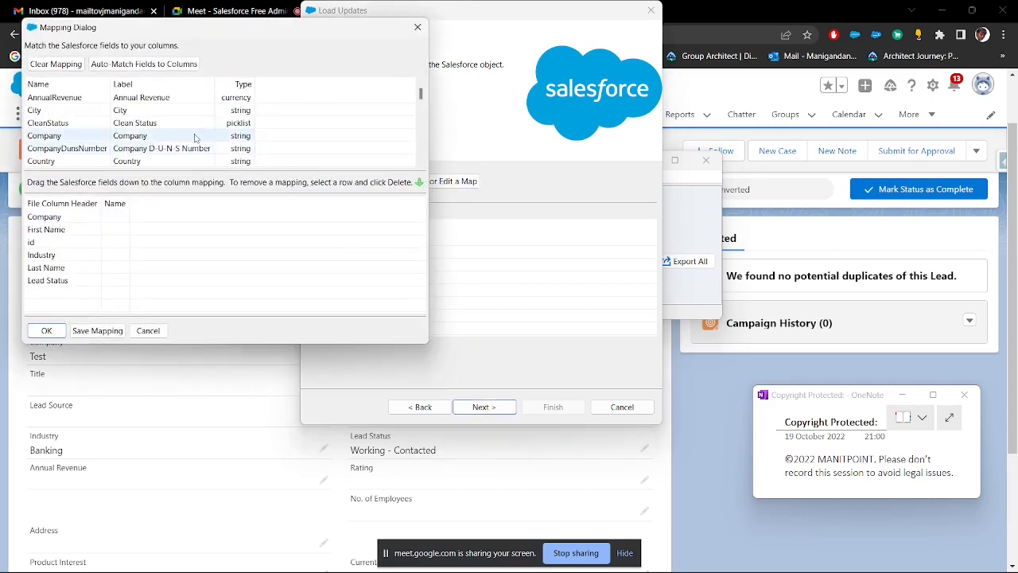
click(144, 64)
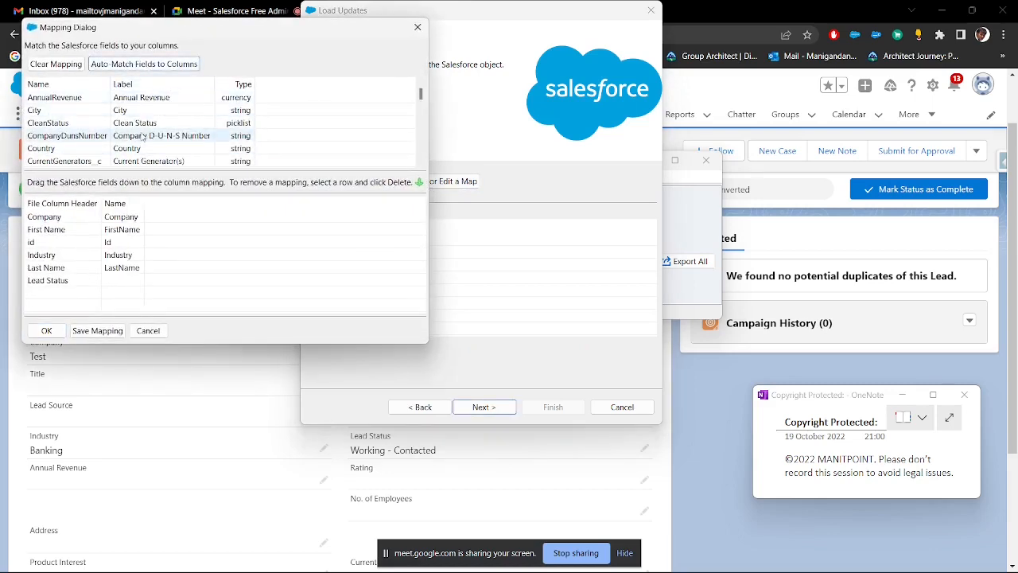
scroll(143, 137, down, 5)
scroll(142, 137, down, 8)
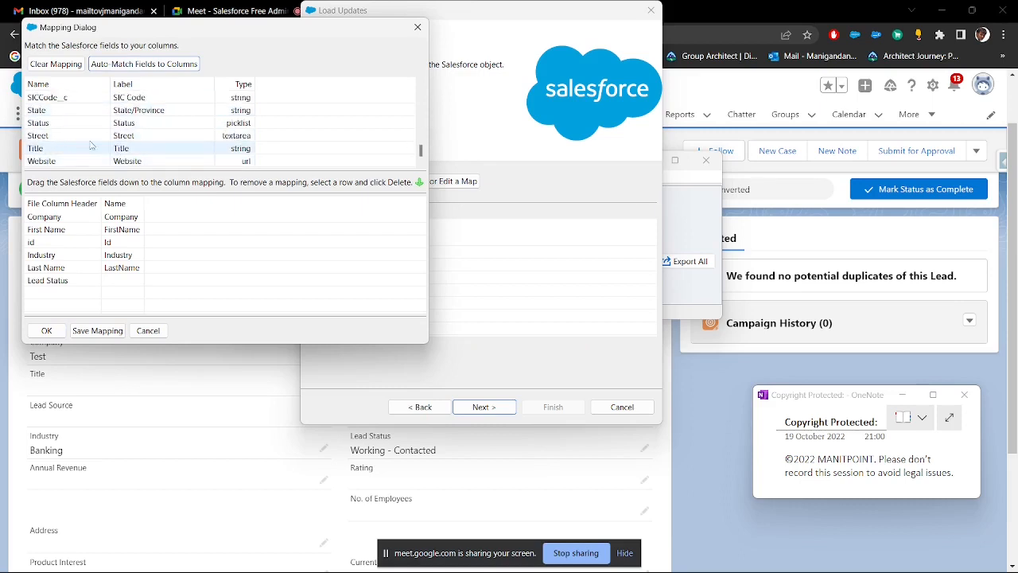
drag(64, 123, 136, 282)
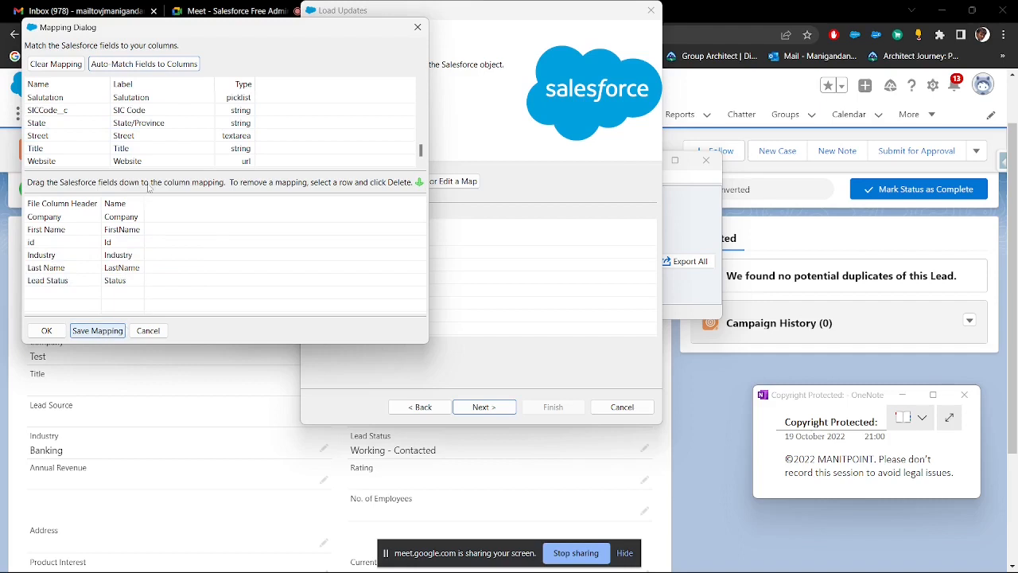
Step: Save the field mapping as an SDL file in the Data Management folder and apply it to the update
click(97, 330)
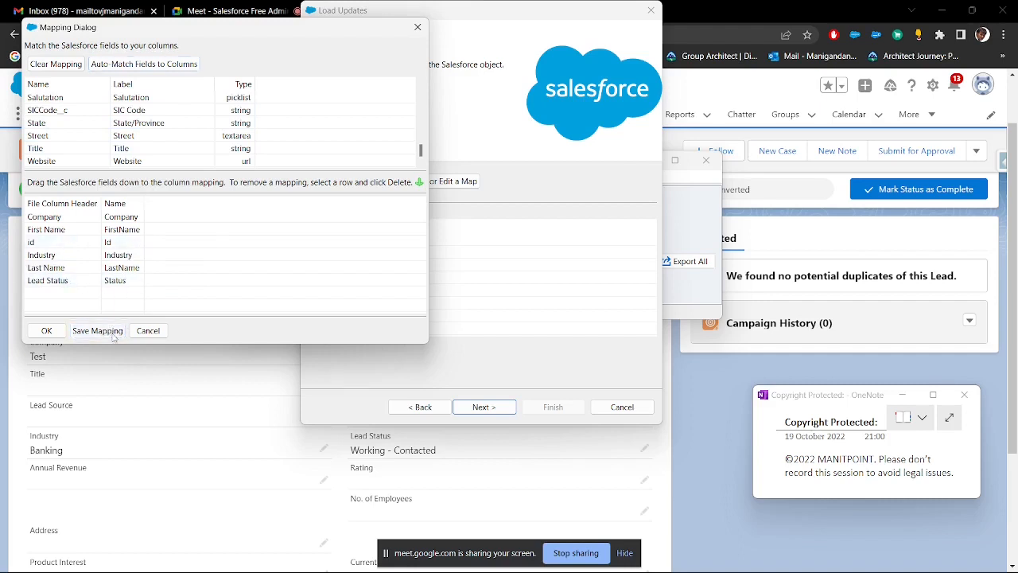
click(180, 74)
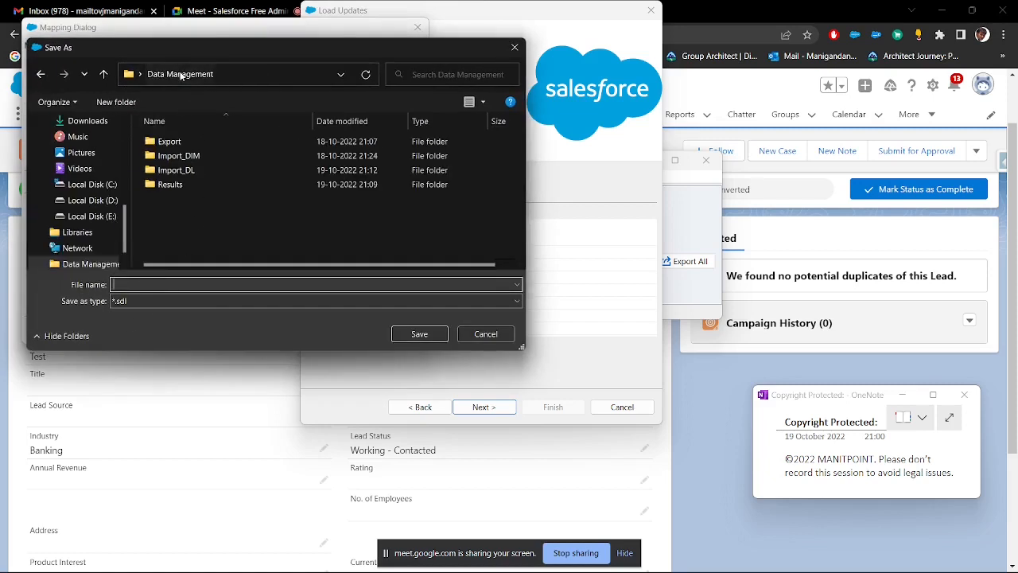
click(141, 284)
click(441, 334)
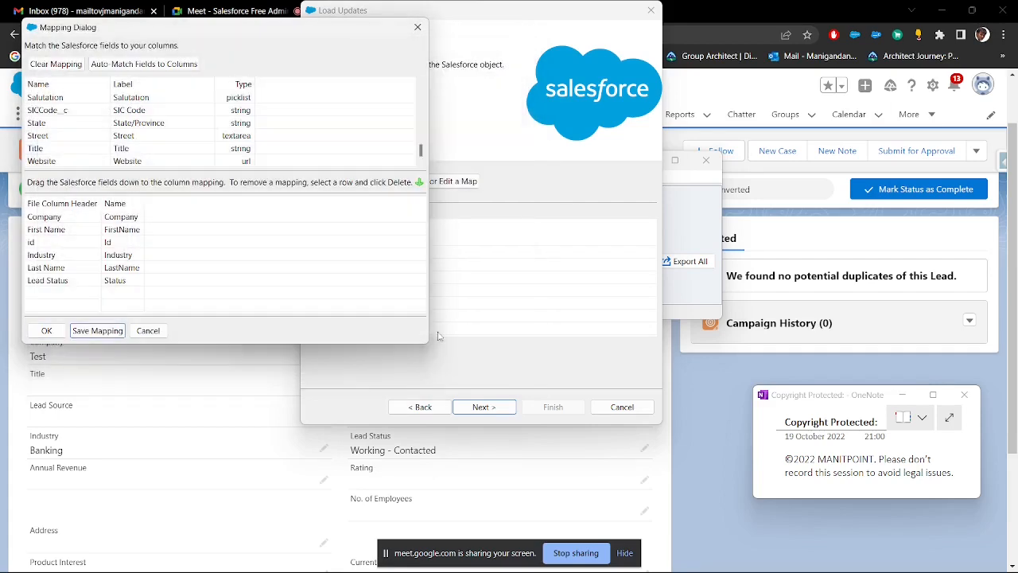
click(47, 334)
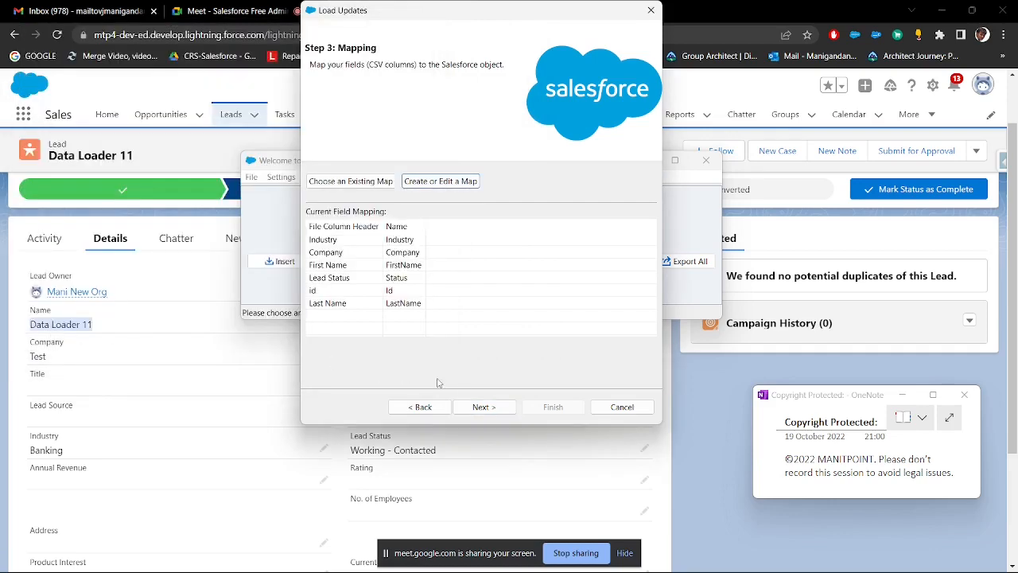
Step: Continue past the mapping, run the lead update with the default results directory, and dismiss the completion message
click(482, 406)
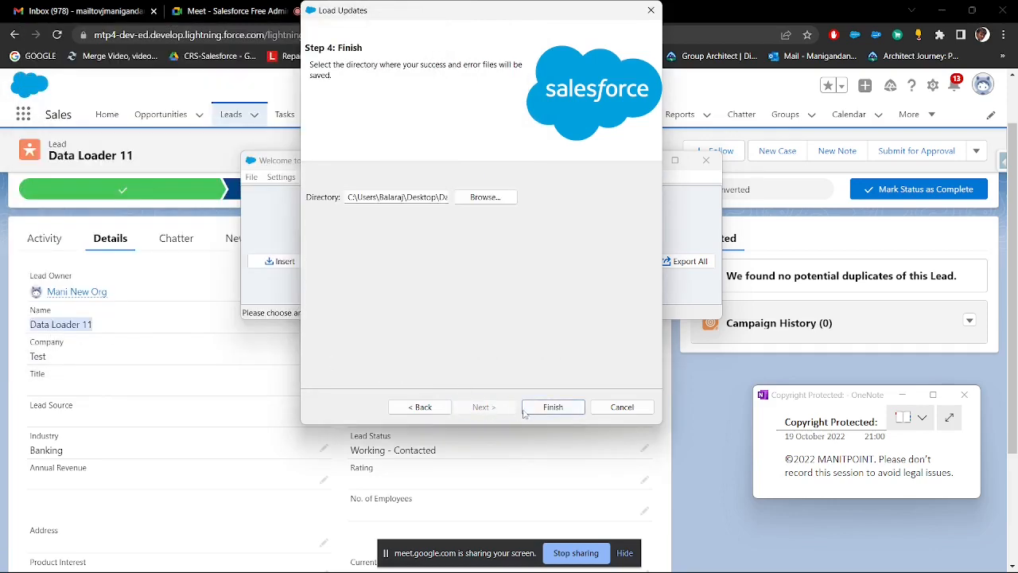
click(526, 408)
click(557, 348)
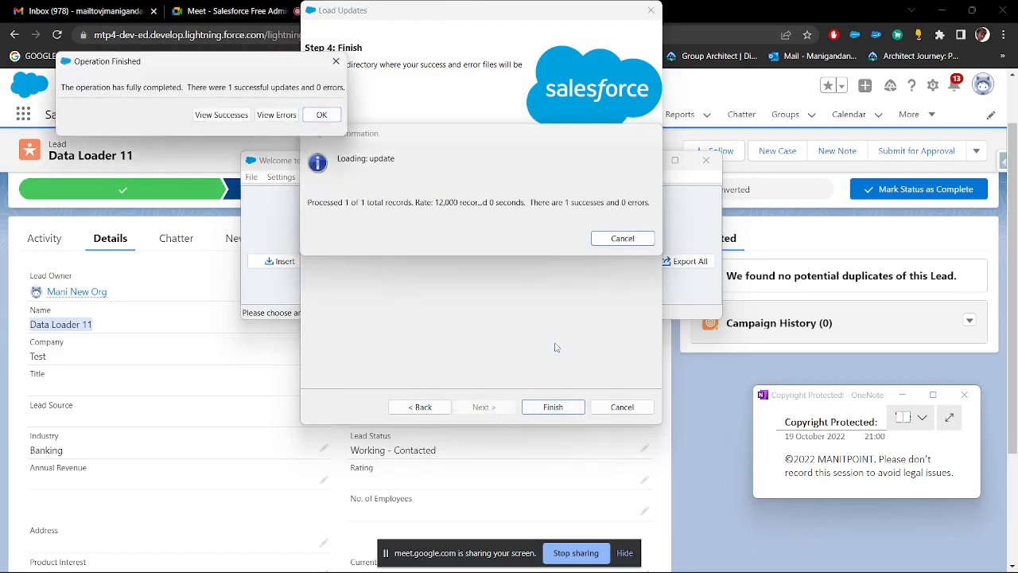
click(322, 115)
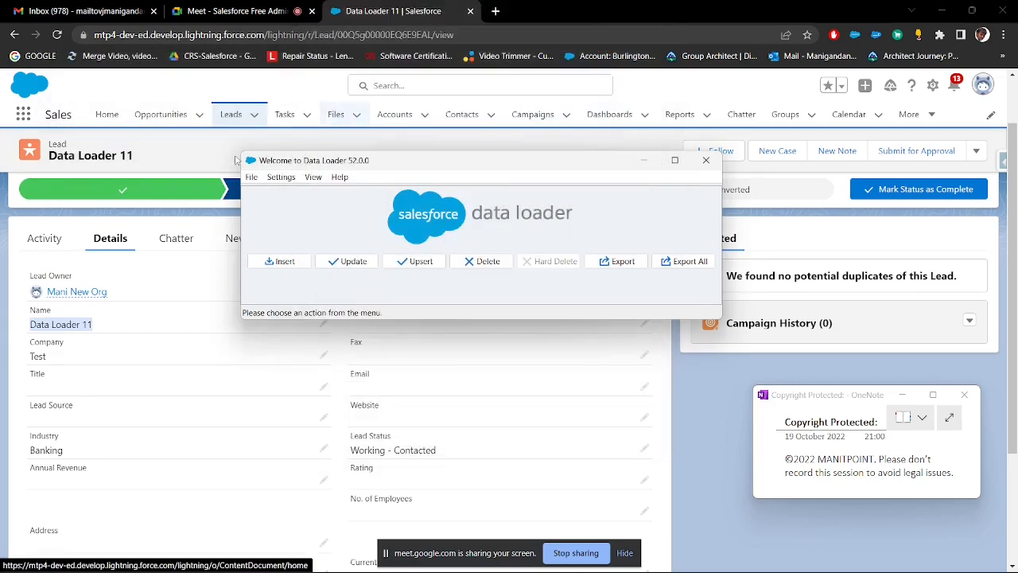
Step: Switch to Salesforce in Chrome, reload the lead record, and check its updated Industry value in the details
click(172, 151)
click(56, 35)
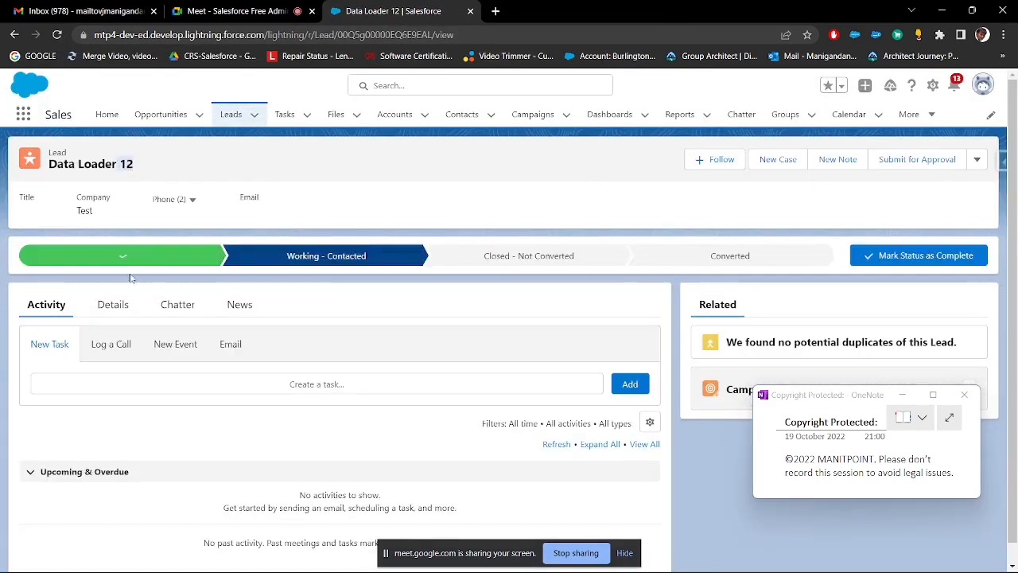
click(124, 300)
scroll(151, 305, down, 2)
drag(91, 385, 27, 387)
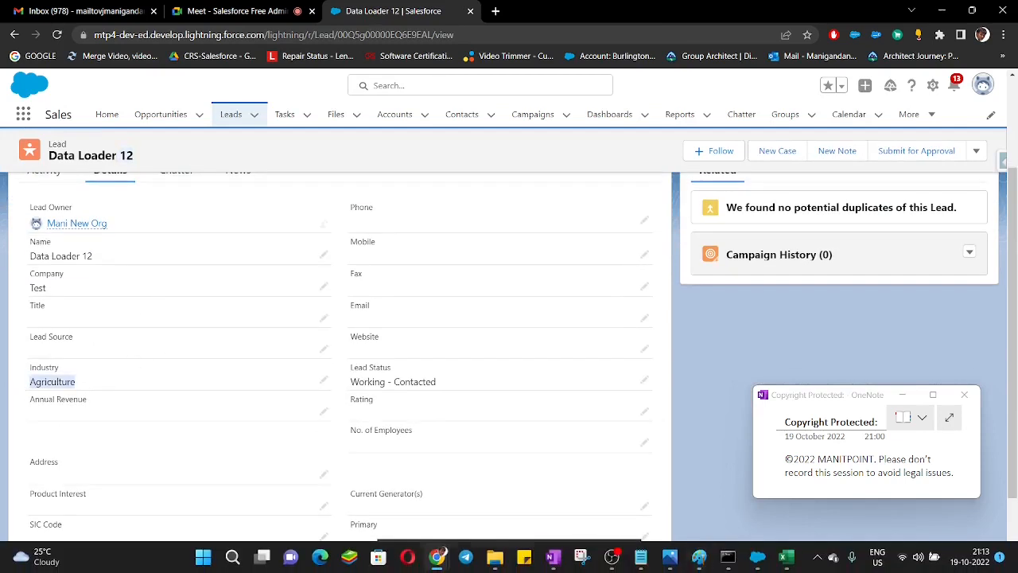
Step: Switch to Lead update.csv in Excel and save a copy as Lead upsert.csv in the Import_DL folder
mouse_move(757, 566)
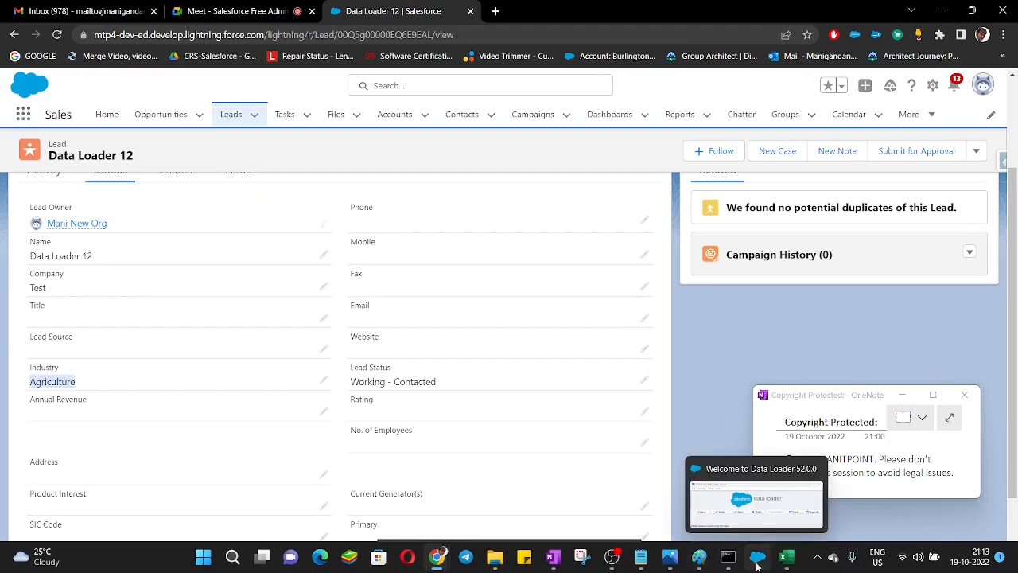
click(786, 557)
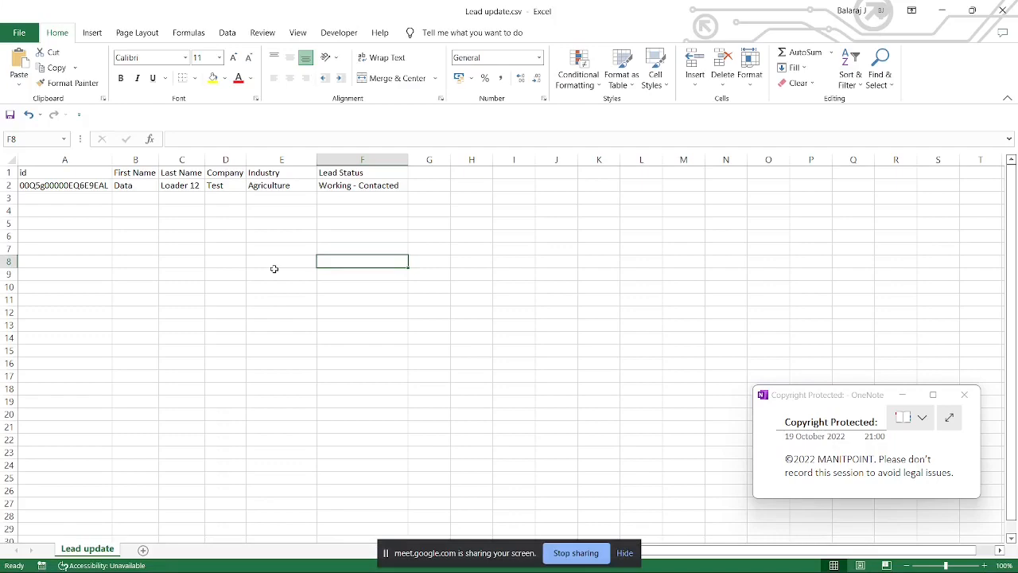
key(F12)
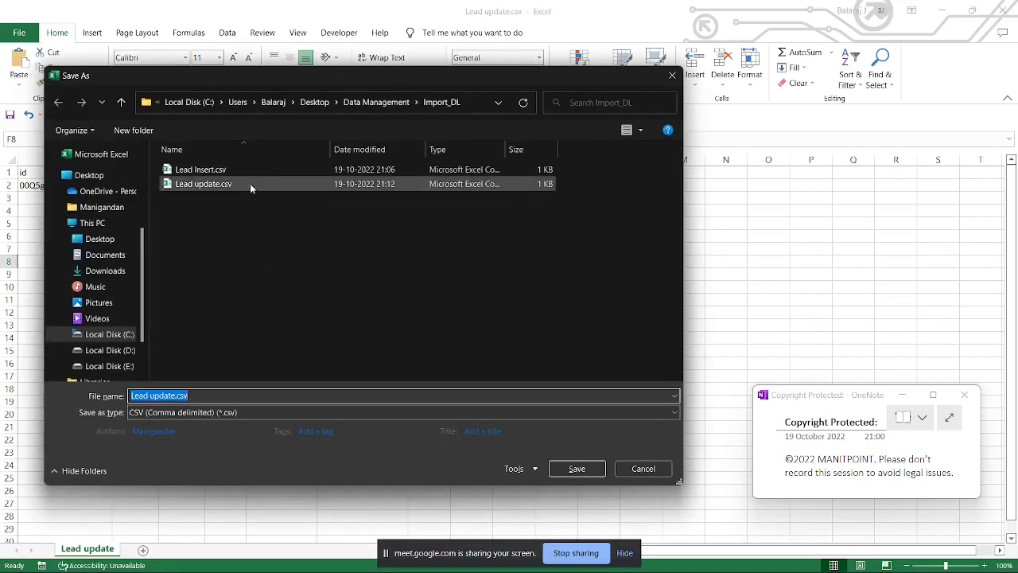
click(217, 183)
click(164, 396)
click(163, 396)
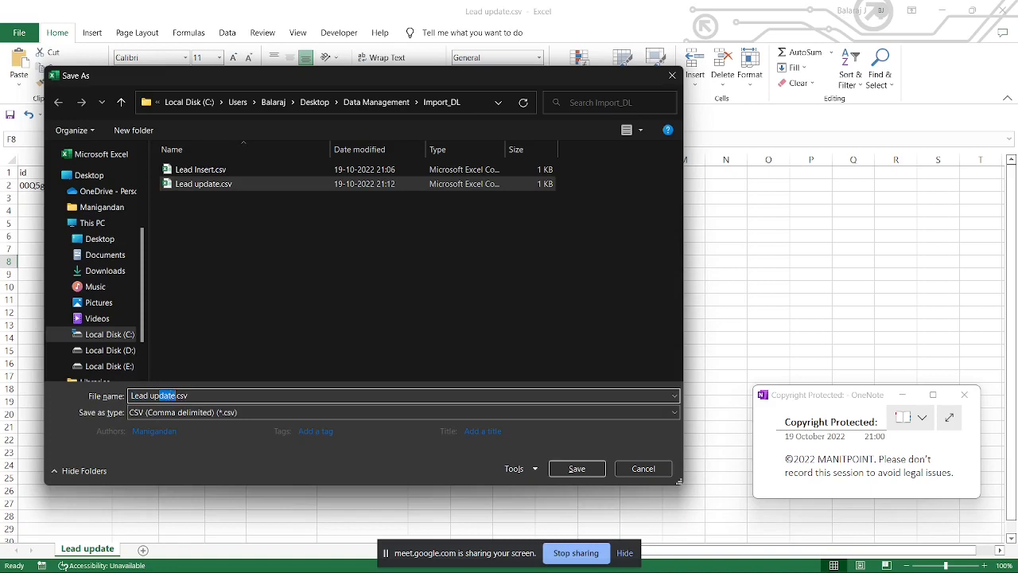
text(sert)
key(Return)
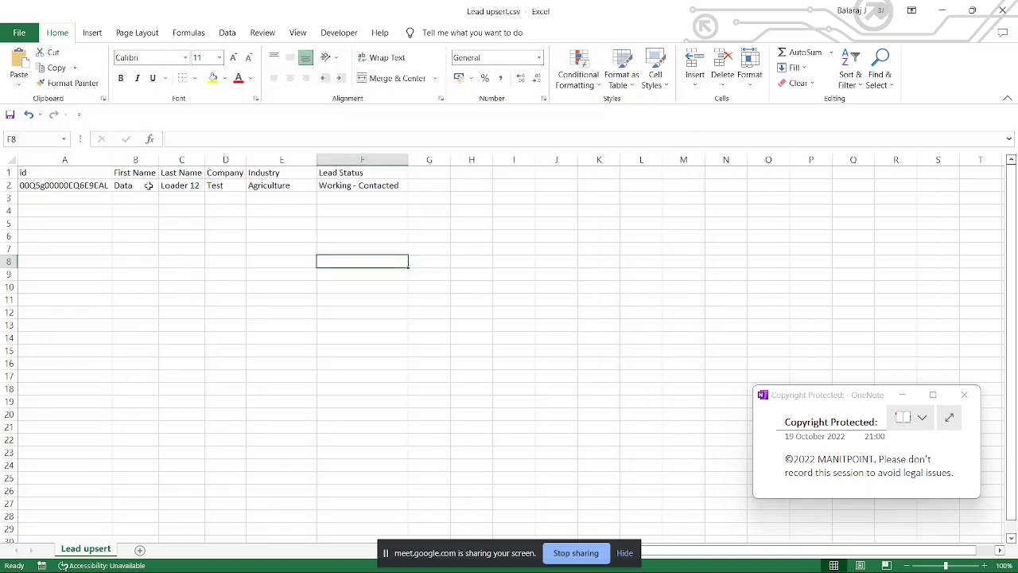
Step: Fill the First Name through Lead Status values of row 2 down into row 3, and set row 3's Industry to Finance
drag(142, 185, 411, 204)
click(338, 236)
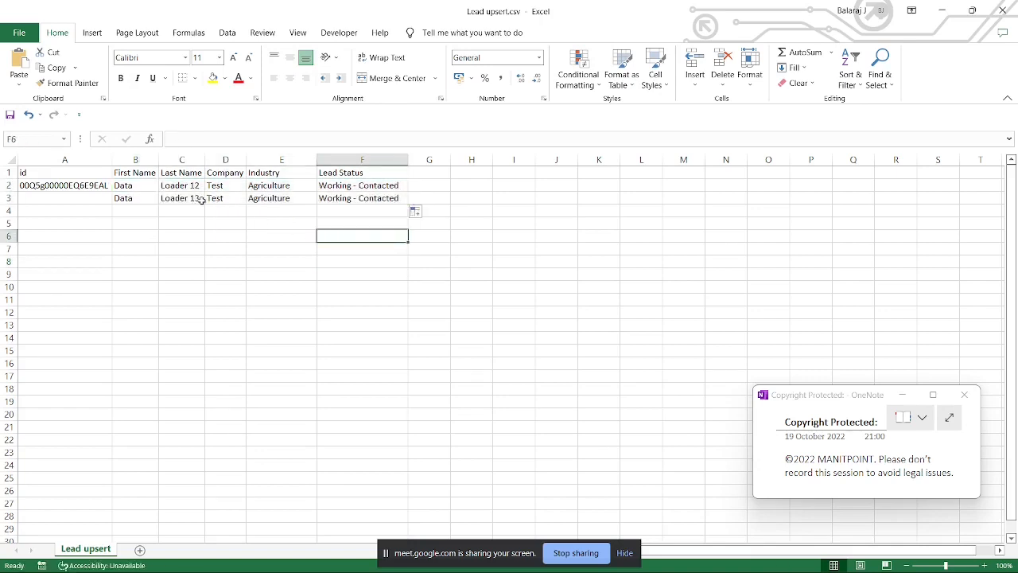
click(273, 198)
text(F)
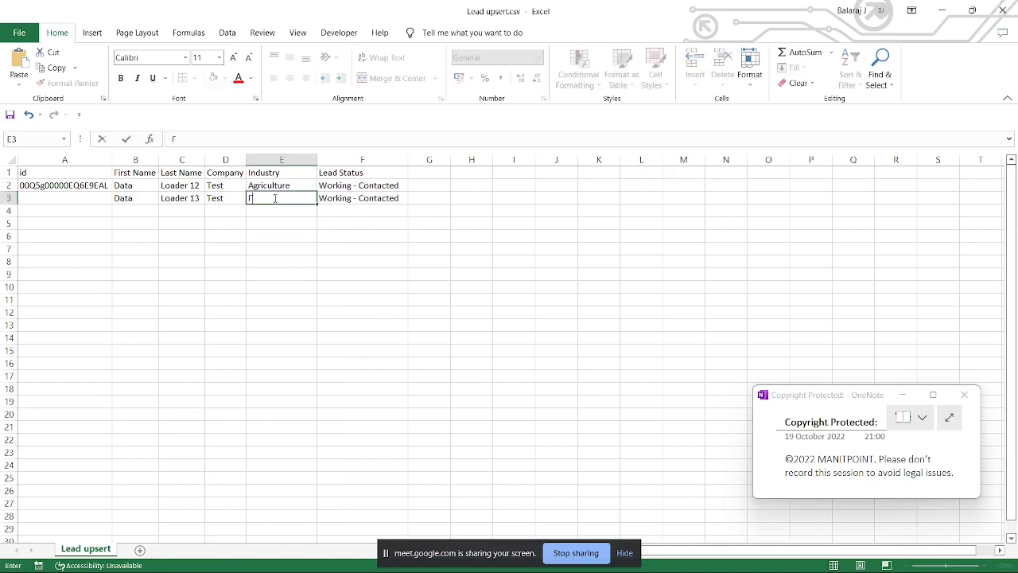
text(inance)
click(227, 223)
Step: Change the last names to Loader 120 in row 2 and Loader 130 in row 3, and widen the Last Name column
drag(155, 199, 231, 198)
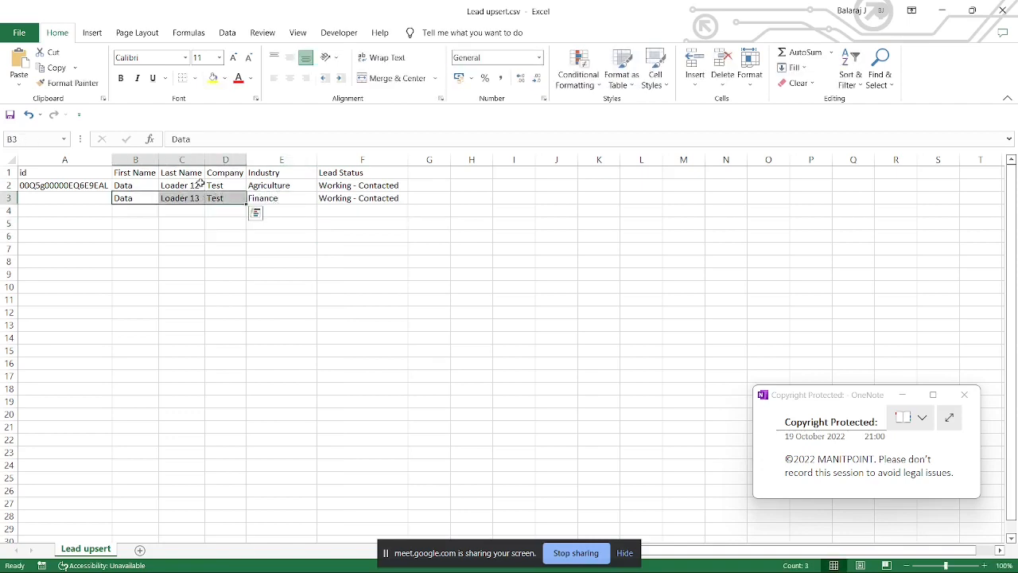
click(201, 183)
double_click(198, 182)
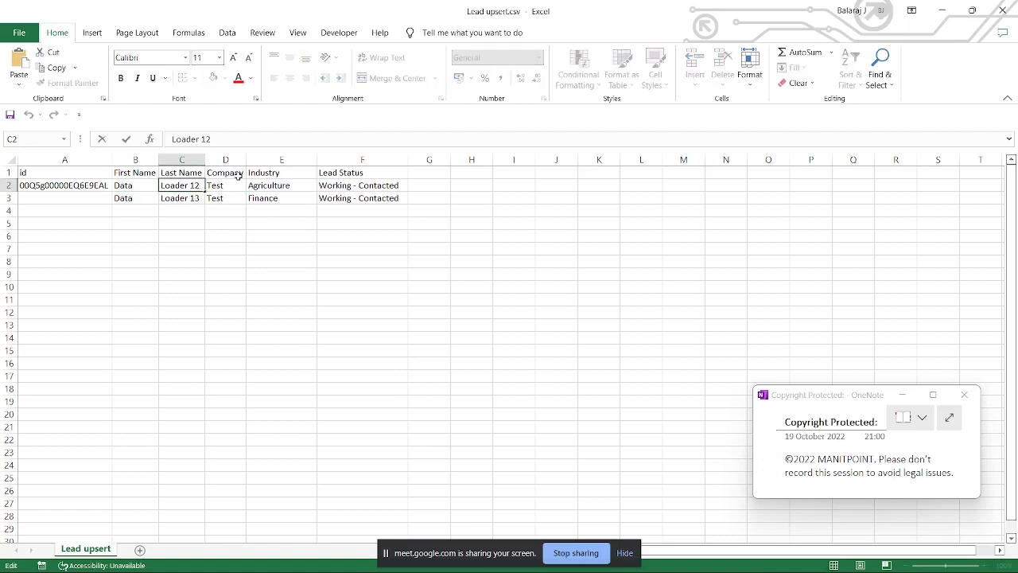
text(0)
click(198, 197)
double_click(199, 197)
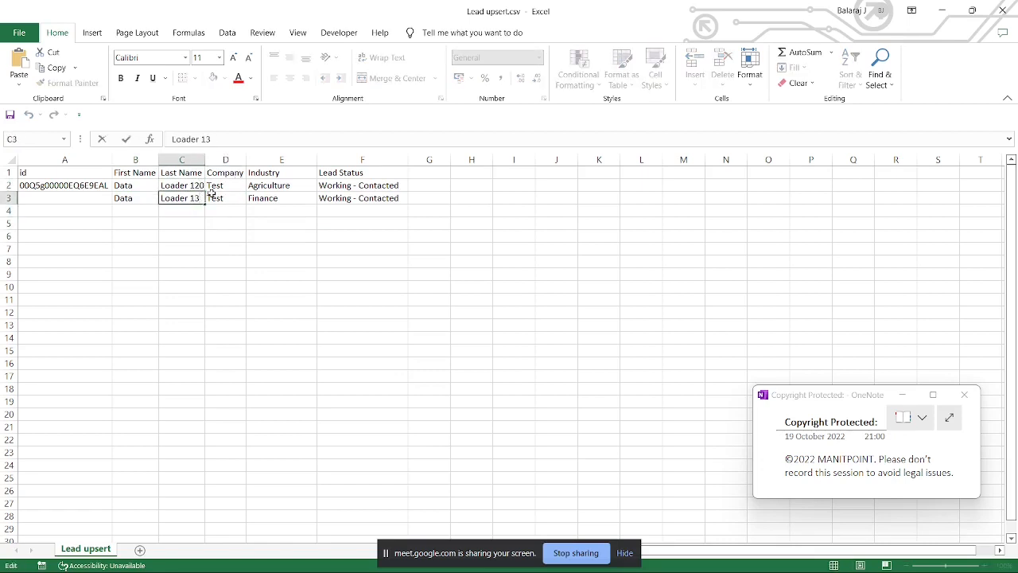
text(0)
click(170, 245)
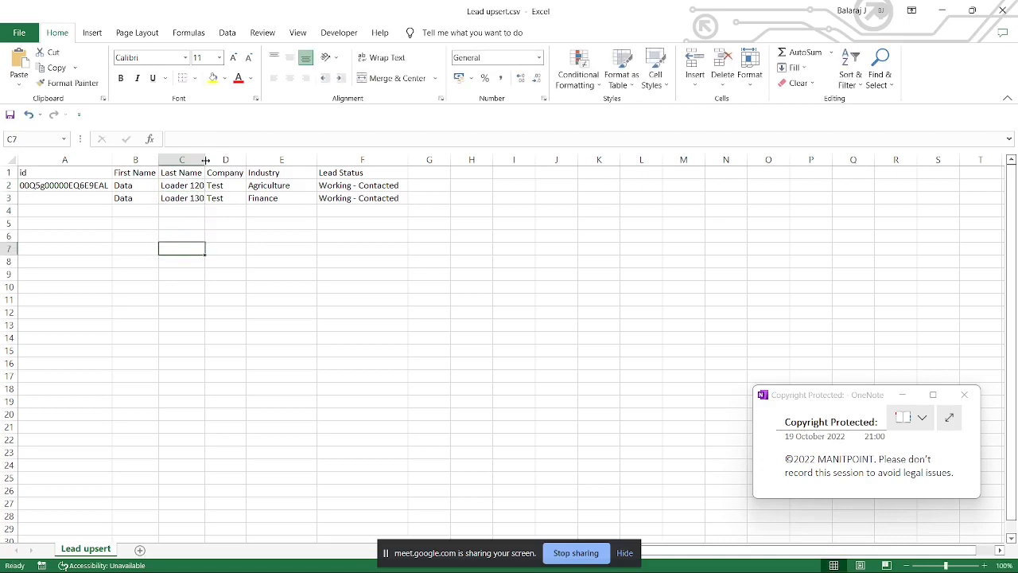
drag(206, 160, 216, 159)
Step: Review the existing lead's last name and the new lead's row, which has no id
click(229, 199)
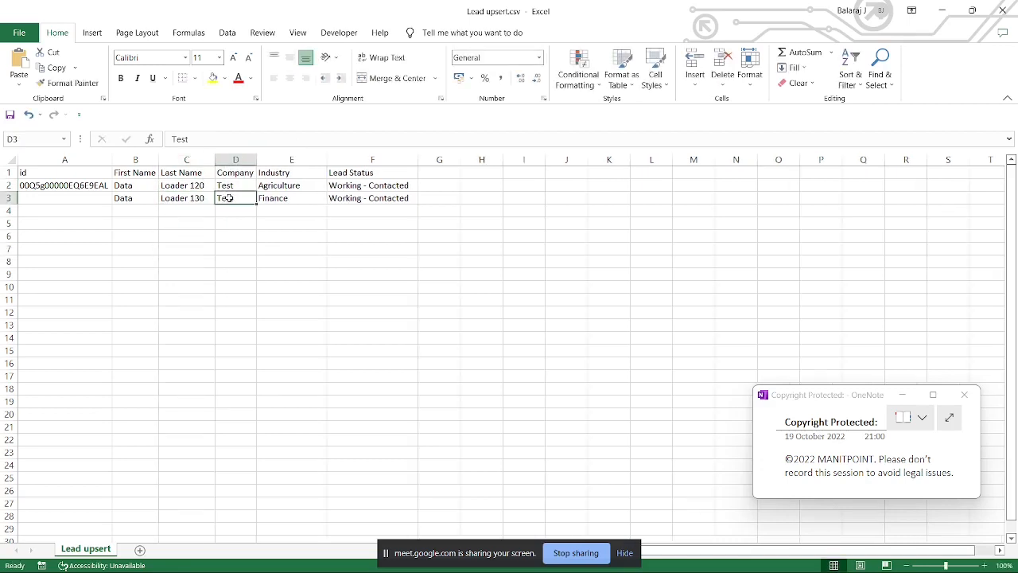
click(268, 220)
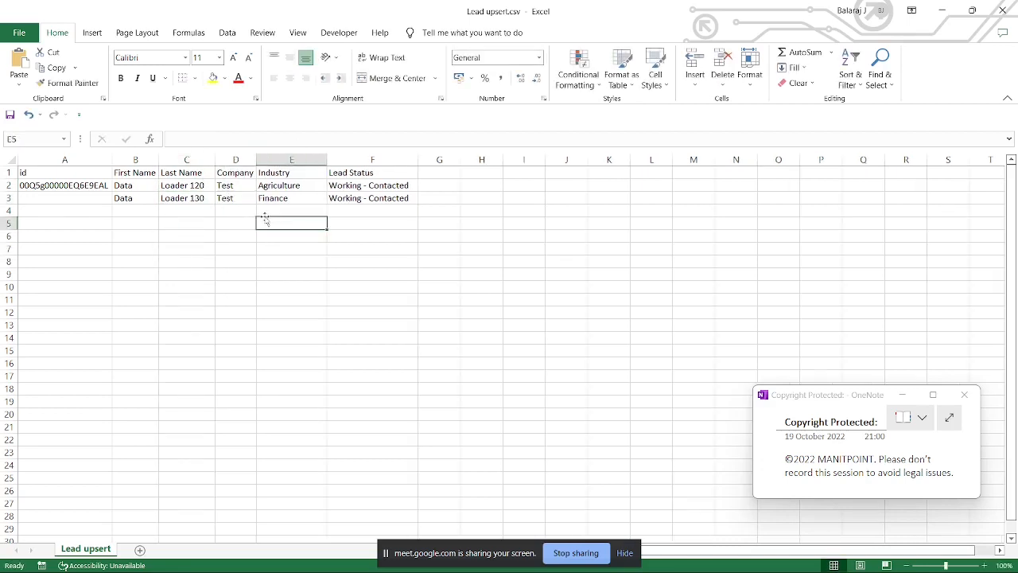
click(182, 185)
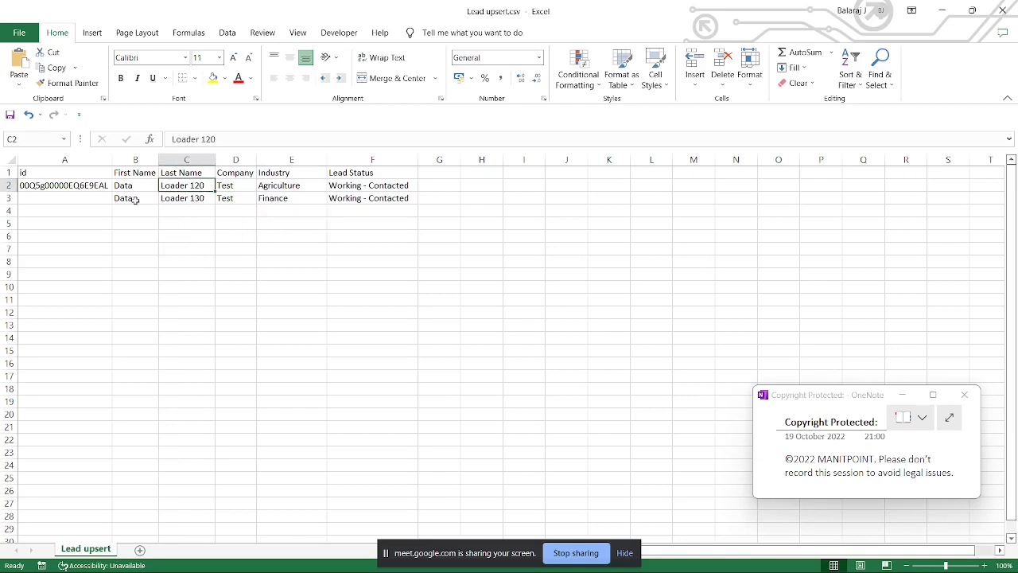
drag(124, 200, 402, 213)
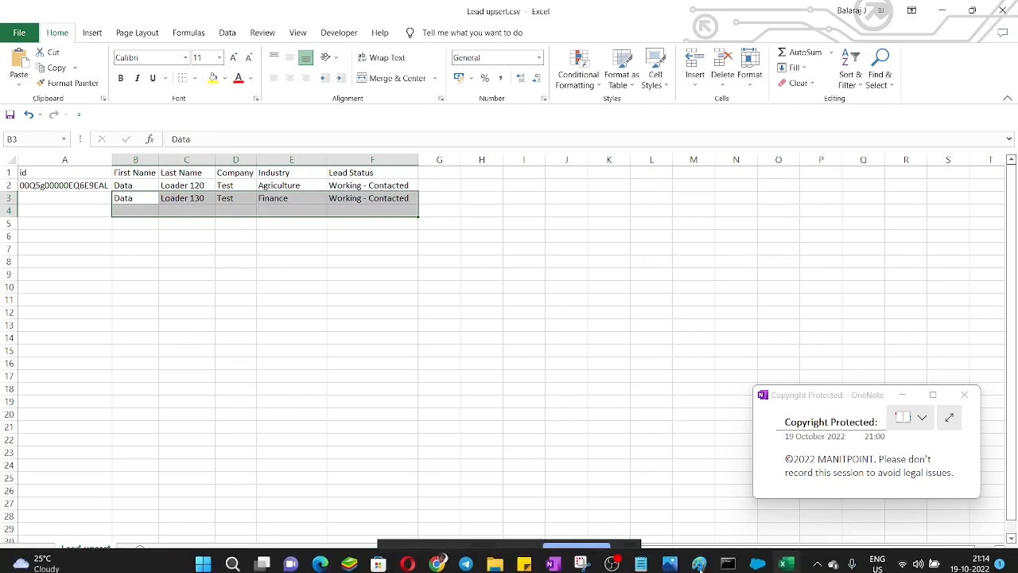
Step: Switch to Data Loader, start an Upsert of the Lead object with Lead upsert.csv from Import_DL, and continue to the matching stage
click(757, 556)
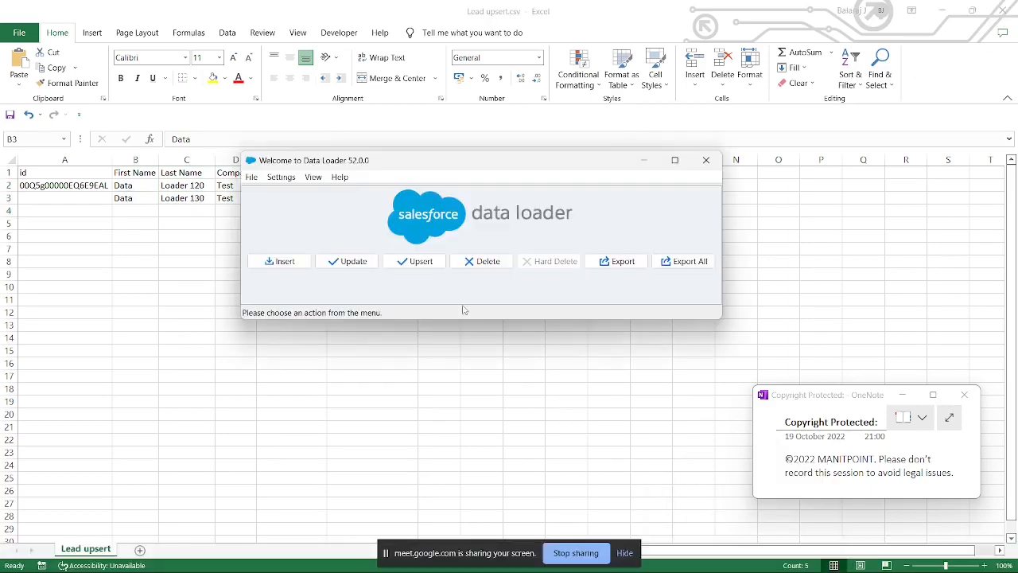
click(438, 266)
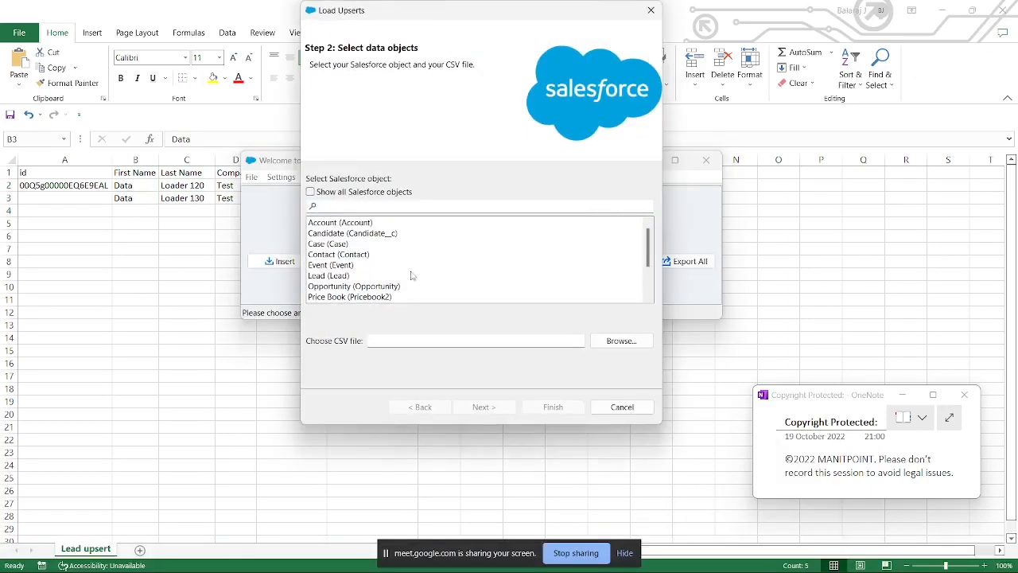
click(344, 275)
click(634, 340)
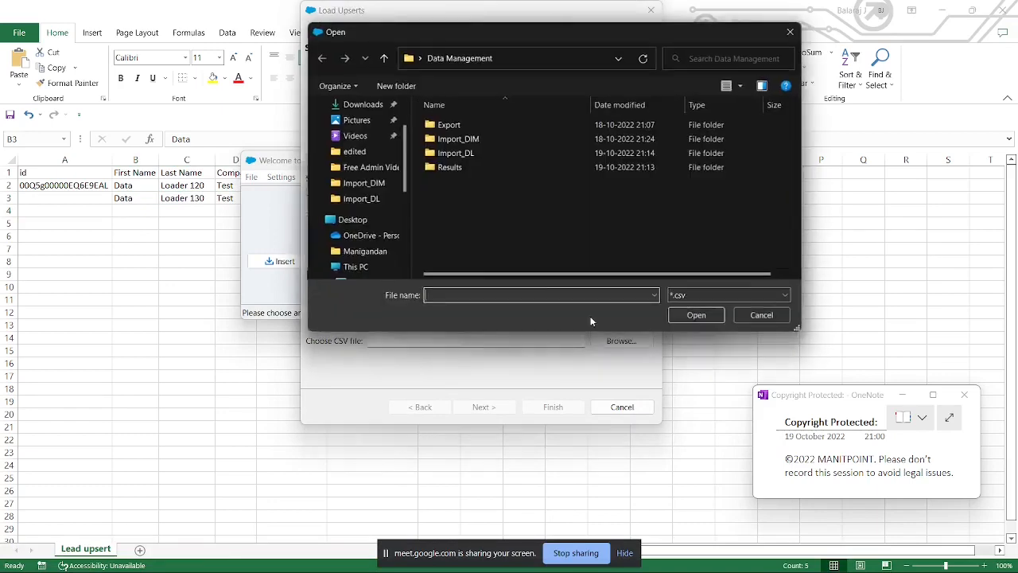
double_click(458, 154)
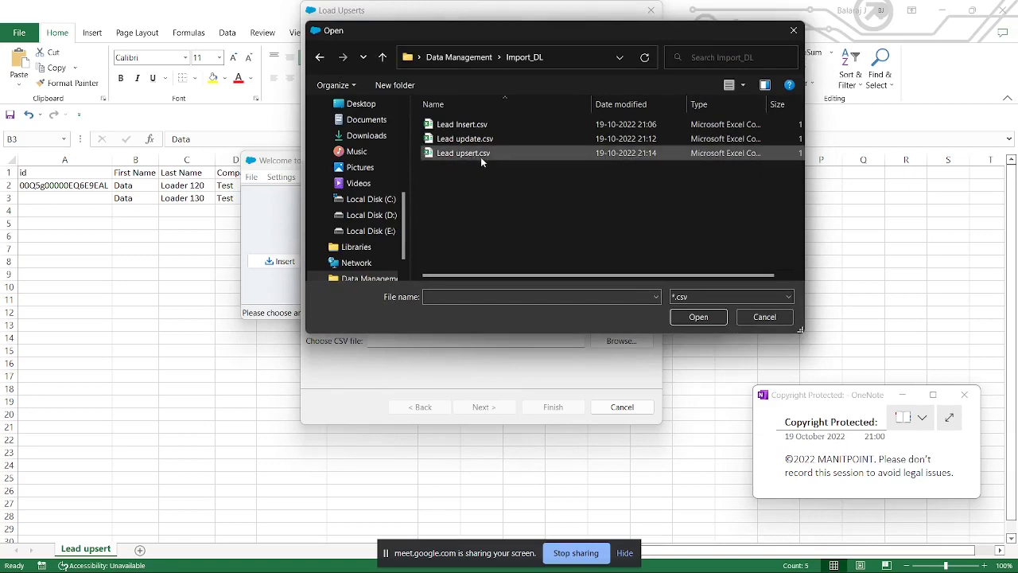
double_click(482, 156)
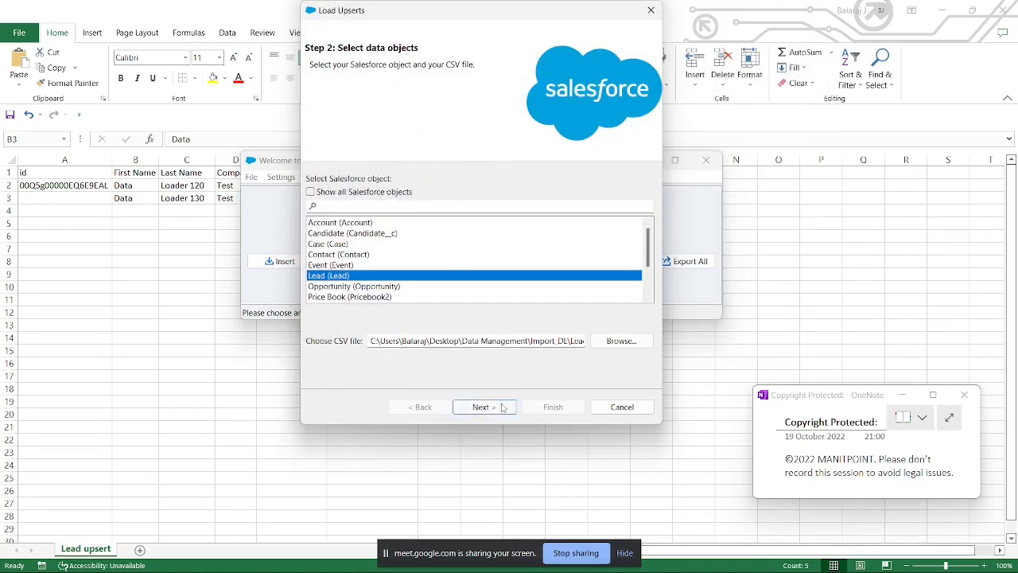
click(502, 408)
Step: Choose Id as the field for matching on Lead and continue to the mapping stage
click(301, 165)
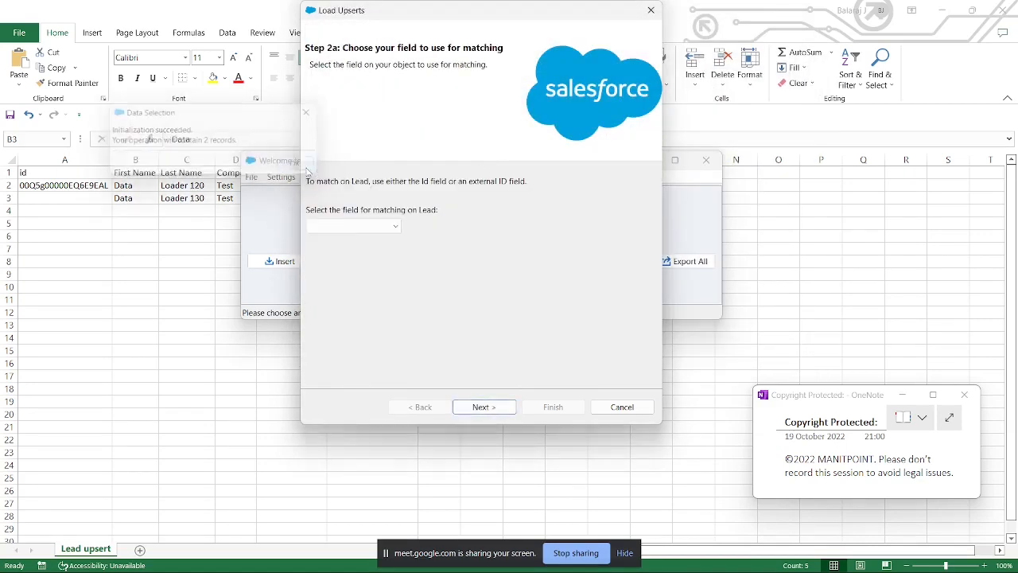
click(387, 231)
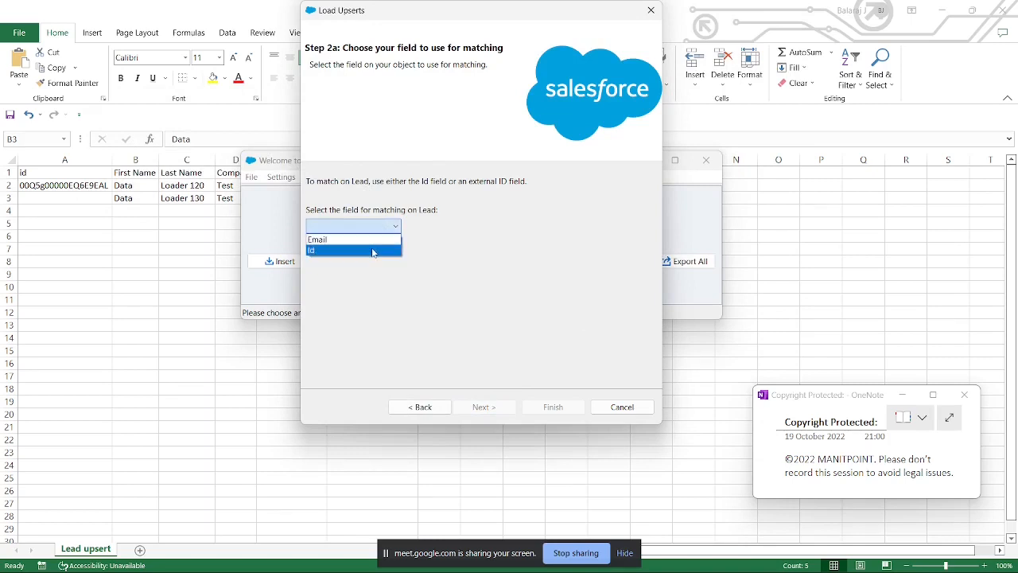
click(314, 250)
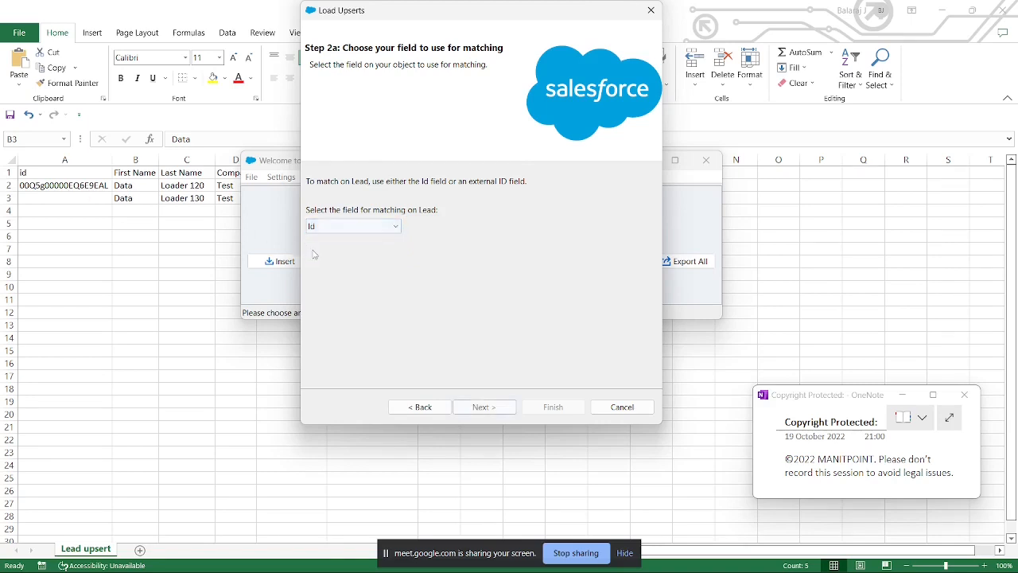
click(483, 407)
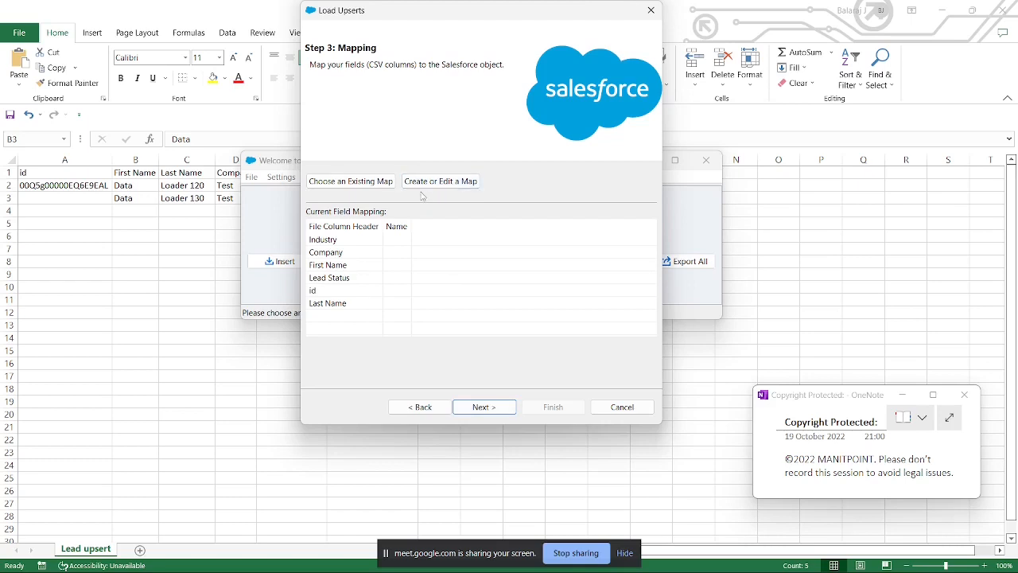
Step: Load the existing field map Lead Mapping.sdl from the Data Management folder for the upsert
click(368, 186)
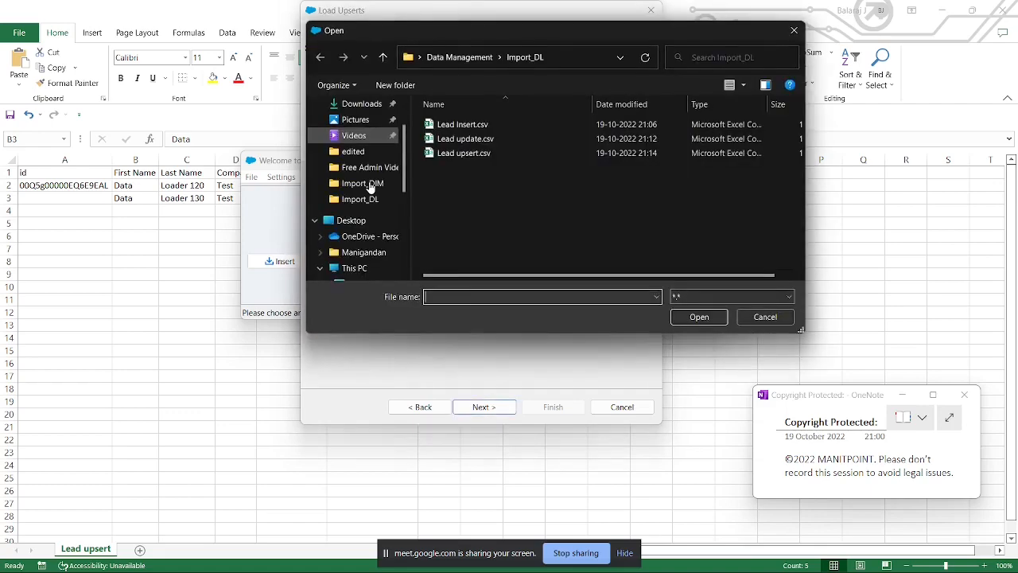
click(488, 58)
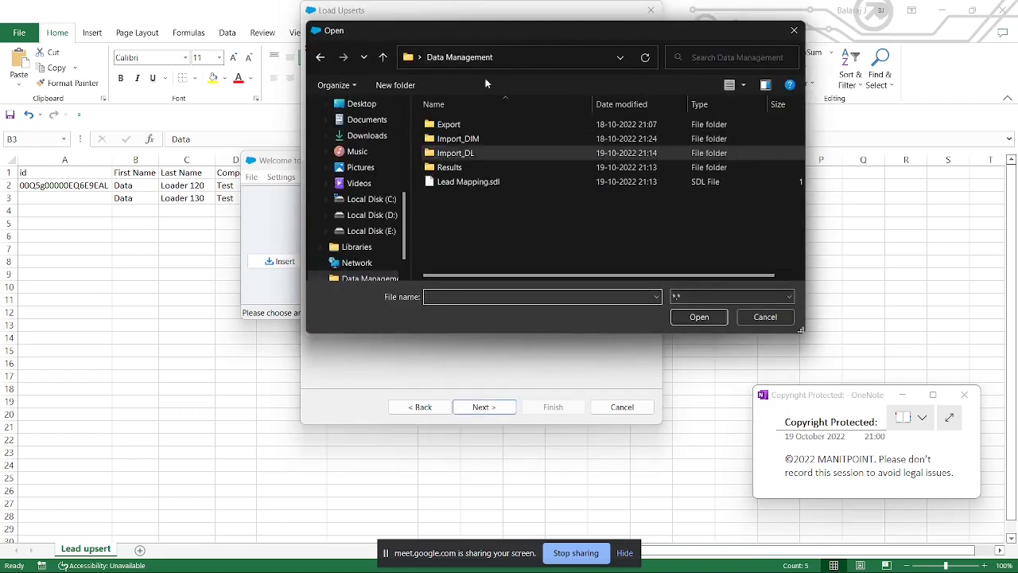
click(483, 181)
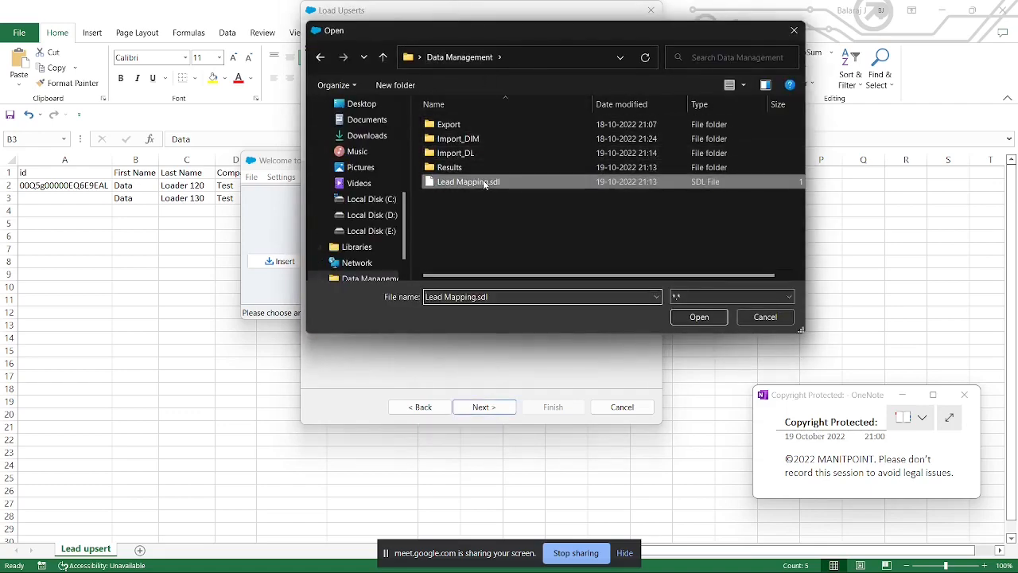
click(698, 318)
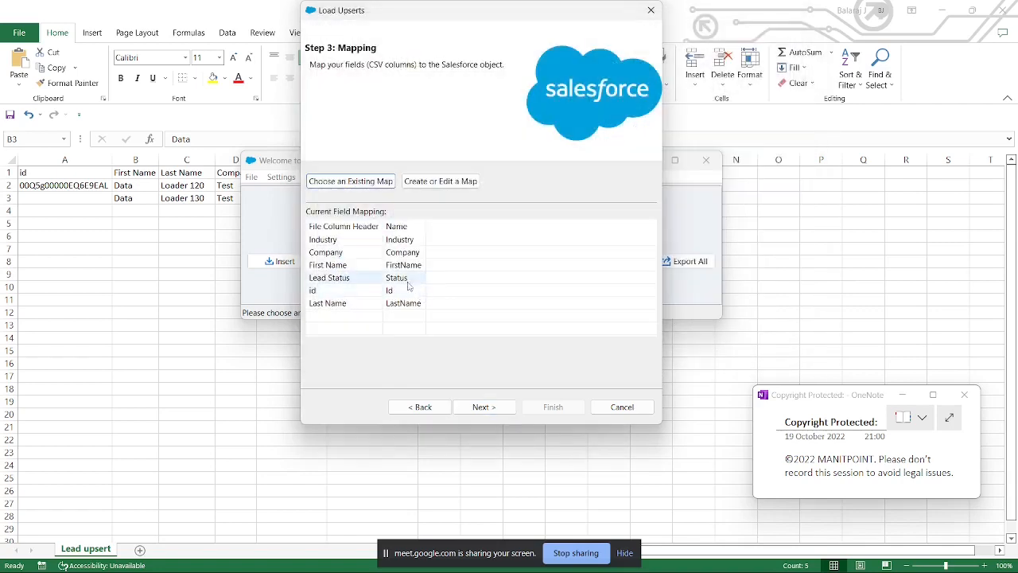
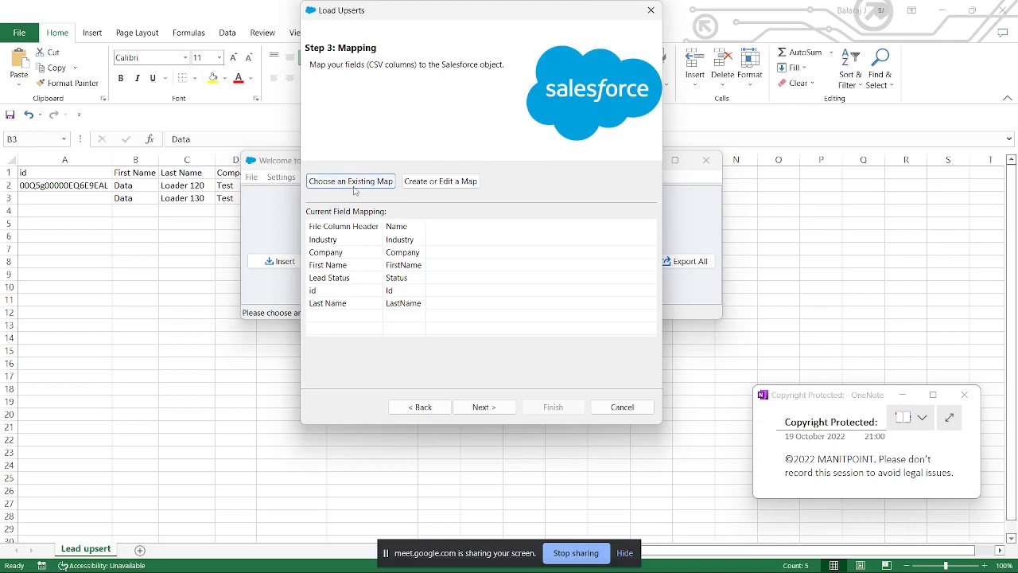
Step: Continue past the mapping, run the lead upsert with the default results directory, accept the warning and close the completion notice
click(500, 406)
click(569, 408)
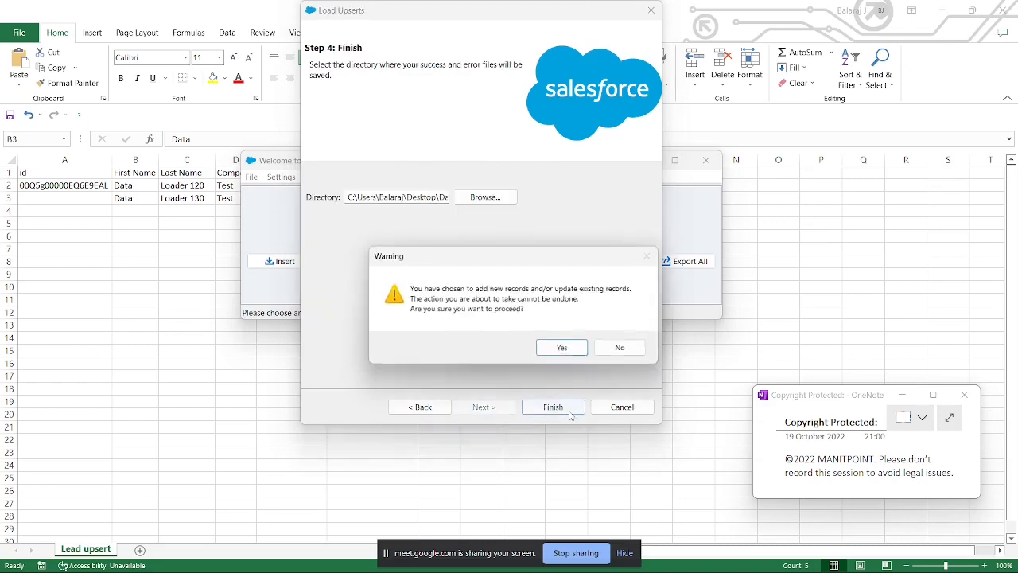
click(558, 347)
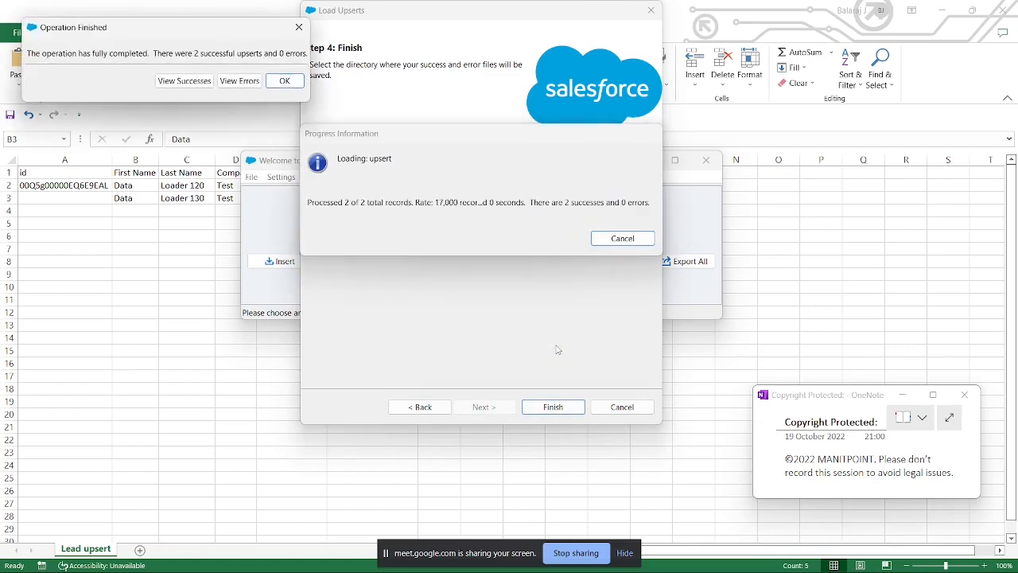
click(284, 81)
Step: Switch to Salesforce in Chrome, reload the existing lead's record and check its details for the upserted last name
mouse_move(437, 558)
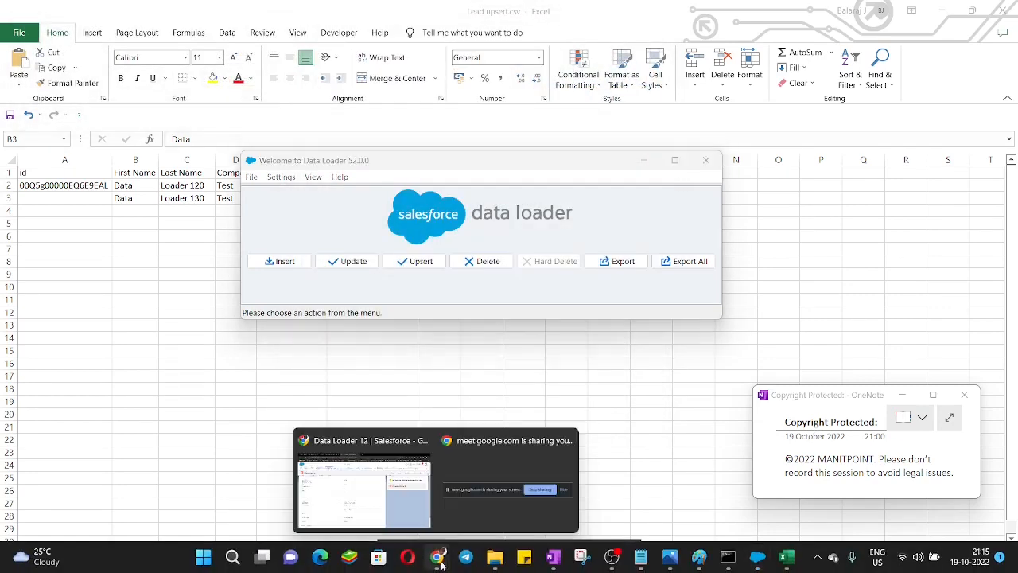
click(401, 491)
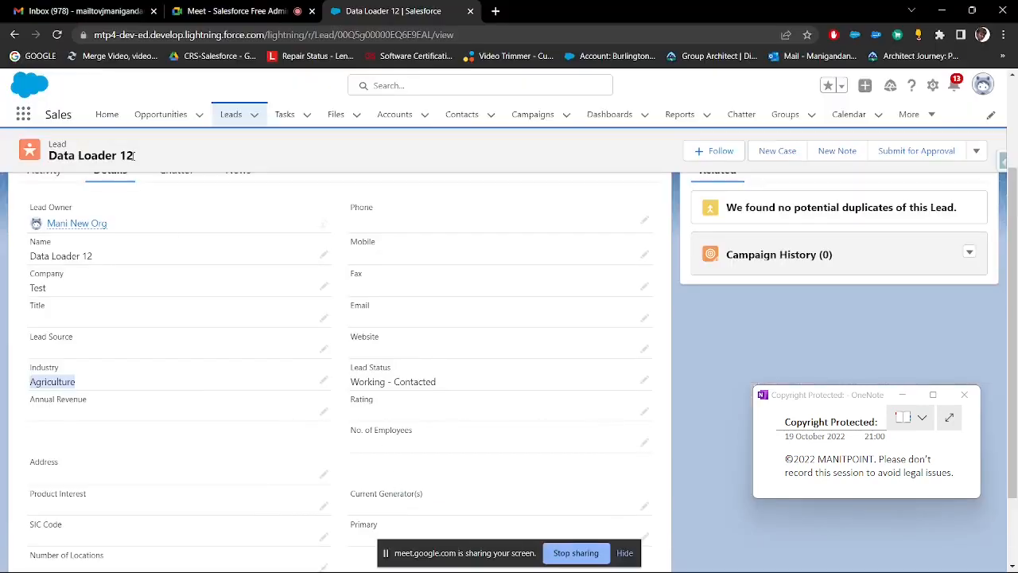
click(57, 34)
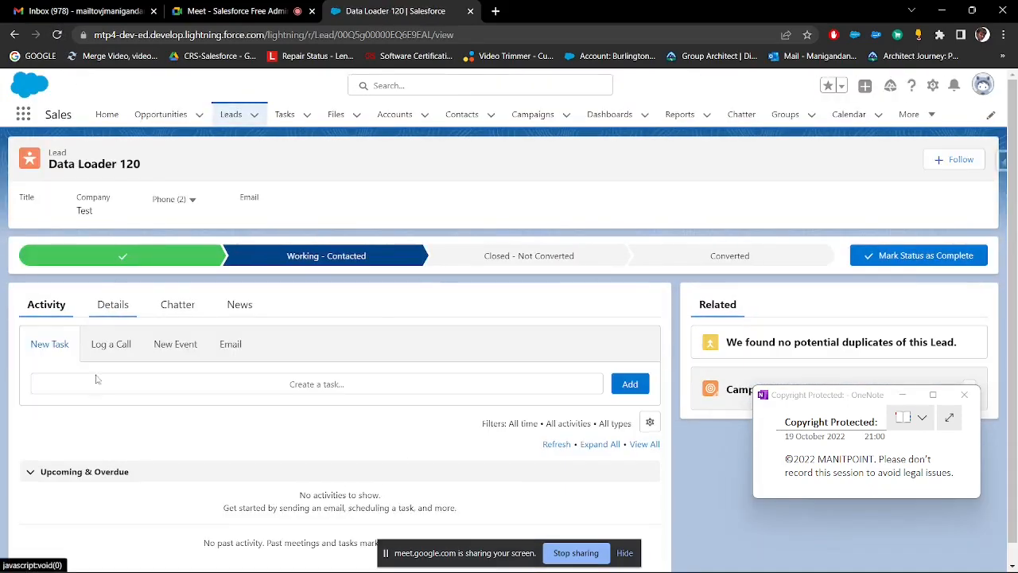
click(111, 295)
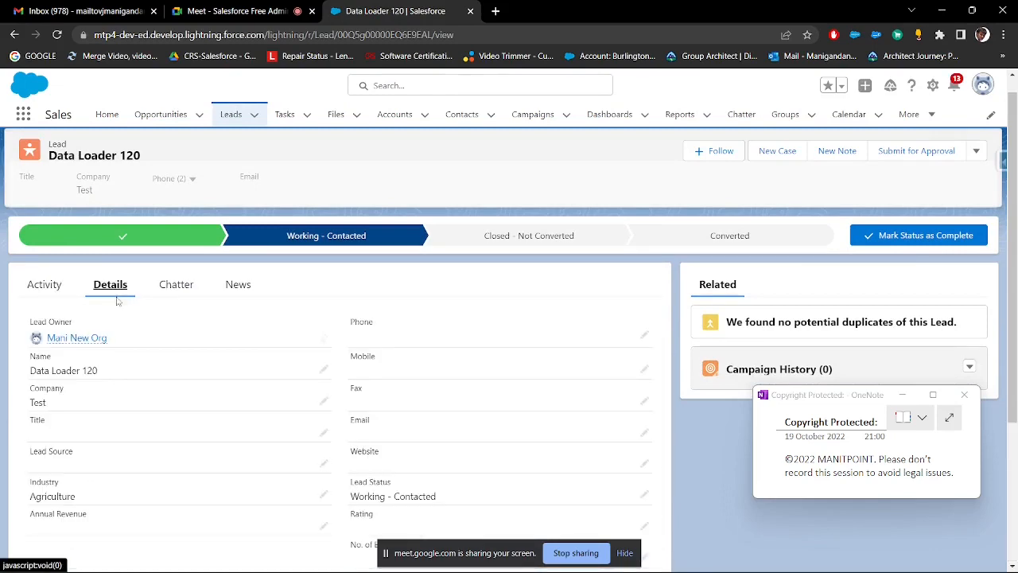
scroll(117, 300, down, 2)
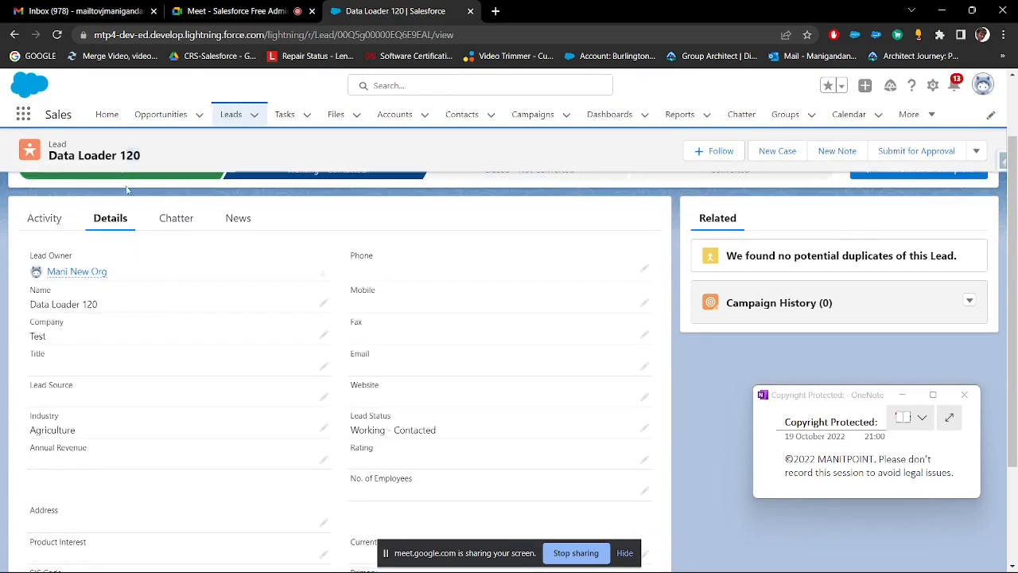
scroll(126, 190, up, 2)
Step: Open the new Data Loader 130 lead from the Leads list and check its details, including the industry
click(230, 115)
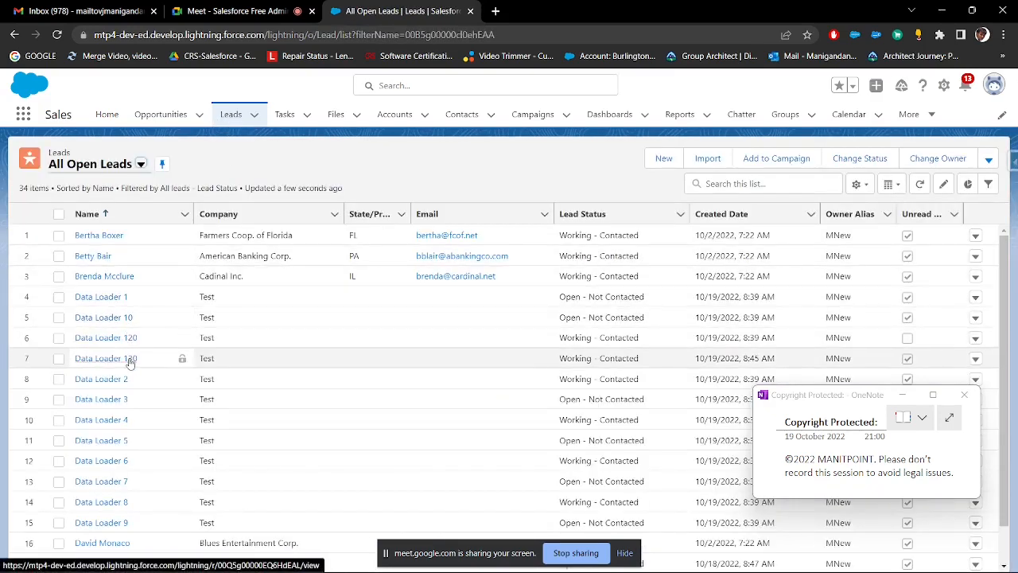
click(129, 359)
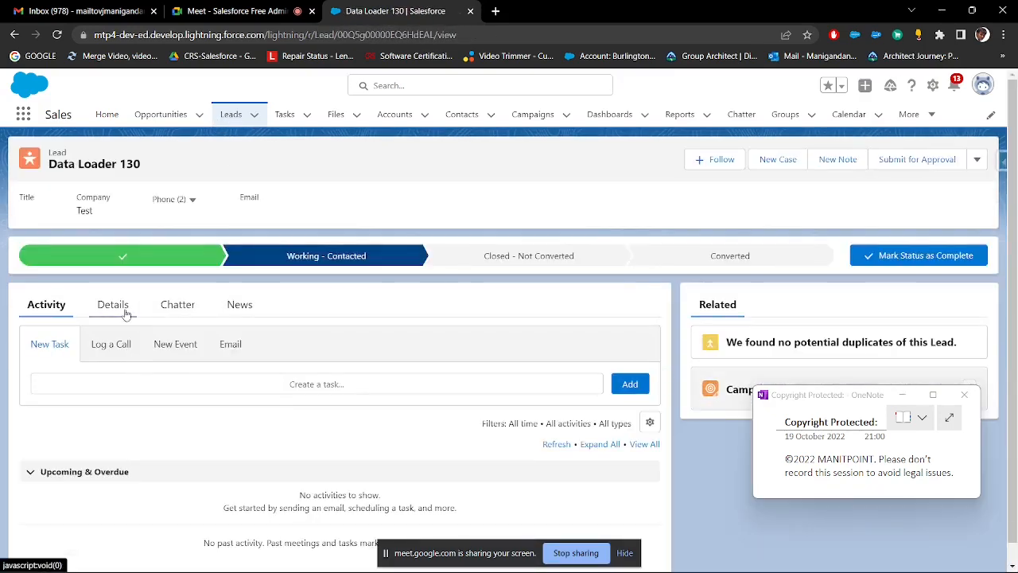
click(124, 313)
scroll(127, 358, down, 2)
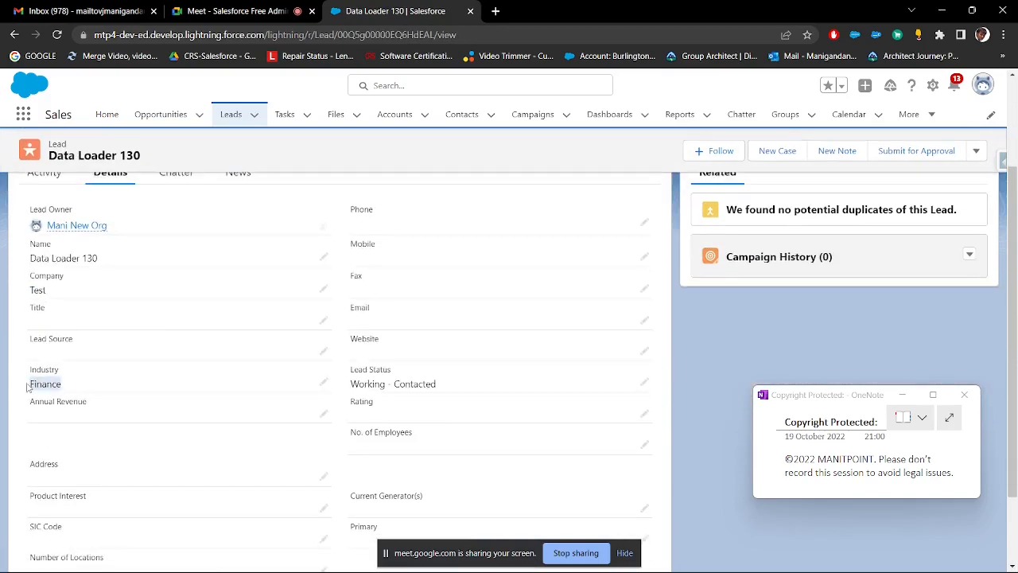
scroll(238, 342, up, 2)
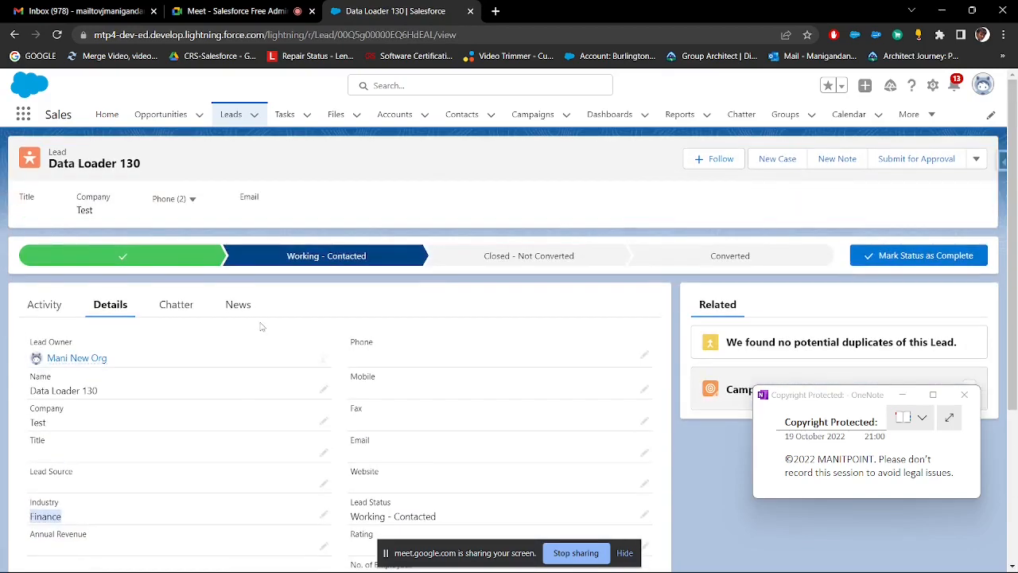
Step: Move the copyright note off the record, bring Data Loader forward, and switch to Lead upsert.csv in Excel to check the existing lead's last name
drag(818, 397, 800, 445)
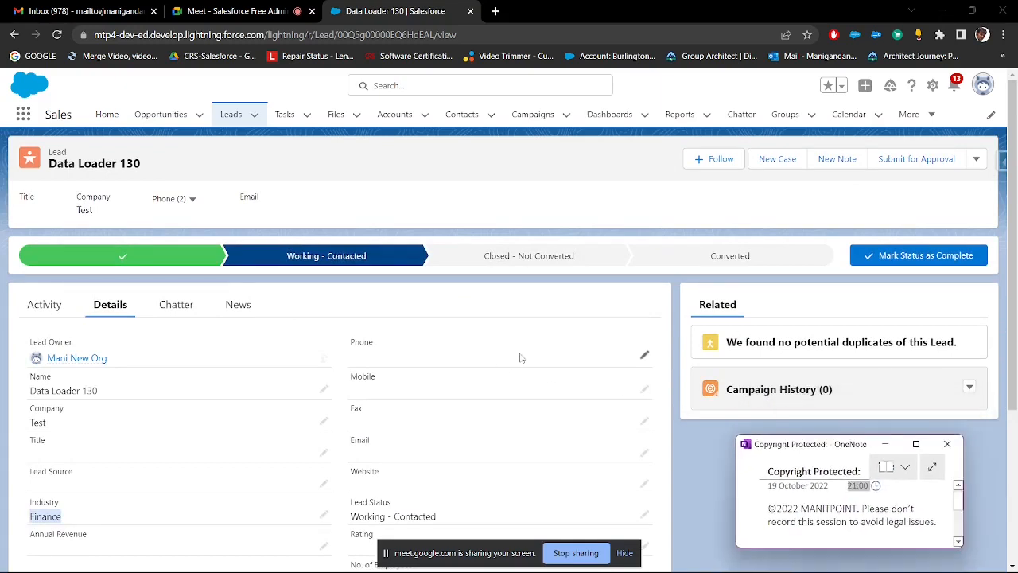
mouse_move(754, 568)
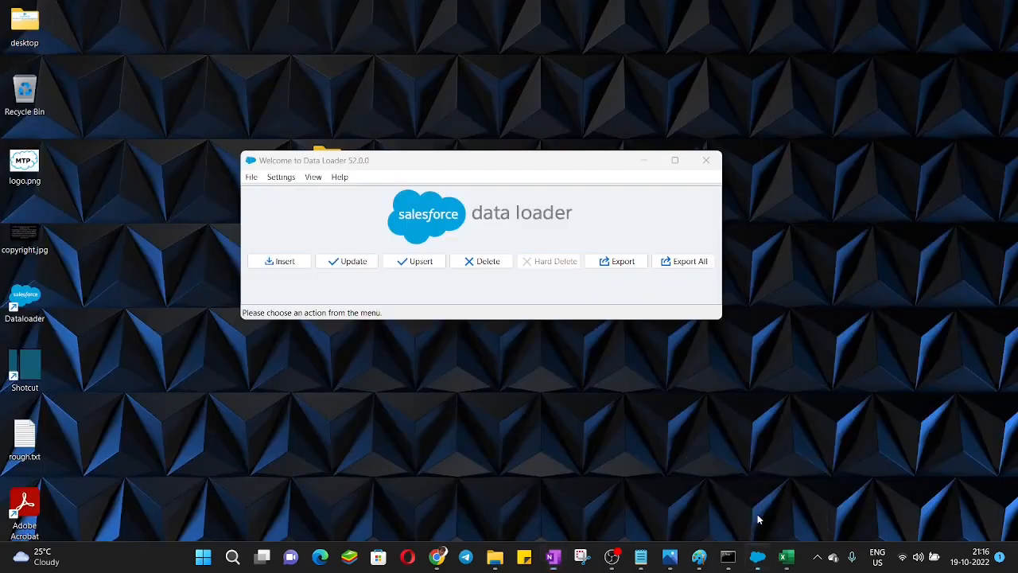
click(756, 517)
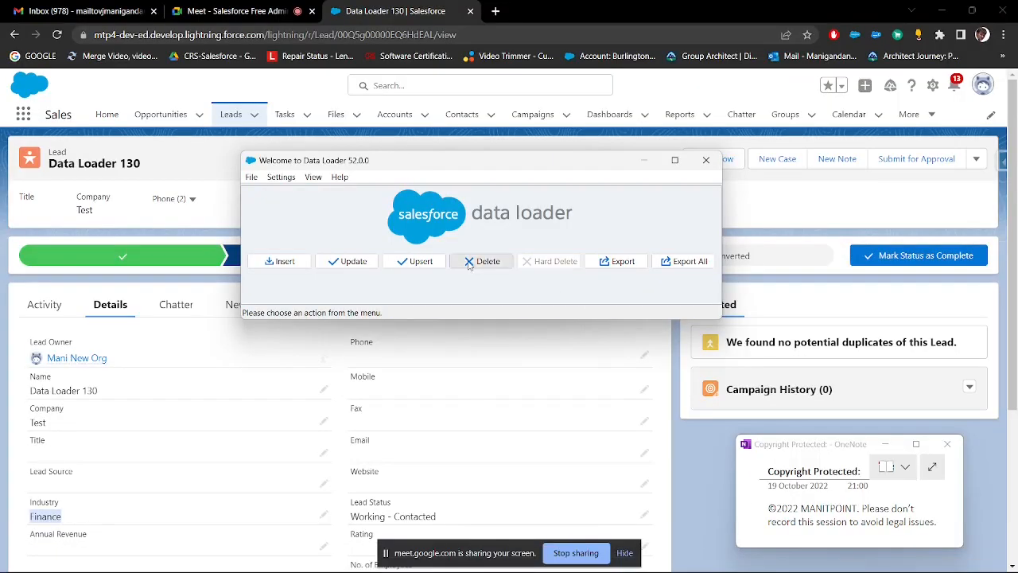
mouse_move(798, 566)
click(794, 547)
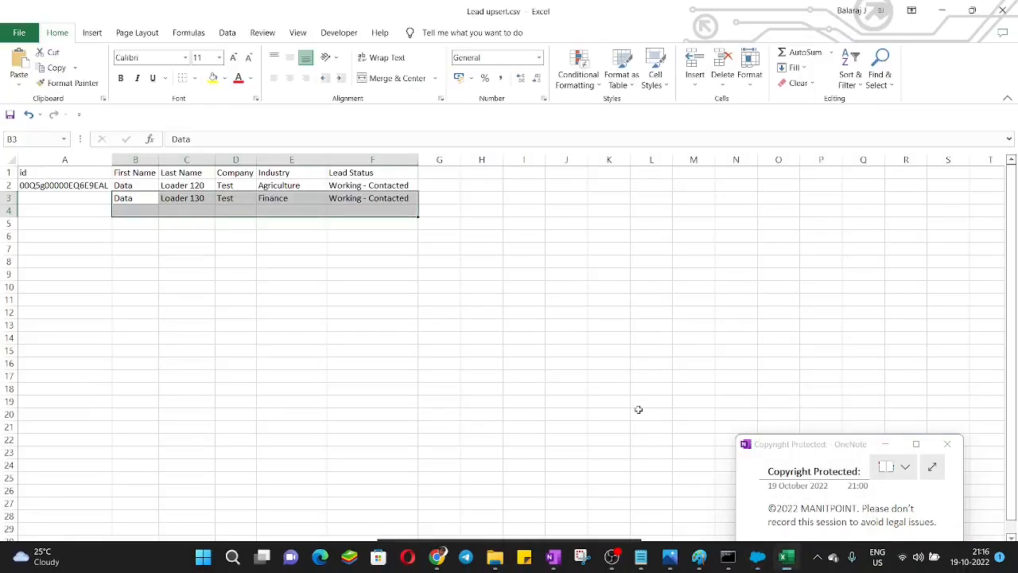
click(222, 273)
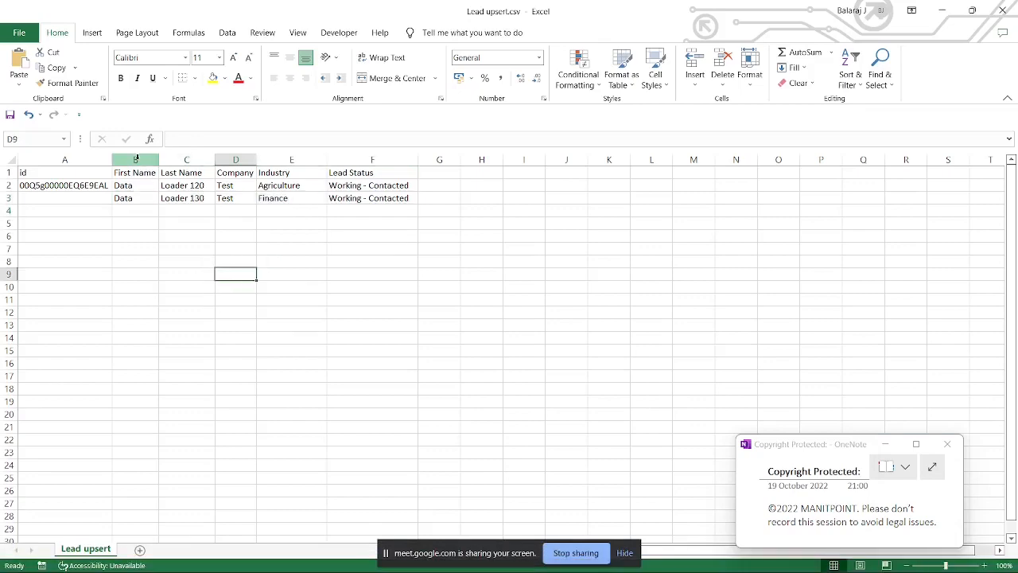
click(181, 185)
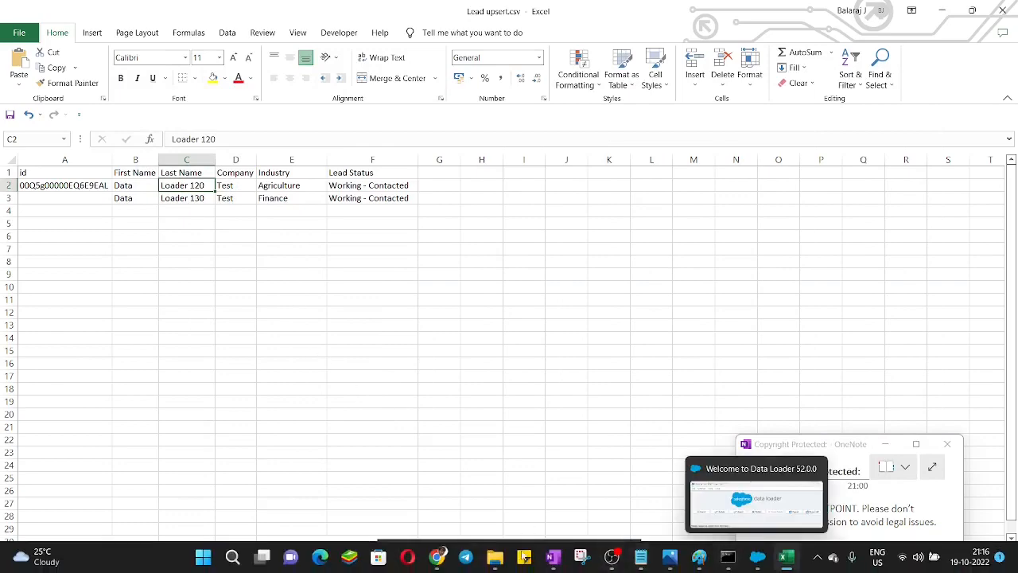
Step: Switch to Salesforce in Chrome and open the details of the Data Loader 120 lead from the All Open Leads list
mouse_move(438, 557)
click(365, 487)
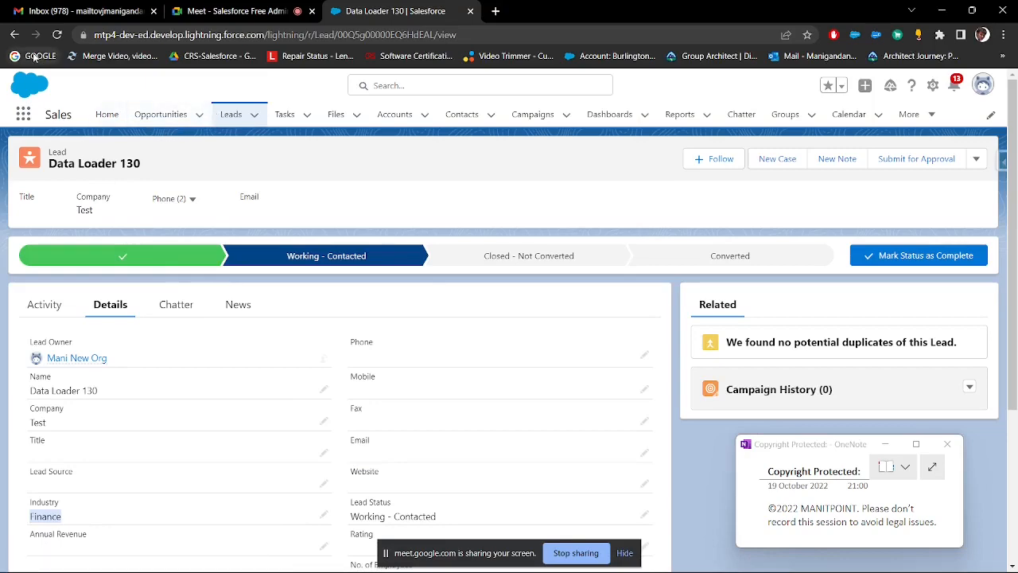
click(15, 37)
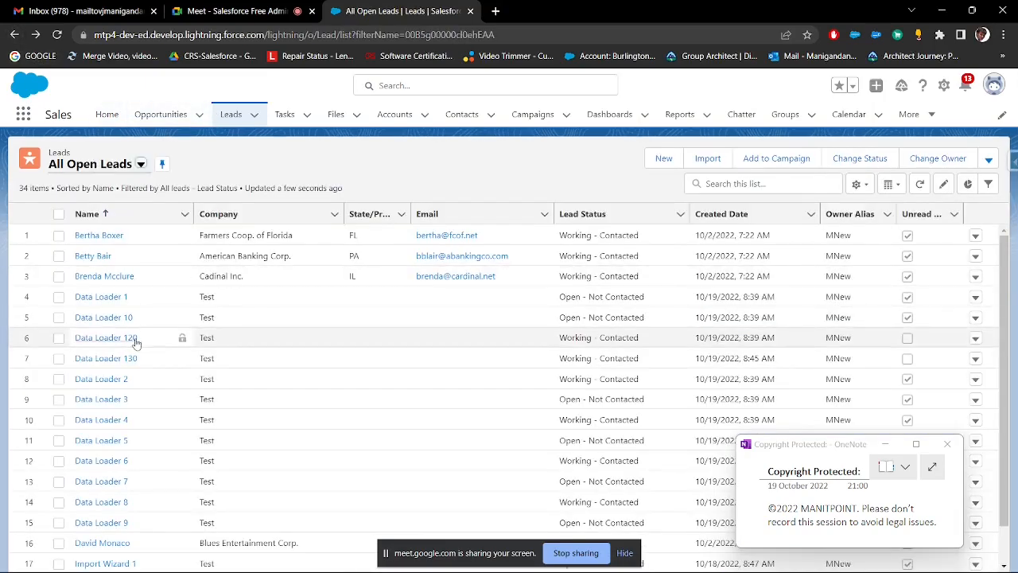
click(132, 339)
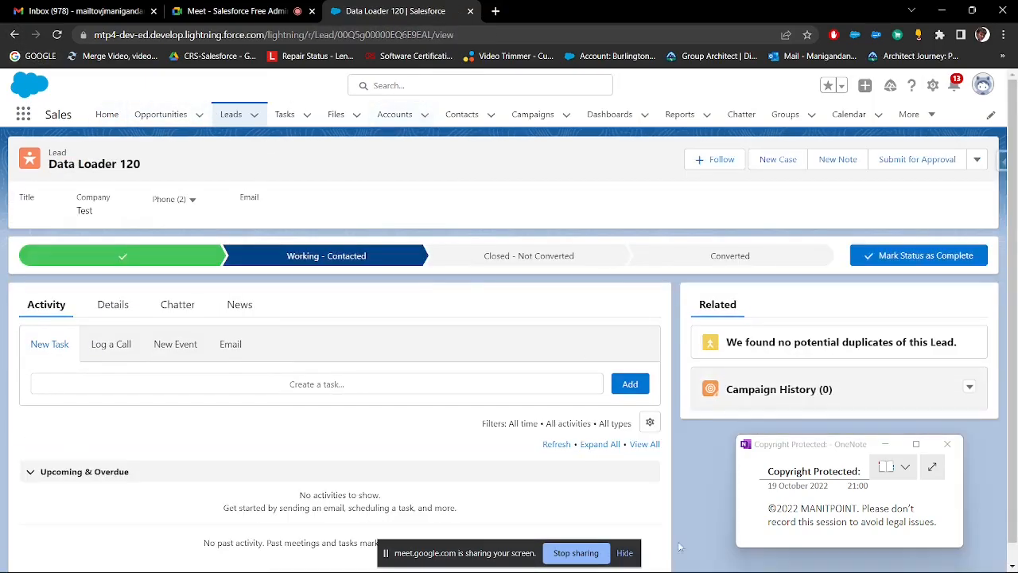
click(113, 305)
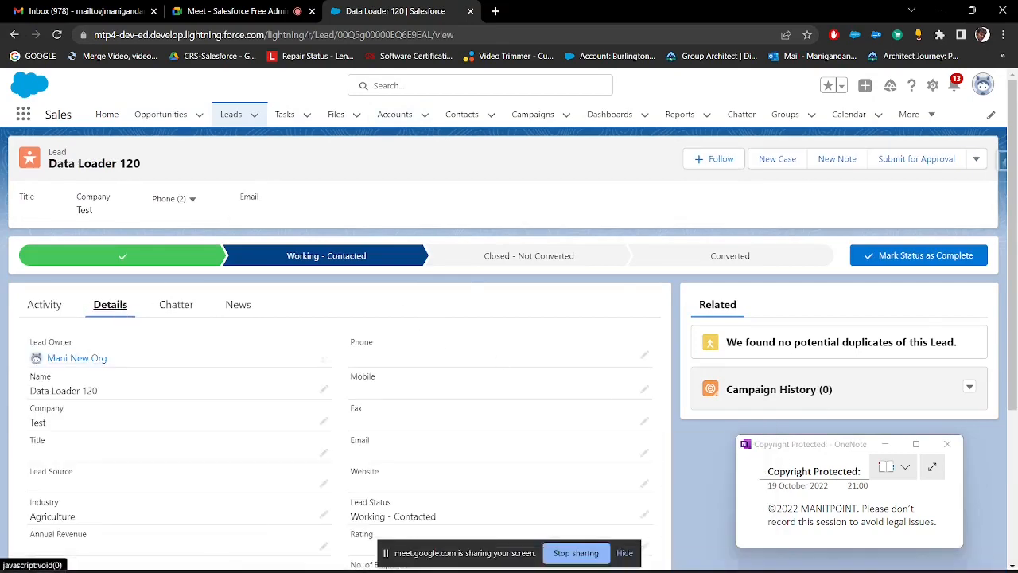
click(783, 557)
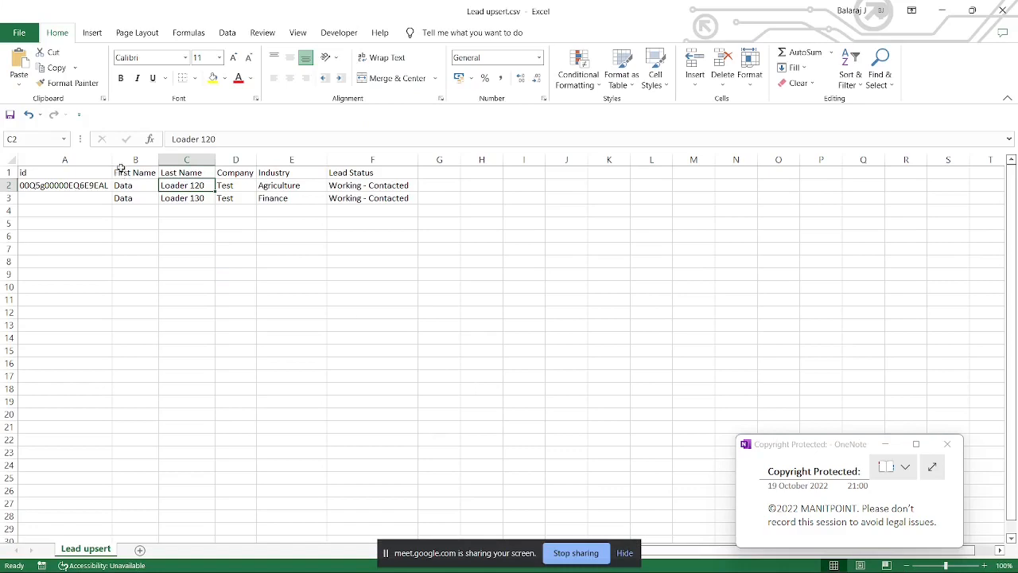
drag(124, 159, 395, 158)
key(Delete)
click(129, 232)
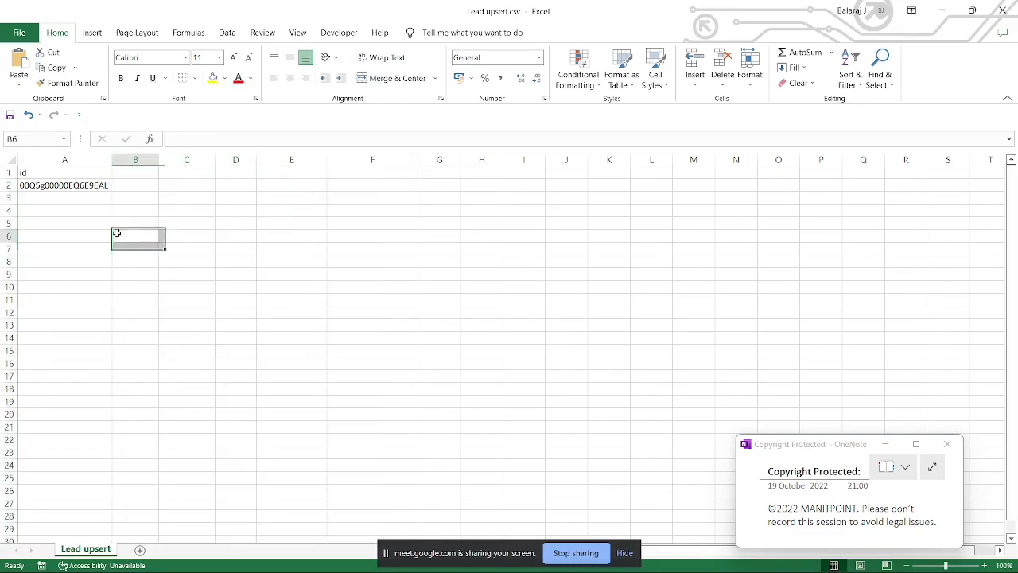
click(65, 185)
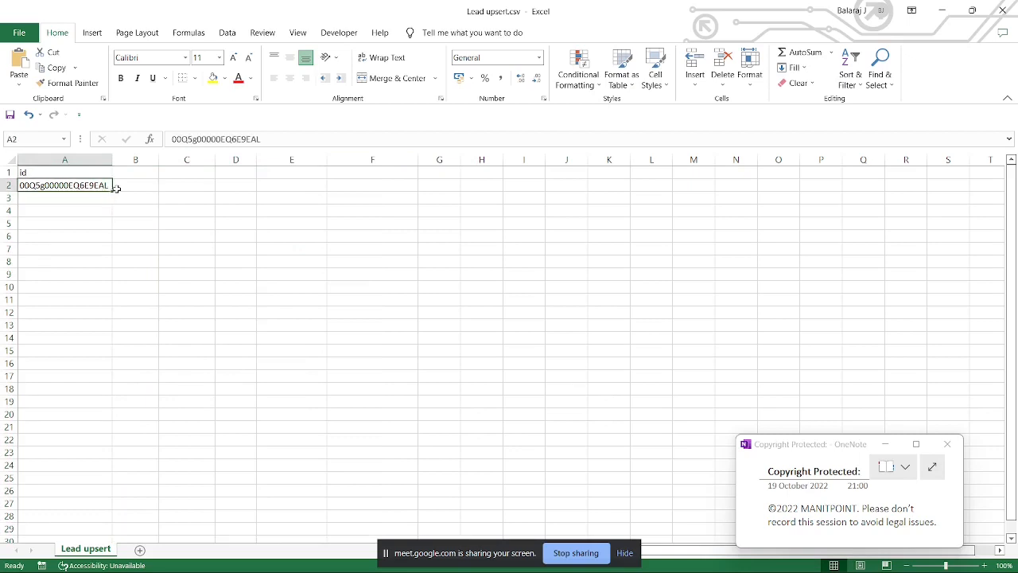
key(ctrl+z)
click(546, 230)
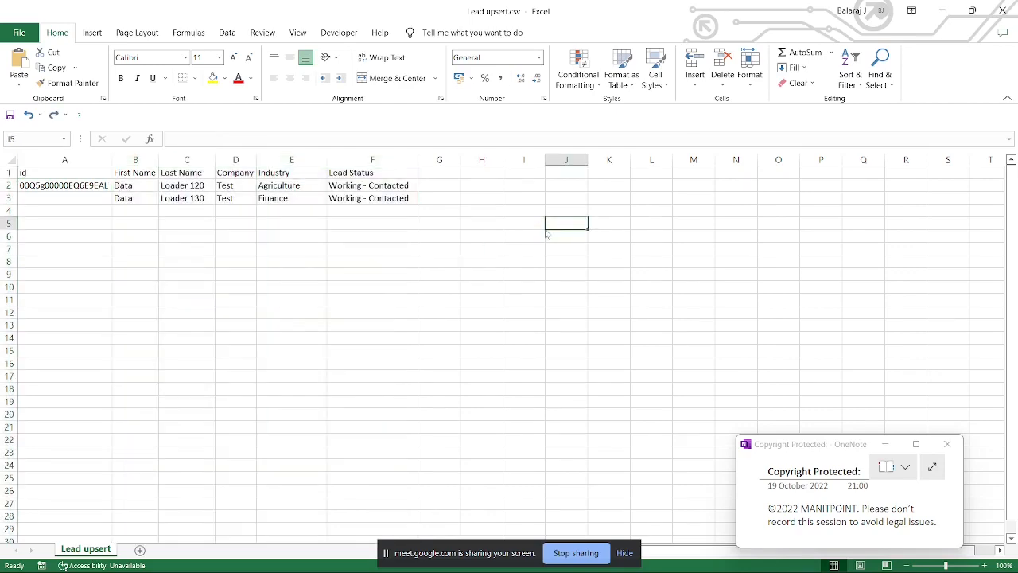
Step: Save a copy of the upsert sheet in the Import_DL folder as Lead Delete.csv
key(F12)
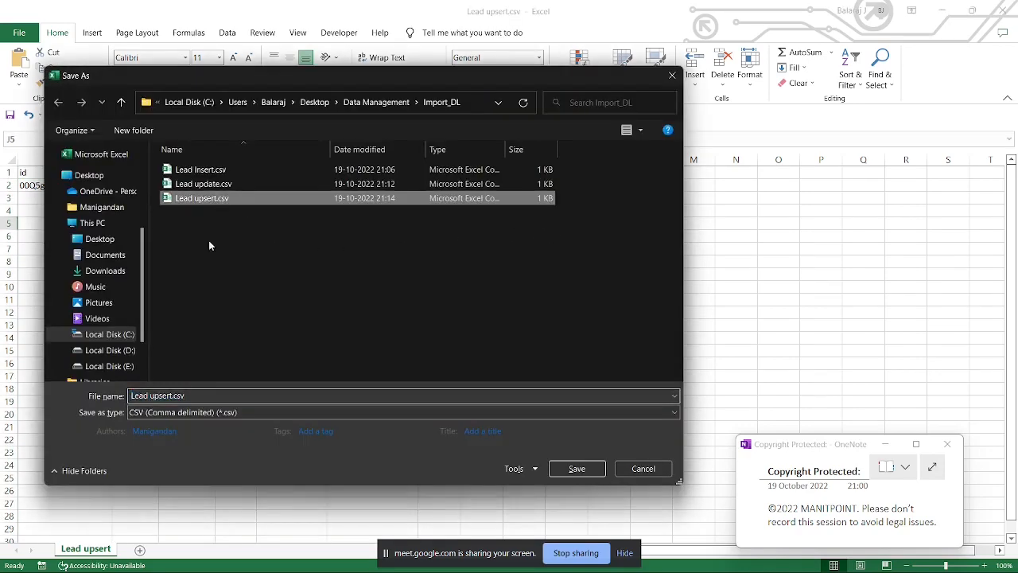
click(172, 395)
click(172, 396)
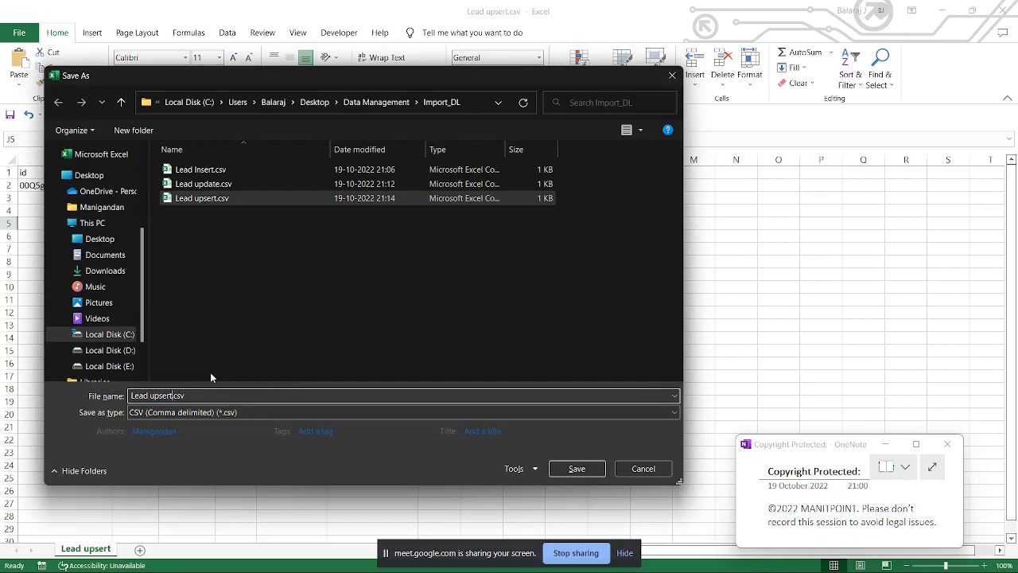
key(BackSpace)
key(BackSpace)
key(BackSpace)
key(BackSpace)
key(BackSpace)
key(BackSpace)
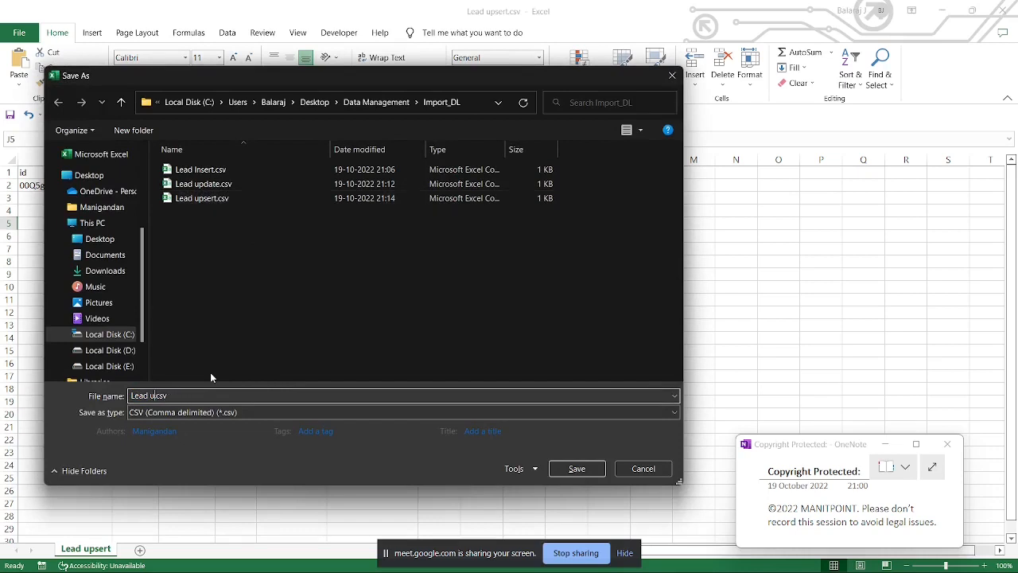
text(Delee)
key(BackSpace)
text(te)
key(Return)
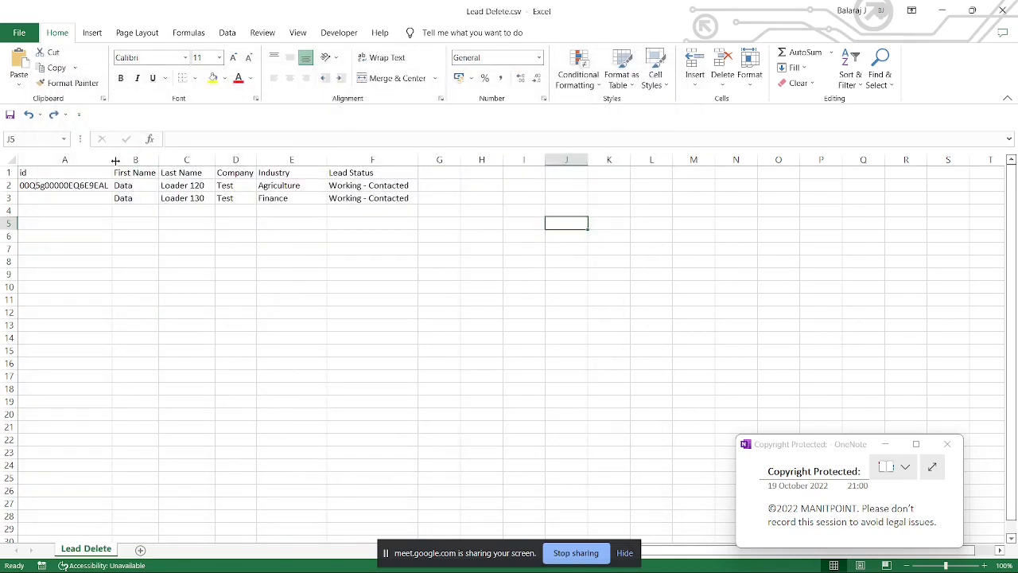
Step: Delete the columns from First Name to Lead Status, keeping only the id column
drag(120, 160, 374, 159)
right_click(382, 162)
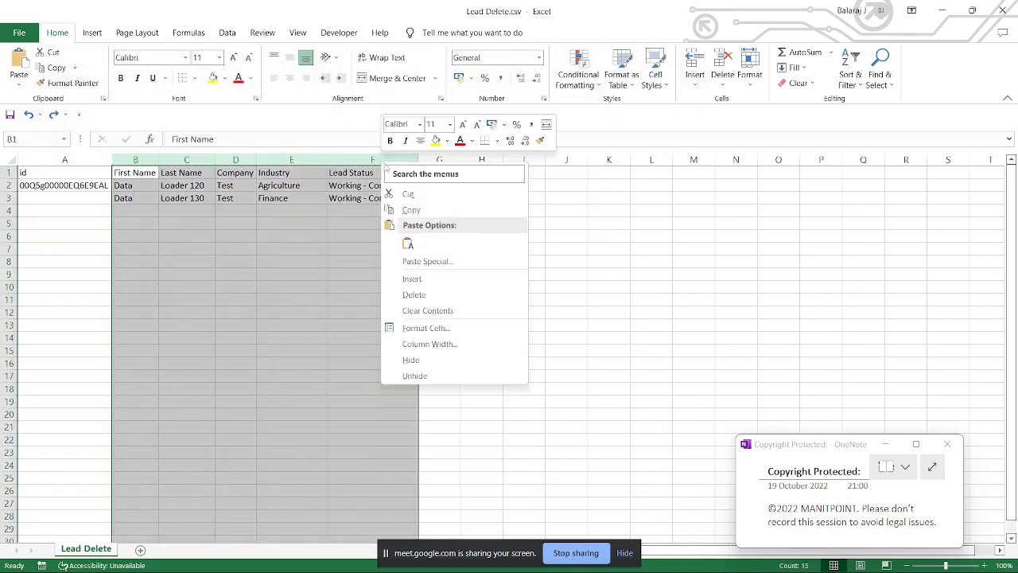
click(450, 295)
click(448, 283)
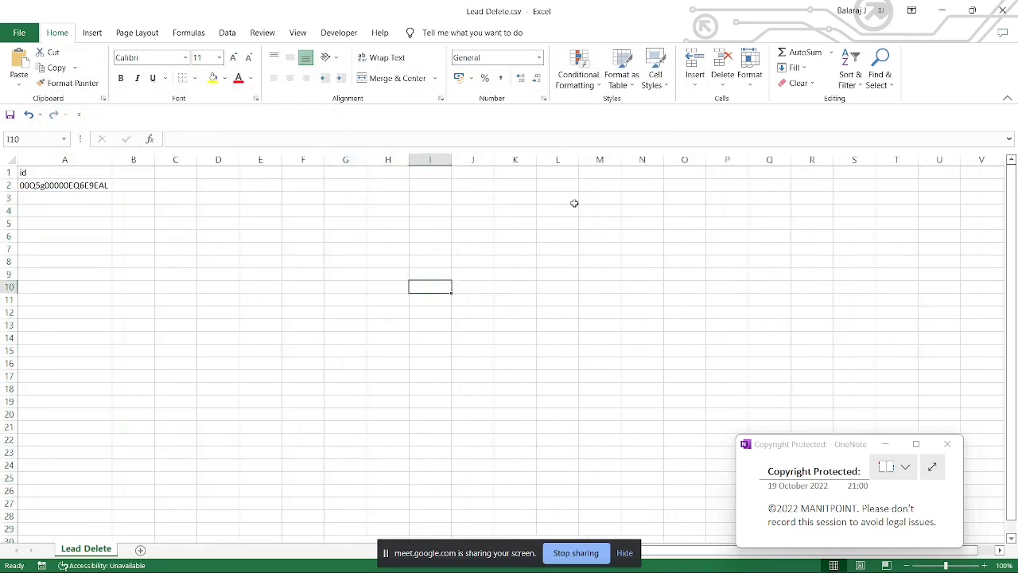
Step: Switch to Data Loader and start a Delete operation on the Lead object, loading Lead Delete.csv from the Import_DL folder
click(760, 564)
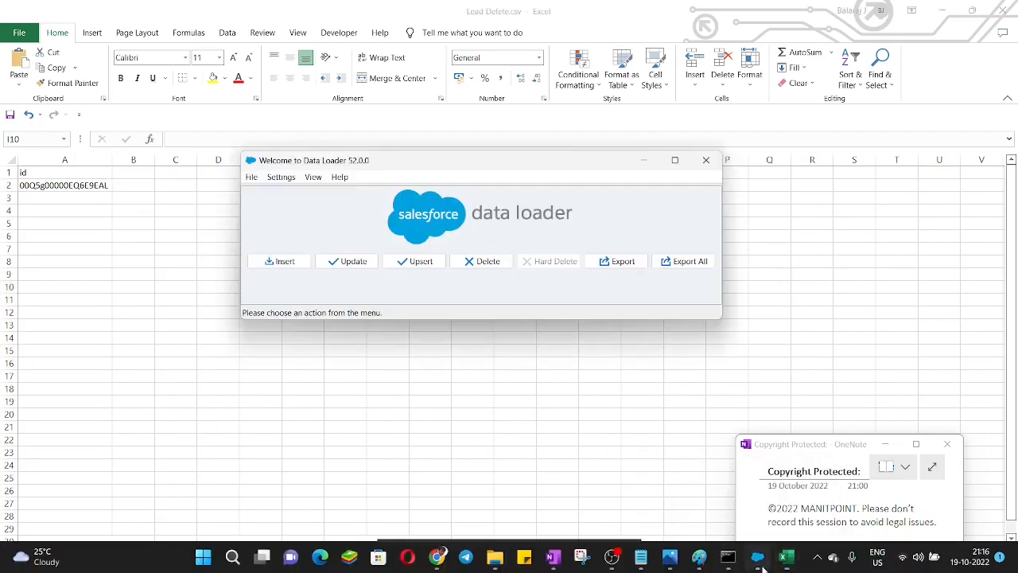
click(476, 265)
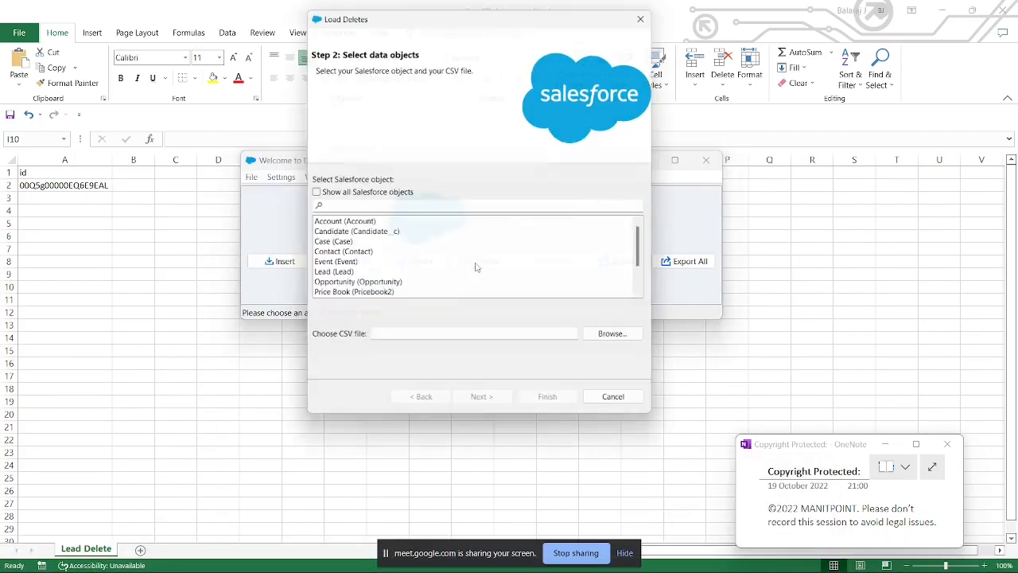
click(322, 276)
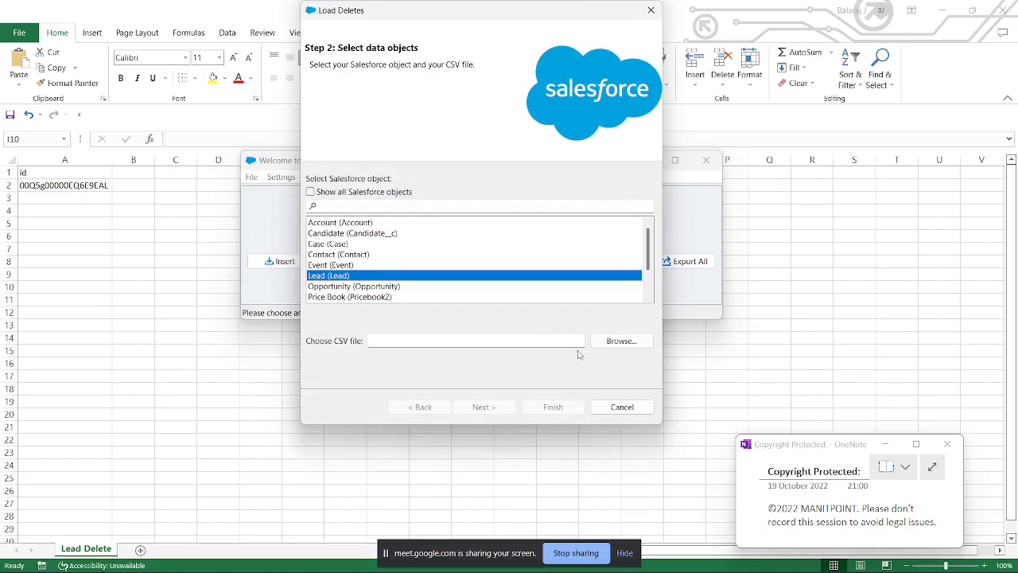
click(619, 341)
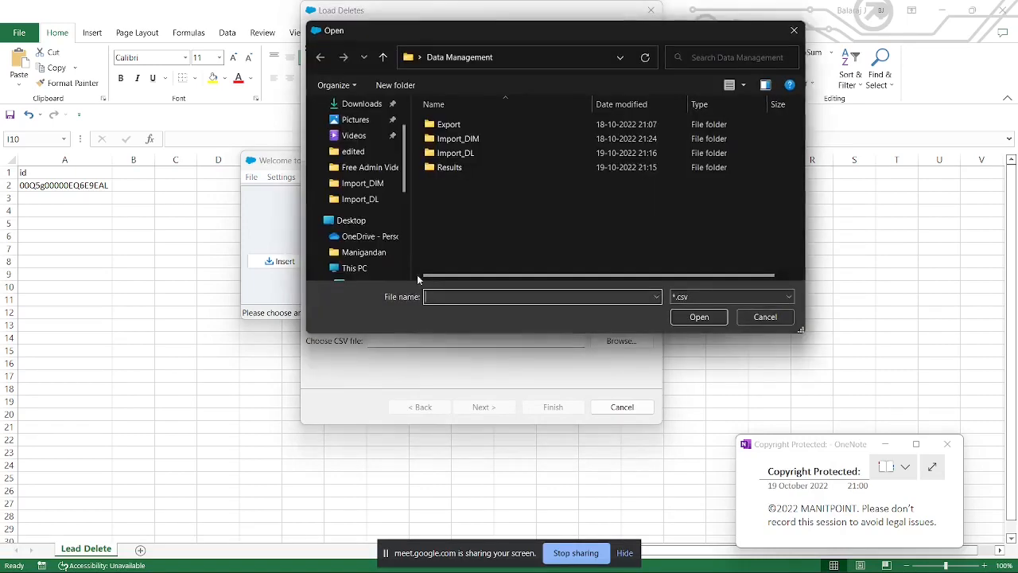
double_click(453, 154)
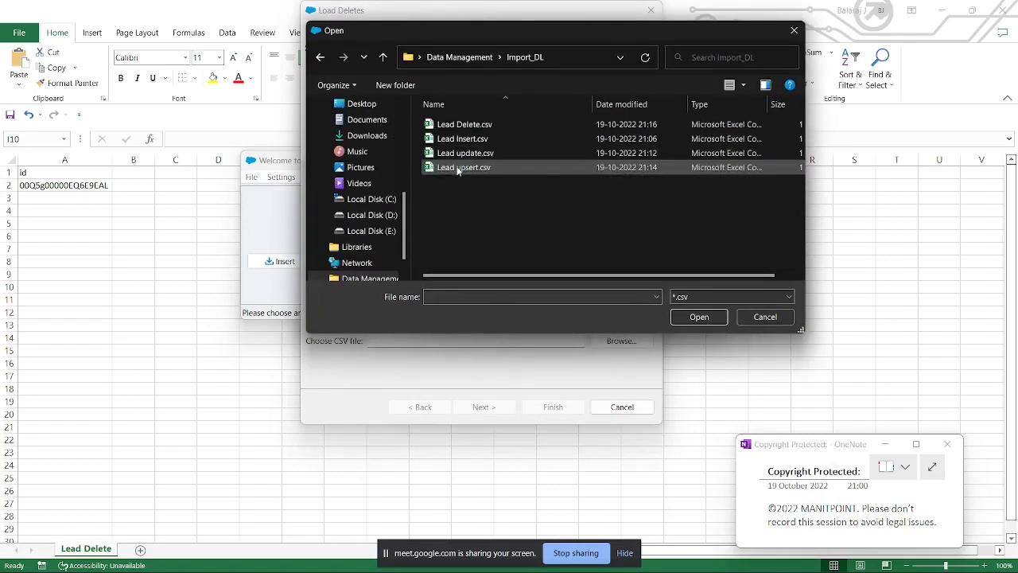
double_click(465, 124)
click(500, 406)
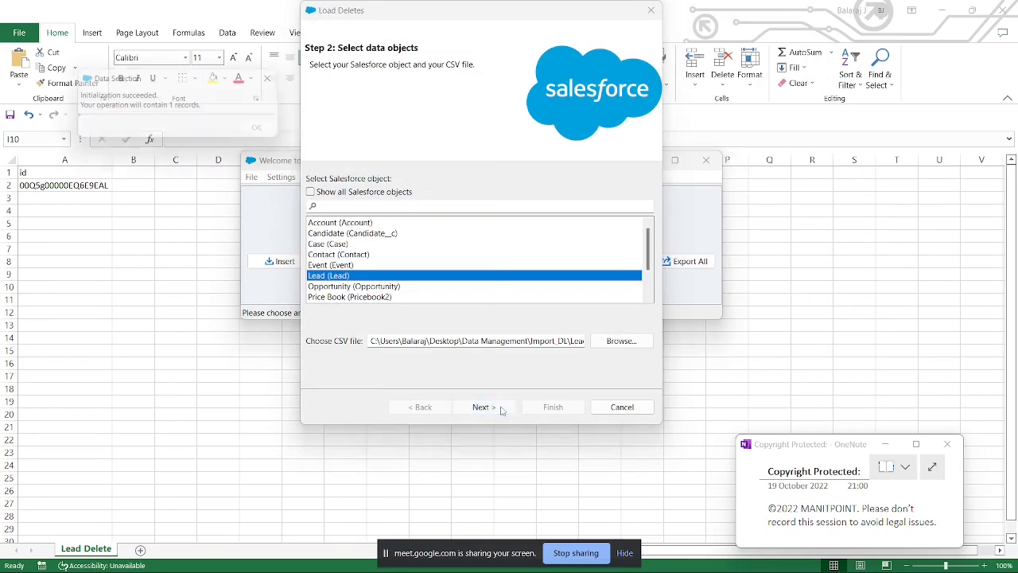
click(265, 130)
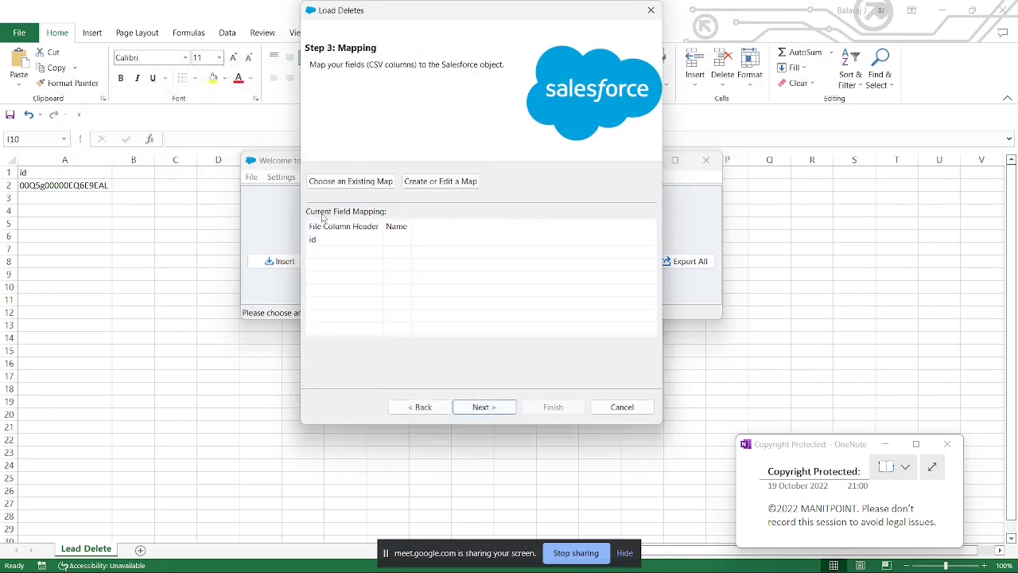
Step: Load the existing field map Lead Mapping.sdl from the Data Management folder for the id column
click(350, 181)
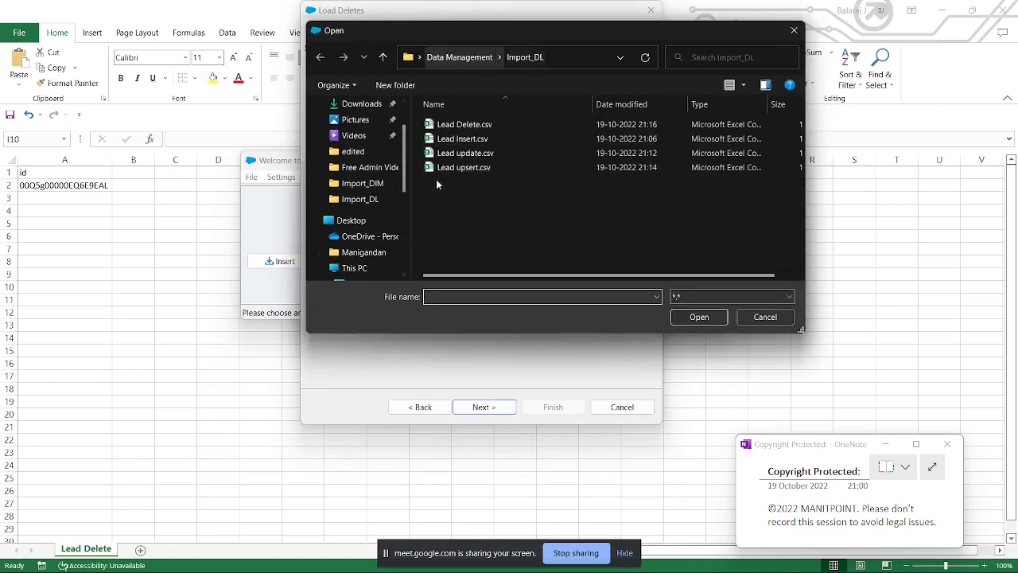
click(459, 58)
double_click(470, 185)
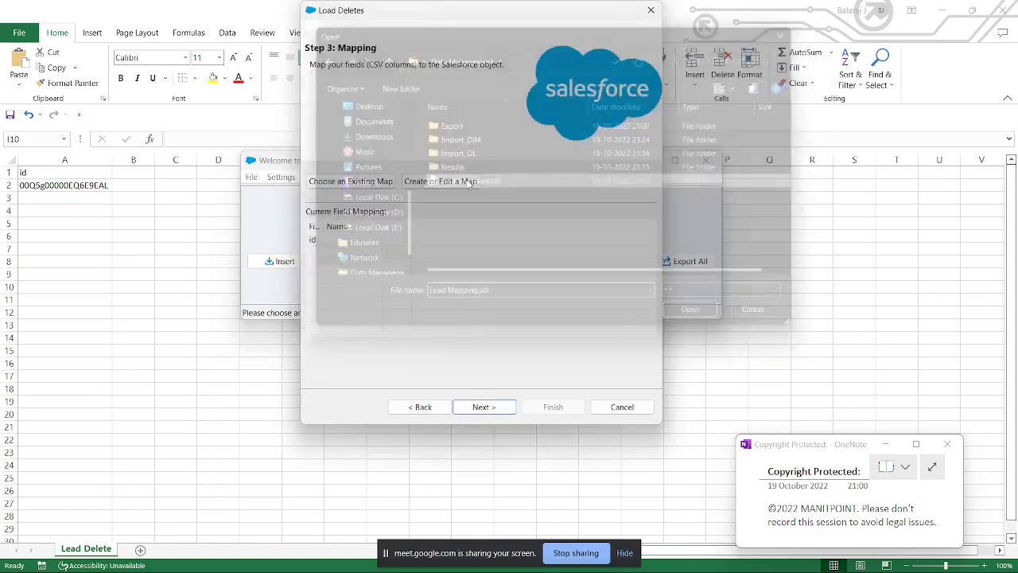
Step: Run the lead deletion with the preset results directory, accept the Recycle Bin warning and close the finished operation
click(477, 407)
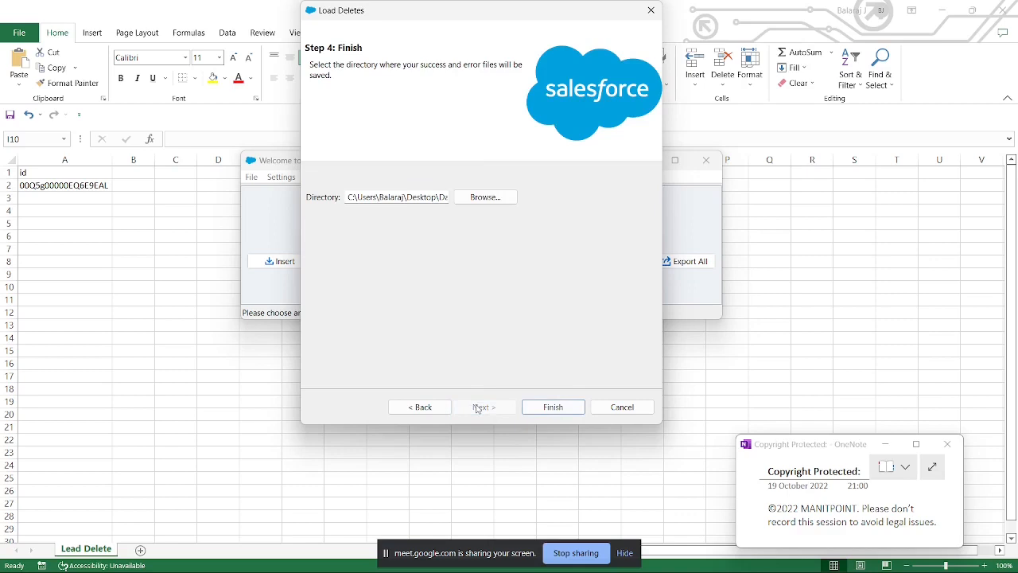
click(559, 404)
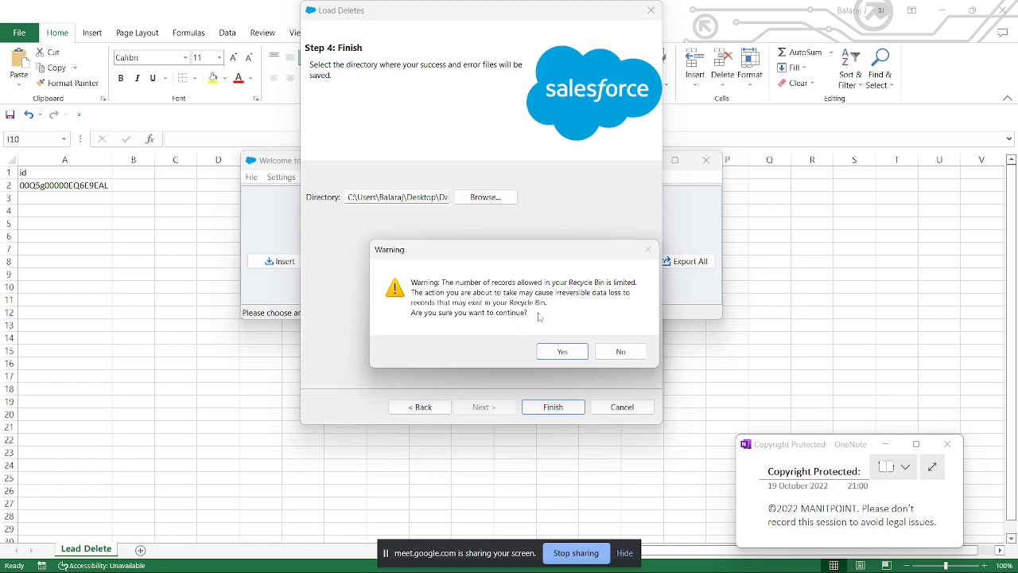
click(561, 352)
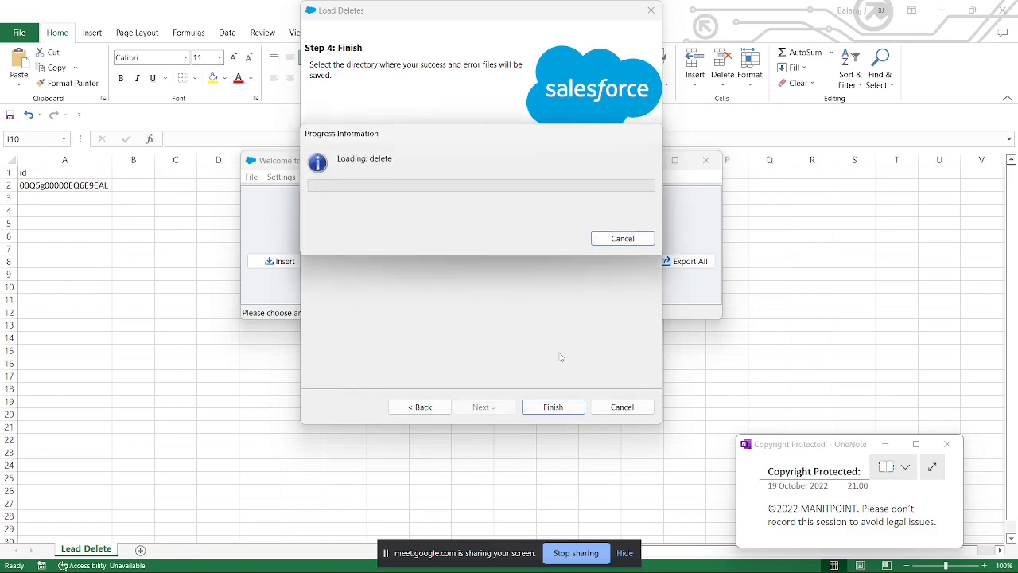
click(387, 183)
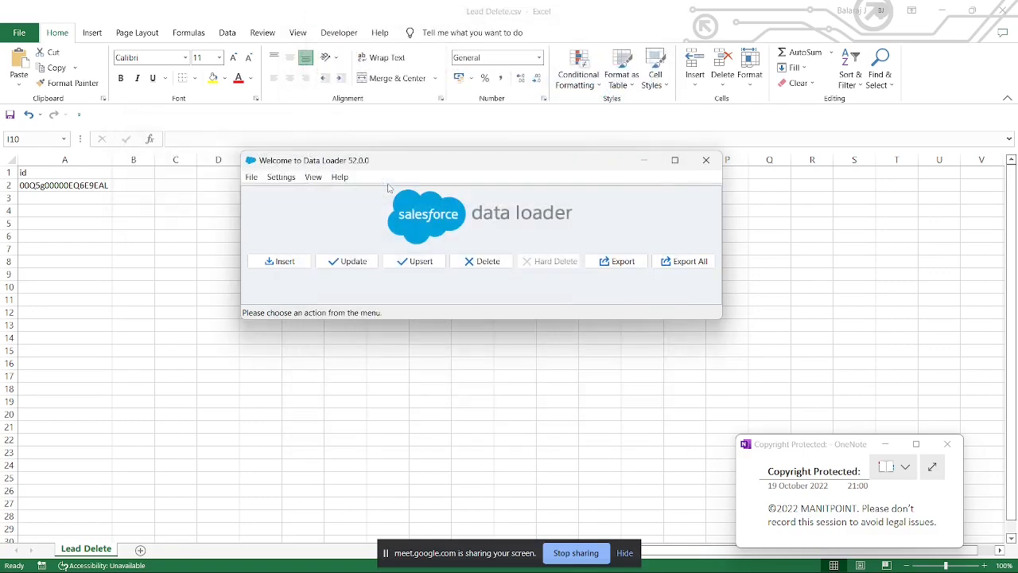
Step: Switch to Salesforce in Chrome and reload the Data Loader 120 record page to check the deletion
mouse_move(437, 557)
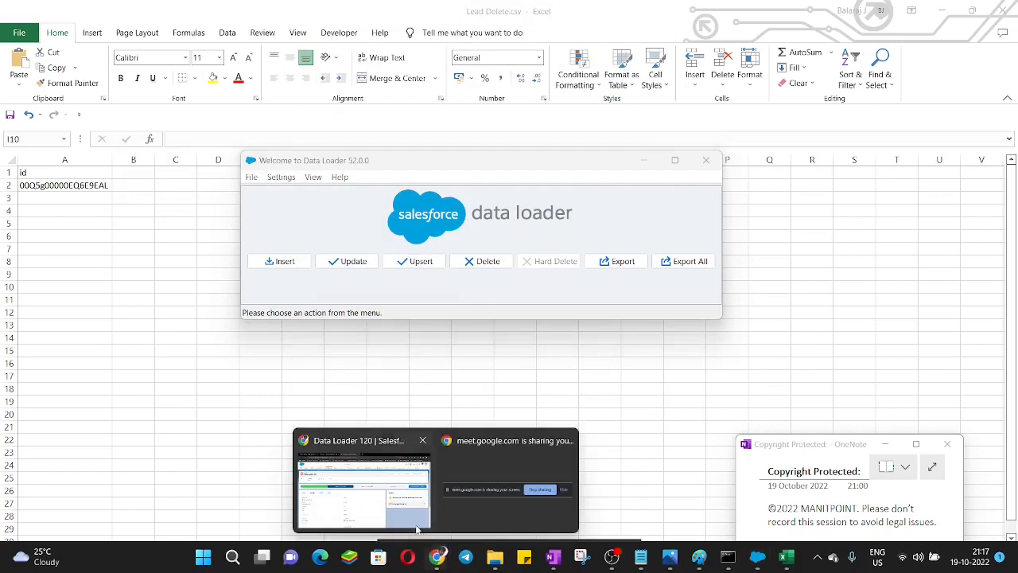
click(380, 497)
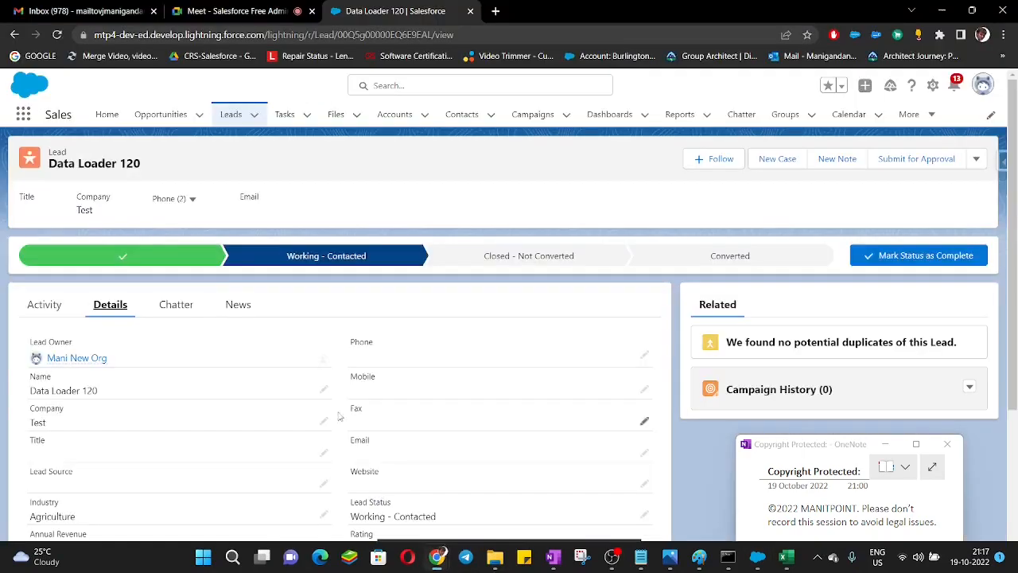
click(58, 35)
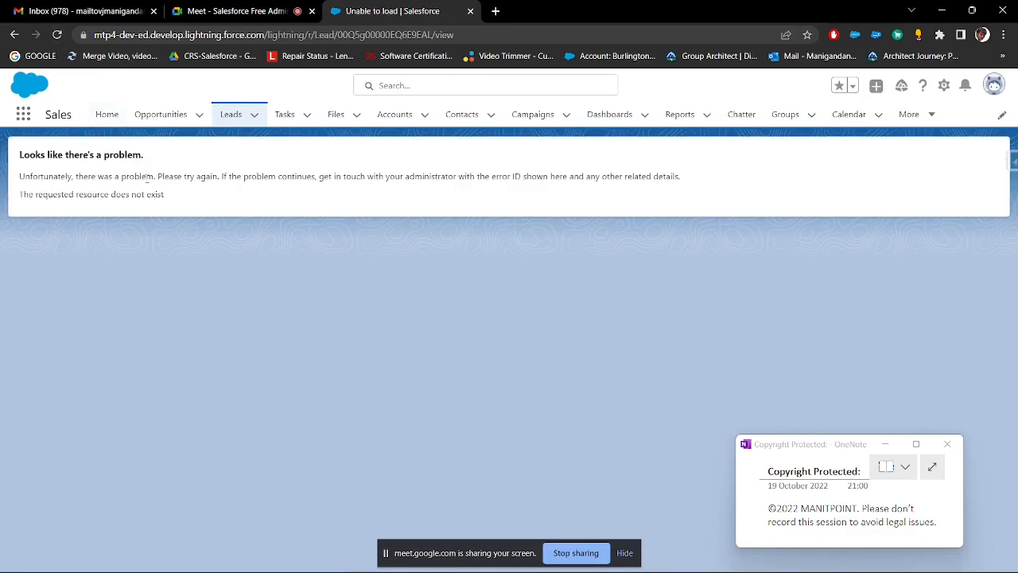
drag(176, 202, 26, 154)
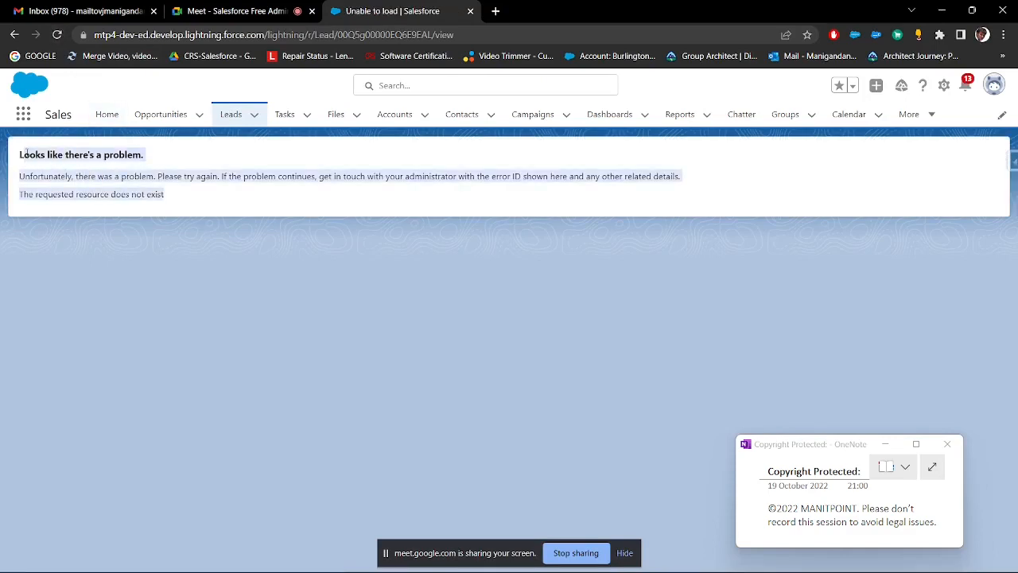
Step: Find the Recycle Bin by searching for "rec" in the App Launcher, open it and check for the Data Loader 120 lead
click(23, 114)
text(rec)
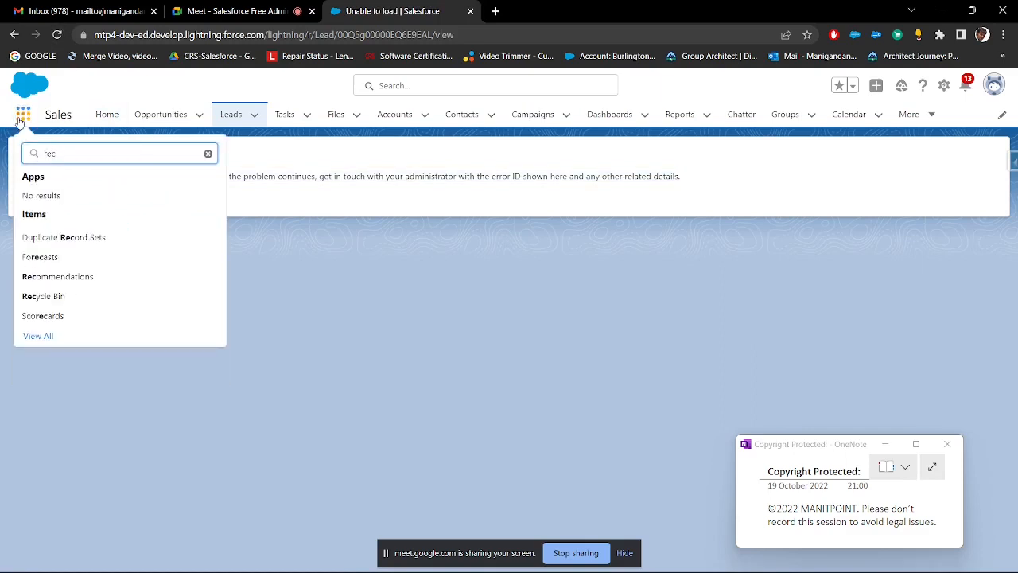
click(40, 298)
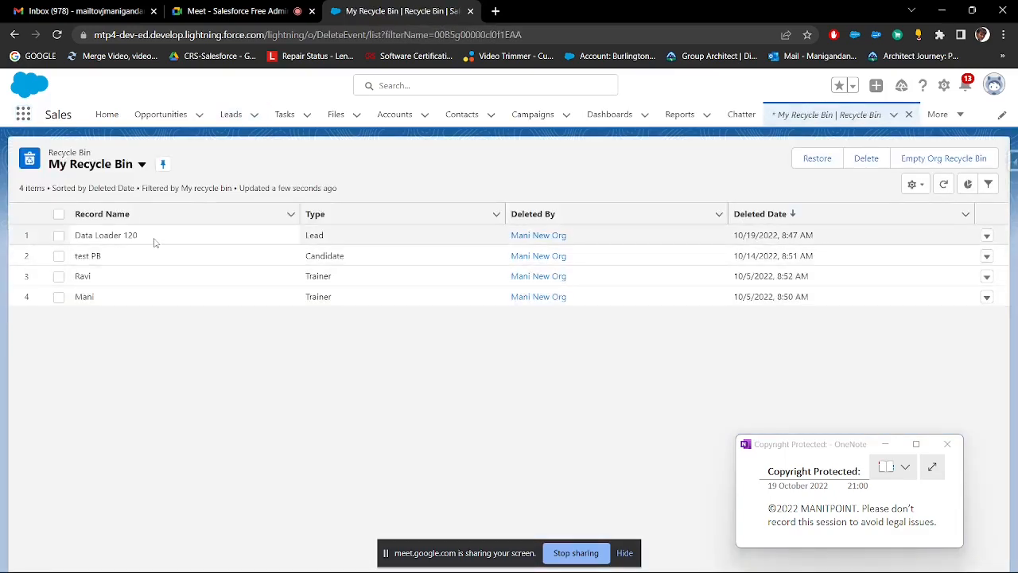
drag(152, 239, 77, 239)
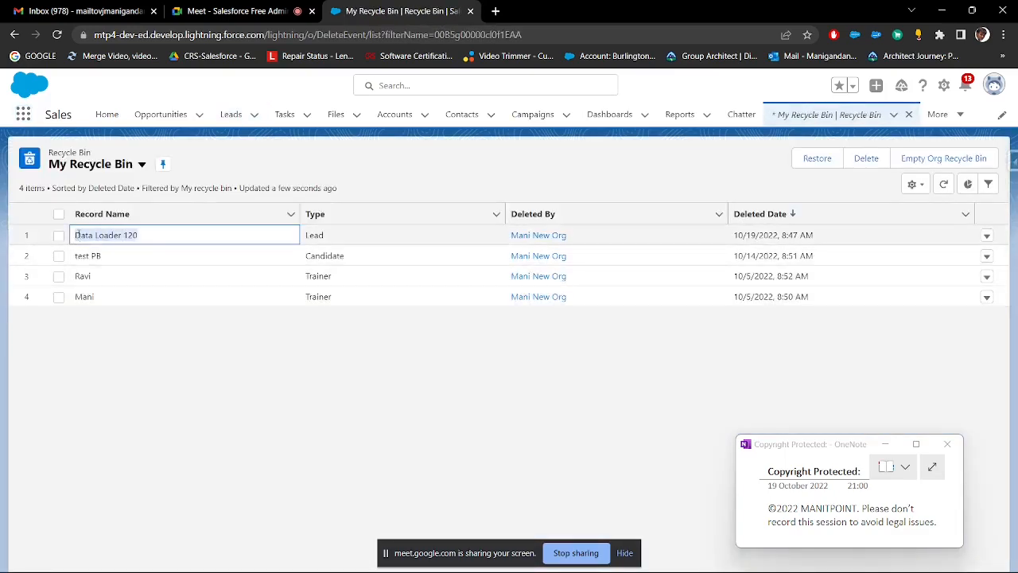
Step: Switch to Data Loader and start an Export of the Lead object with a new target file name for the extraction
mouse_move(880, 570)
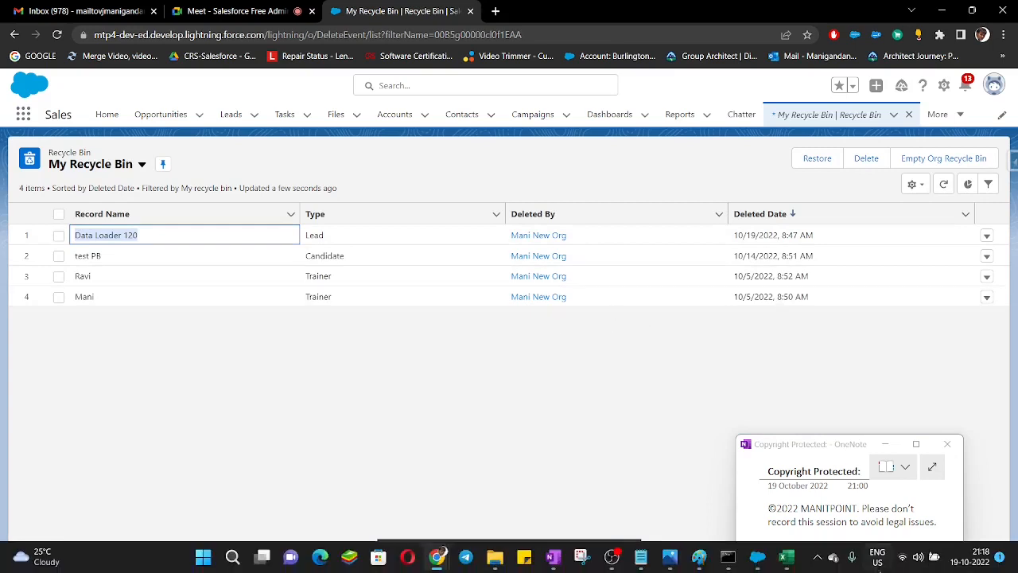
click(768, 560)
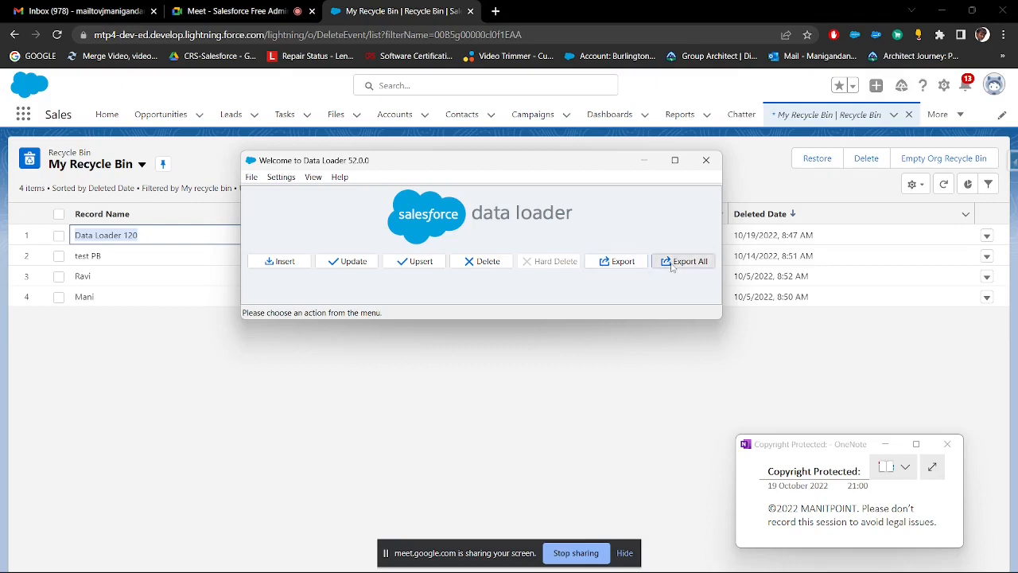
click(617, 263)
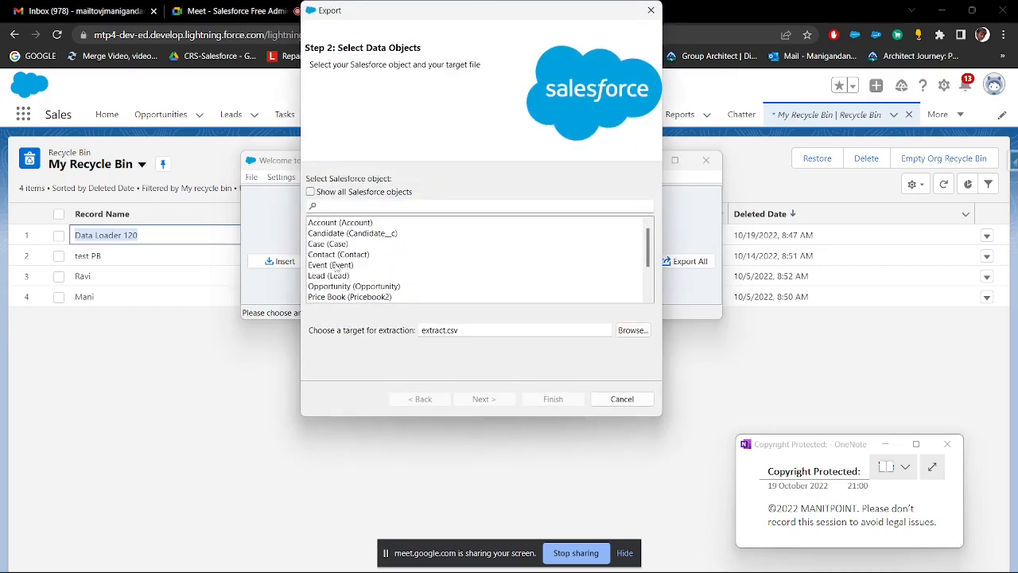
click(330, 275)
click(469, 330)
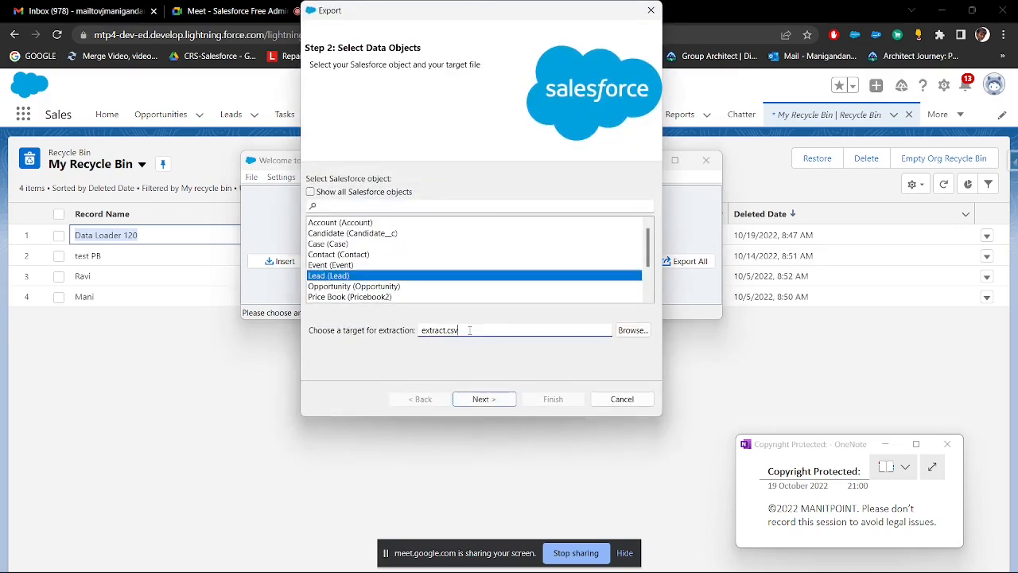
key(ctrl+a)
text(L)
click(483, 398)
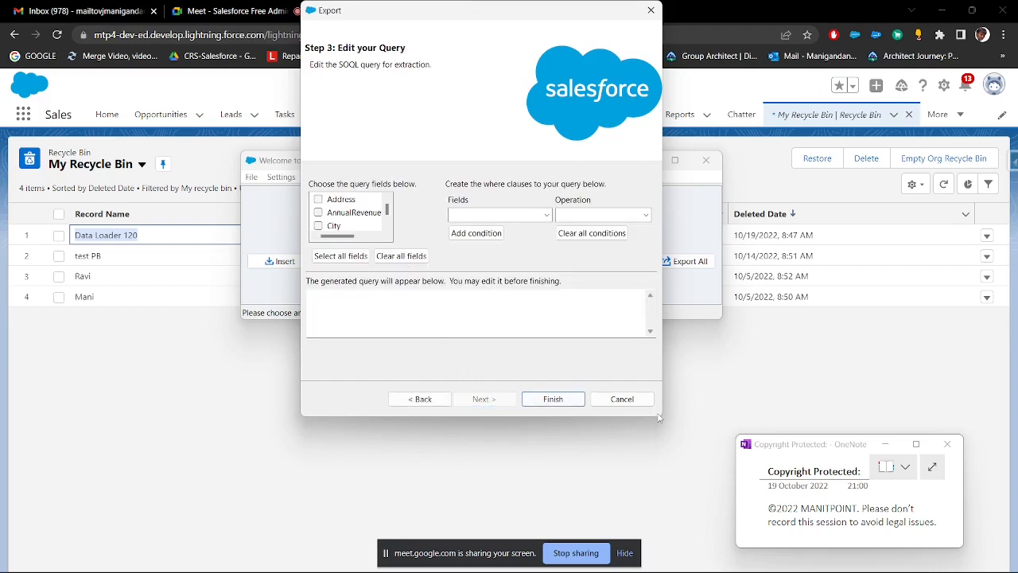
Step: Enlarge the Export dialog and include the Id, Industry, Name and Status fields in the Lead query
drag(660, 417, 929, 543)
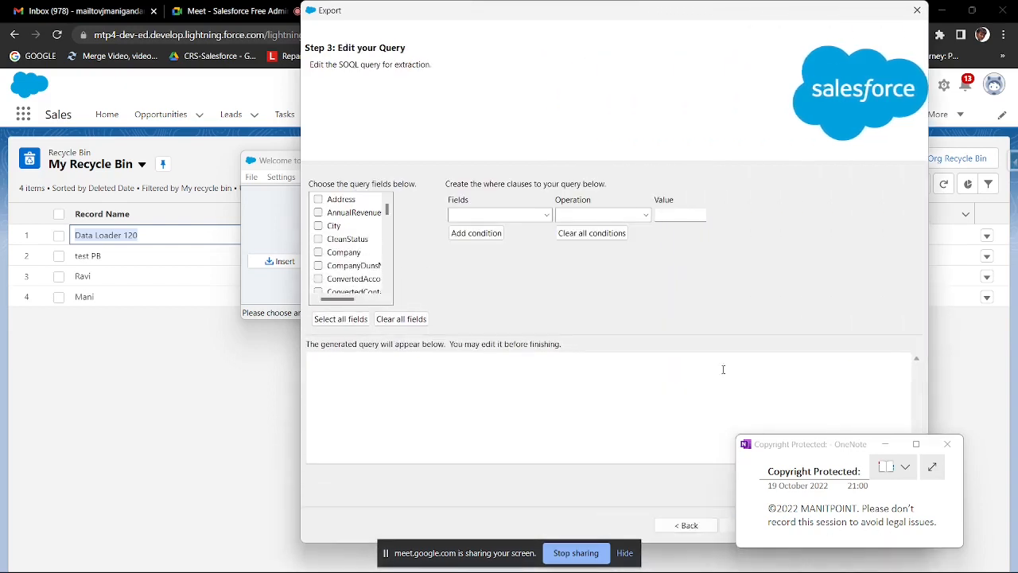
drag(419, 15, 181, 15)
drag(108, 299, 100, 303)
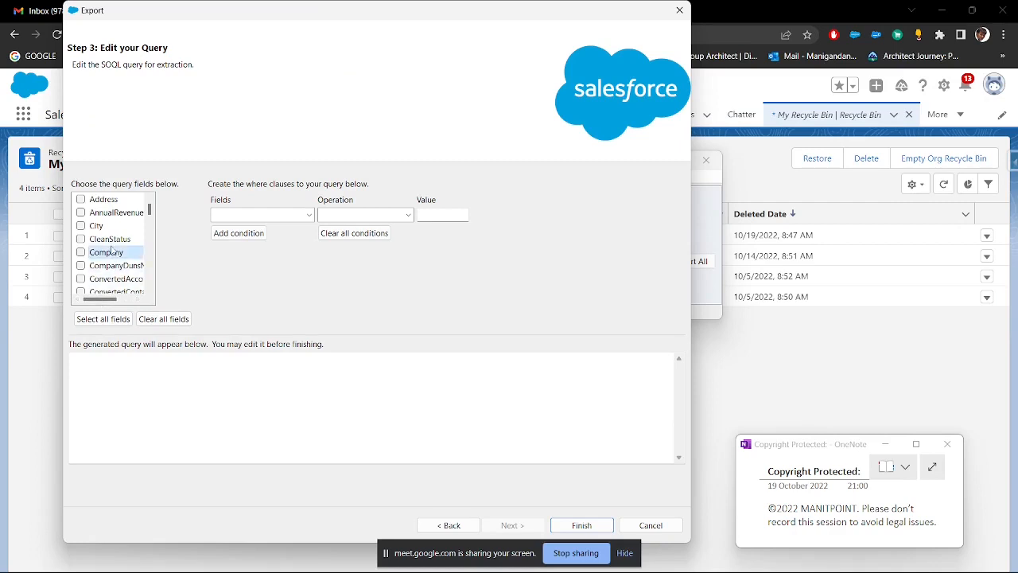
scroll(112, 251, down, 10)
click(81, 199)
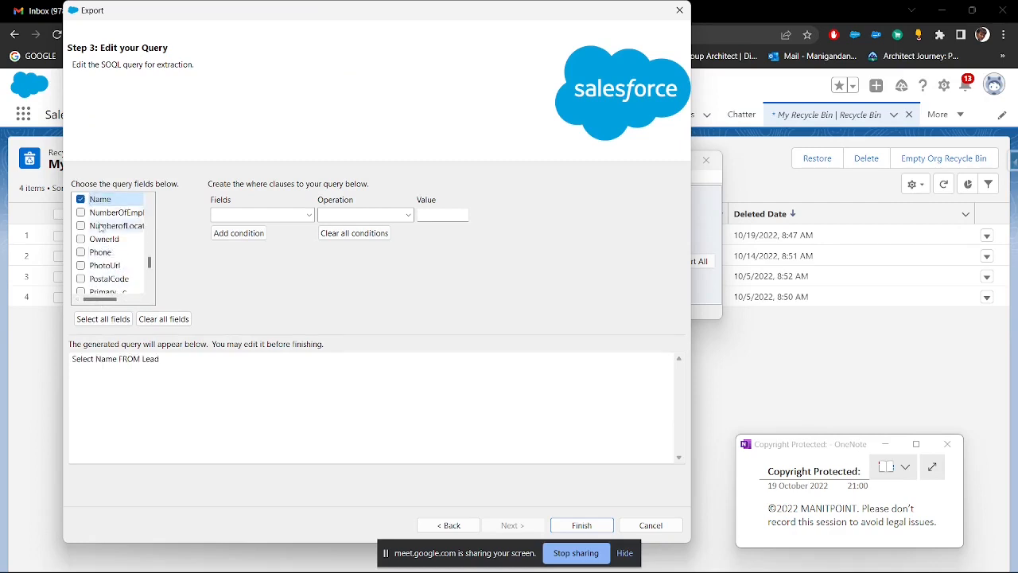
scroll(96, 213, up, 4)
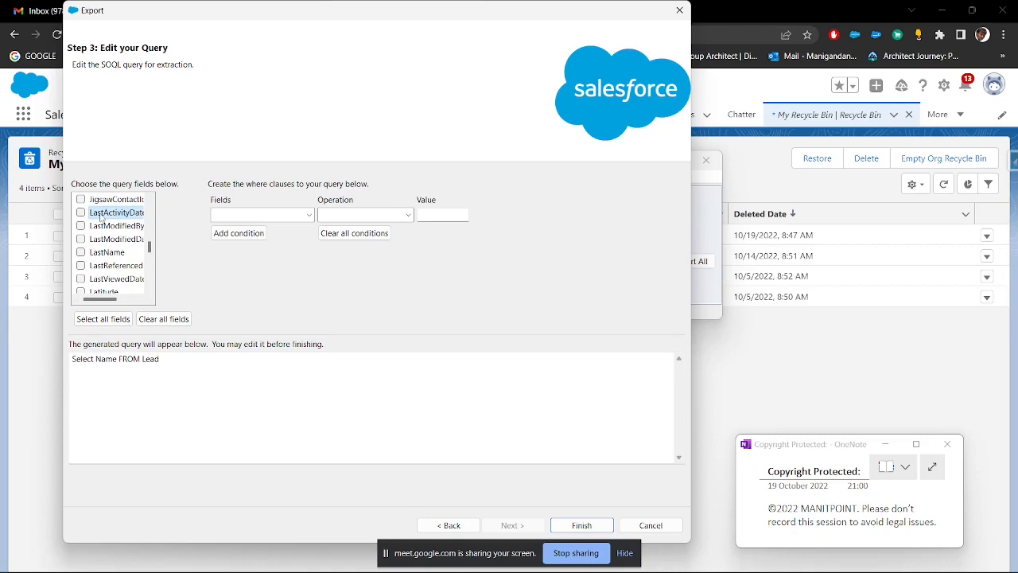
scroll(101, 216, up, 2)
click(82, 200)
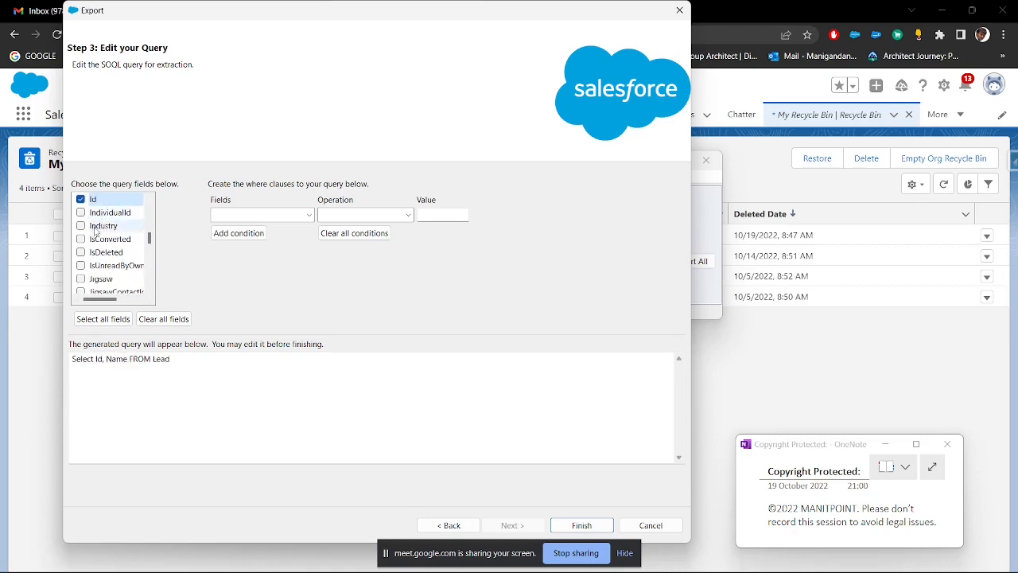
click(82, 226)
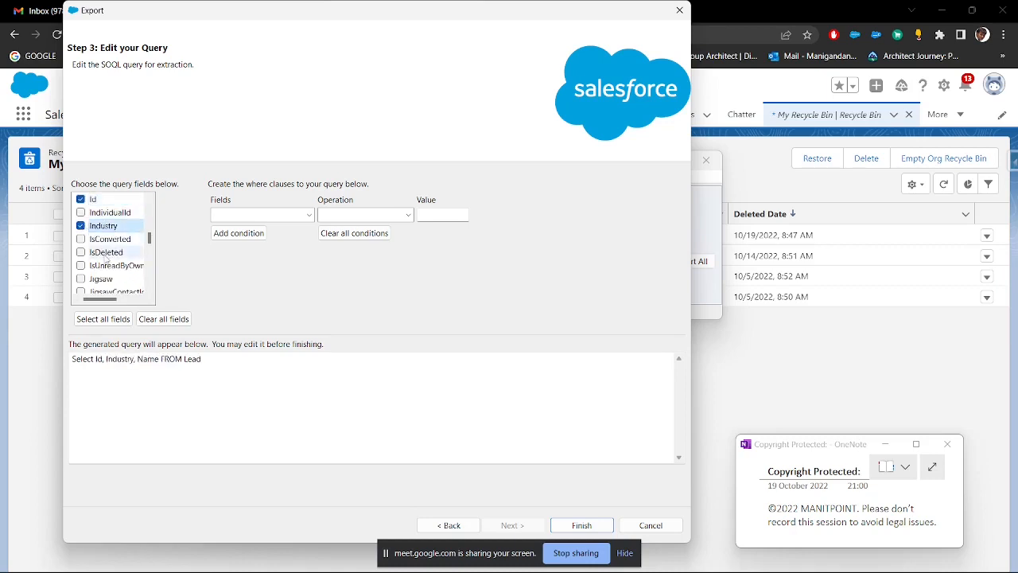
scroll(106, 256, down, 8)
click(81, 239)
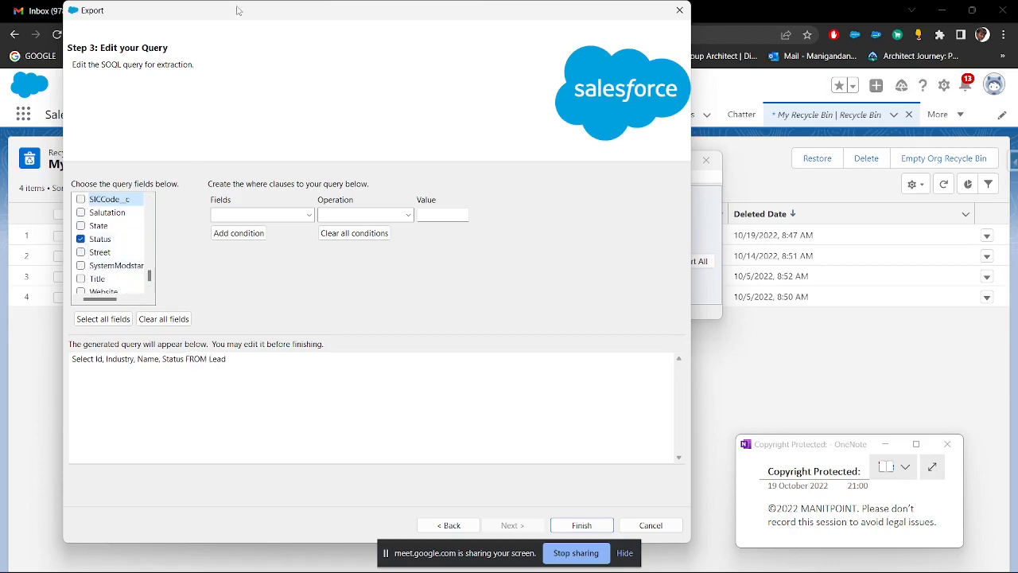
Step: Run the Lead export with the generated query, without any filter conditions
drag(241, 4, 248, 26)
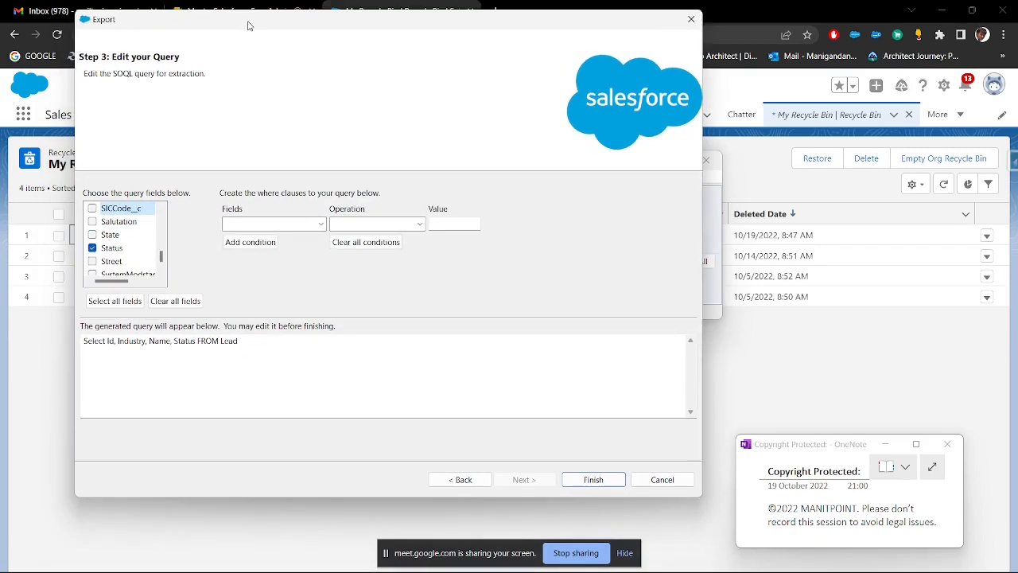
click(593, 479)
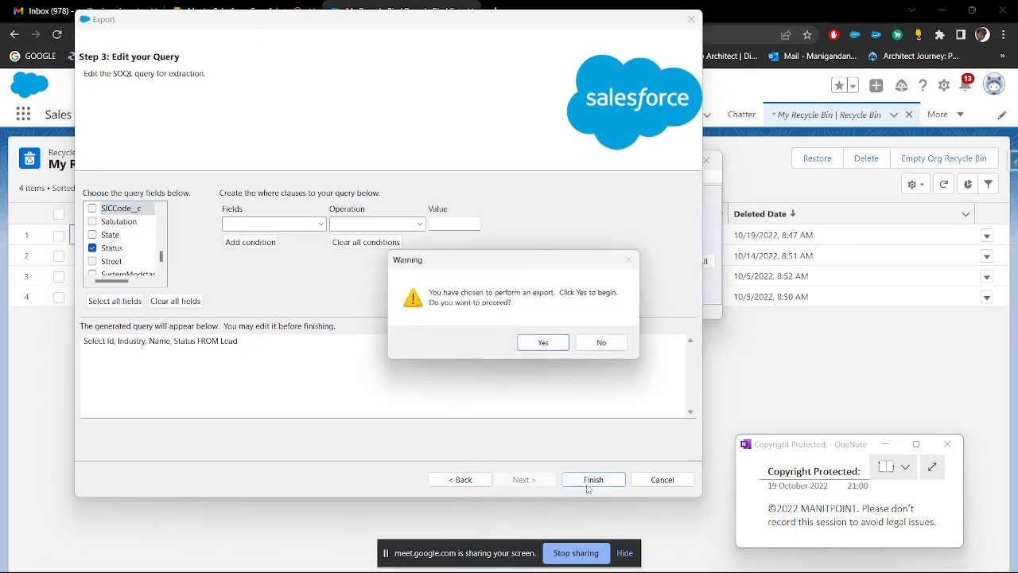
click(554, 348)
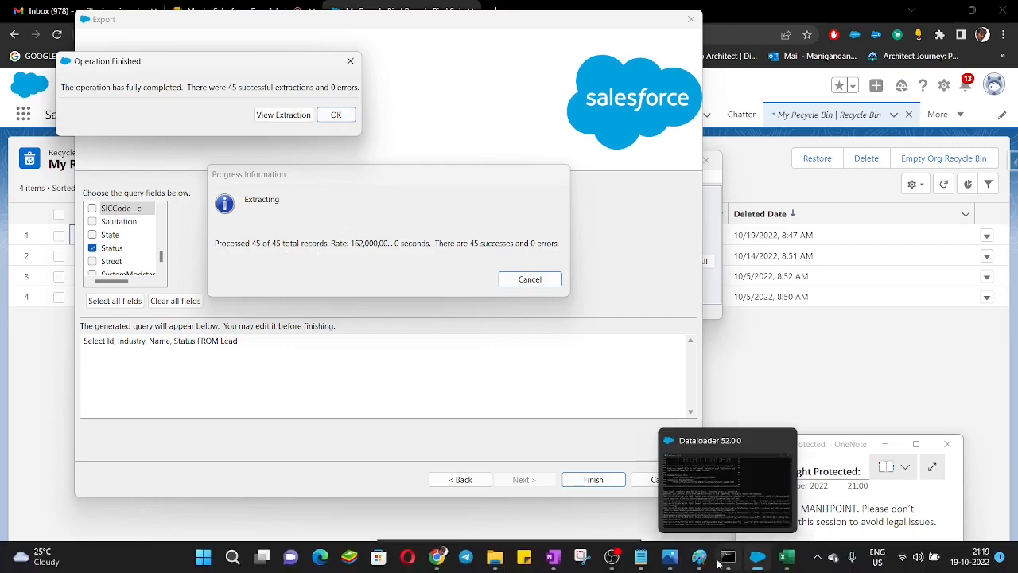
Step: Switch to Paint and start a text note with "45" below the installation notes, and dismiss the finished Data Loader extraction
click(700, 561)
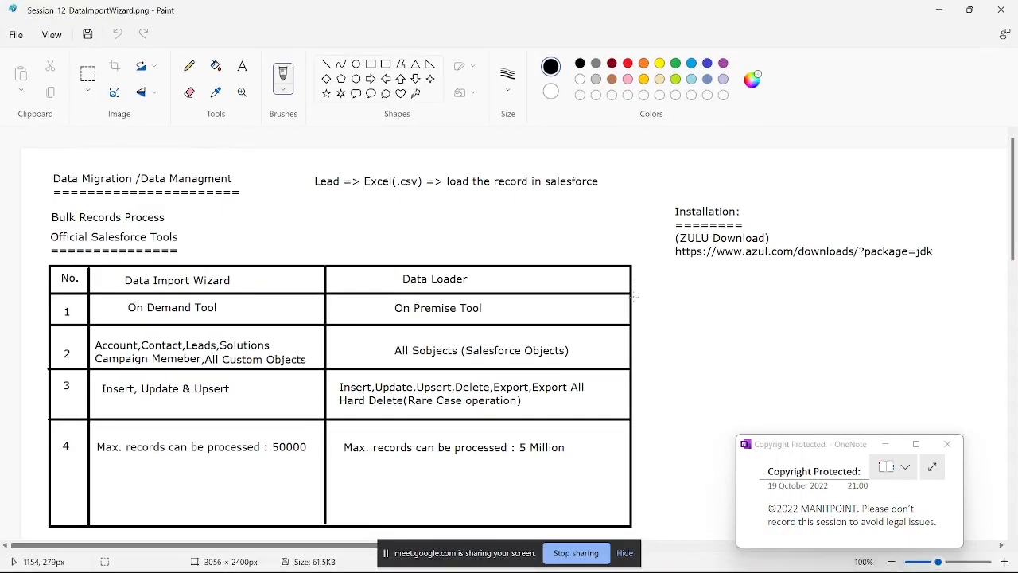
click(242, 66)
click(673, 291)
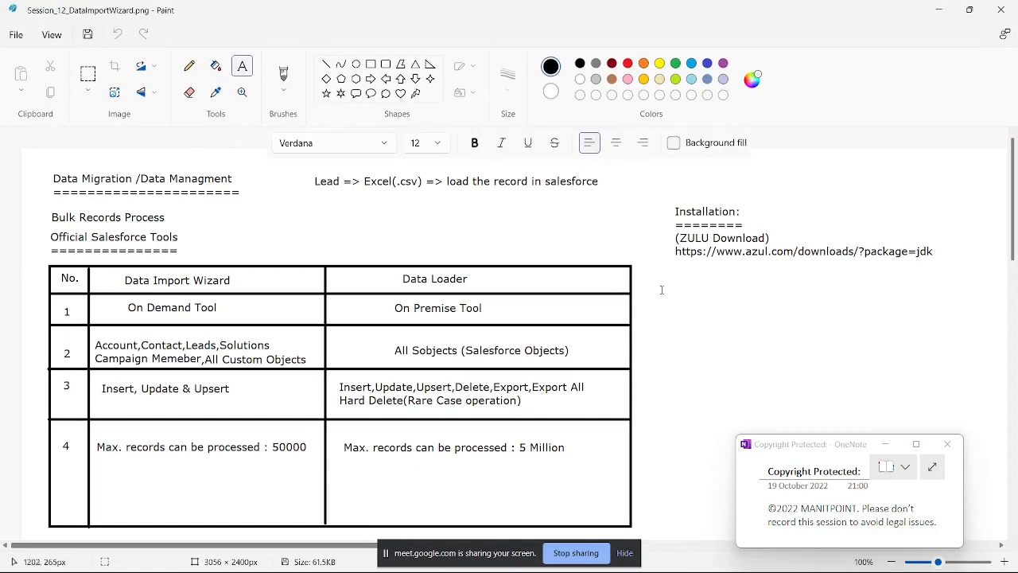
text(45)
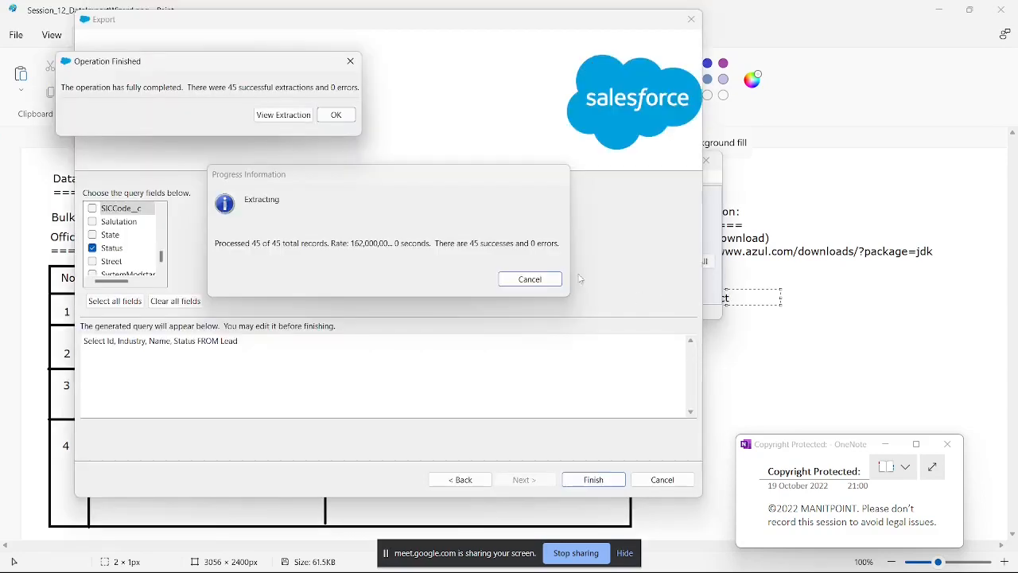
click(340, 116)
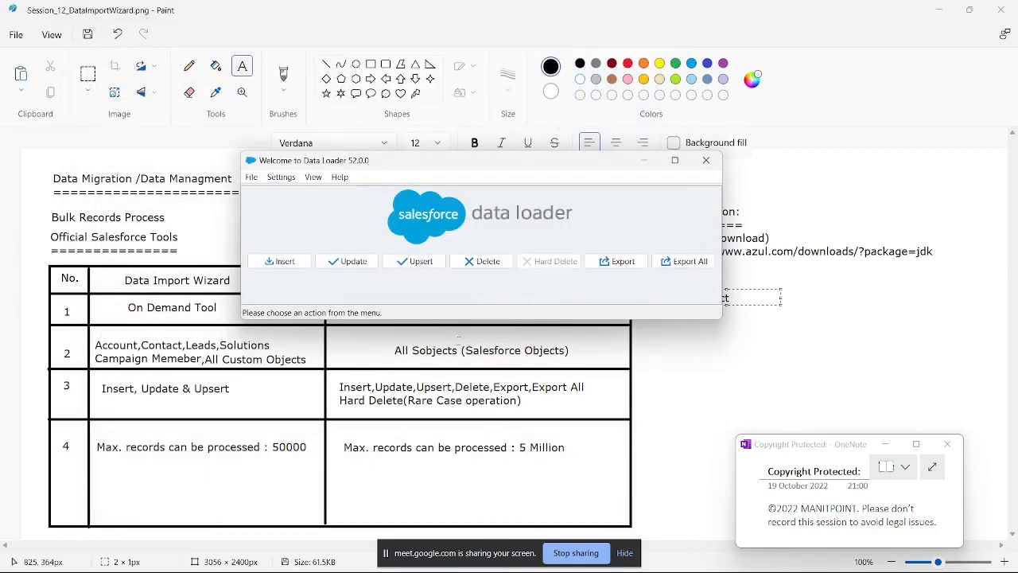
Step: Switch to File Explorer and look for the extracted file in the Export and Results folders of Data Management
mouse_move(579, 561)
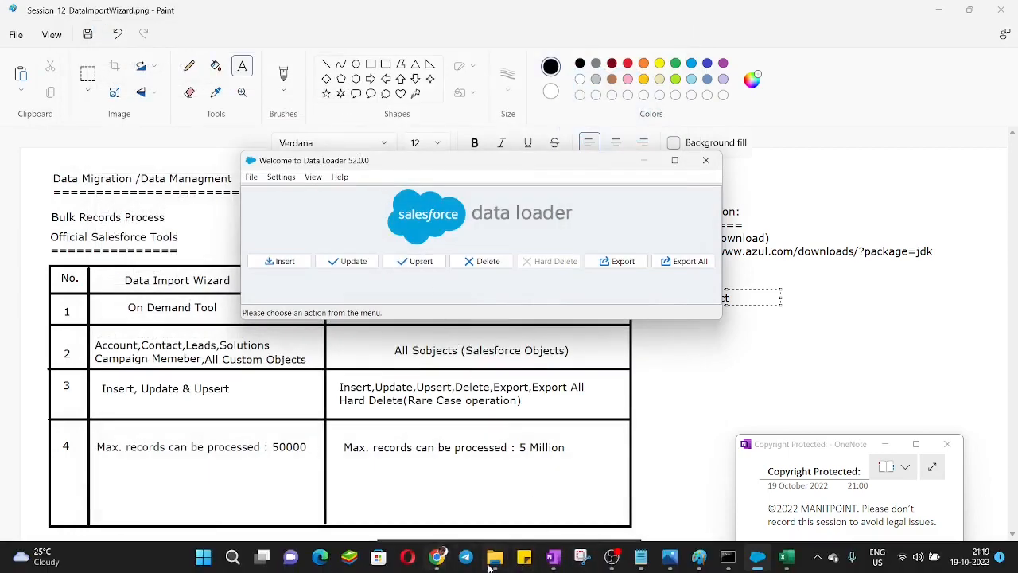
mouse_move(494, 560)
click(522, 506)
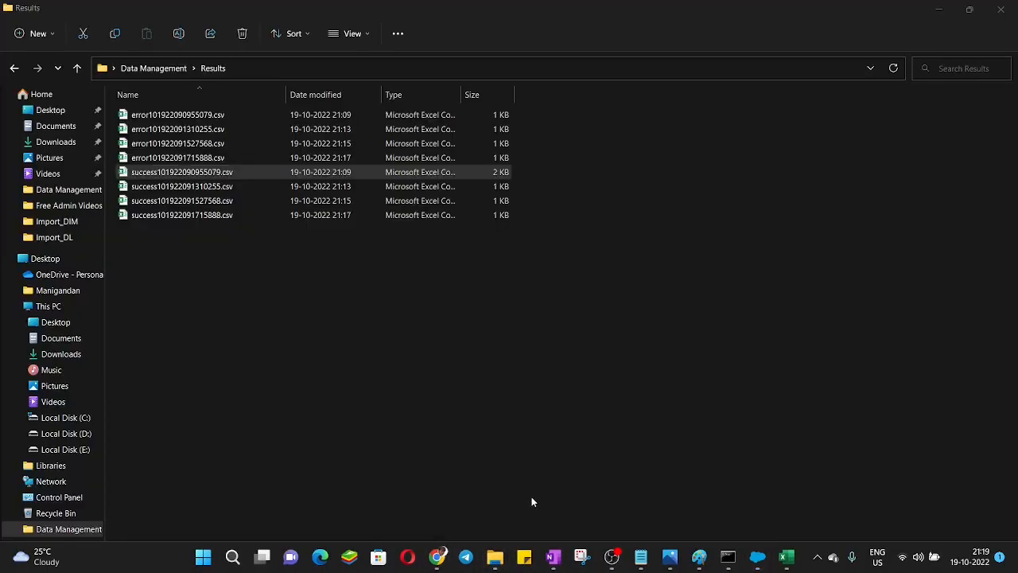
click(181, 70)
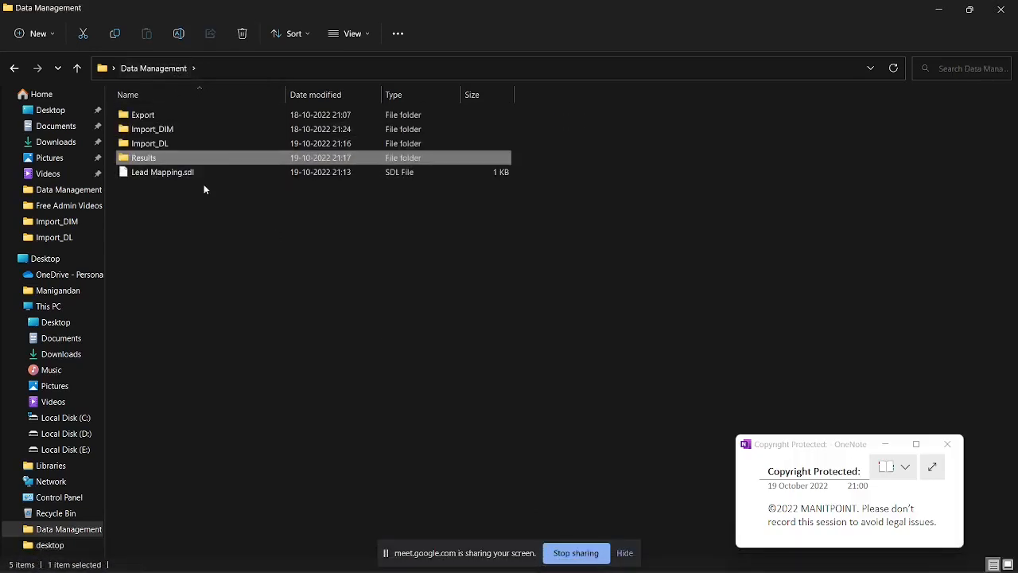
double_click(156, 117)
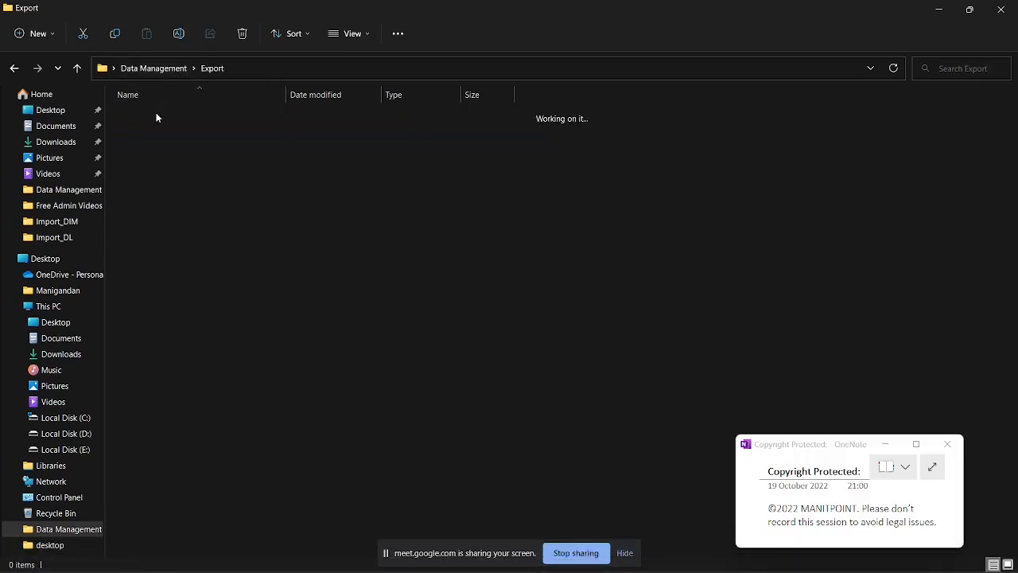
click(163, 70)
double_click(163, 159)
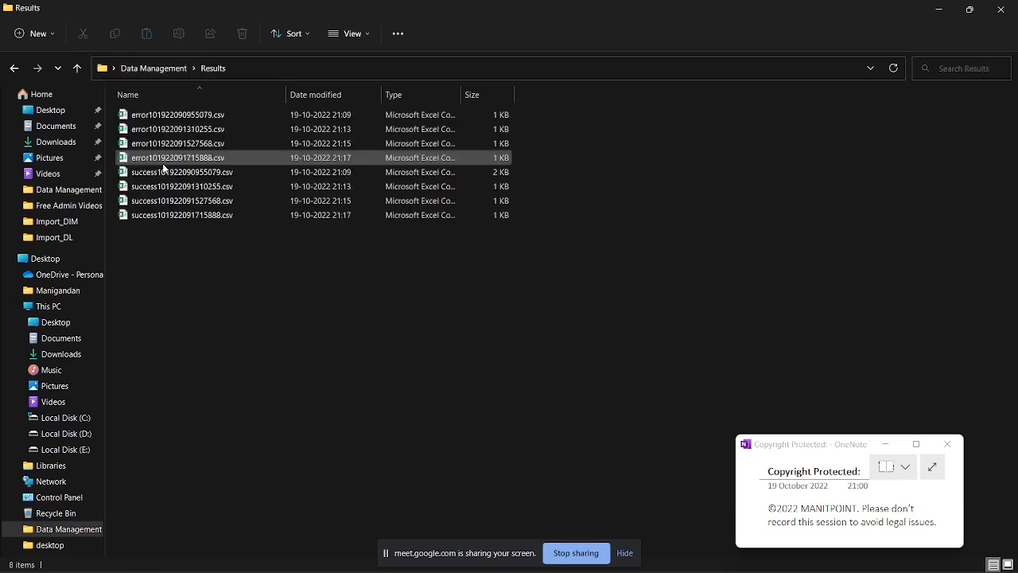
Step: Check the Import_DIM and Import_DL folders for the extracted file, and return to the Export folder
click(169, 70)
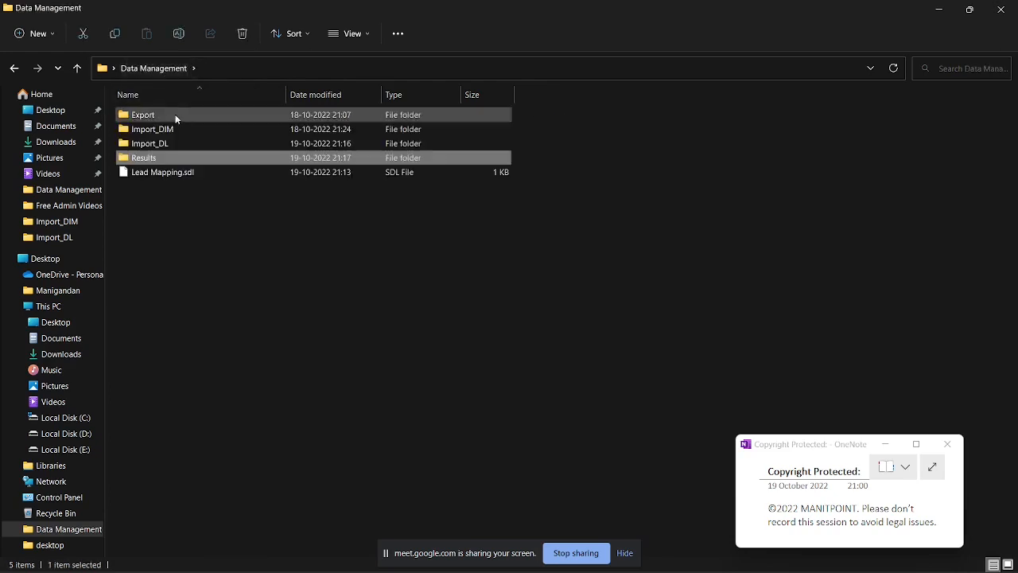
double_click(170, 135)
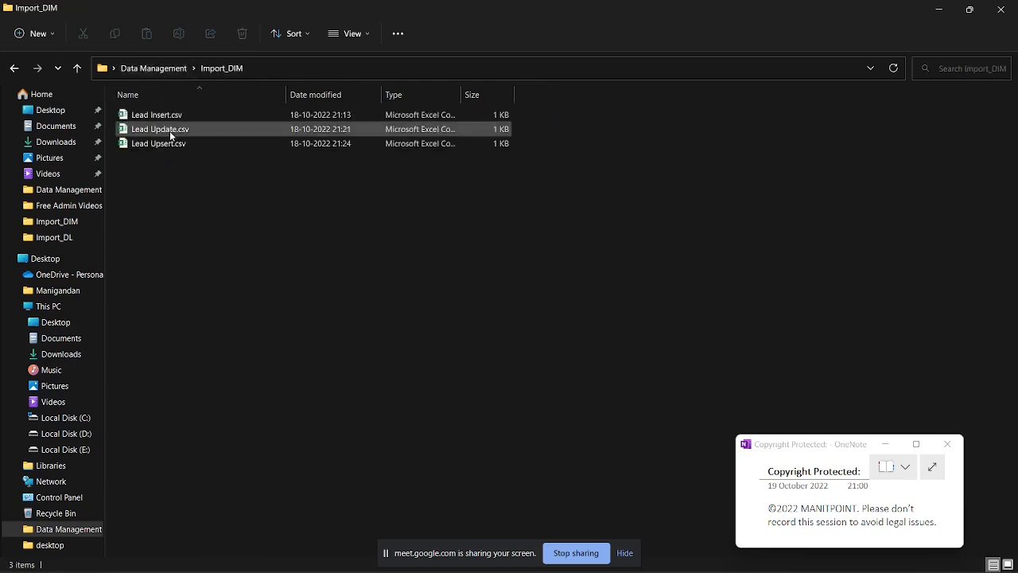
click(167, 68)
double_click(157, 147)
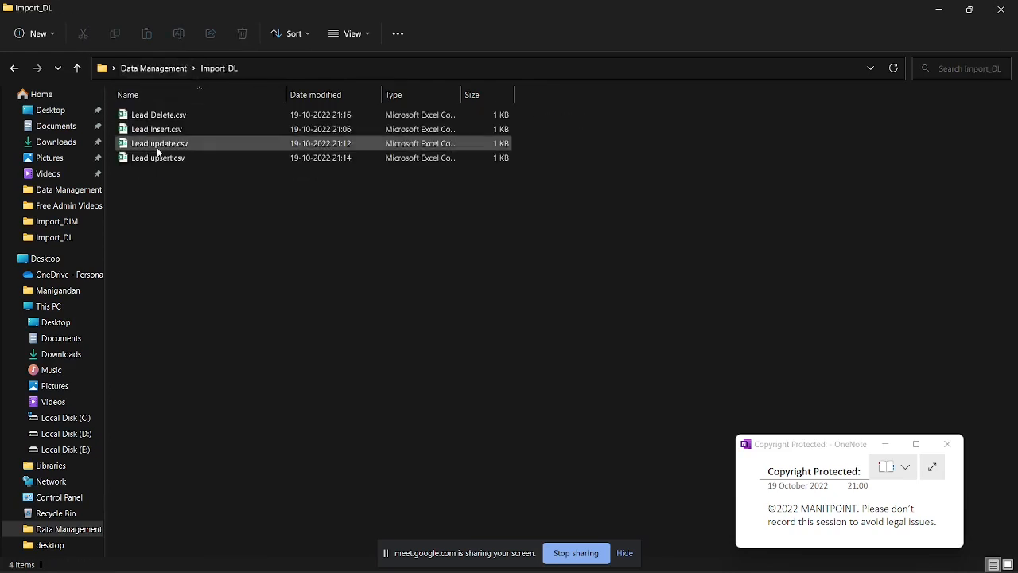
click(171, 69)
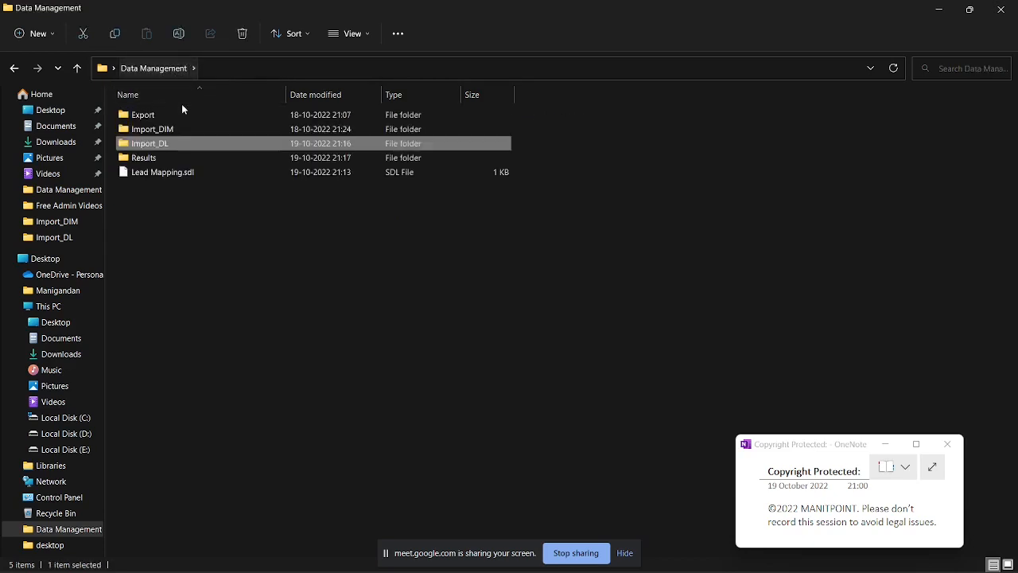
double_click(170, 116)
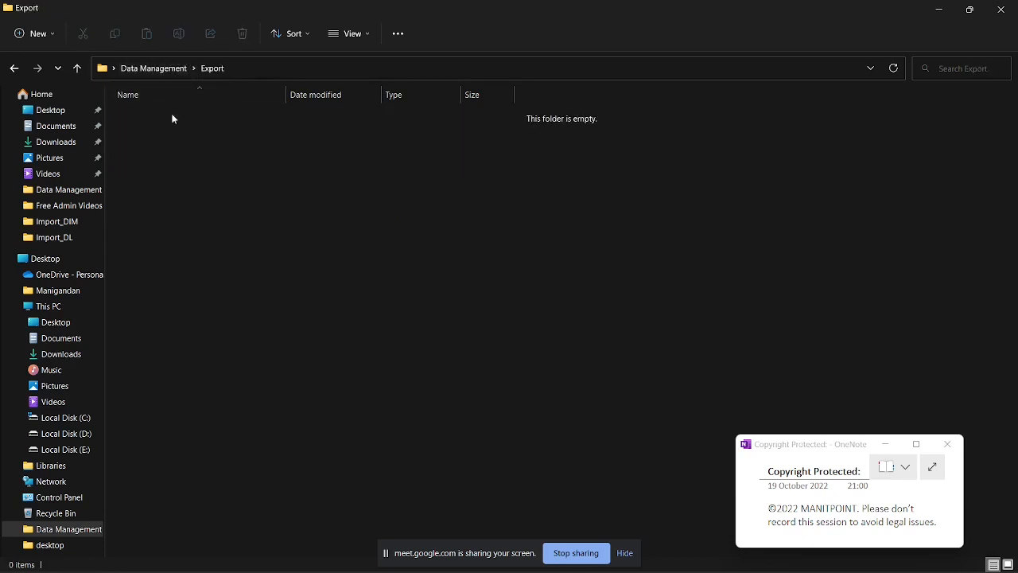
Step: Switch to Data Loader, start a new Export and set its target file to LeadExport.csv in the Data Management Export folder
click(757, 556)
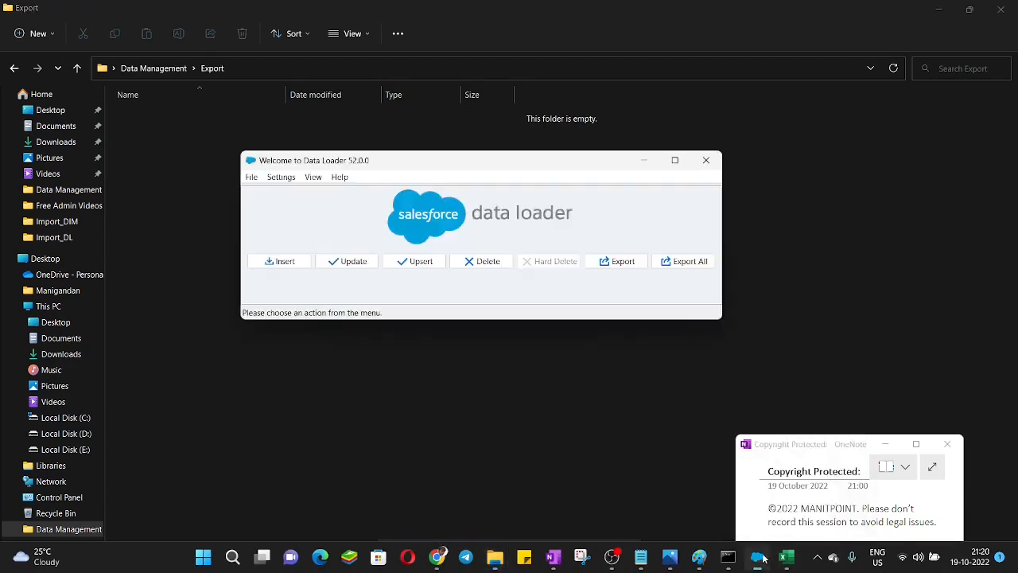
click(603, 265)
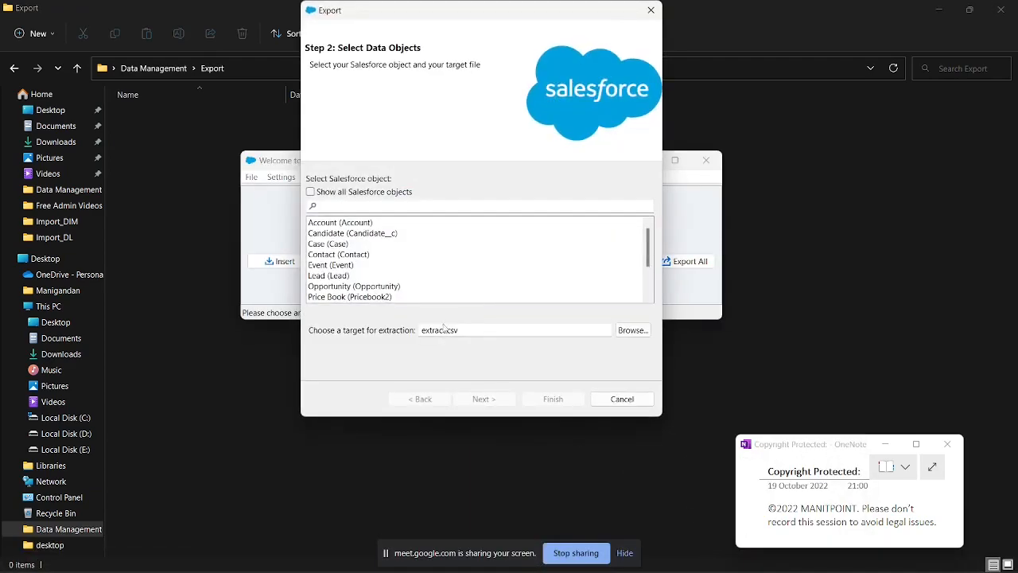
click(634, 330)
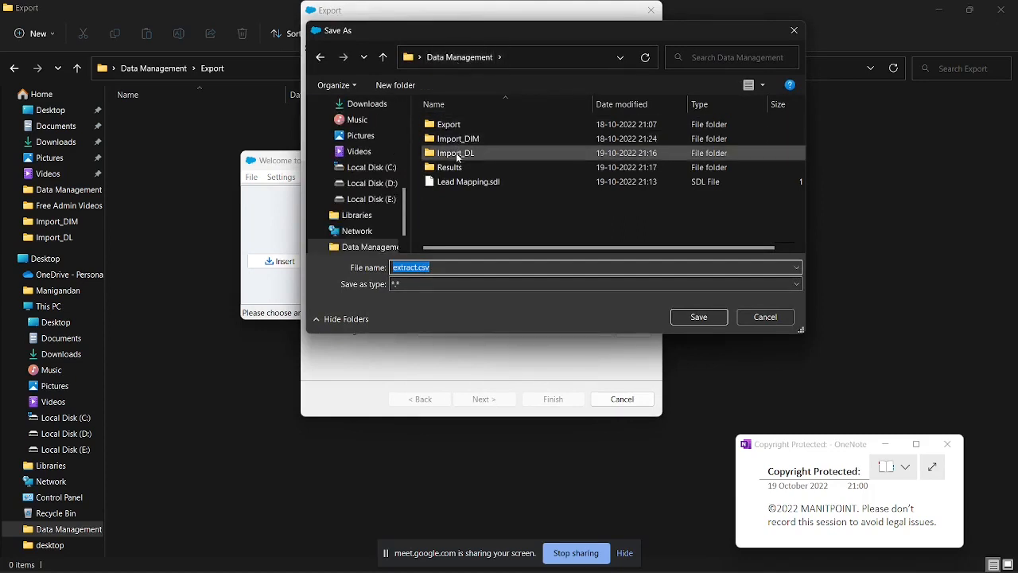
click(454, 127)
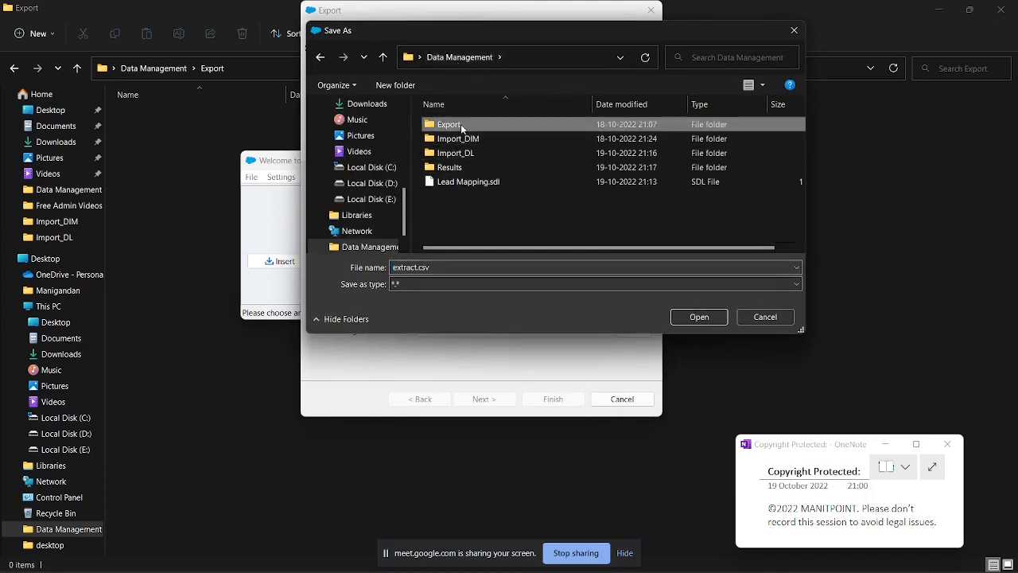
click(689, 322)
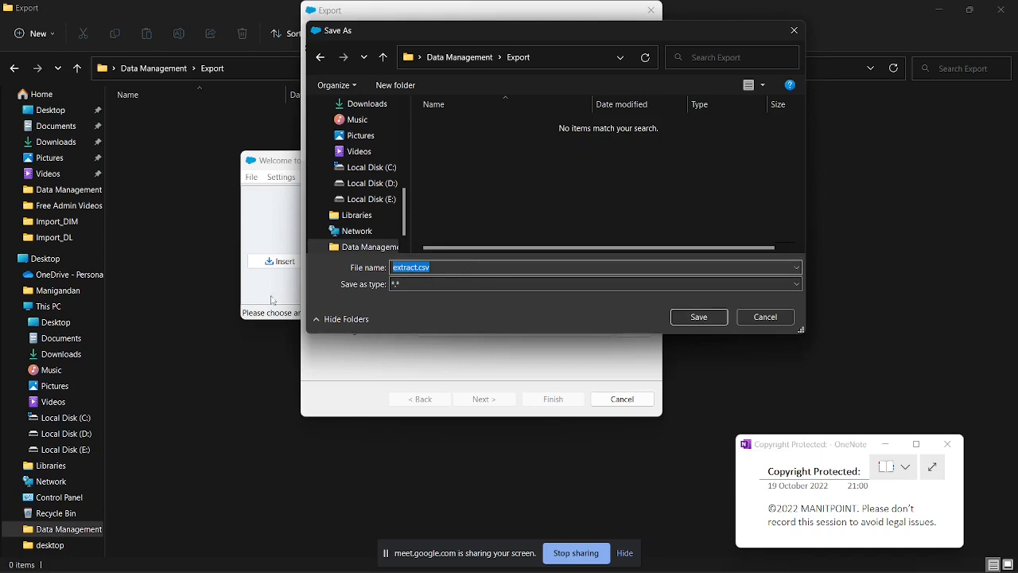
click(419, 268)
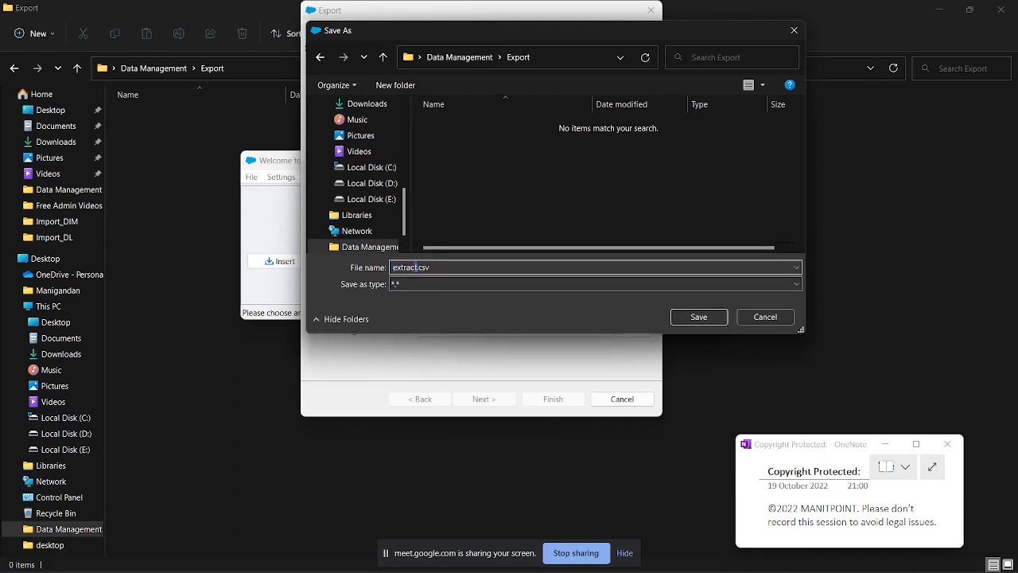
drag(415, 268, 346, 273)
text(LeadExport)
click(696, 317)
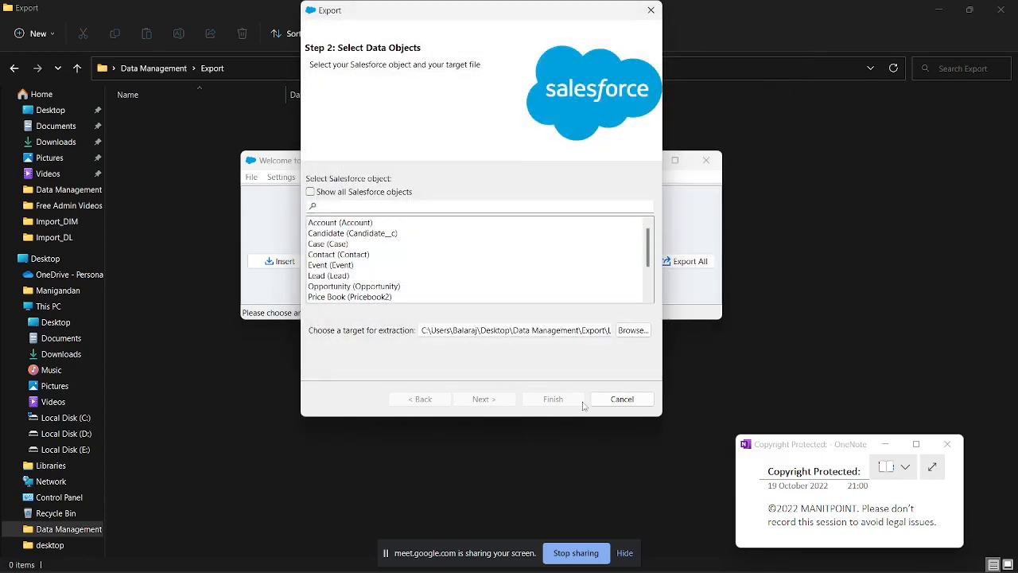
Step: Choose the Lead object for the export and include the City, Id, Industry and Status fields in its query
click(331, 276)
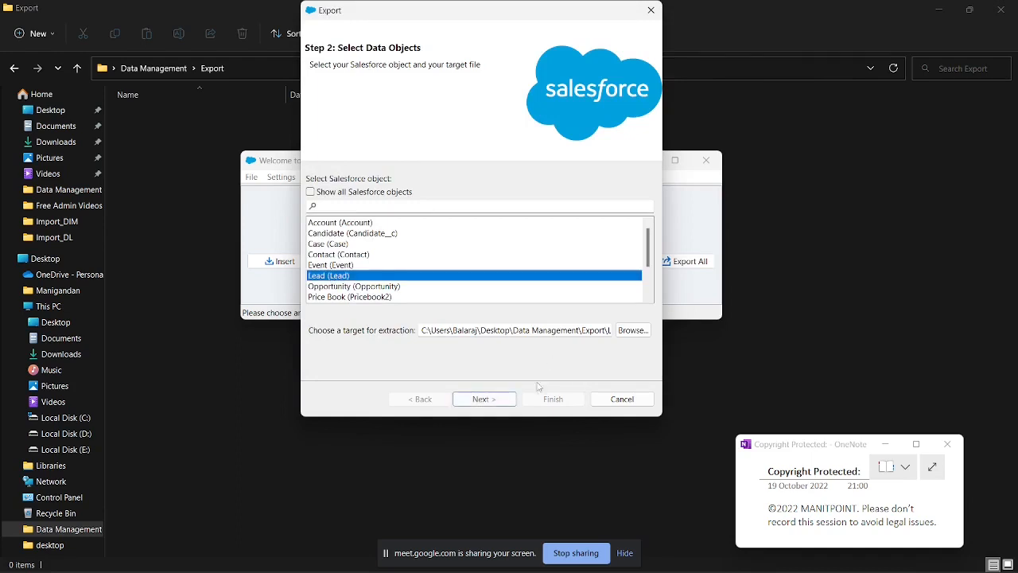
click(477, 398)
click(333, 225)
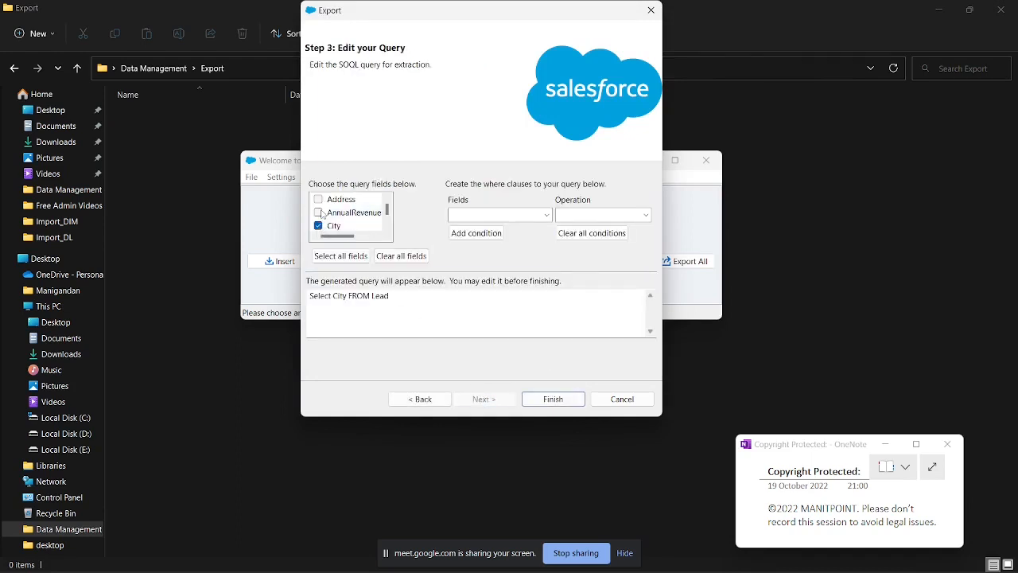
scroll(347, 220, down, 7)
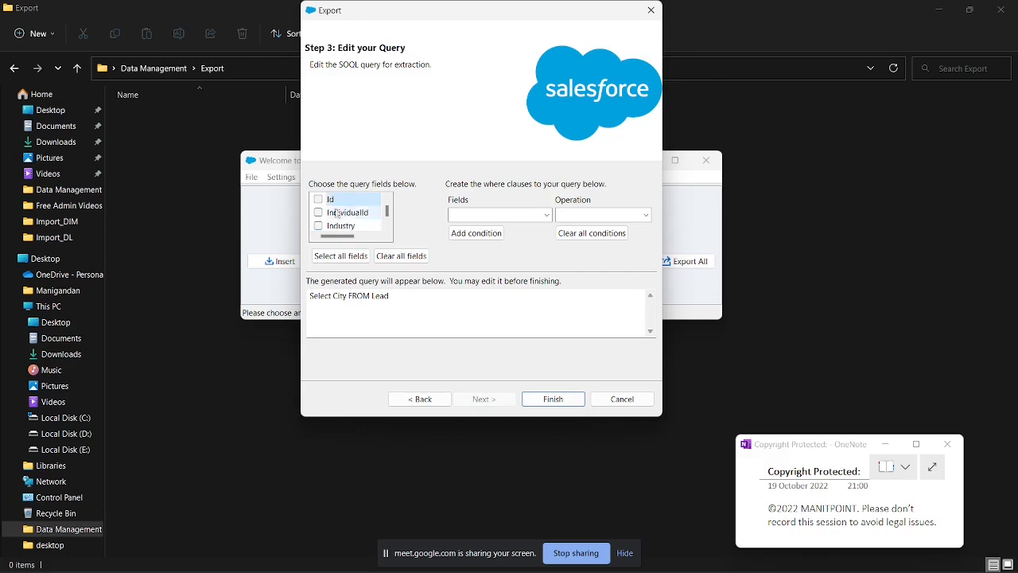
click(326, 199)
click(350, 214)
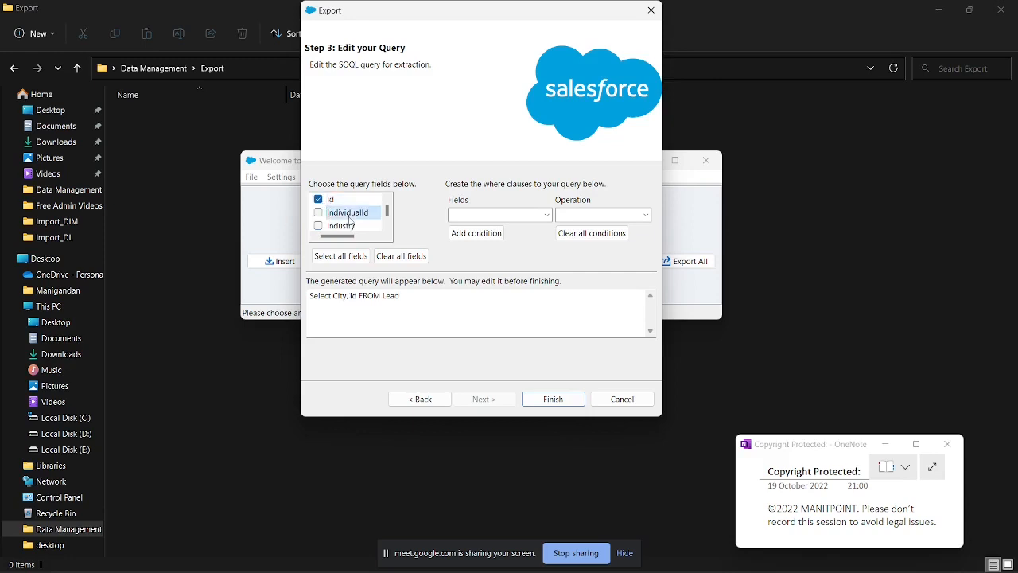
click(332, 226)
scroll(348, 220, down, 9)
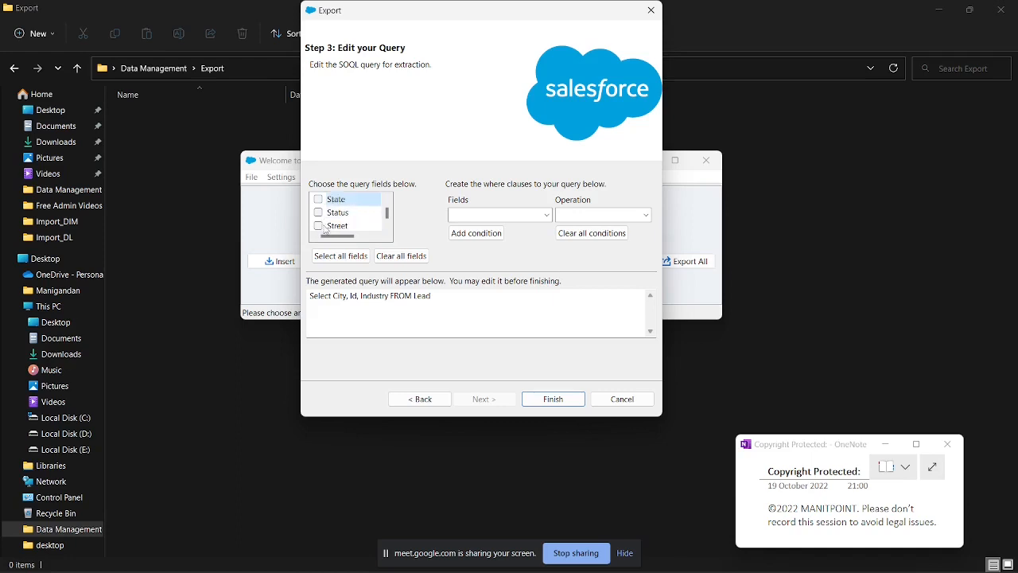
click(320, 214)
Step: Run the Lead export with the City, Id, Industry and Status query and dismiss the completion dialog
click(553, 398)
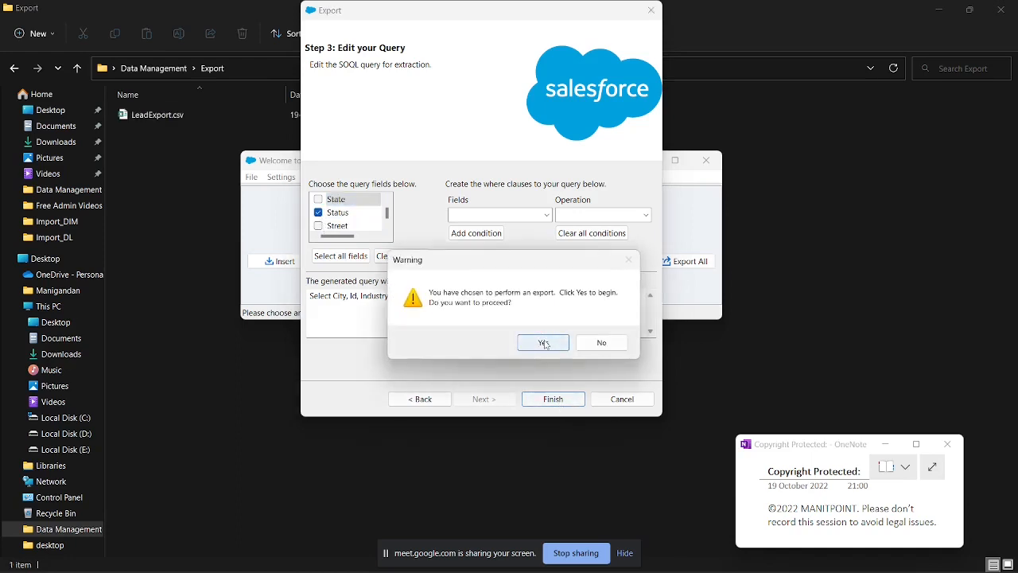
click(544, 343)
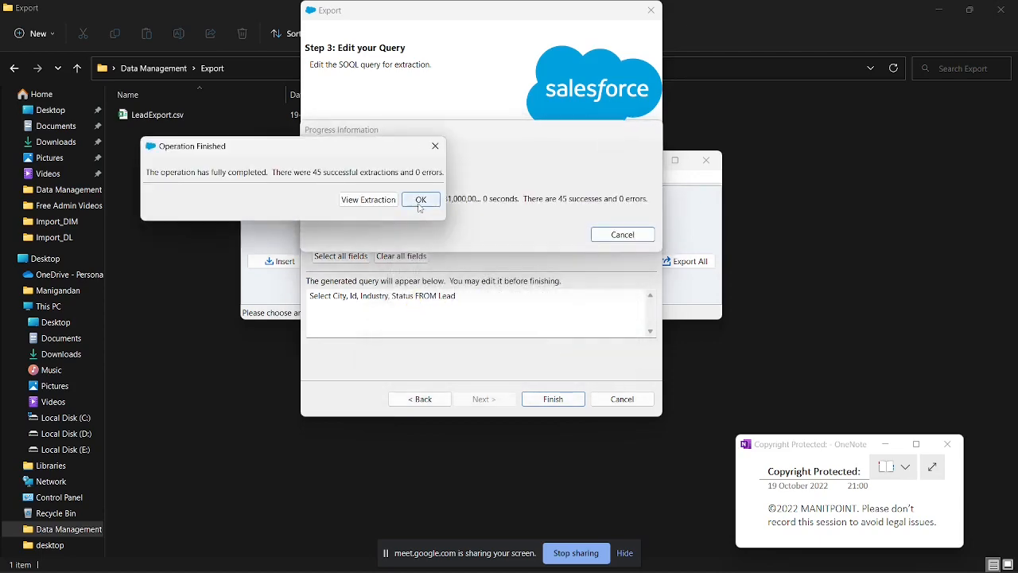
click(420, 200)
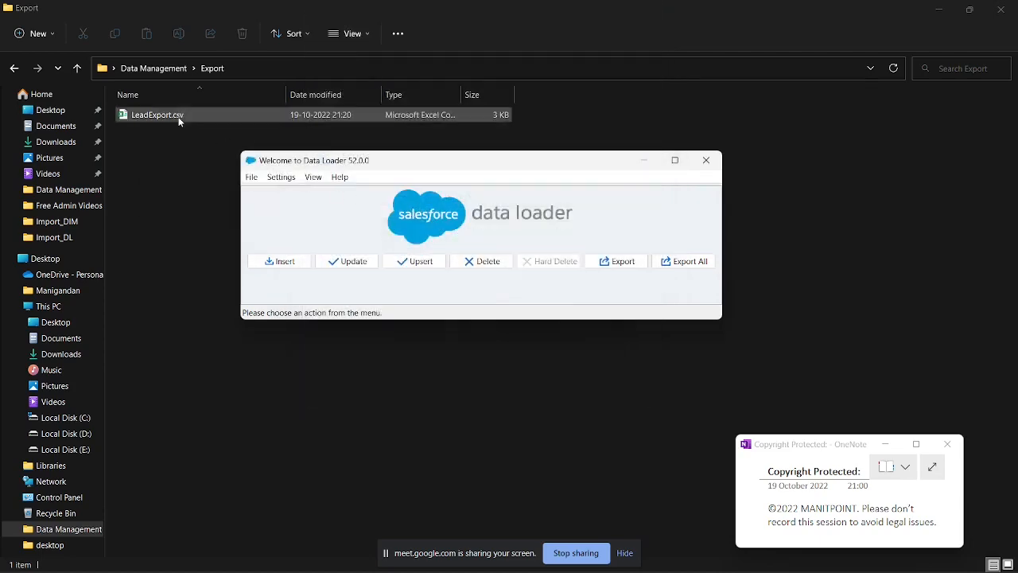
Step: Open LeadExport.csv in Excel, fit its columns to review the exported leads, and return to Data Loader
click(177, 116)
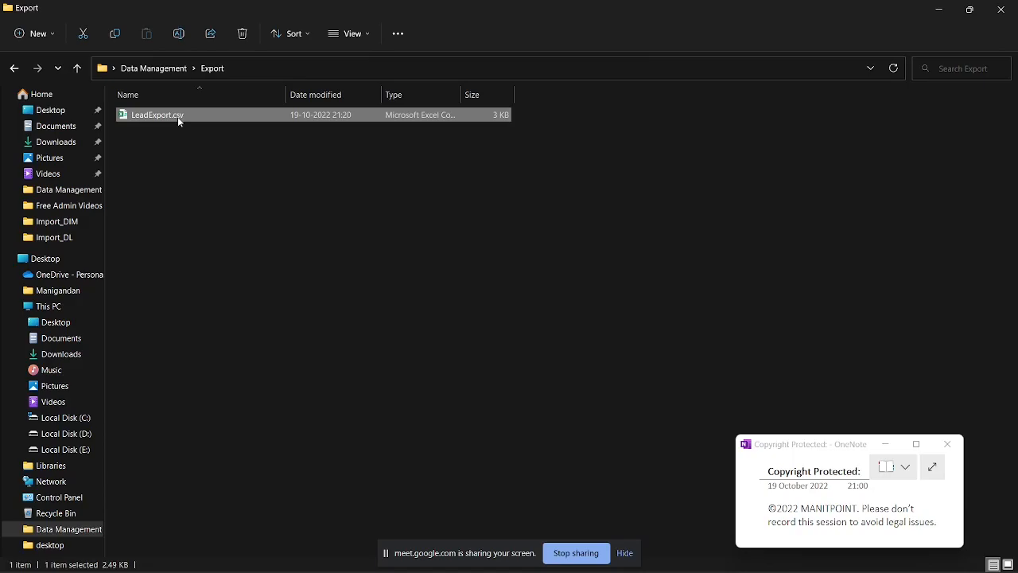
double_click(177, 116)
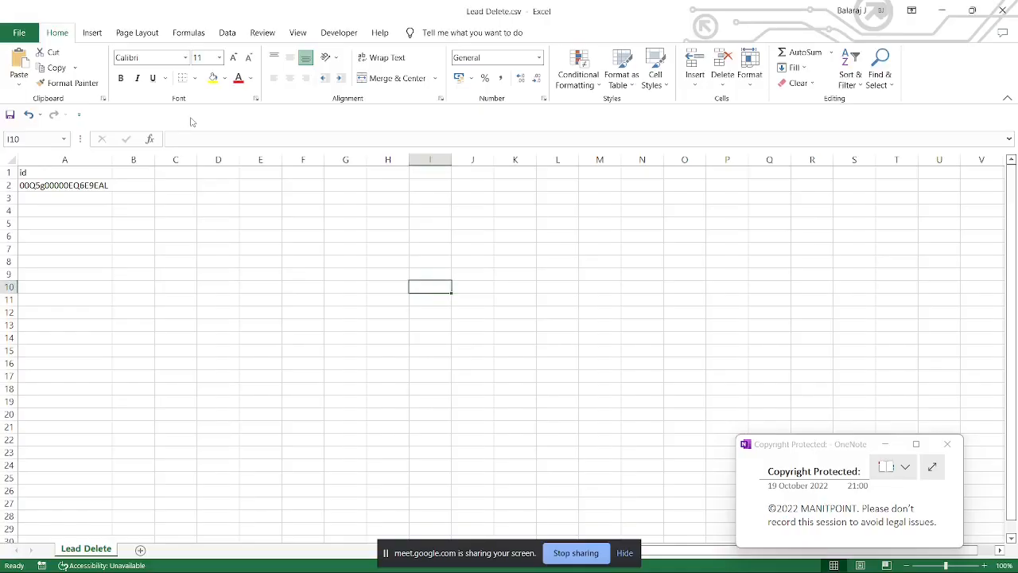
click(13, 161)
double_click(60, 160)
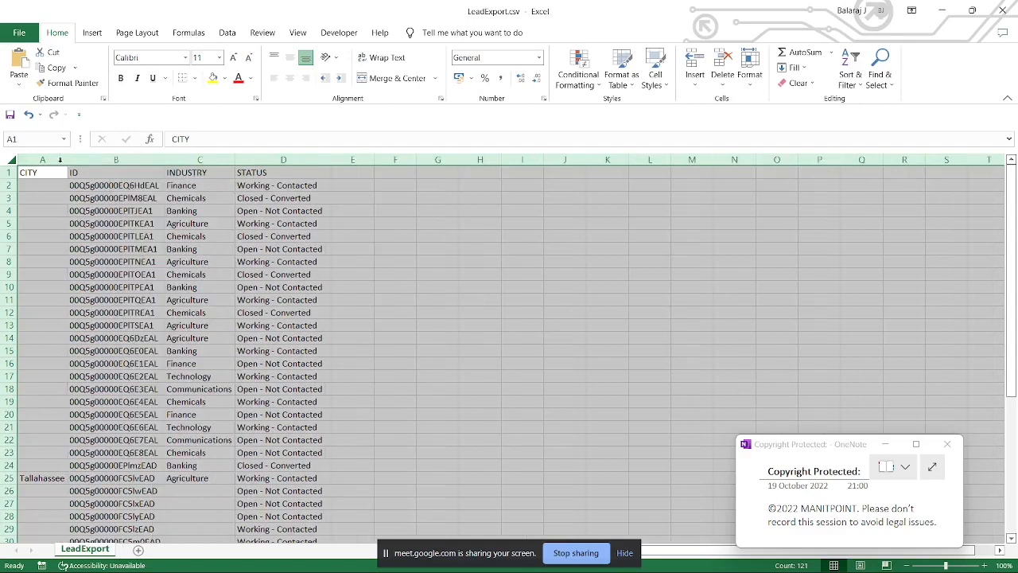
click(261, 212)
scroll(299, 215, down, 6)
scroll(302, 218, up, 6)
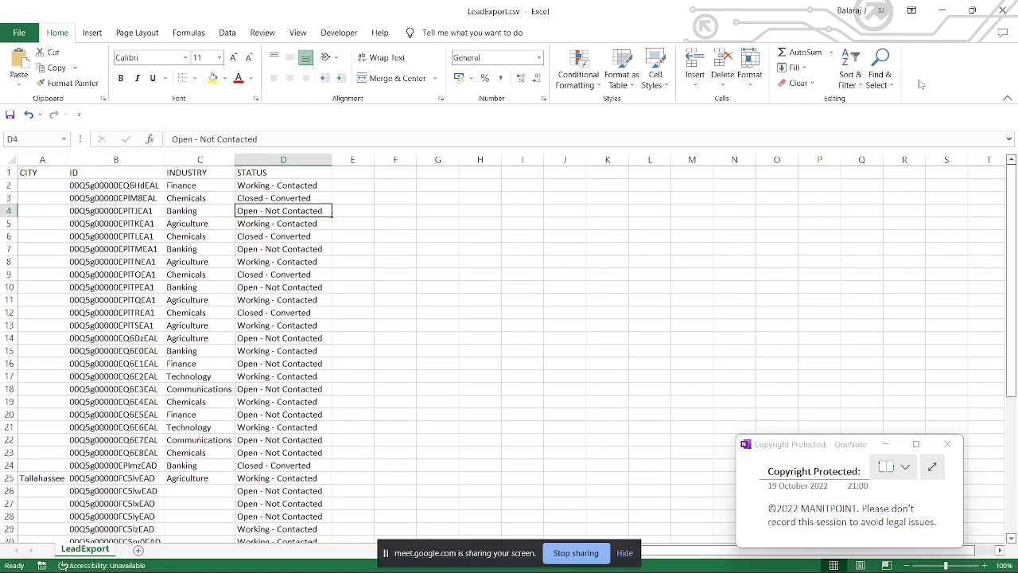
click(942, 10)
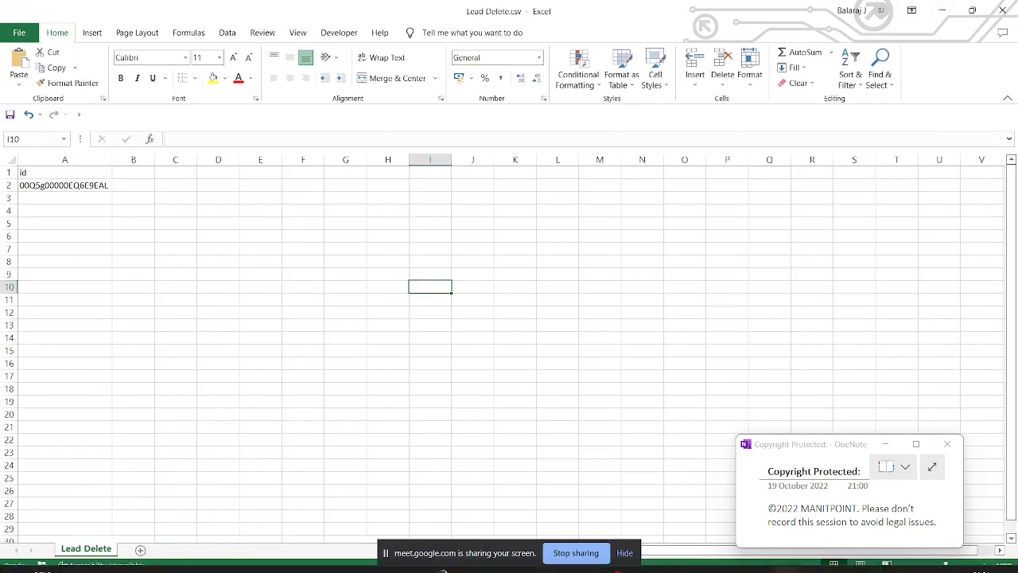
click(759, 562)
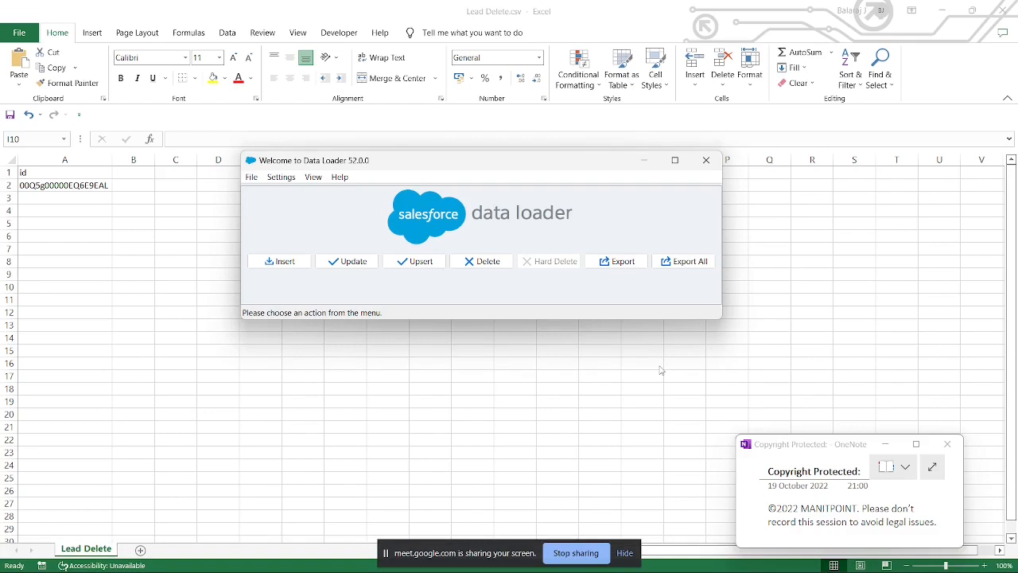
click(617, 261)
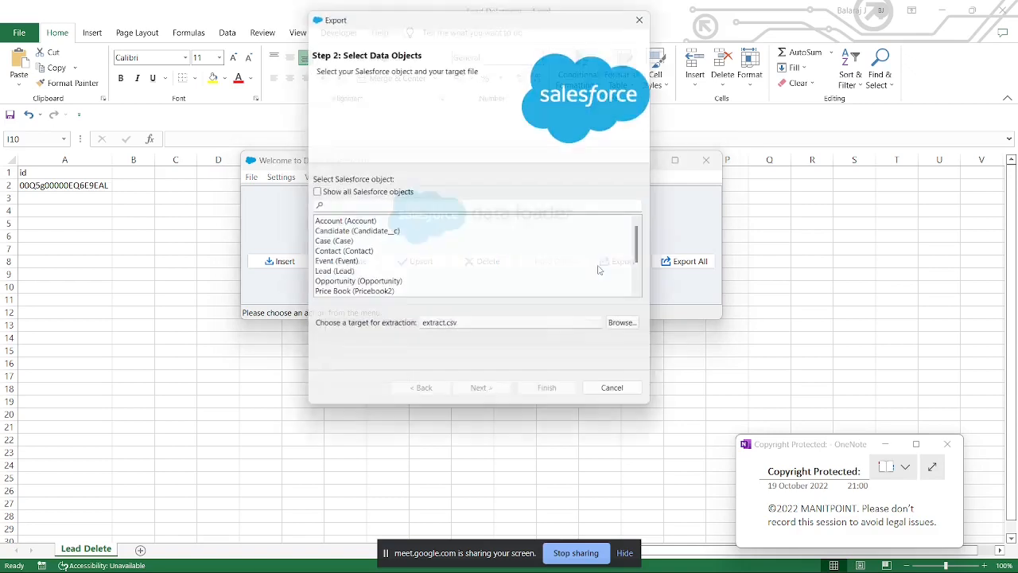
scroll(369, 247, down, 1)
scroll(369, 246, down, 2)
click(337, 254)
scroll(334, 286, down, 2)
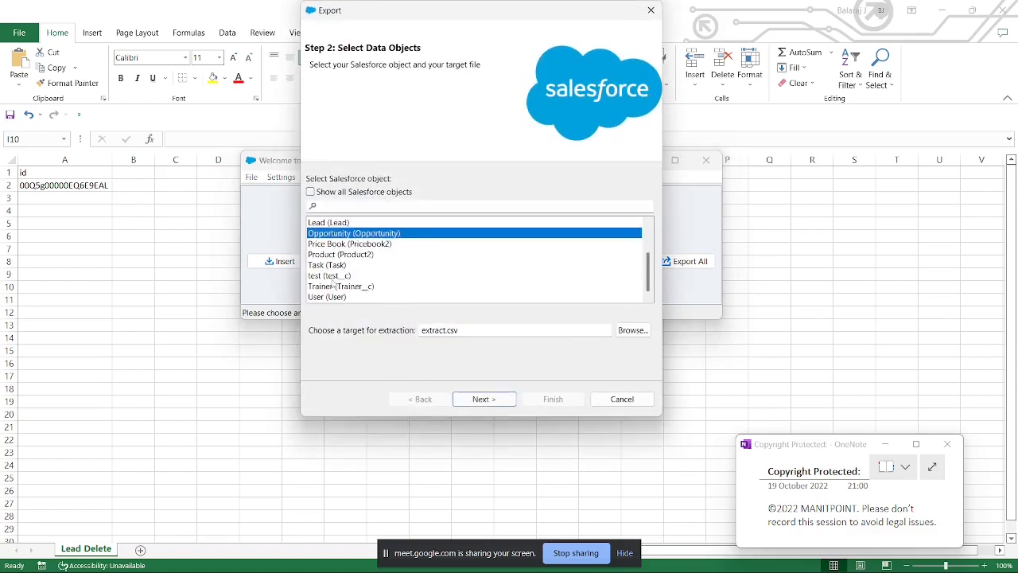
click(329, 298)
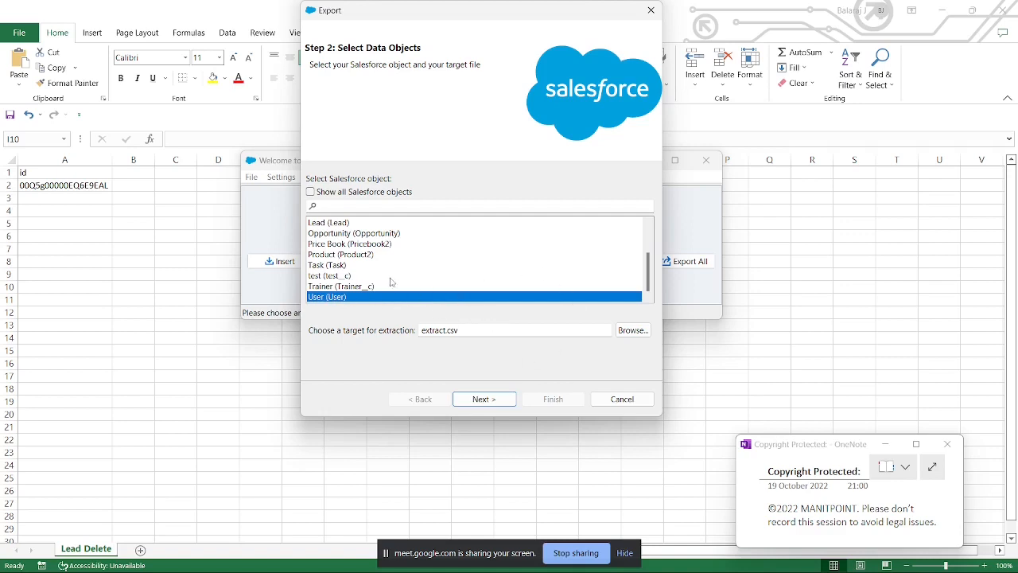
scroll(391, 282, up, 1)
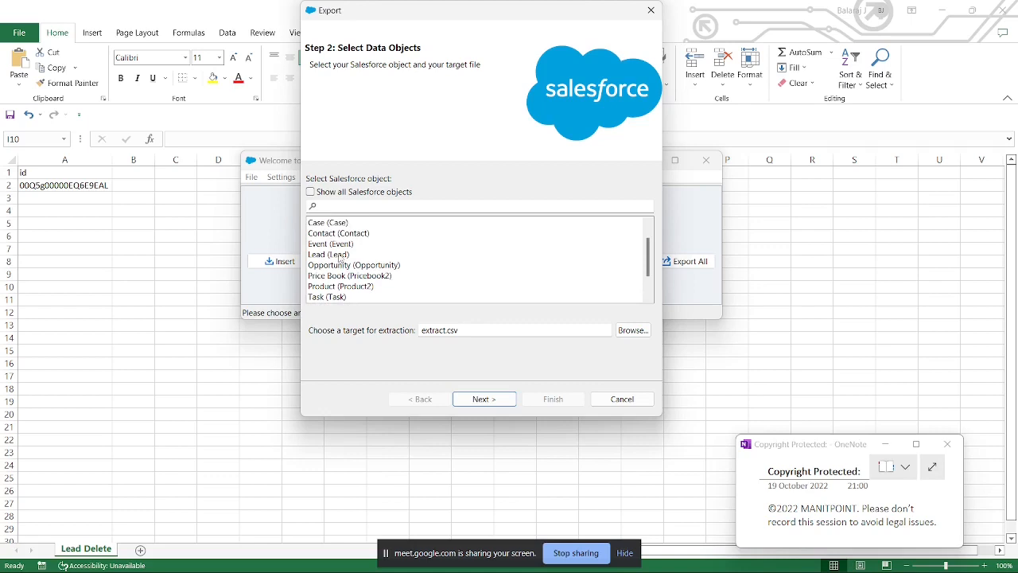
click(340, 256)
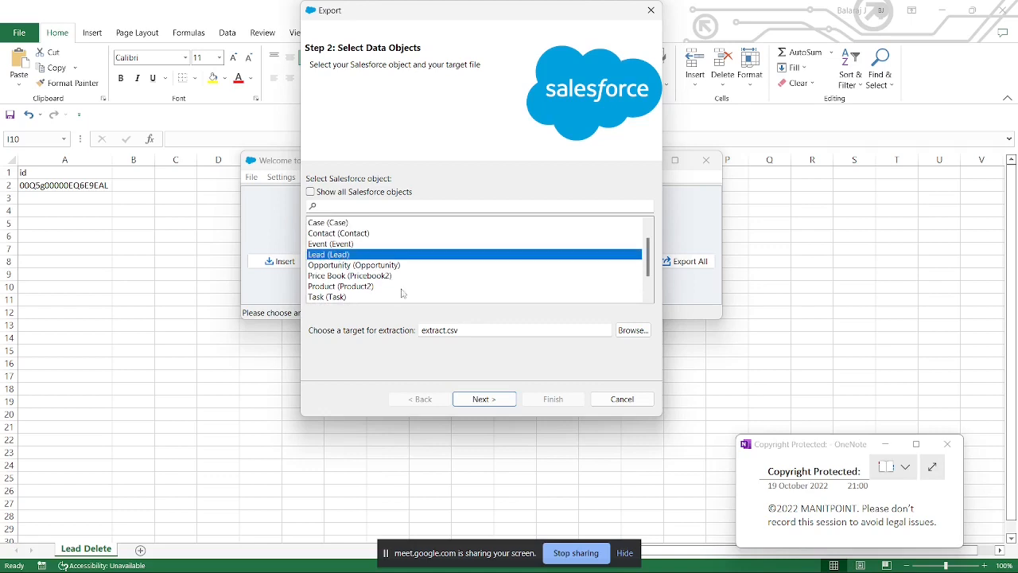
click(624, 400)
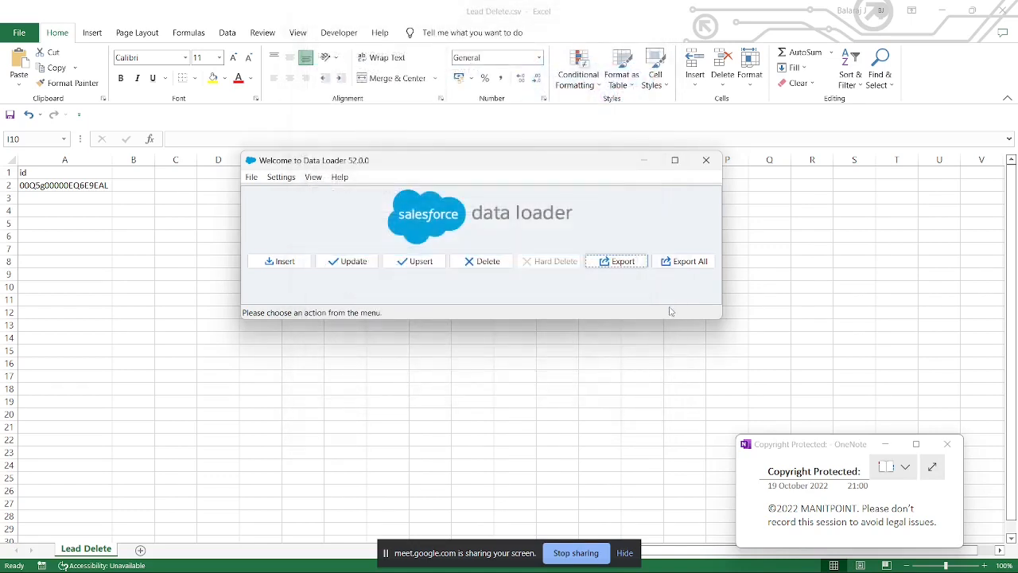
Step: Start an Export All for the Lead object and set its target file to LeadExport_All.csv in the Data Management Export folder
click(684, 267)
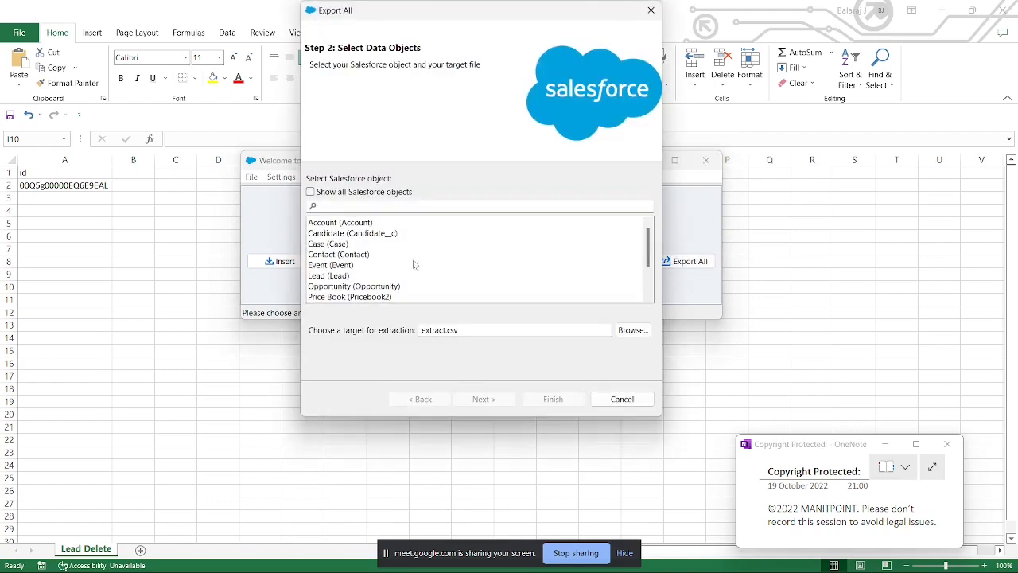
click(337, 277)
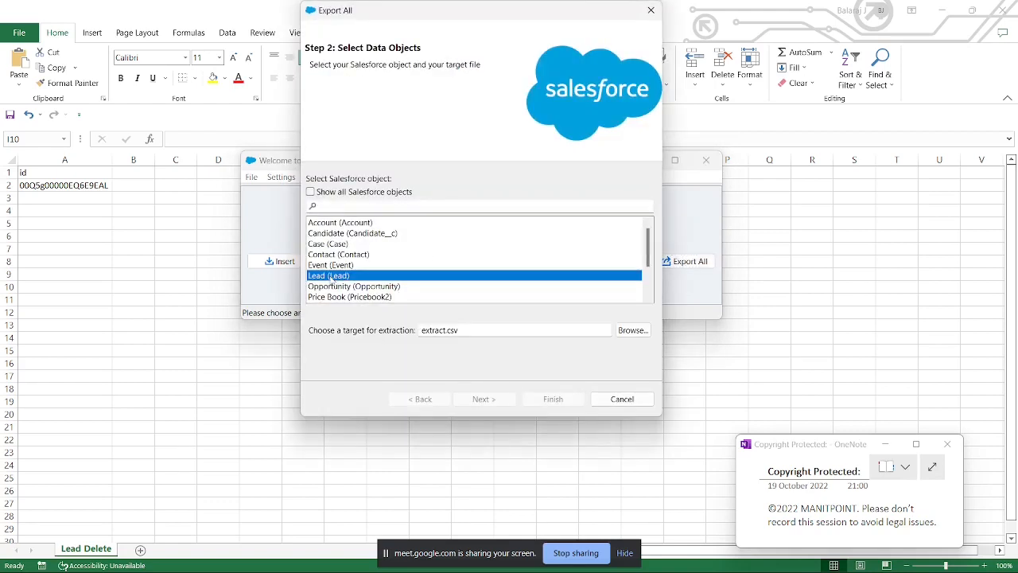
click(633, 330)
click(466, 125)
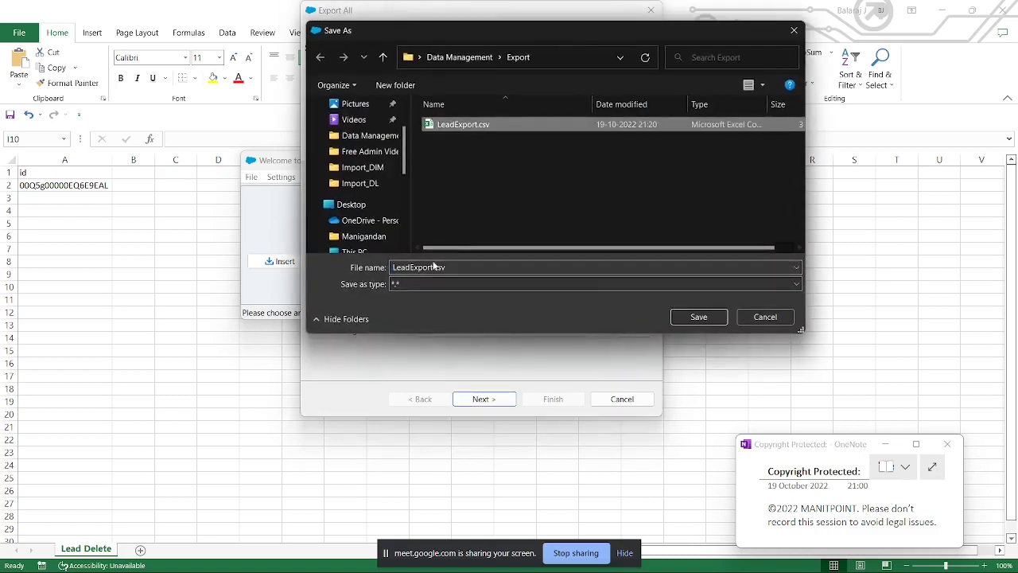
click(434, 267)
click(433, 266)
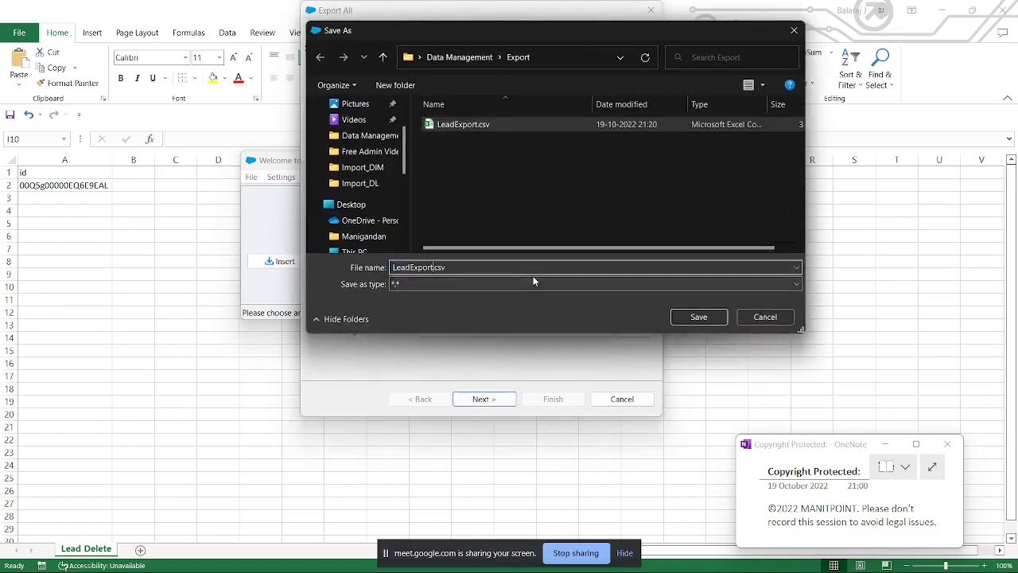
text(_A)
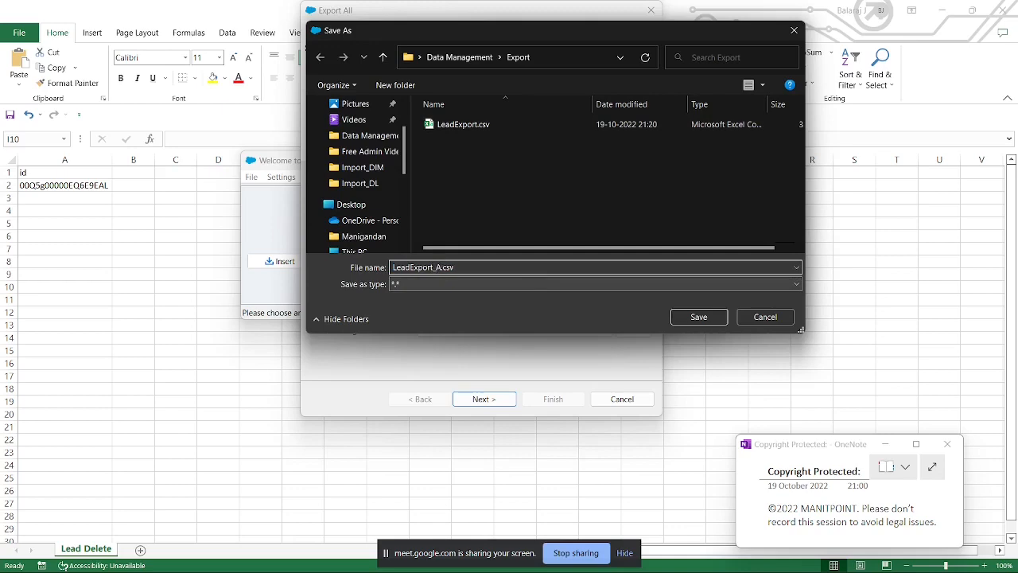
text(ll)
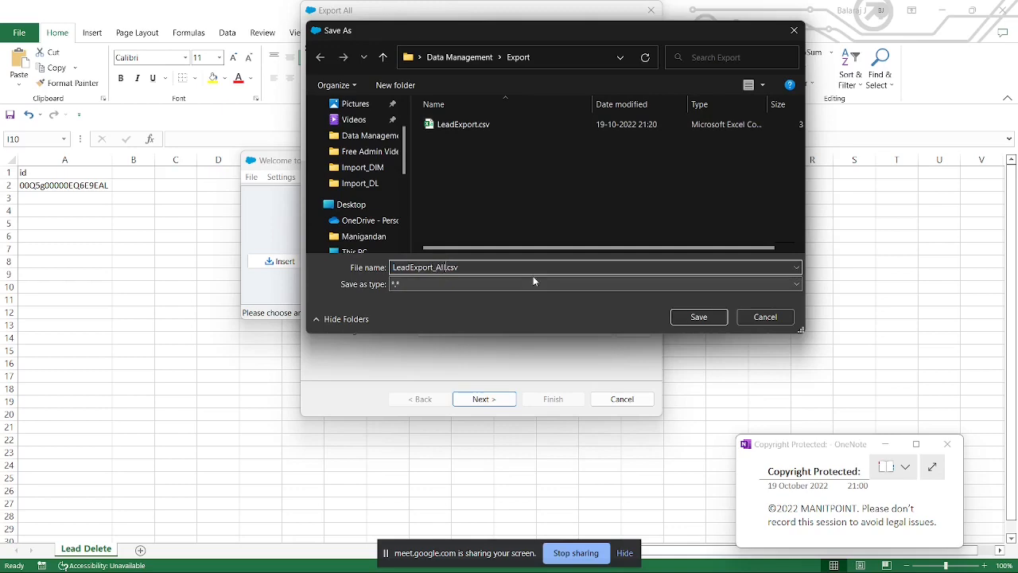
click(697, 316)
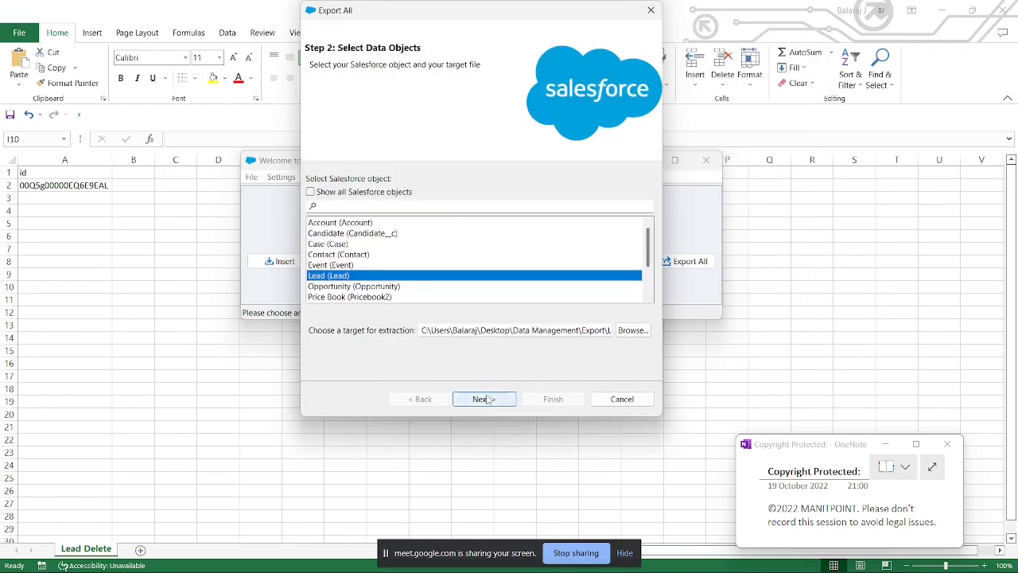
Step: Include the City, Id, Status and Industry fields in the Export All query for Lead
click(486, 400)
click(319, 226)
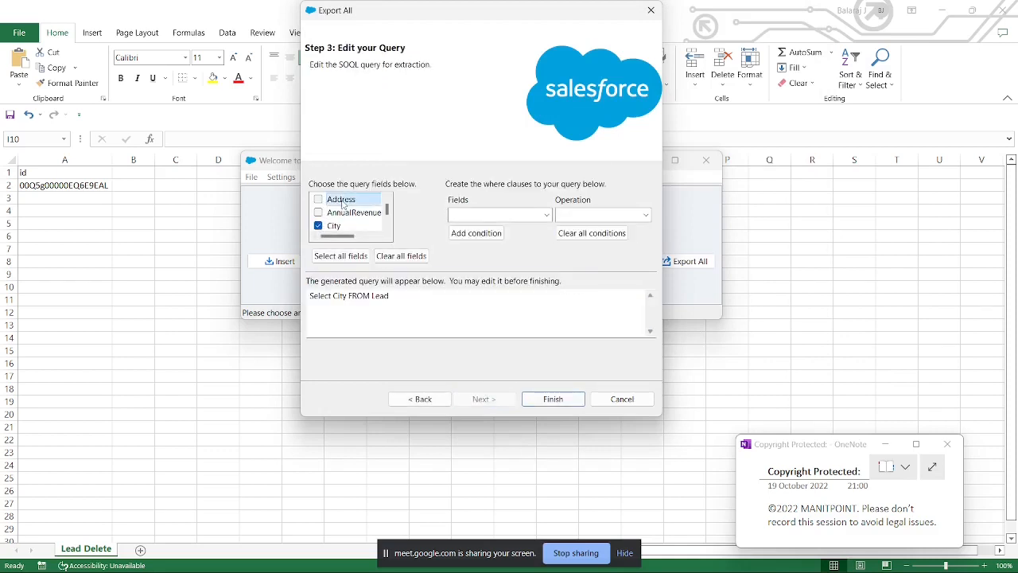
scroll(342, 203, down, 5)
click(319, 201)
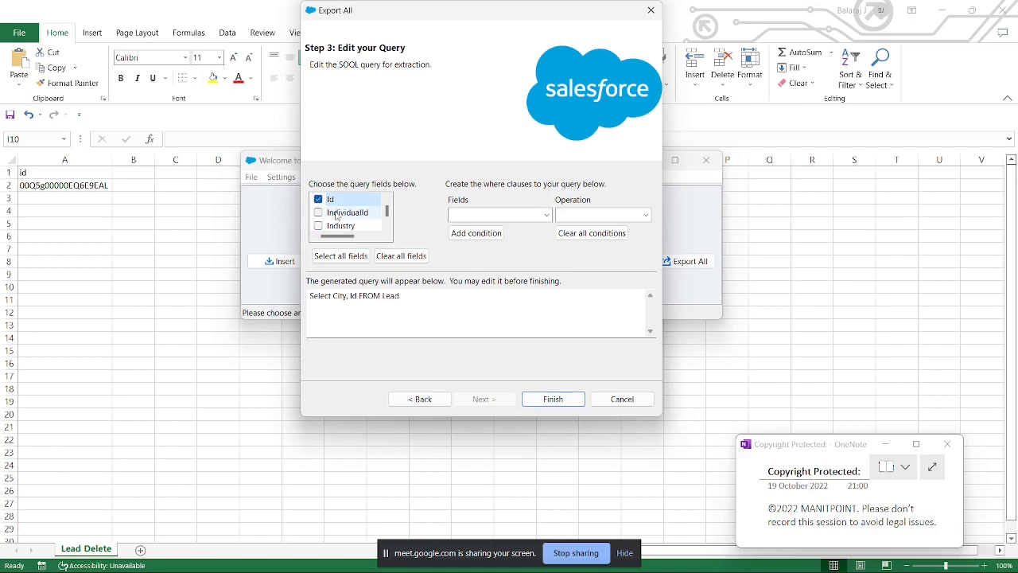
scroll(322, 218, down, 5)
scroll(324, 231, down, 2)
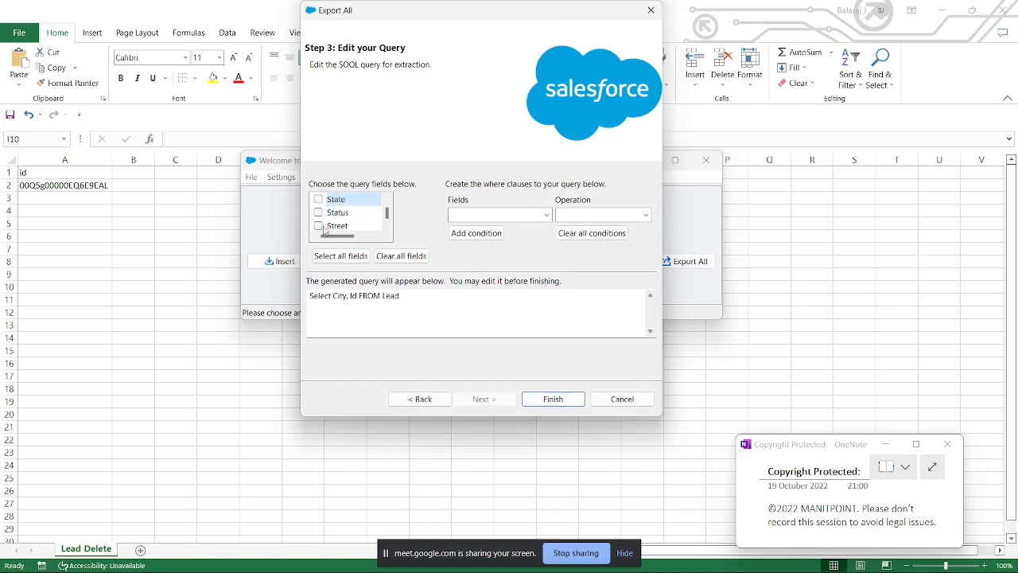
click(319, 213)
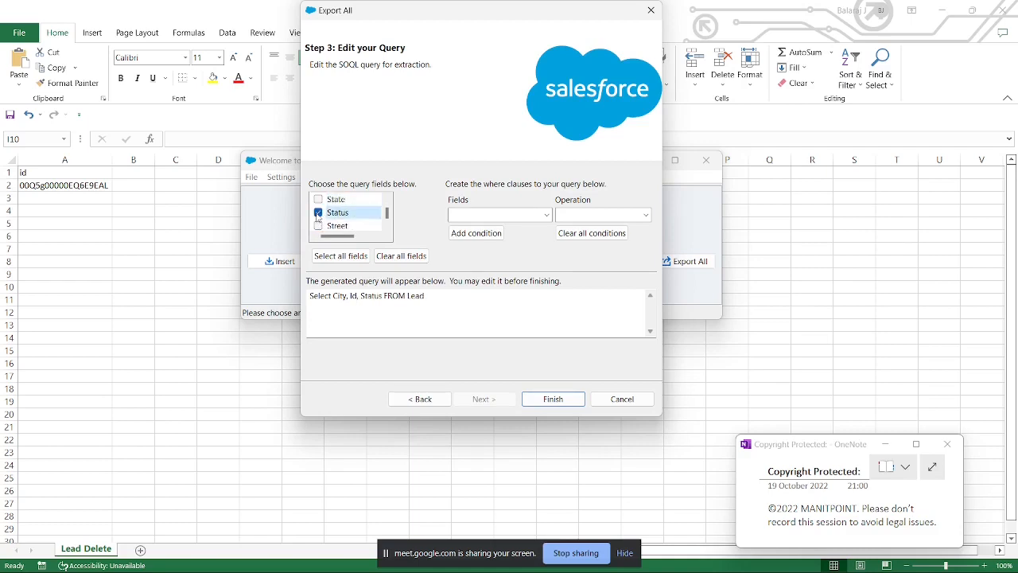
scroll(339, 216, up, 7)
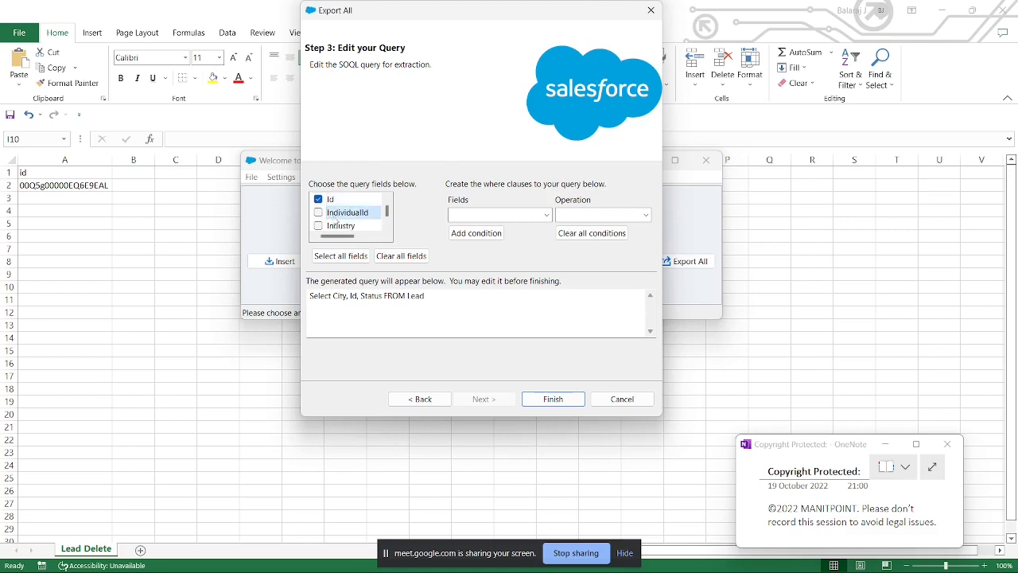
click(318, 226)
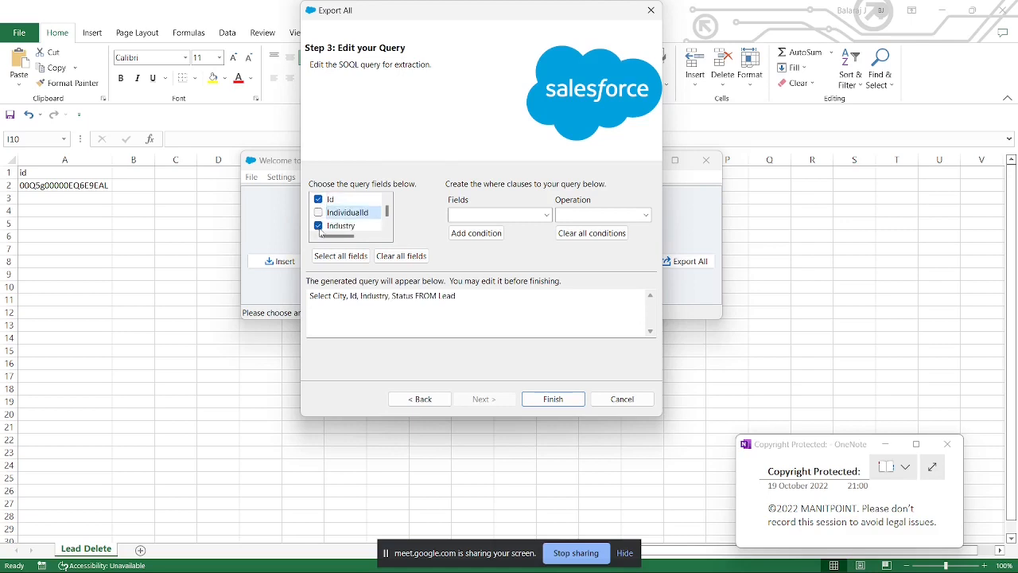
Step: Run the Export All extraction of leads and dismiss the completion dialog
click(557, 401)
click(563, 350)
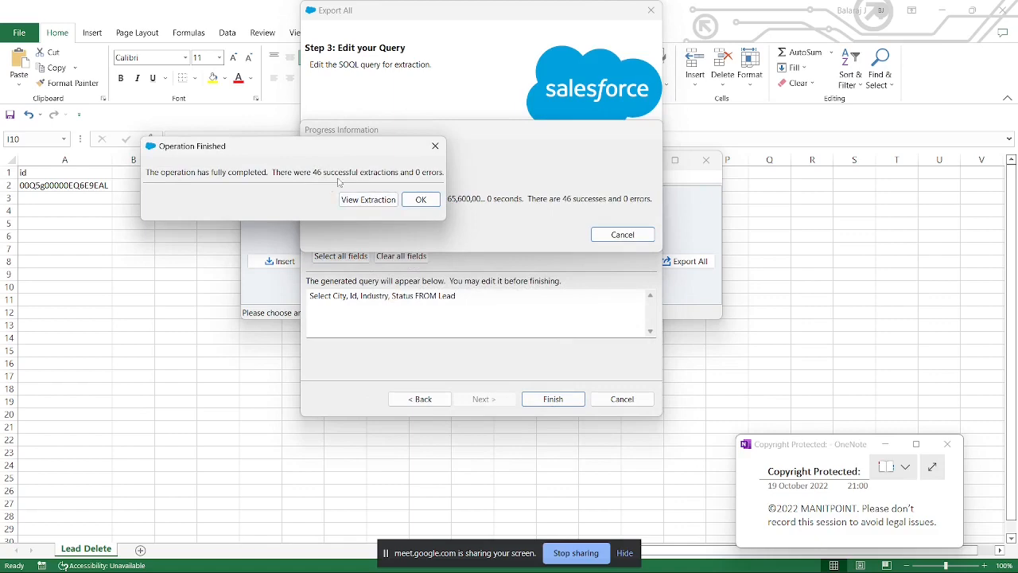
click(433, 203)
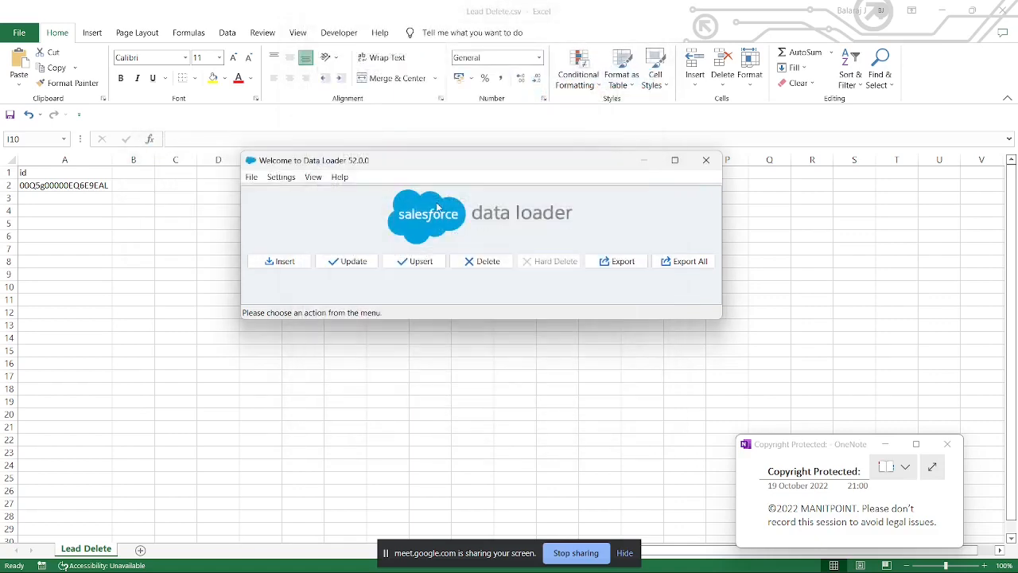
Step: Switch to Paint and add the notes "45 Extract" and "46 Extract All" below the installation link
mouse_move(758, 563)
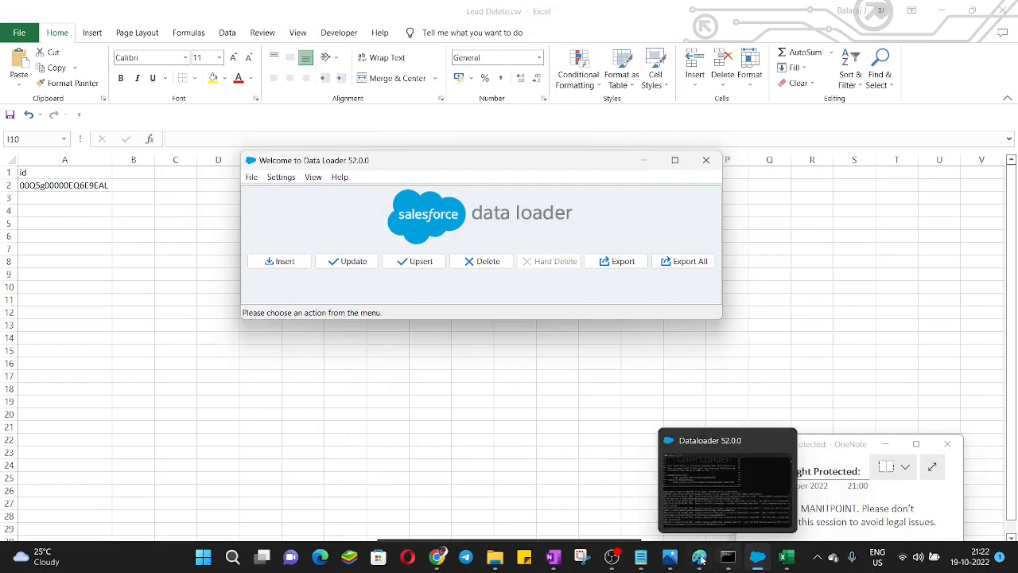
click(702, 485)
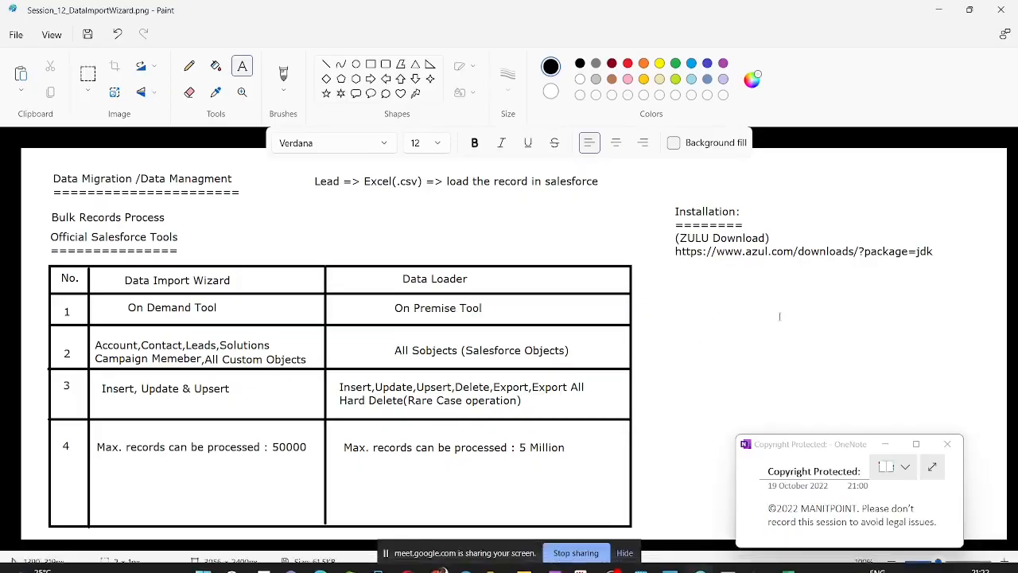
click(676, 313)
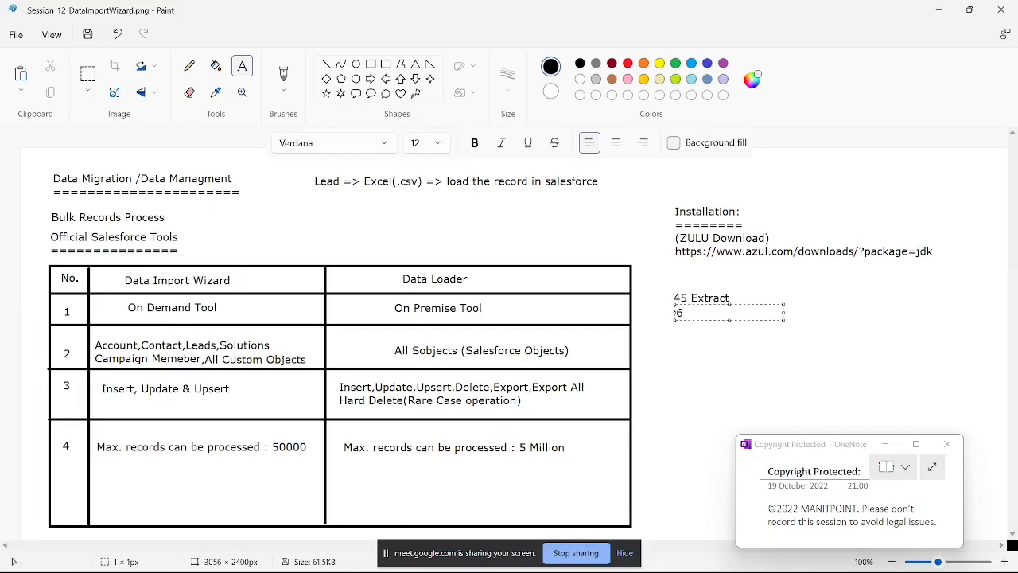
text(4)
key(Right)
text(Extract All)
click(759, 291)
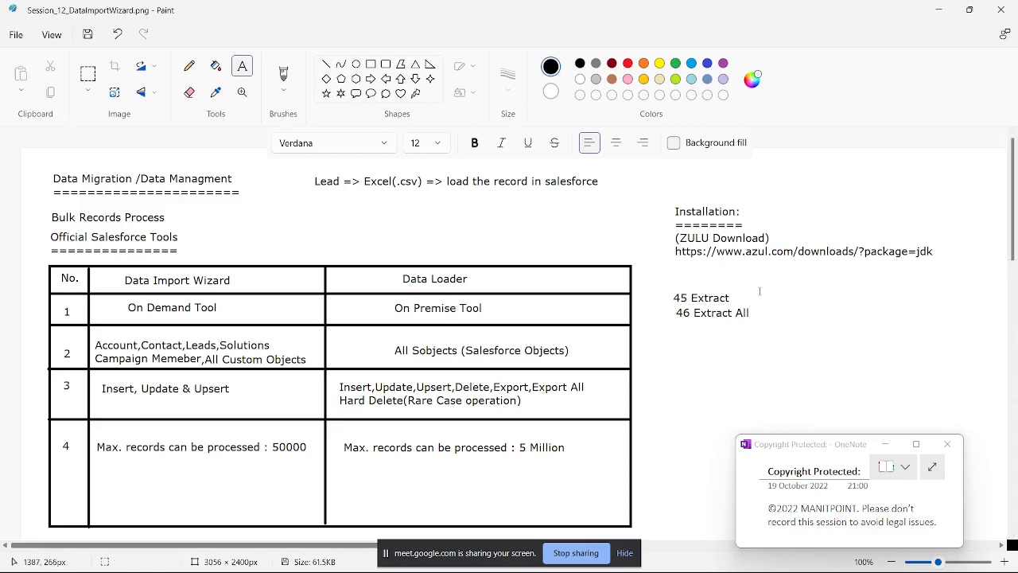
Step: Add a "Lead" heading beside the extract notes, underlined with "====", and write 45 beneath it
click(825, 288)
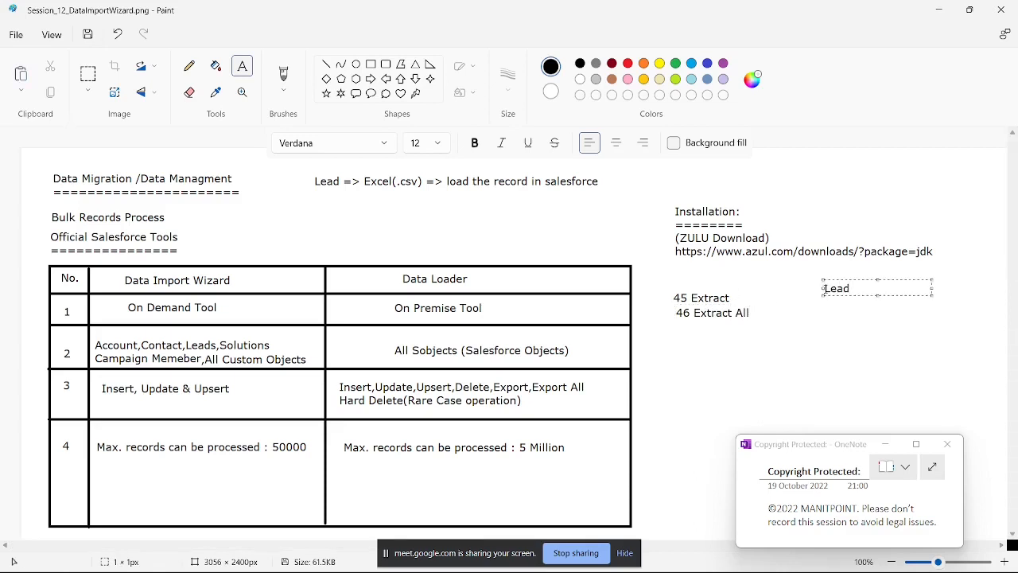
text(Lead)
key(Return)
key(Return)
text(45)
click(870, 372)
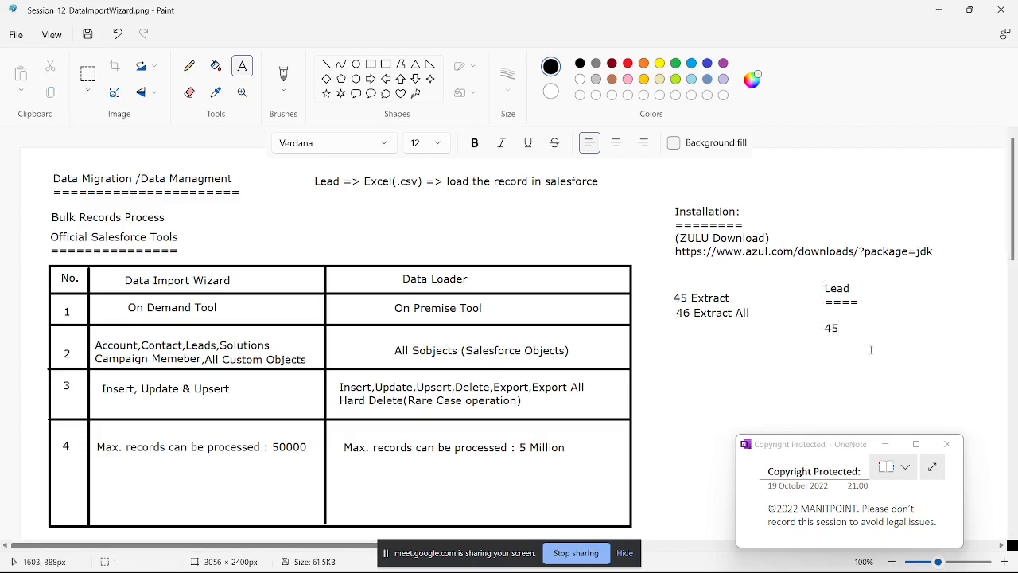
Step: Add a "Recycle bin" heading next to Lead with 1 beneath it and a "=======" underline nudged closer to the heading
click(880, 292)
text(Recycle bin)
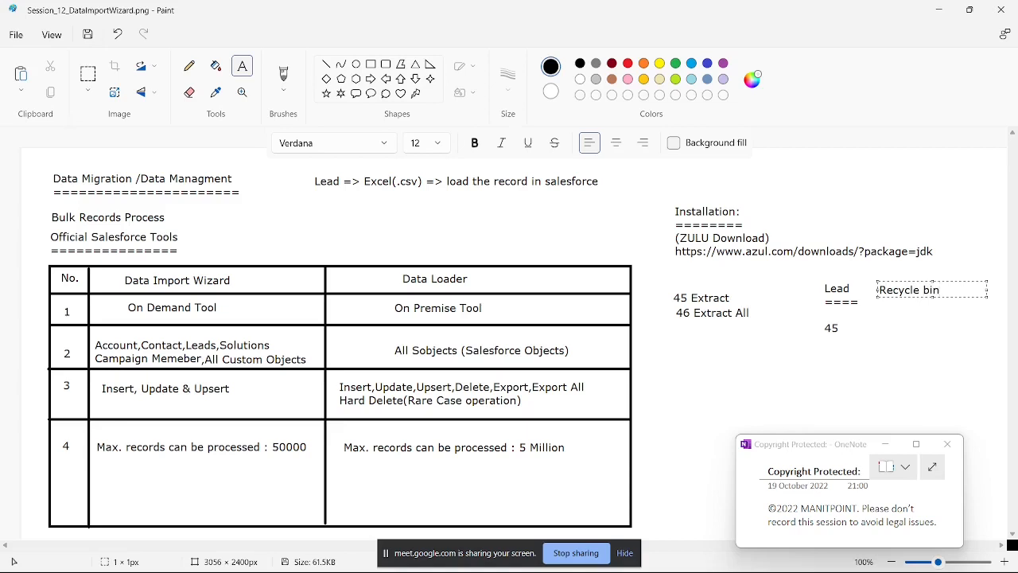
click(886, 330)
text(1)
click(879, 296)
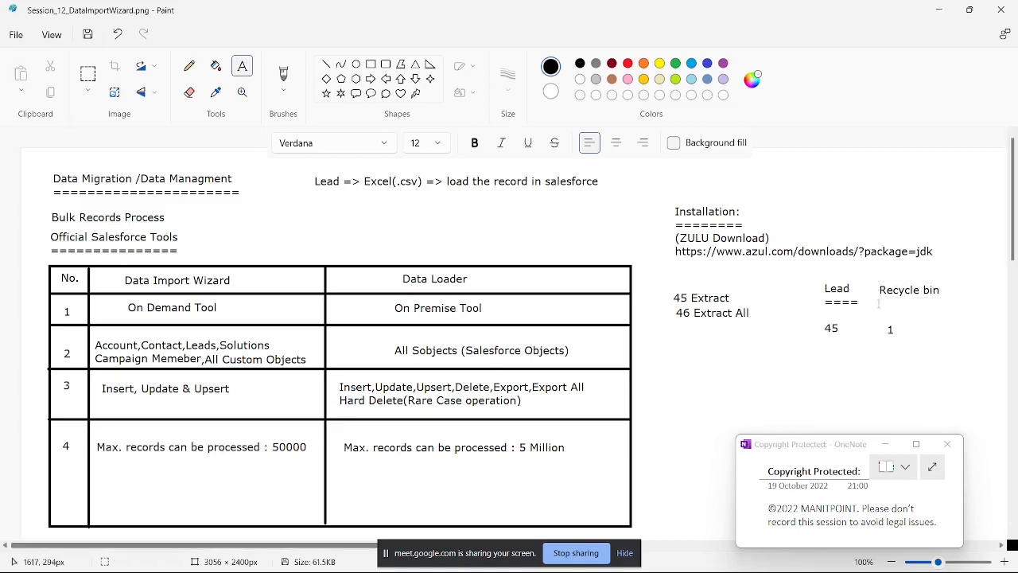
click(878, 295)
text(========)
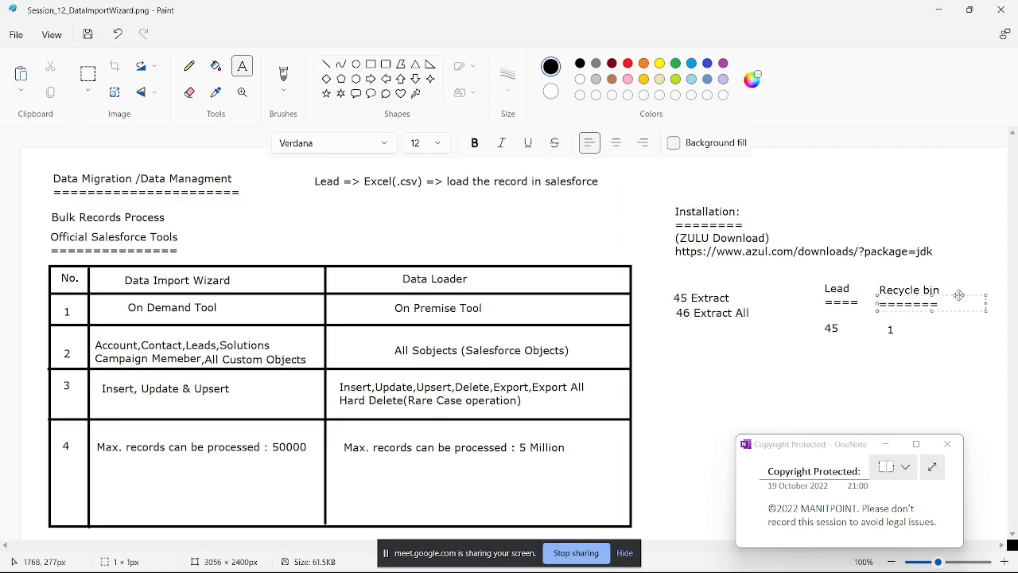
drag(958, 295, 960, 292)
click(953, 276)
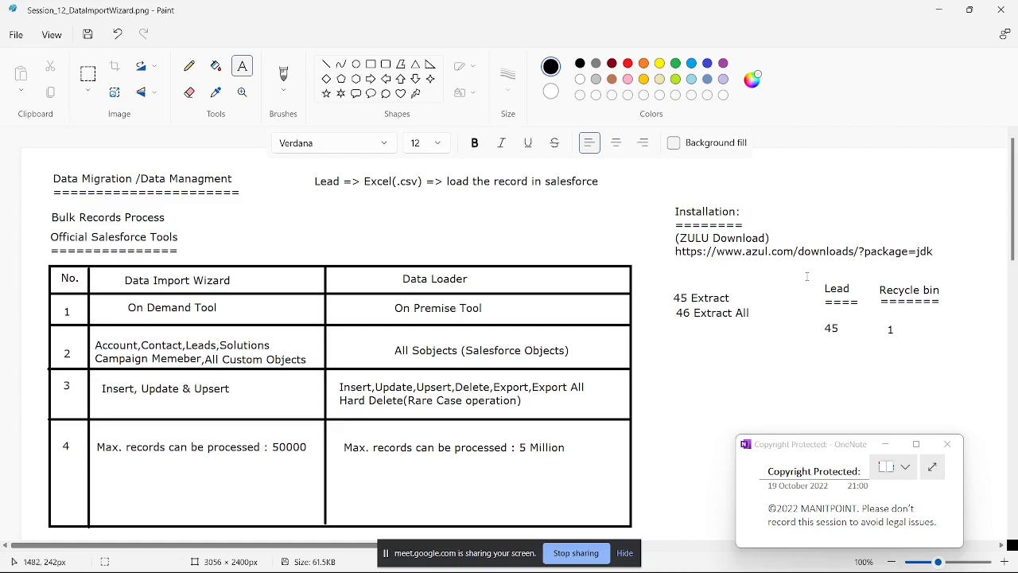
drag(807, 276, 956, 353)
click(773, 343)
drag(667, 304, 776, 332)
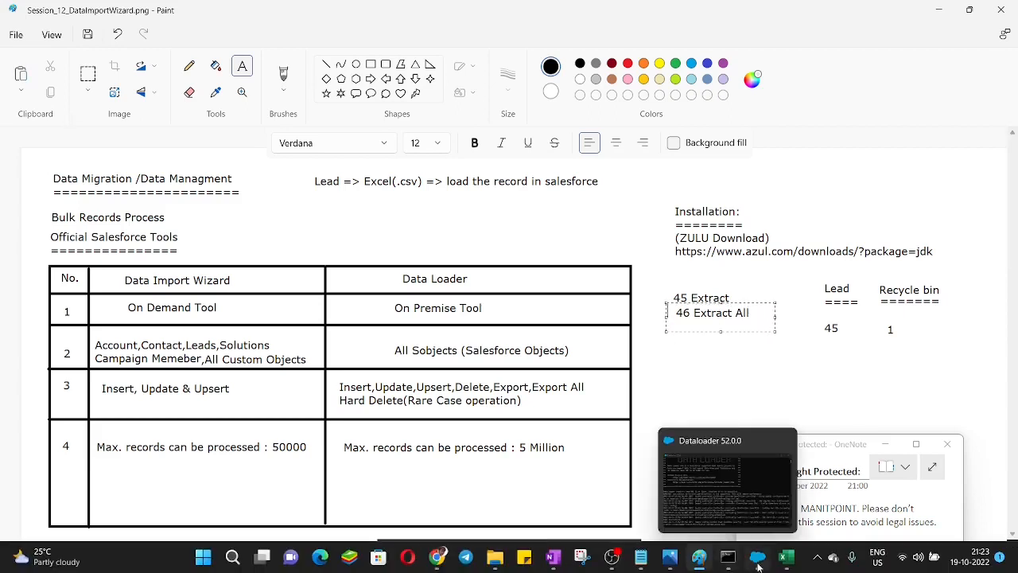
Step: Bring Data Loader to the front, then close LeadExport.csv without saving and close Lead Delete.csv
click(757, 557)
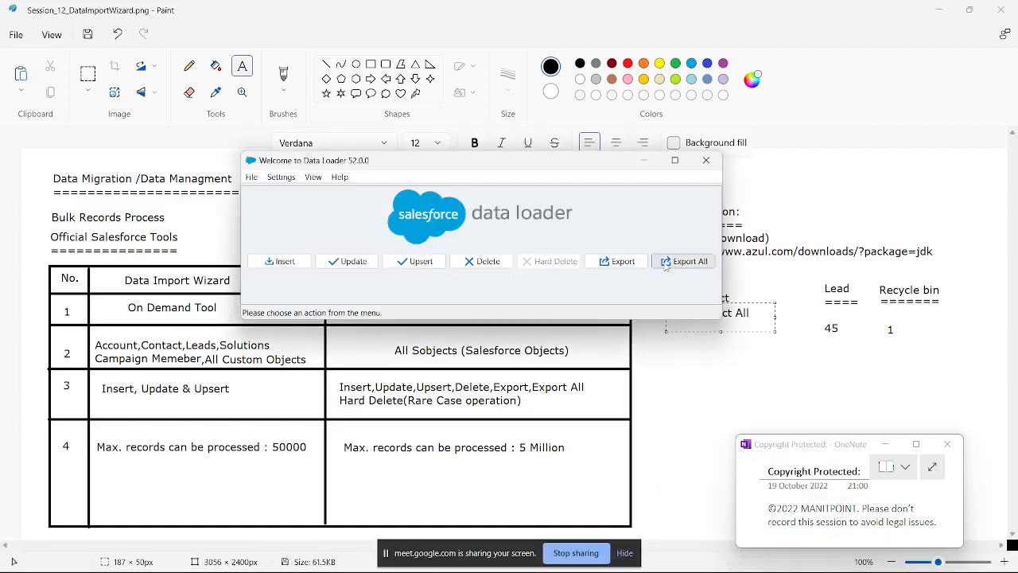
drag(548, 166, 461, 217)
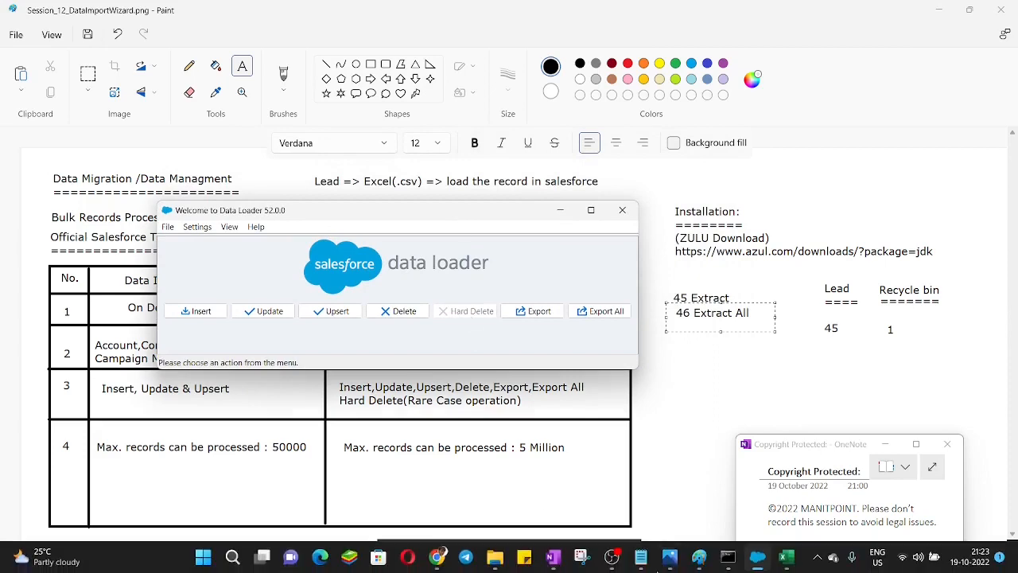
mouse_move(785, 566)
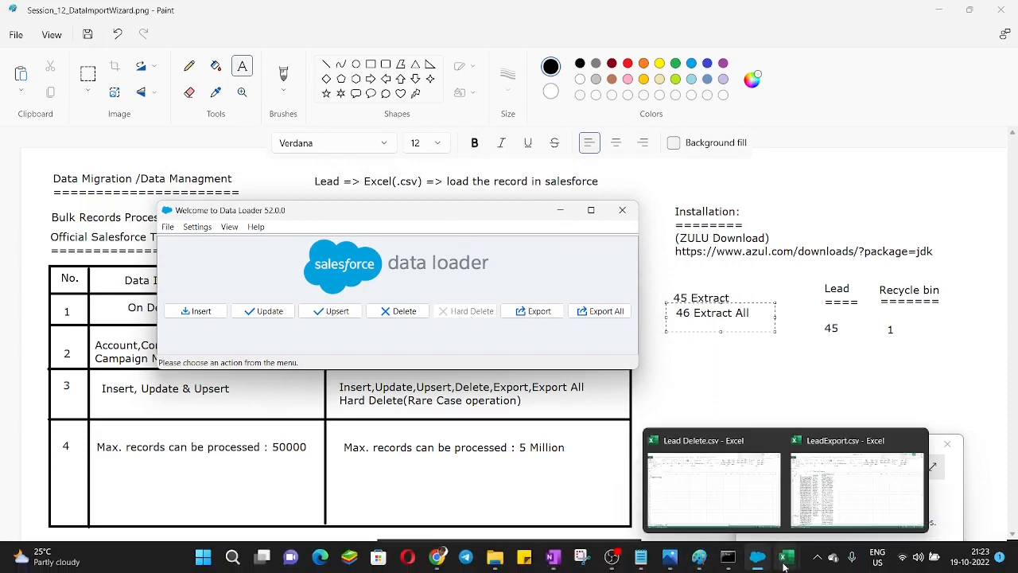
click(918, 440)
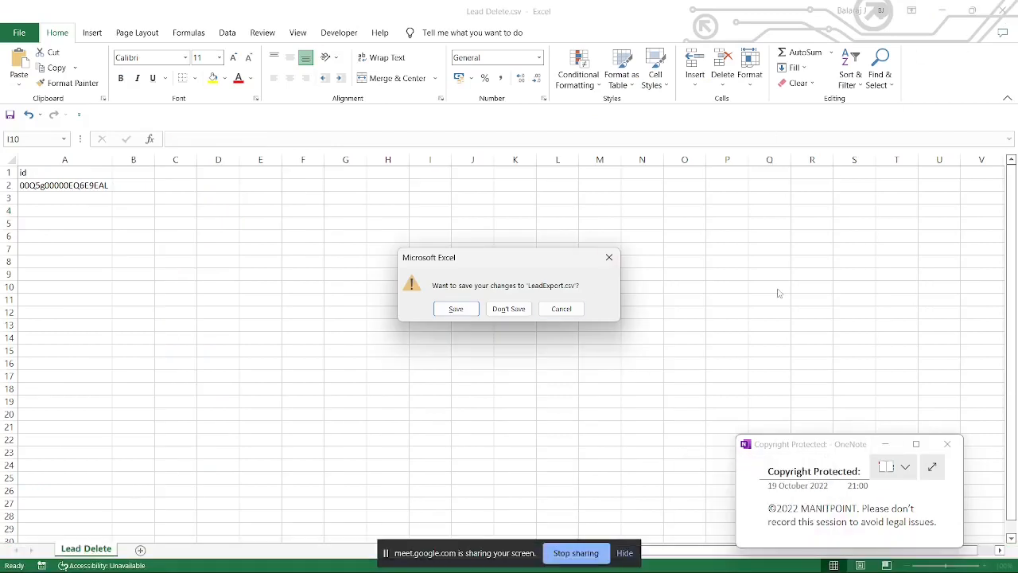
click(506, 314)
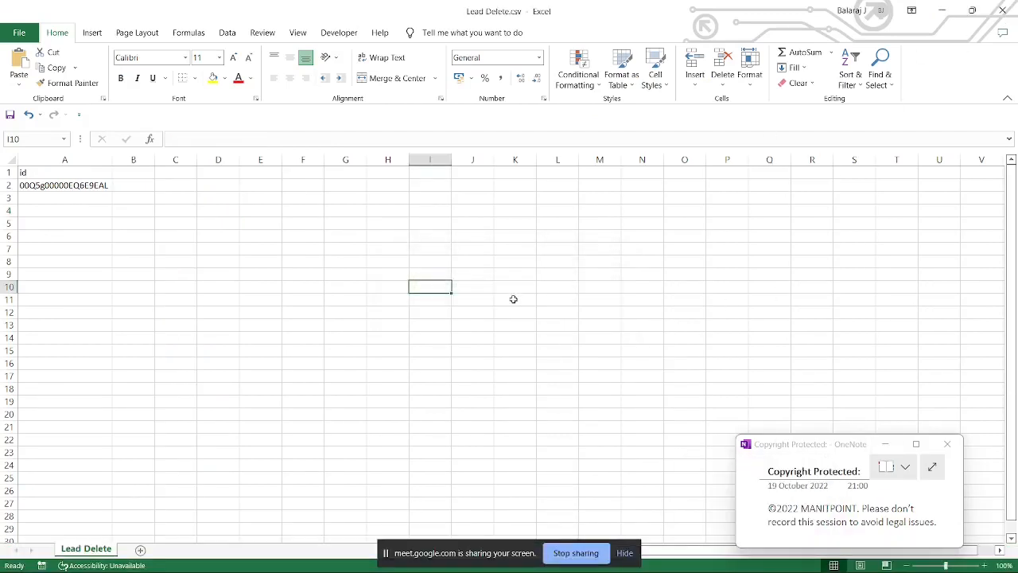
click(1002, 11)
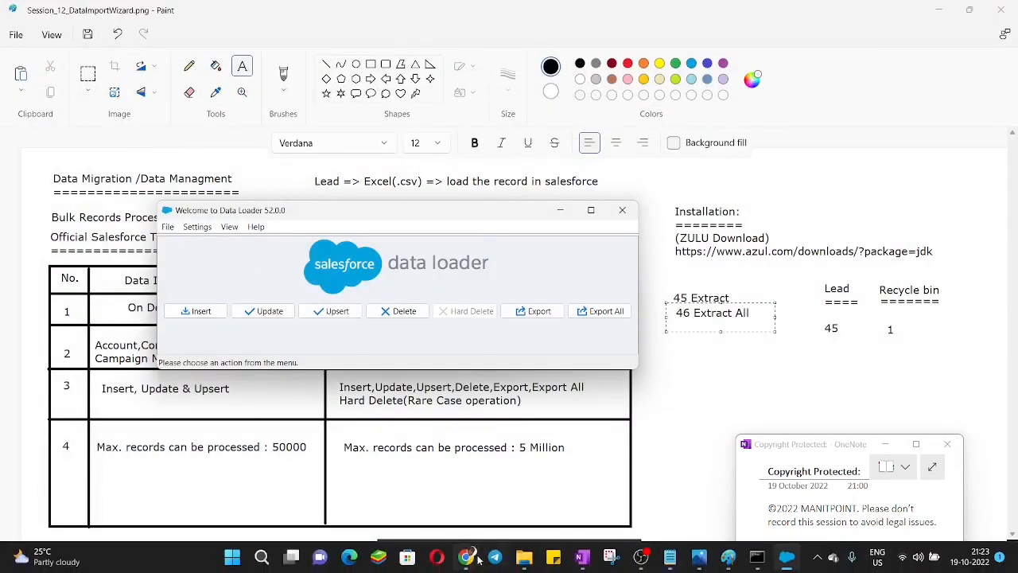
Step: Switch to Salesforce in Chrome, open the Leads list and view the details of the Data Loader 1 lead
mouse_move(469, 559)
click(439, 503)
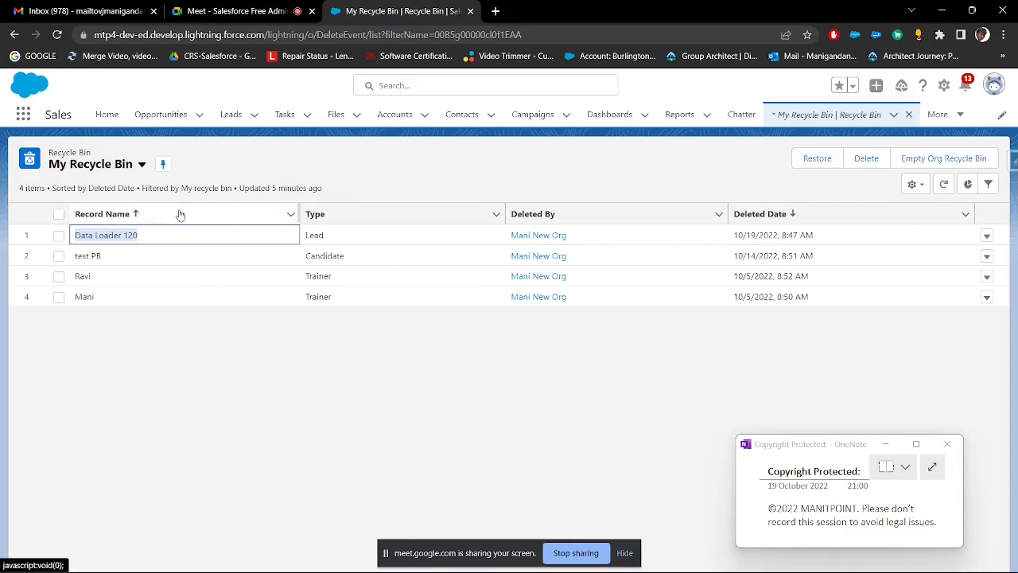
click(221, 118)
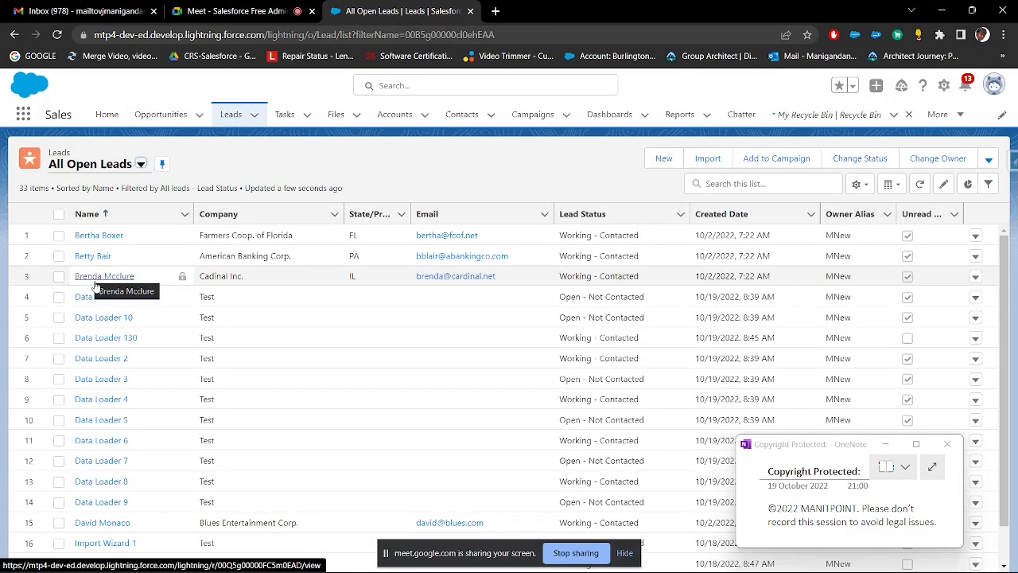
click(99, 299)
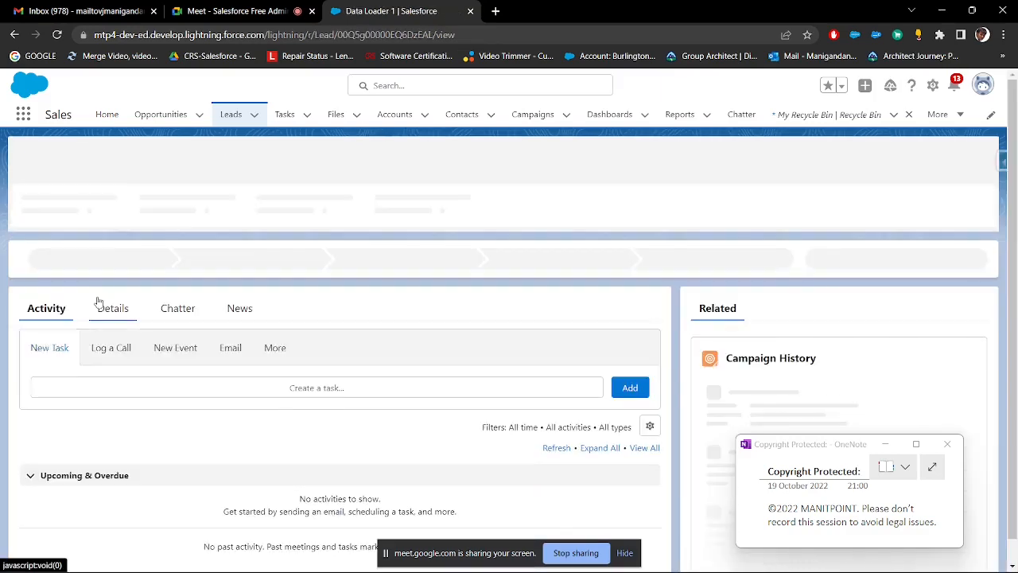
click(111, 309)
scroll(111, 310, down, 2)
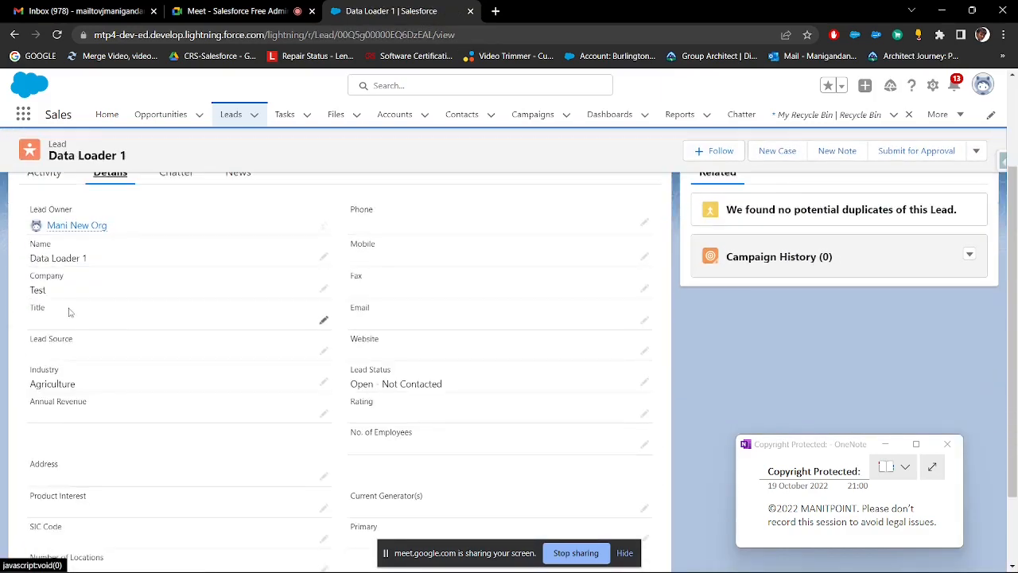
scroll(200, 277, up, 1)
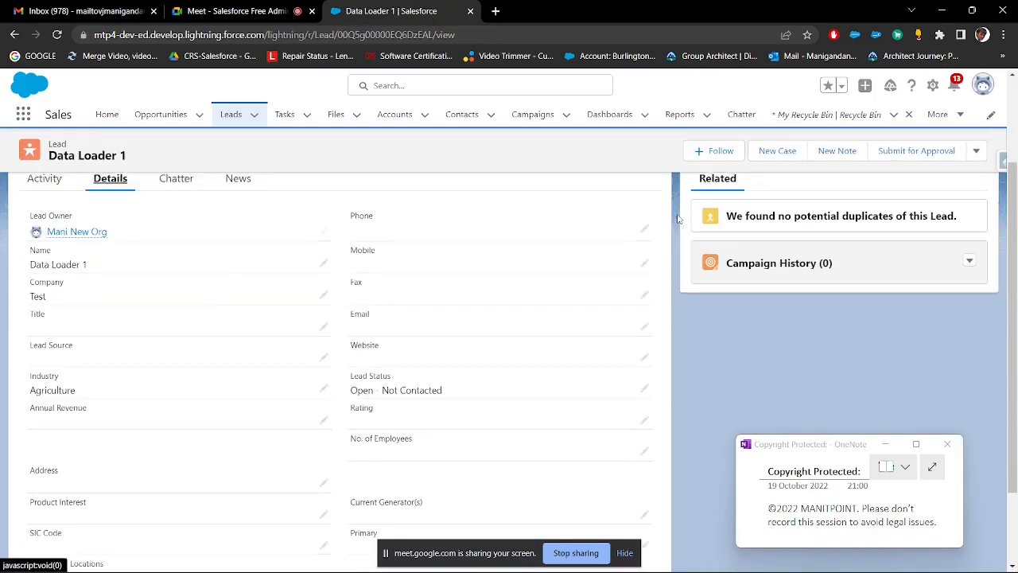
Step: Open a new lead form and examine its required fields: Last Name, Company and Lead Status
click(255, 116)
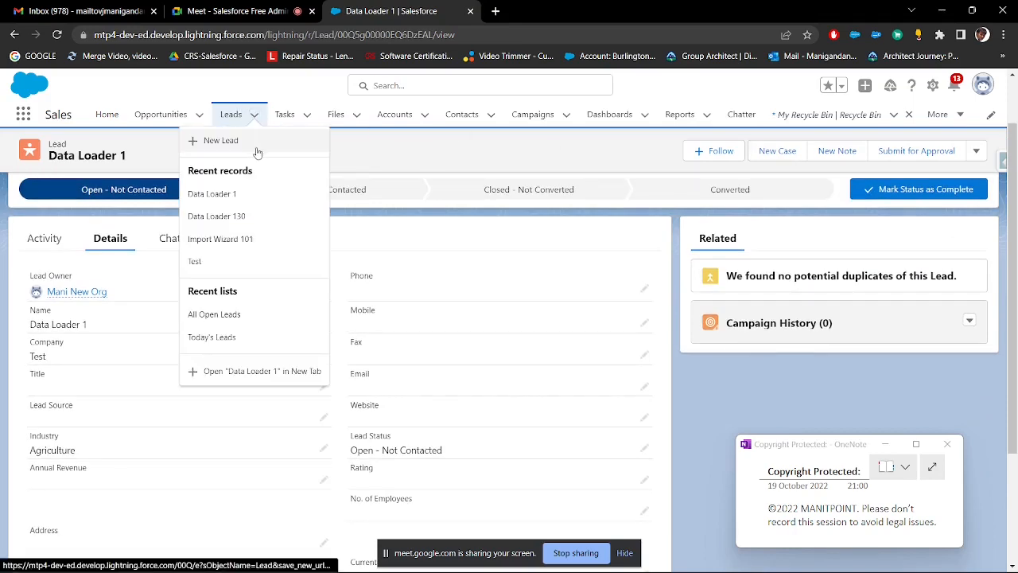
click(257, 145)
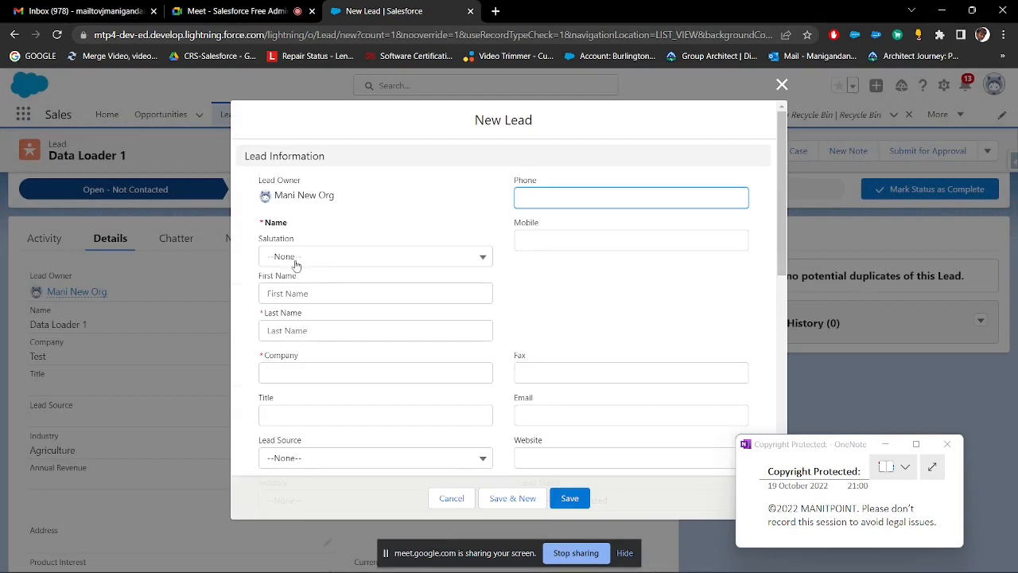
drag(264, 223, 293, 225)
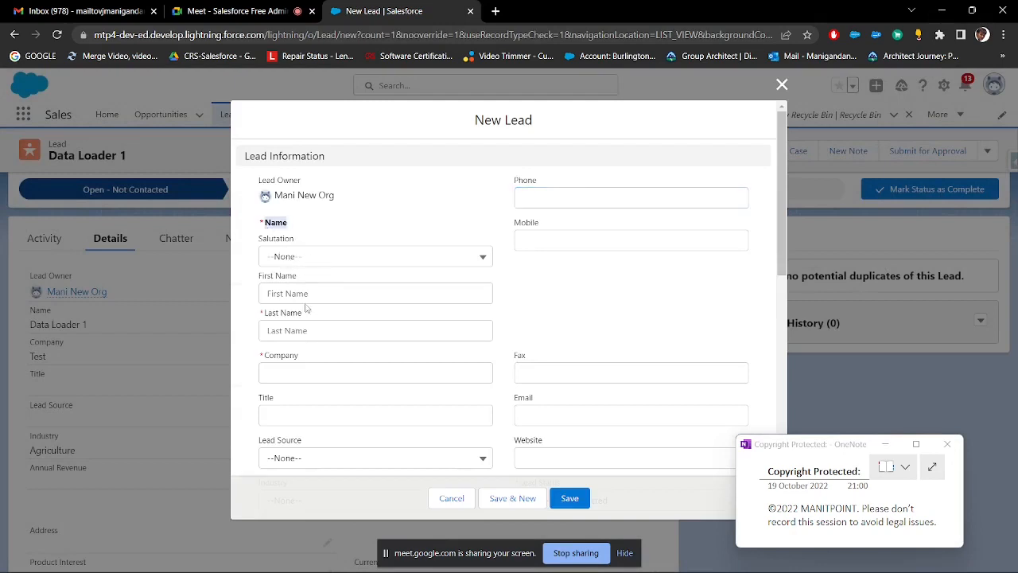
drag(265, 312, 366, 313)
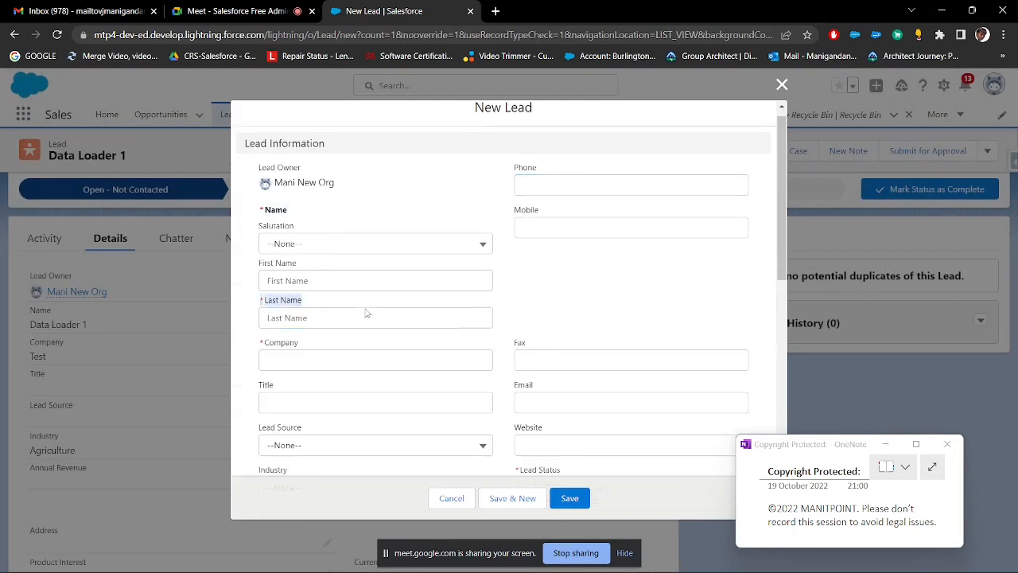
scroll(366, 313, down, 2)
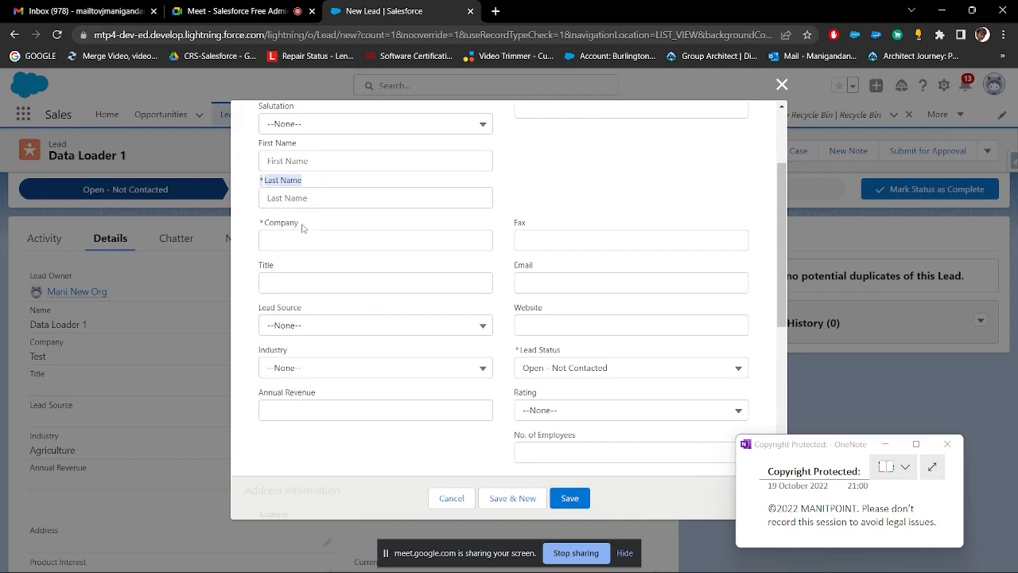
drag(302, 227, 261, 224)
drag(577, 351, 520, 355)
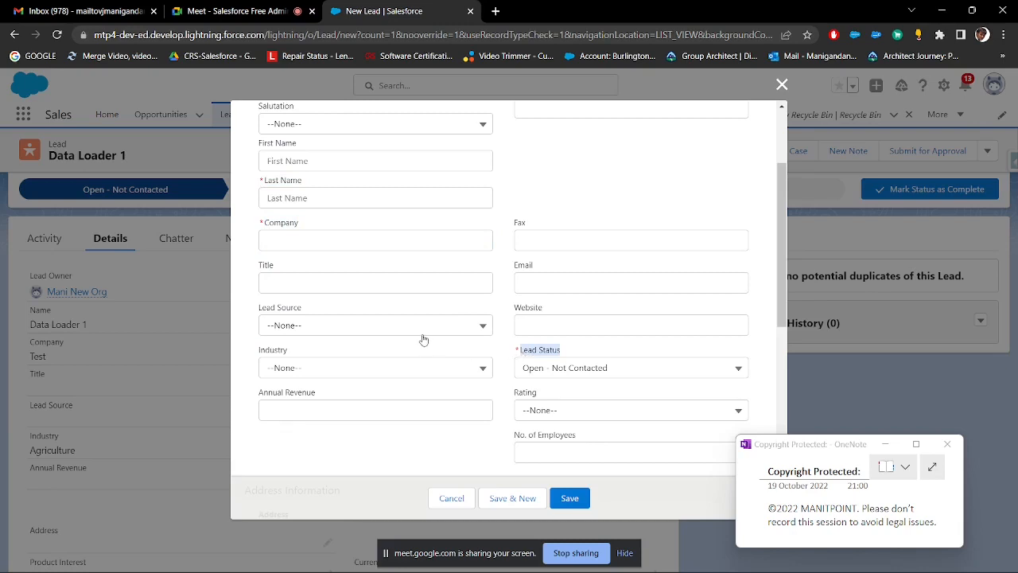
scroll(320, 270, up, 2)
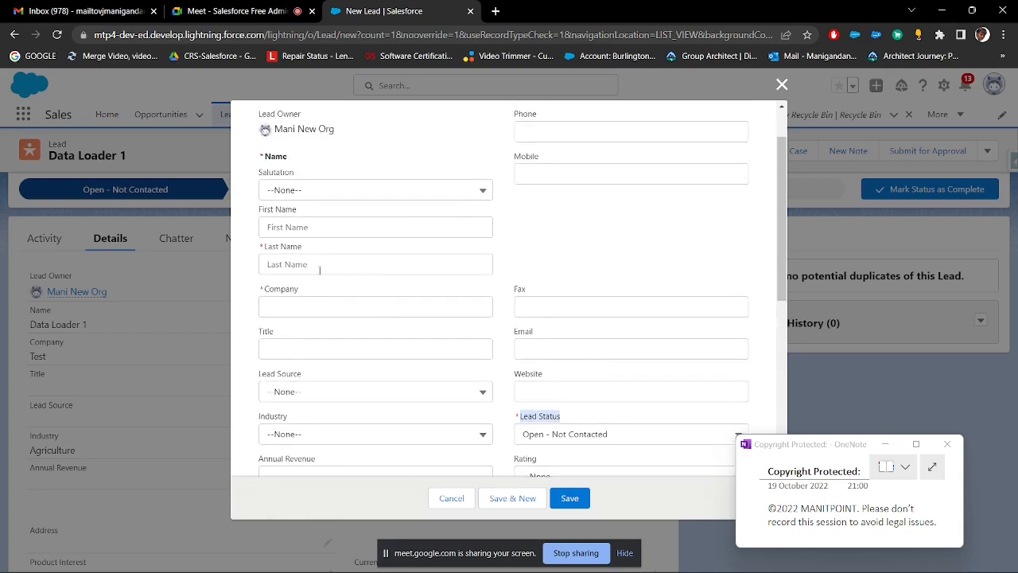
drag(303, 248, 261, 248)
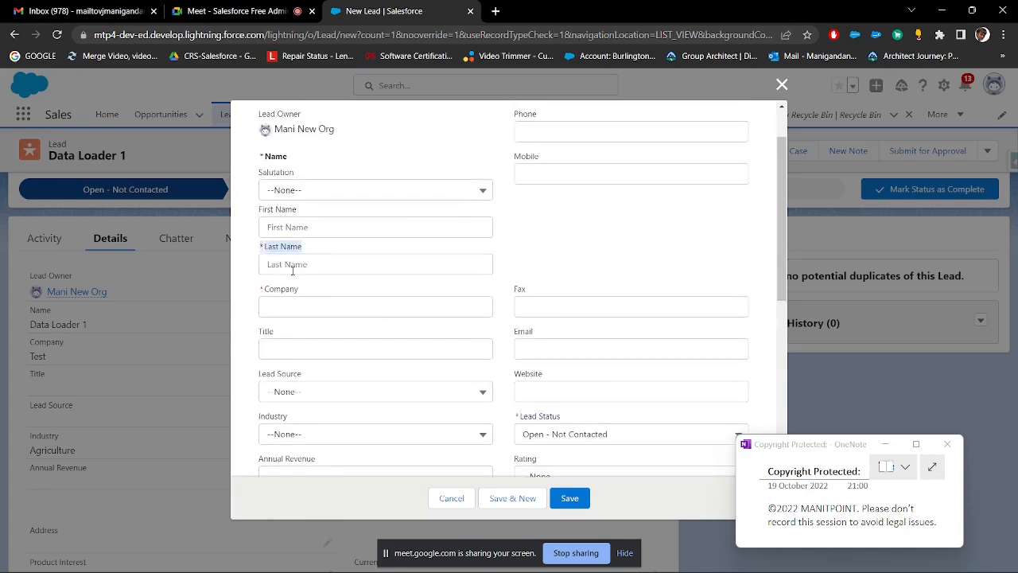
drag(310, 293, 265, 292)
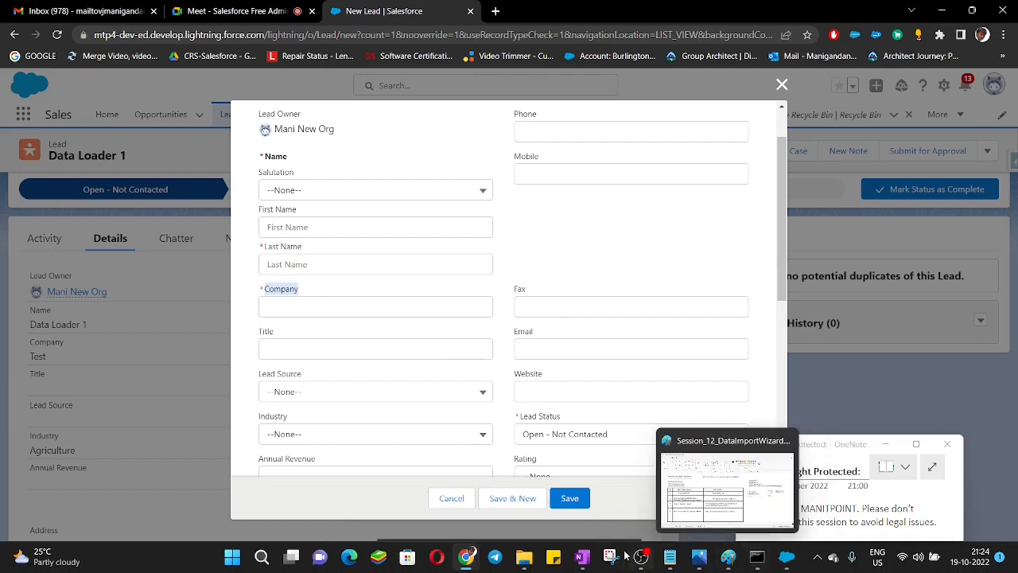
Step: Switch to File Explorer and duplicate Lead Insert.csv inside the Import_DL folder of Data Management
mouse_move(527, 562)
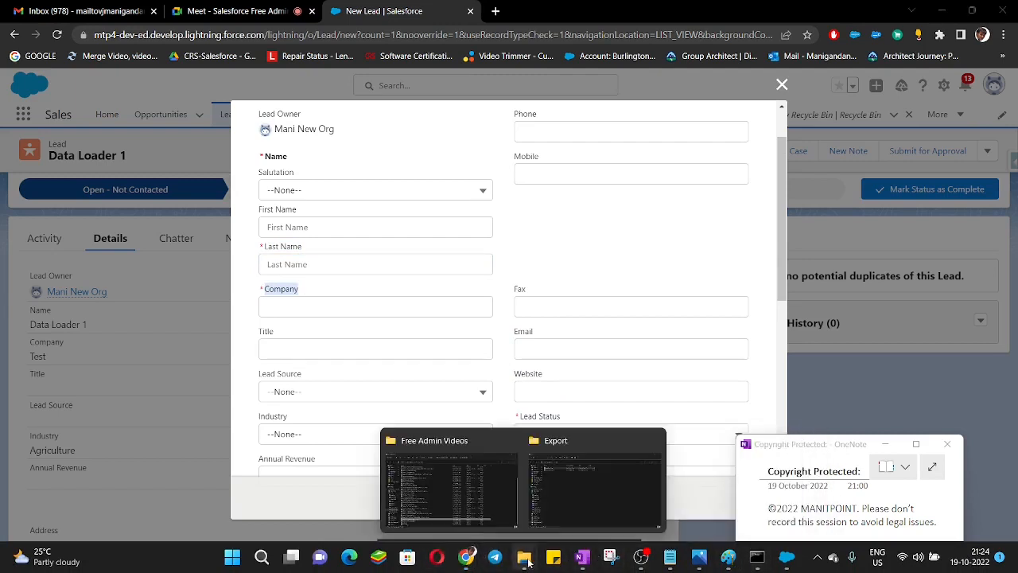
click(571, 501)
click(159, 68)
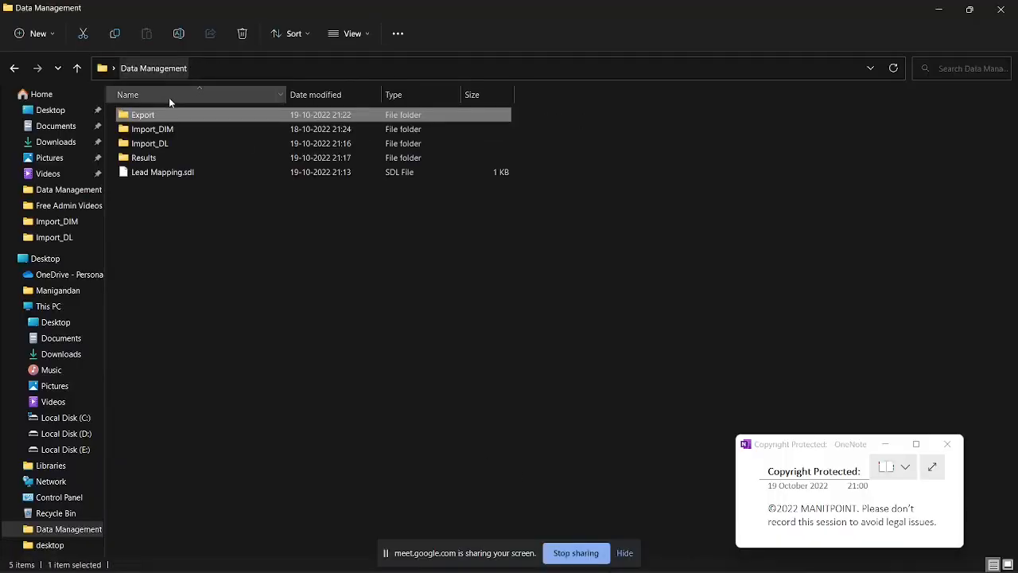
double_click(157, 144)
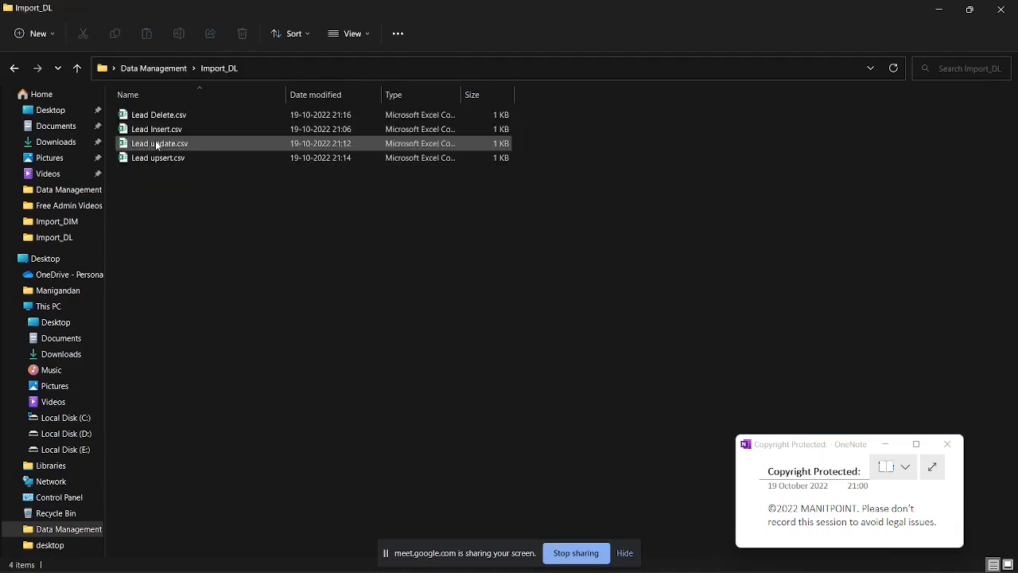
click(159, 129)
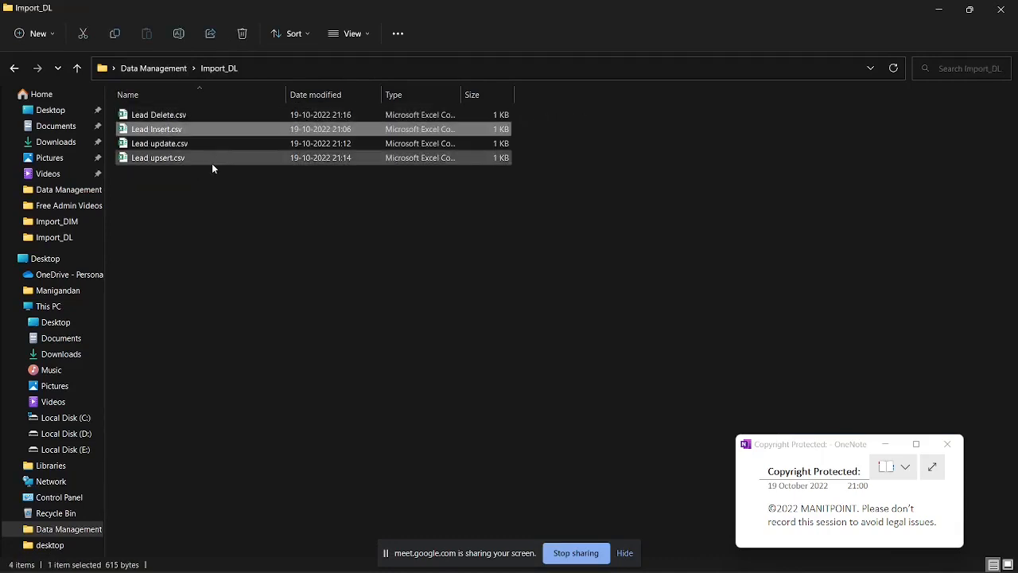
key(ctrl+c)
key(ctrl+v)
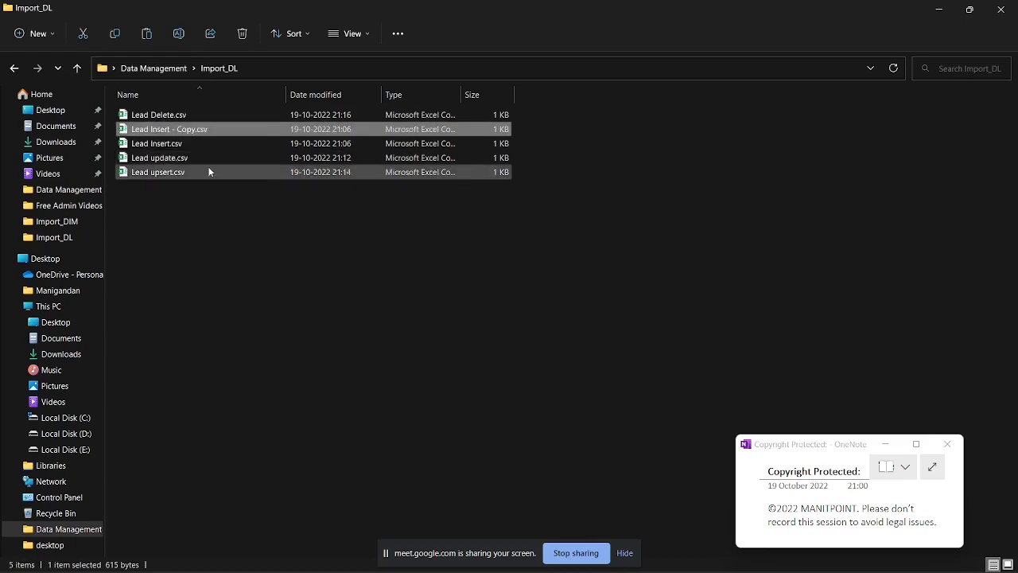
Step: Rename the copied CSV file as "Lead Insert - 2.csv"
click(193, 128)
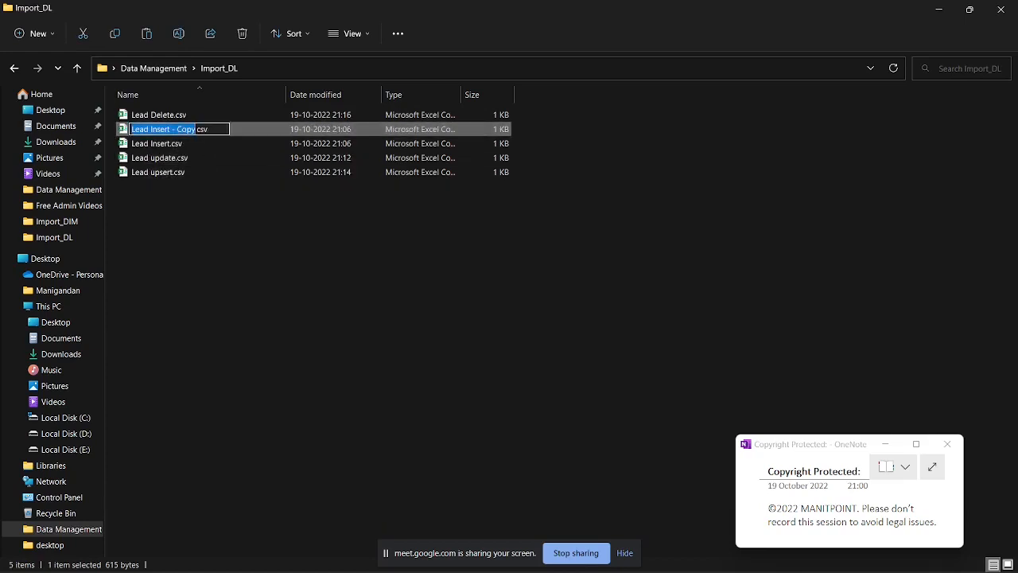
key(Home)
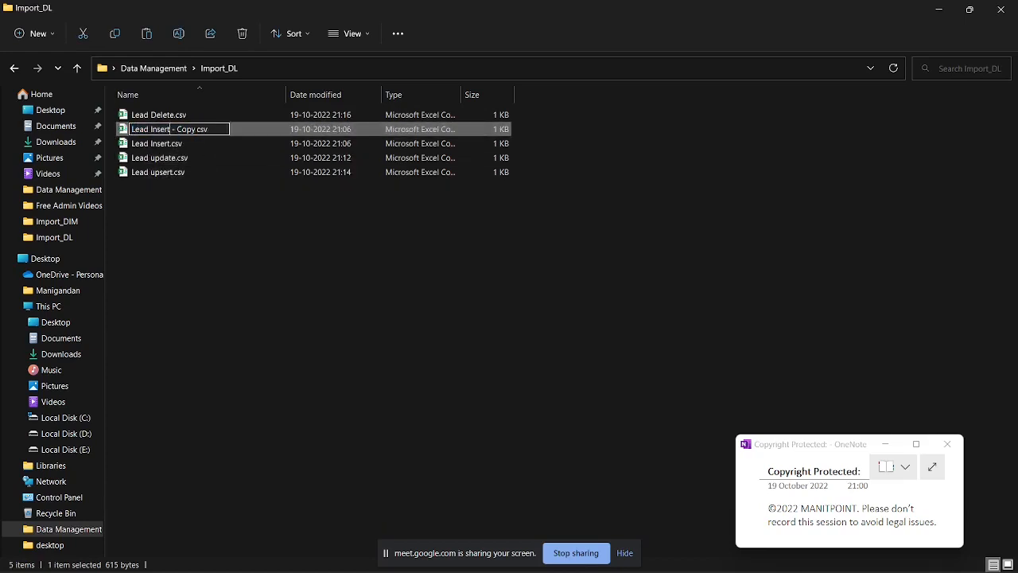
drag(177, 129, 195, 129)
text(2)
click(214, 234)
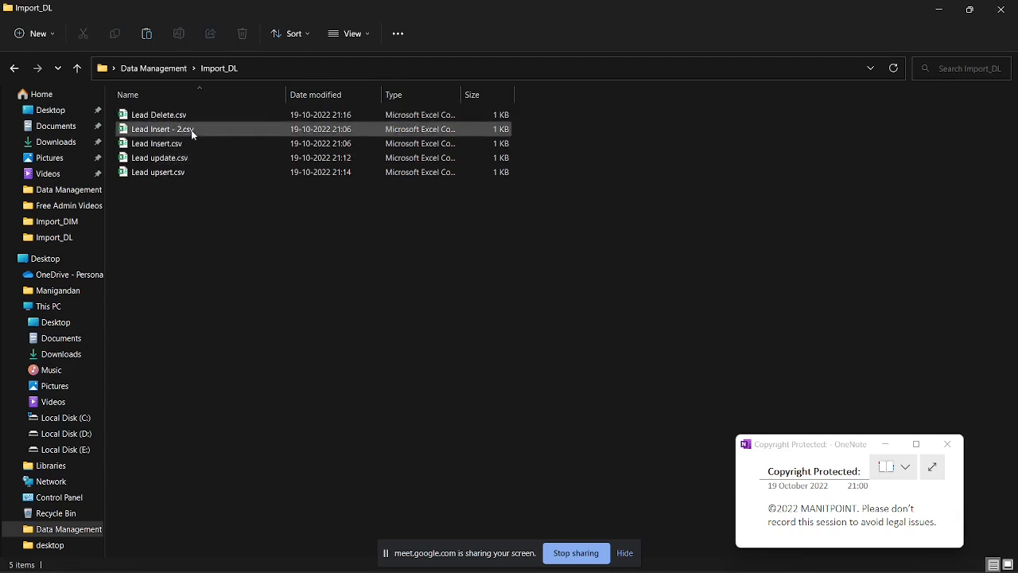
Step: Open Lead Insert - 2.csv in Excel and autofit the width of all its columns
double_click(190, 129)
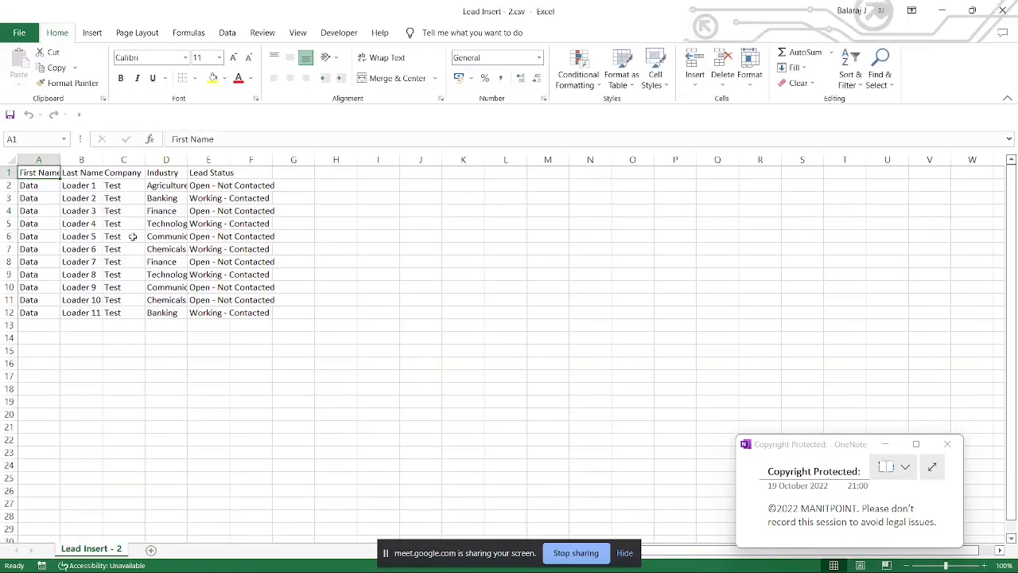
click(12, 160)
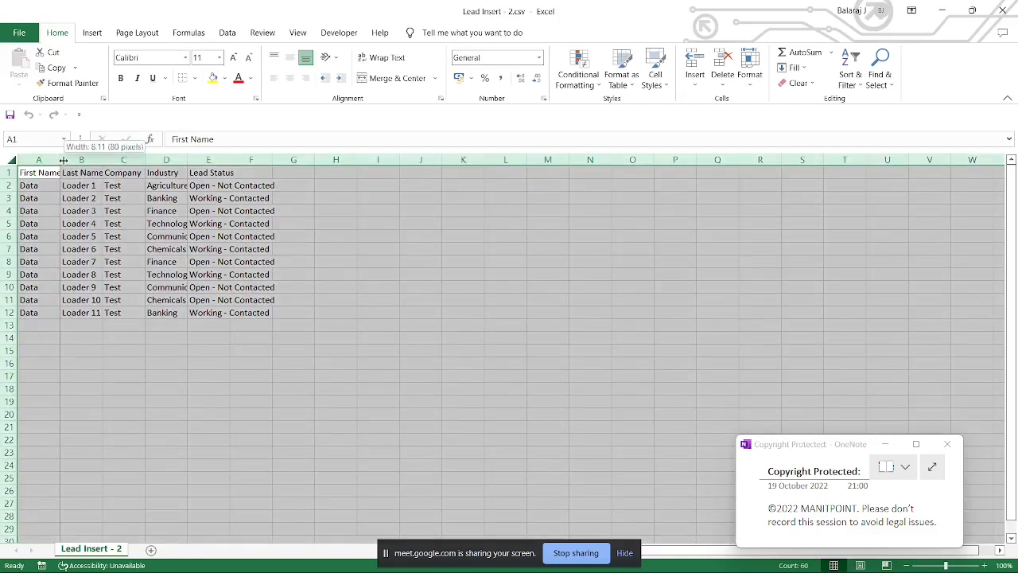
double_click(64, 160)
click(266, 210)
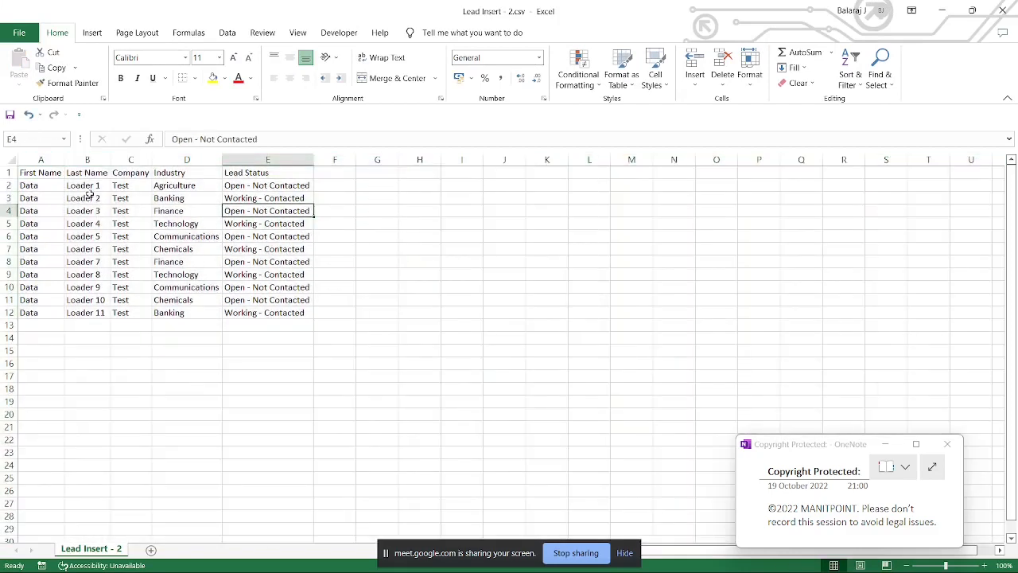
Step: Change B2 to Loader 21, clear the last names in B3:B12 and fill them as a series through Loader 31
double_click(105, 185)
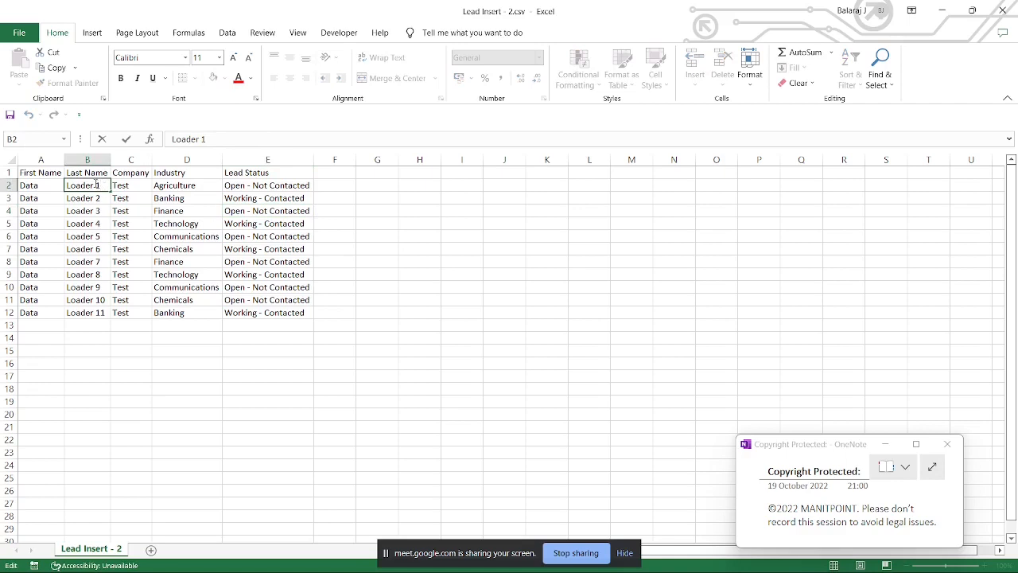
text(2)
drag(99, 199, 102, 313)
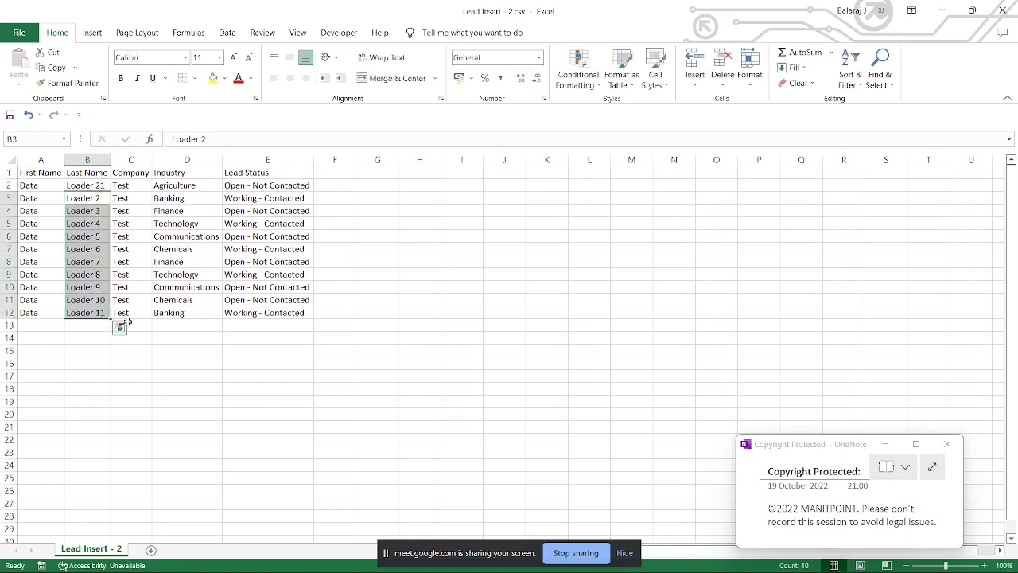
key(Delete)
click(121, 287)
click(96, 186)
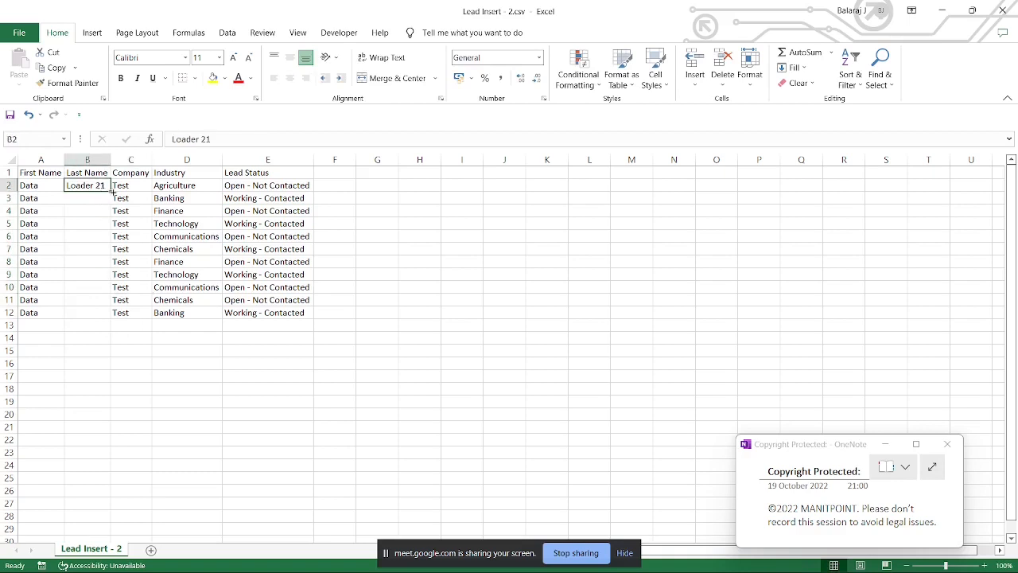
drag(111, 192, 116, 319)
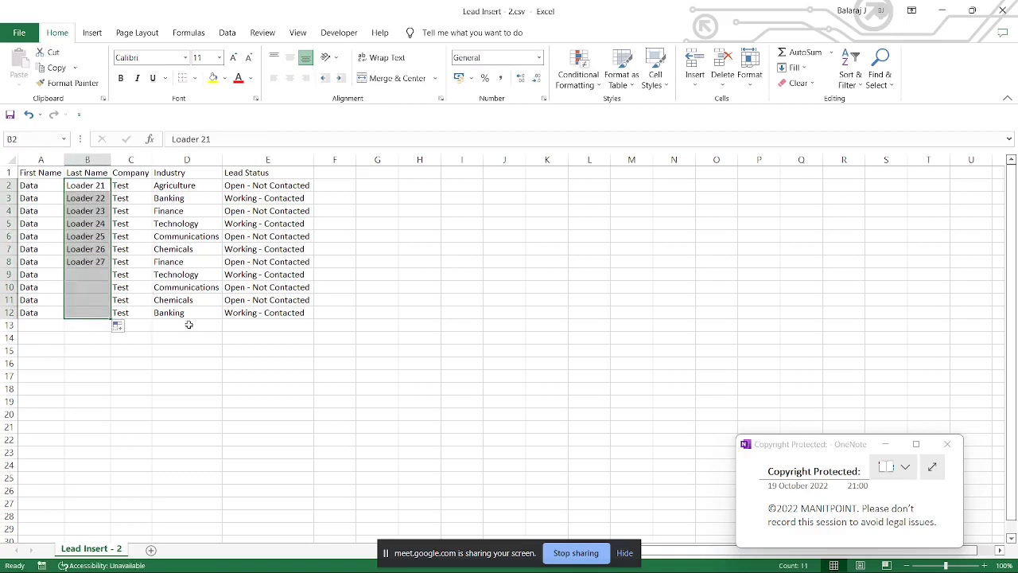
Step: Clear the company in C5 and the last name in B11 of the lead insert sheet
click(261, 314)
click(437, 311)
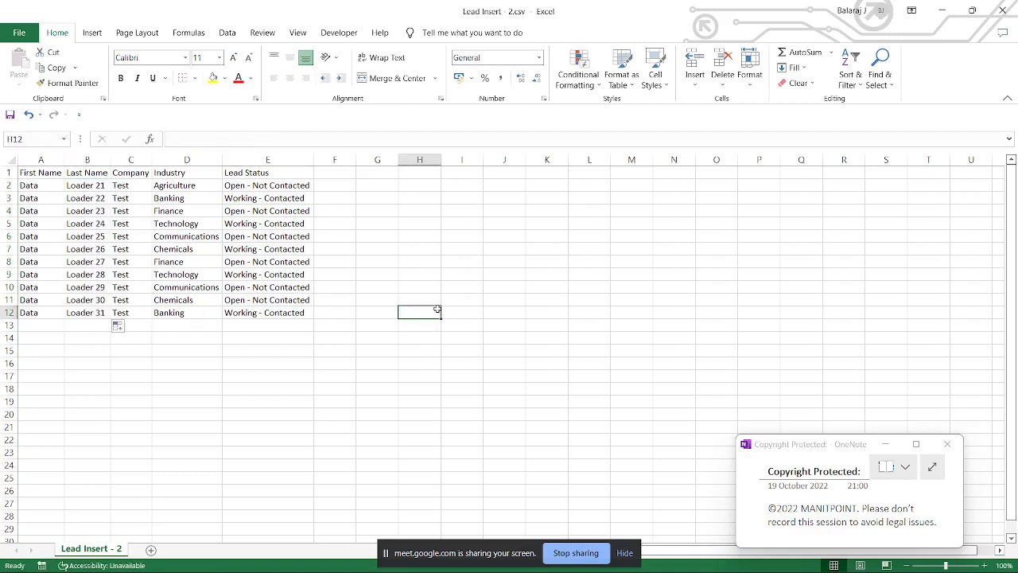
click(270, 241)
click(140, 226)
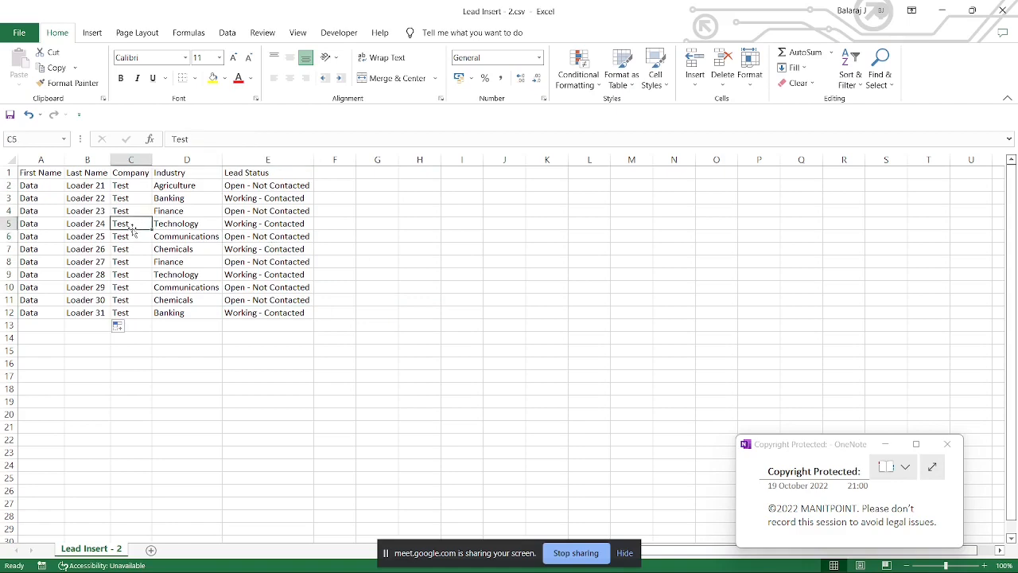
key(Delete)
key(Down)
key(Down)
key(Down)
key(Down)
key(Down)
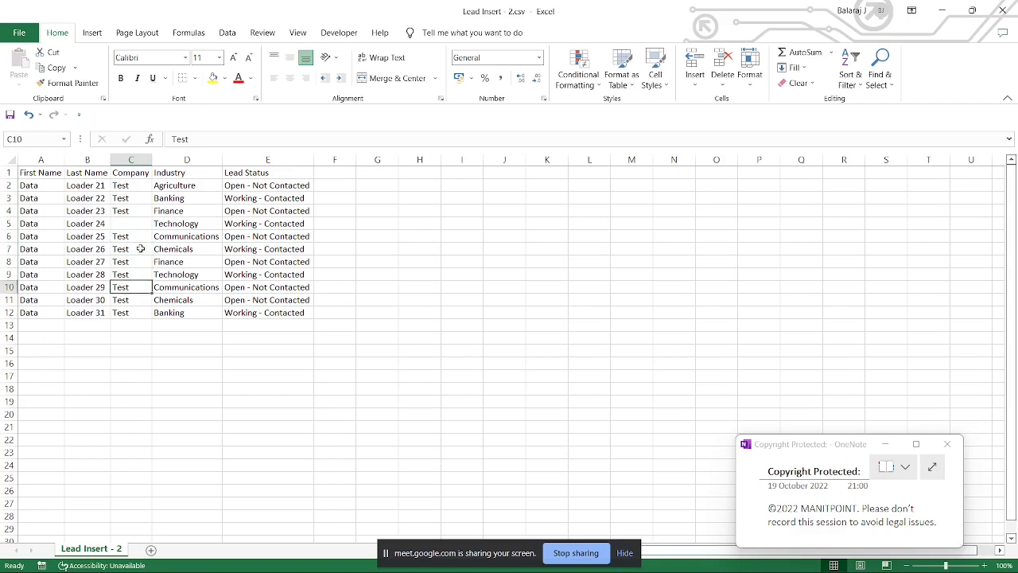
key(Left)
key(Down)
key(Delete)
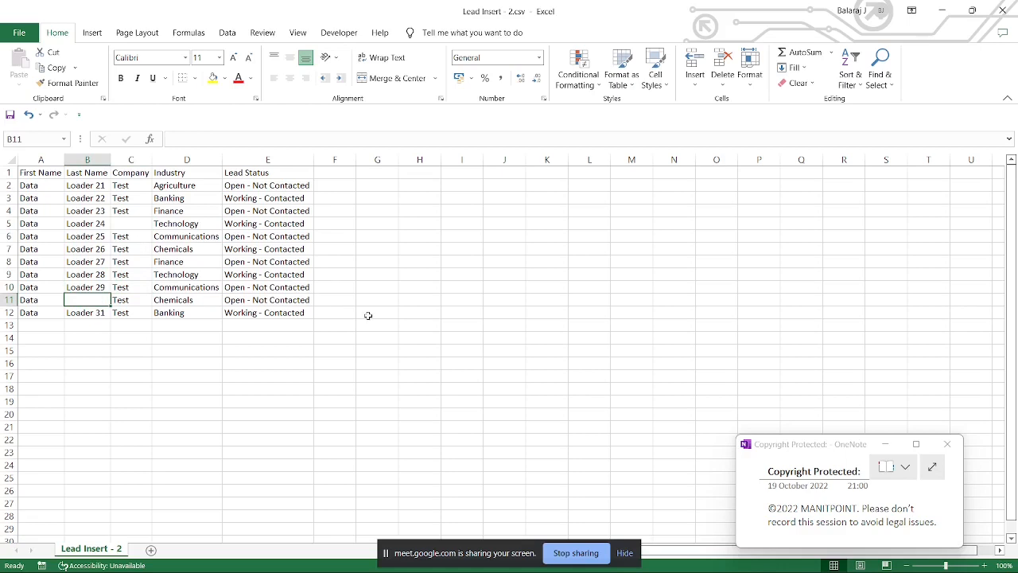
Step: Switch to Data Loader and start an Insert for the Lead object using Lead Insert - 2.csv from the Import_DL folder
mouse_move(895, 547)
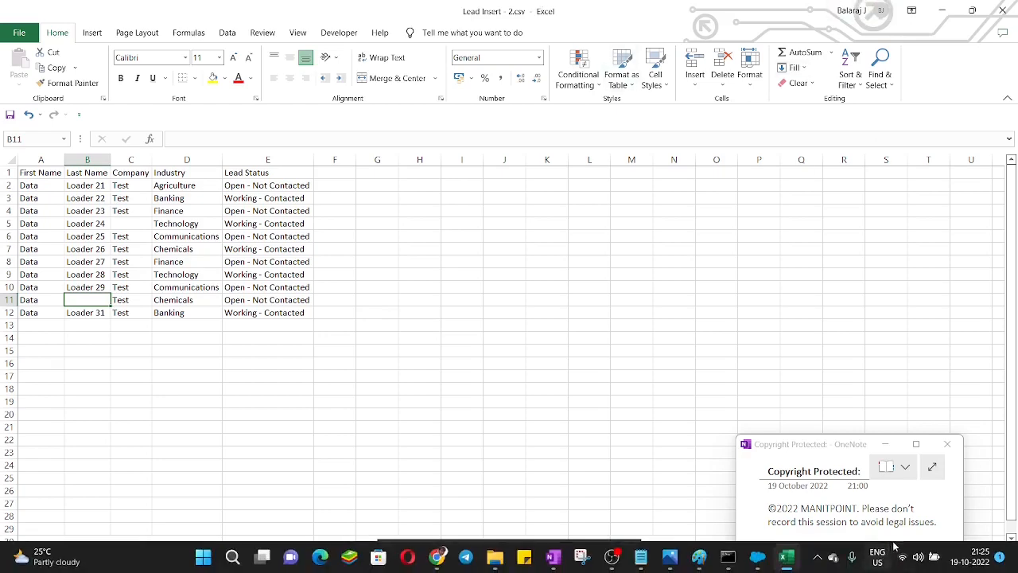
click(757, 556)
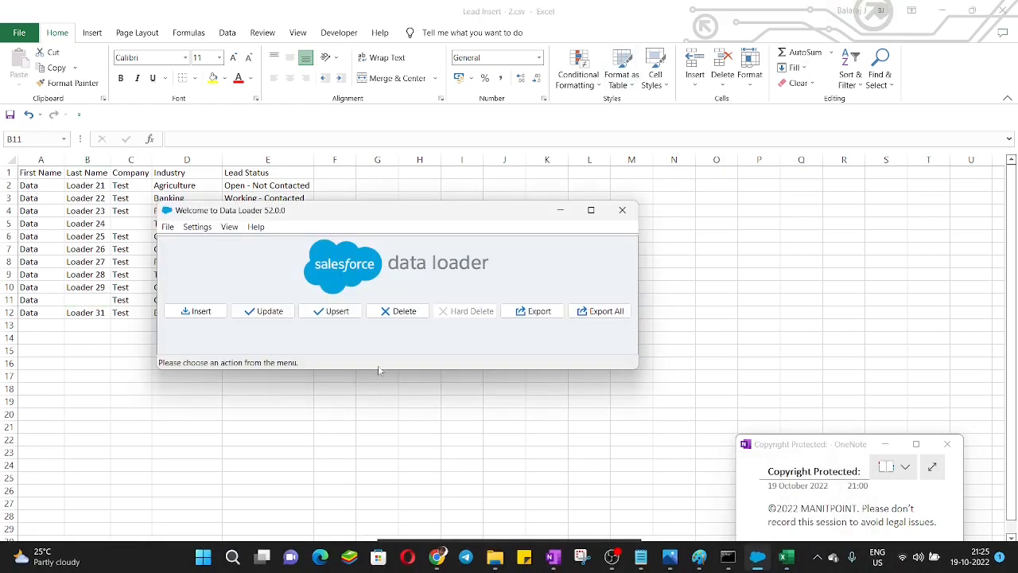
click(203, 312)
click(252, 277)
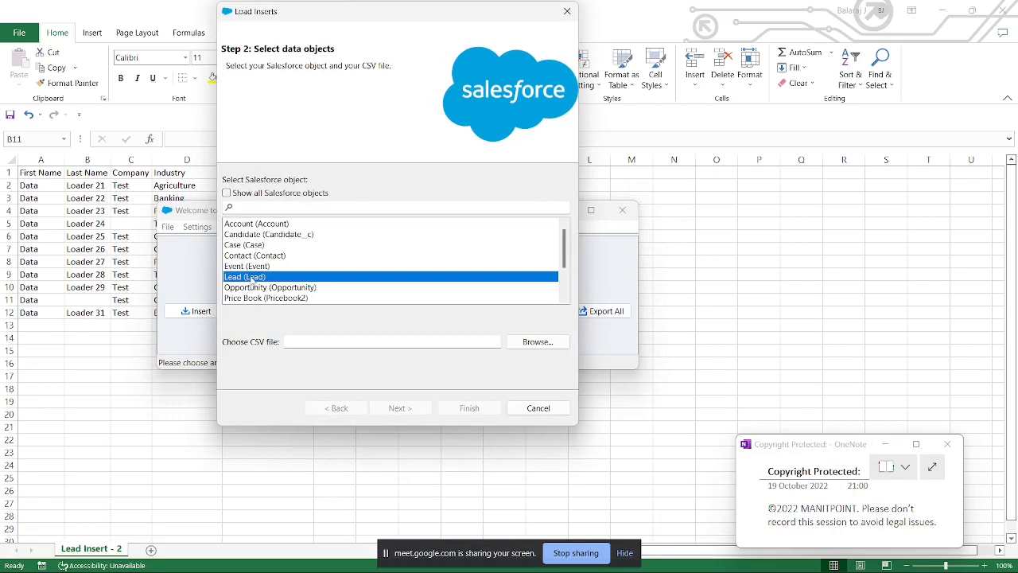
click(540, 346)
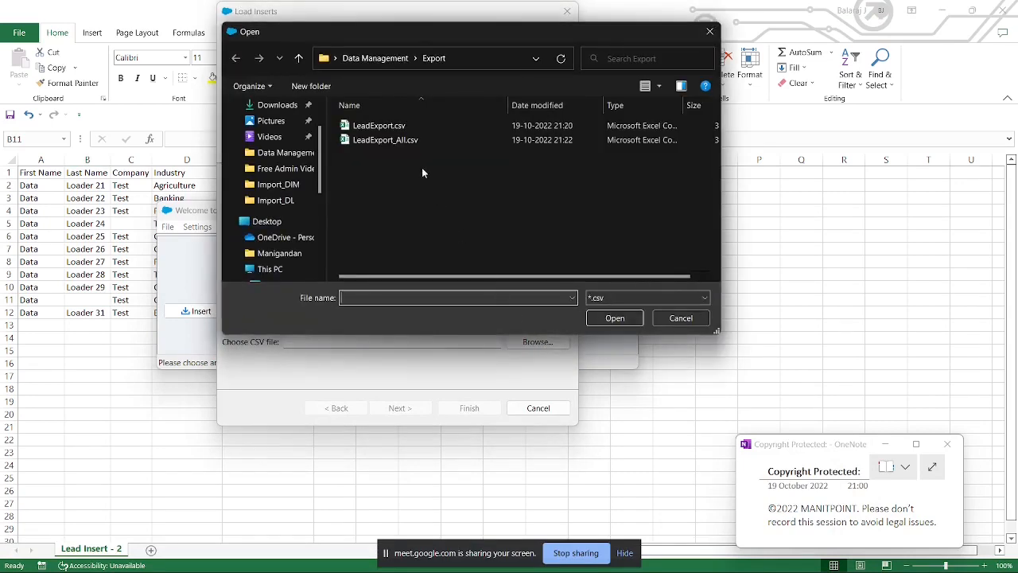
click(381, 59)
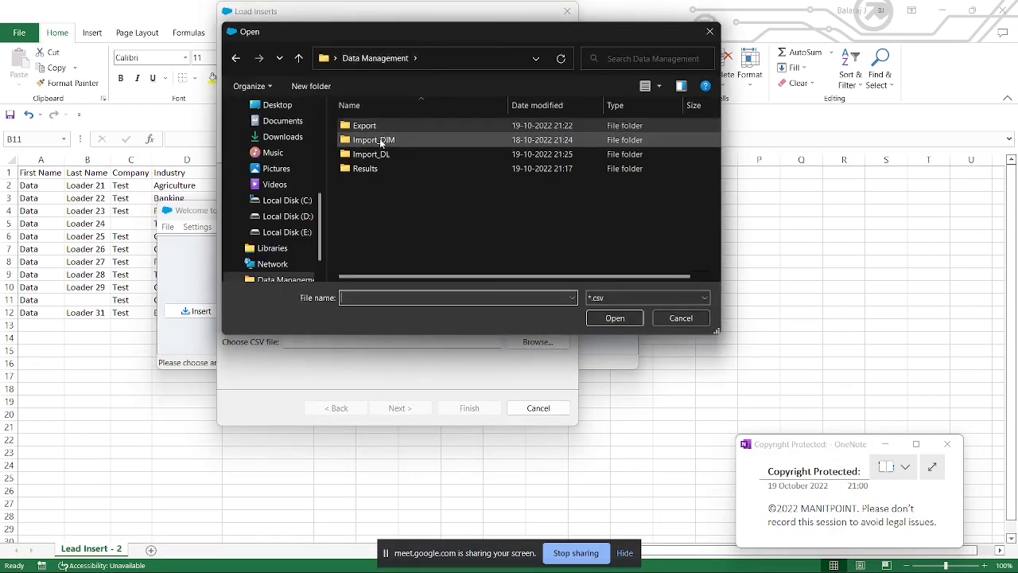
double_click(379, 153)
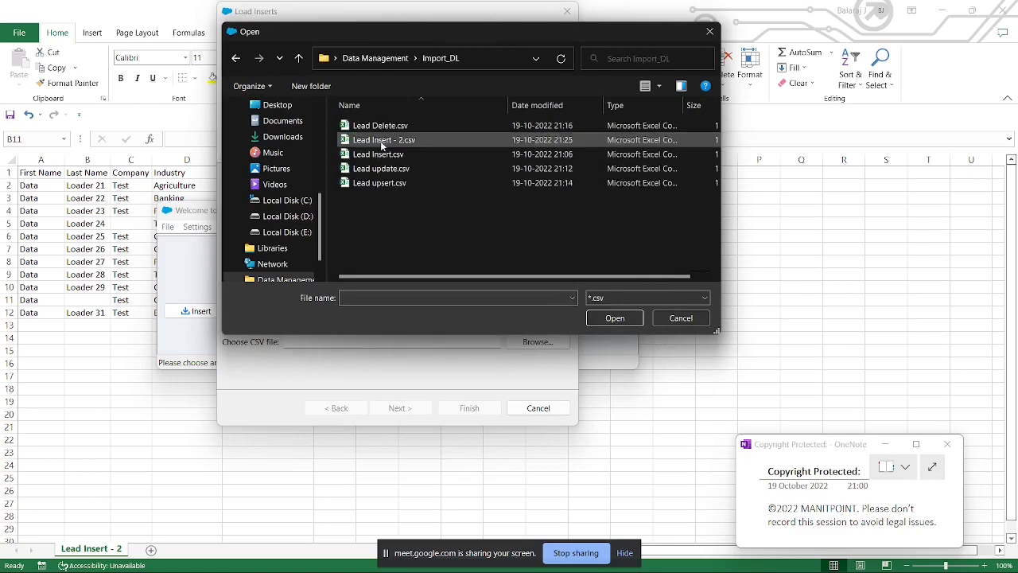
double_click(380, 141)
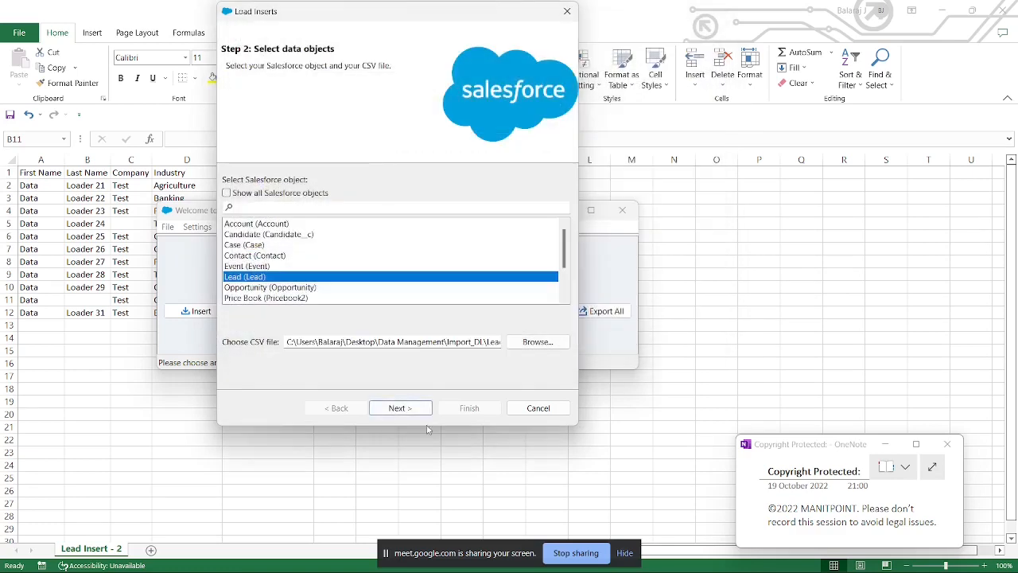
click(400, 408)
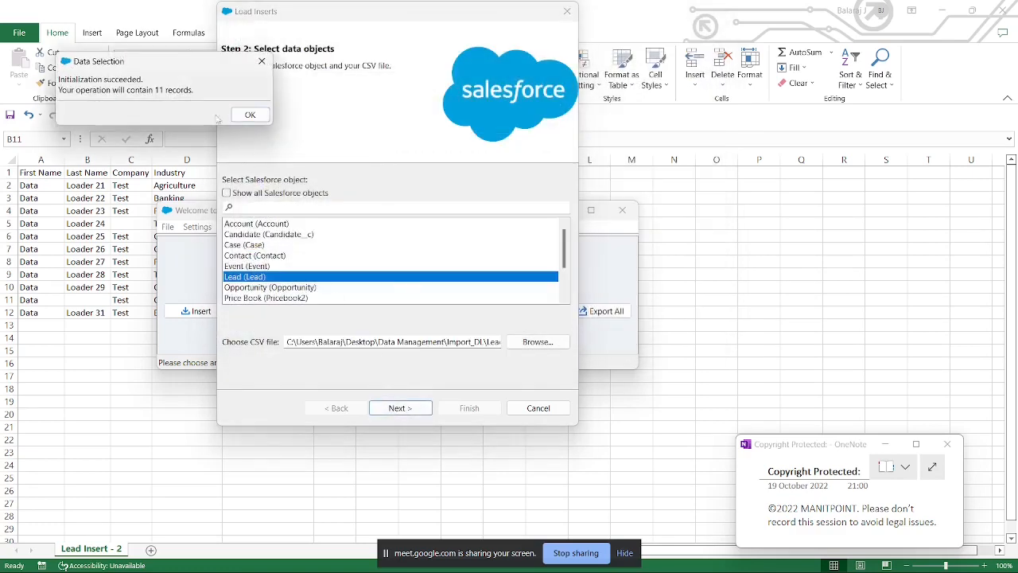
click(248, 115)
Step: Apply the existing field map Lead Mapping.sdl from Data Management and try to run the lead insert
click(293, 181)
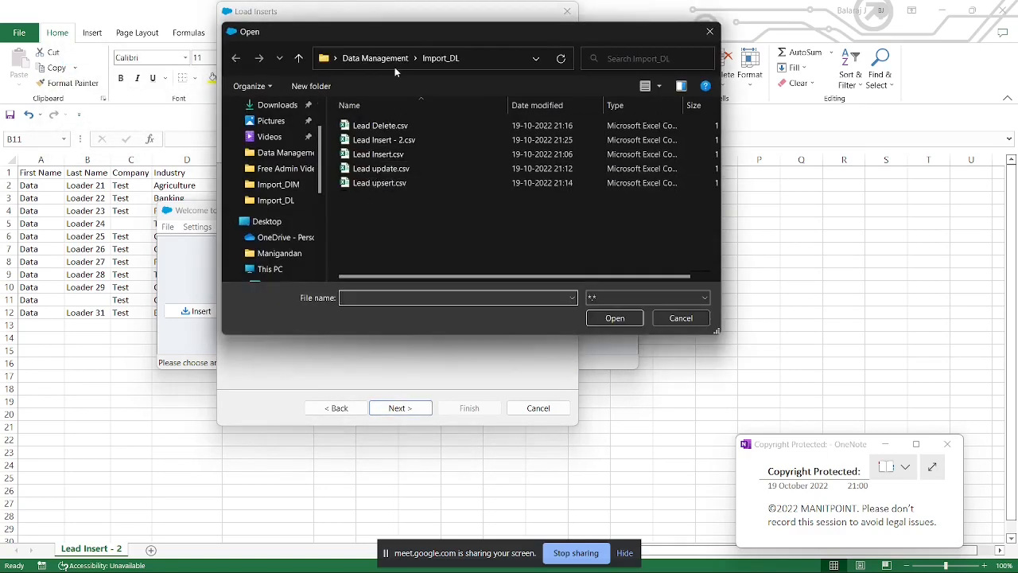
click(393, 62)
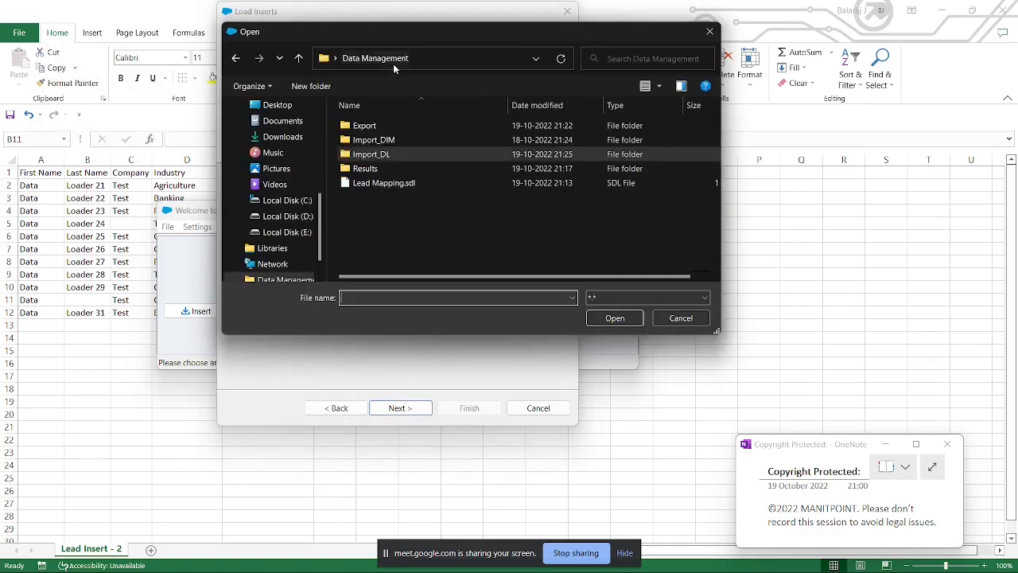
double_click(381, 183)
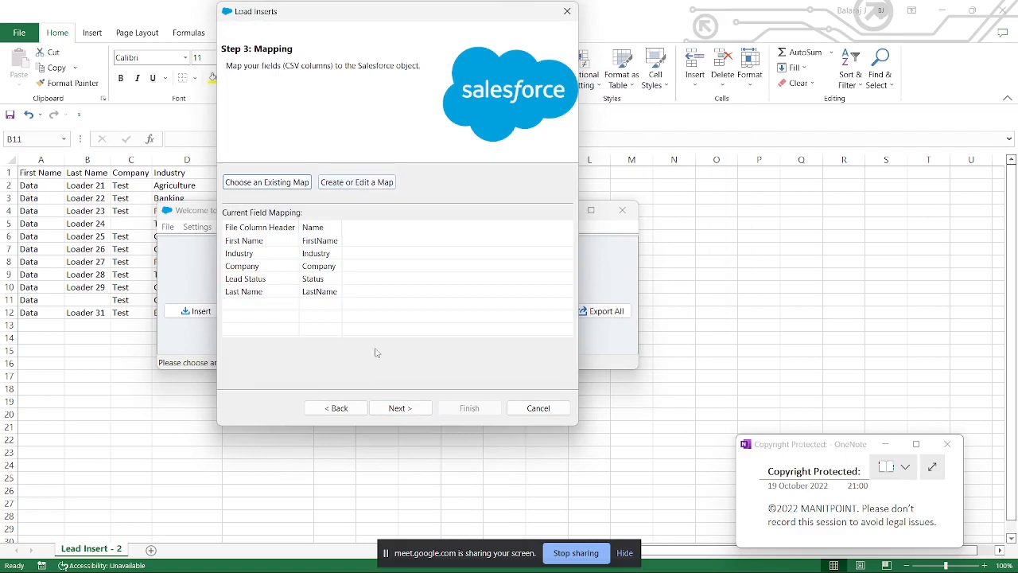
click(396, 409)
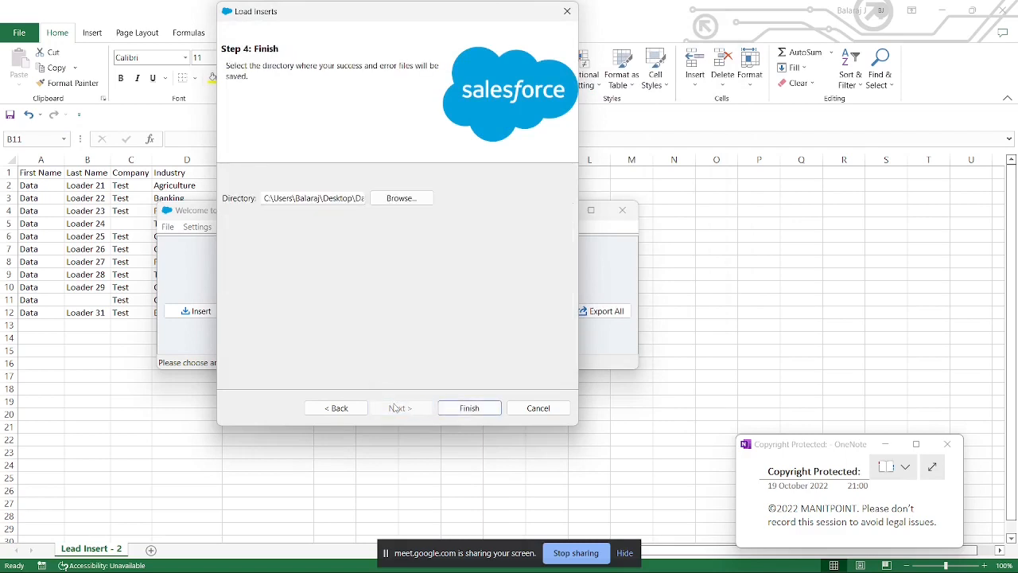
click(469, 408)
click(538, 347)
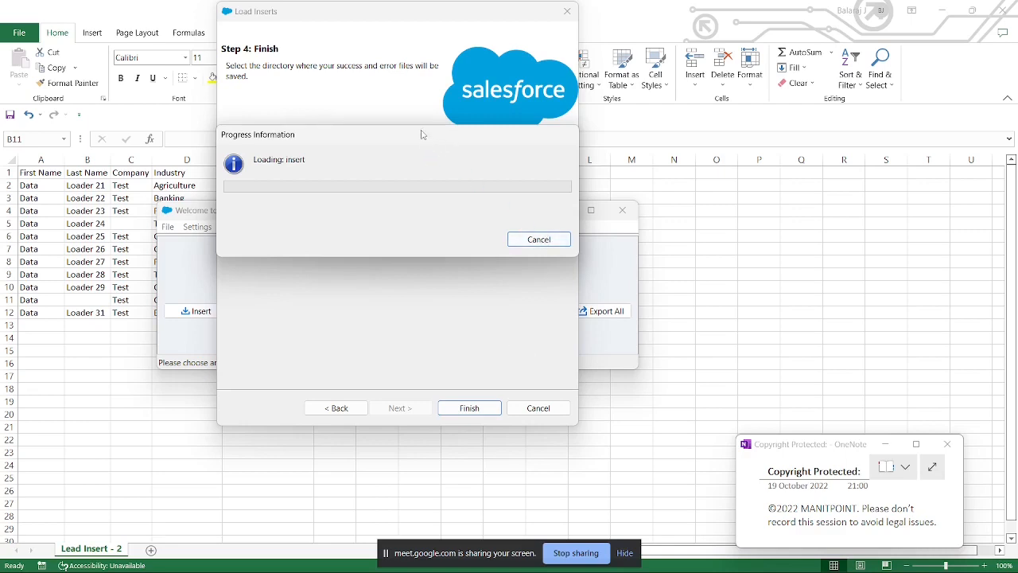
drag(424, 134, 477, 205)
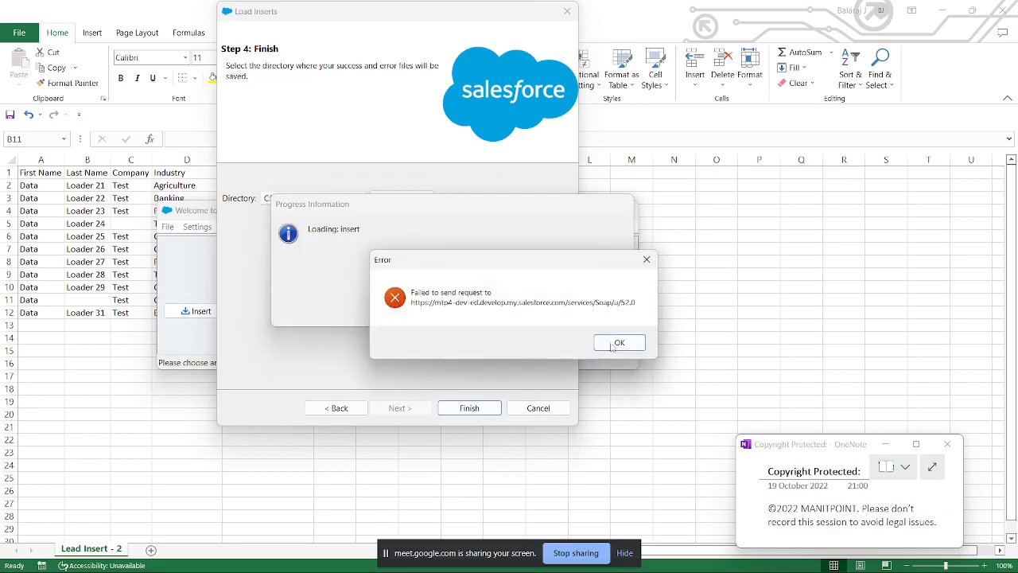
click(618, 343)
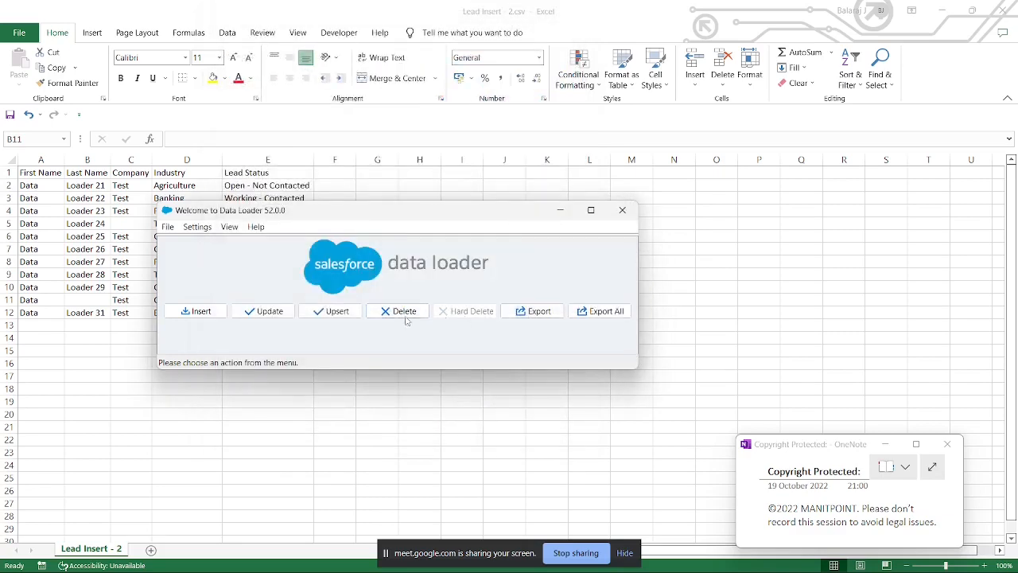
Step: Start the Insert operation again for the Lead object with Lead Insert - 2.csv from Import_DL
click(199, 311)
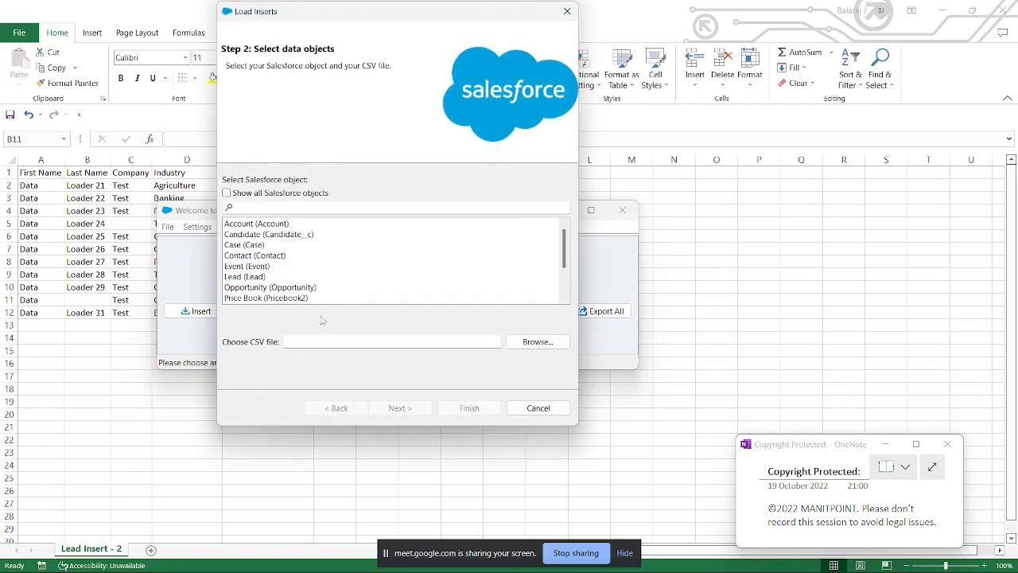
click(269, 277)
click(531, 344)
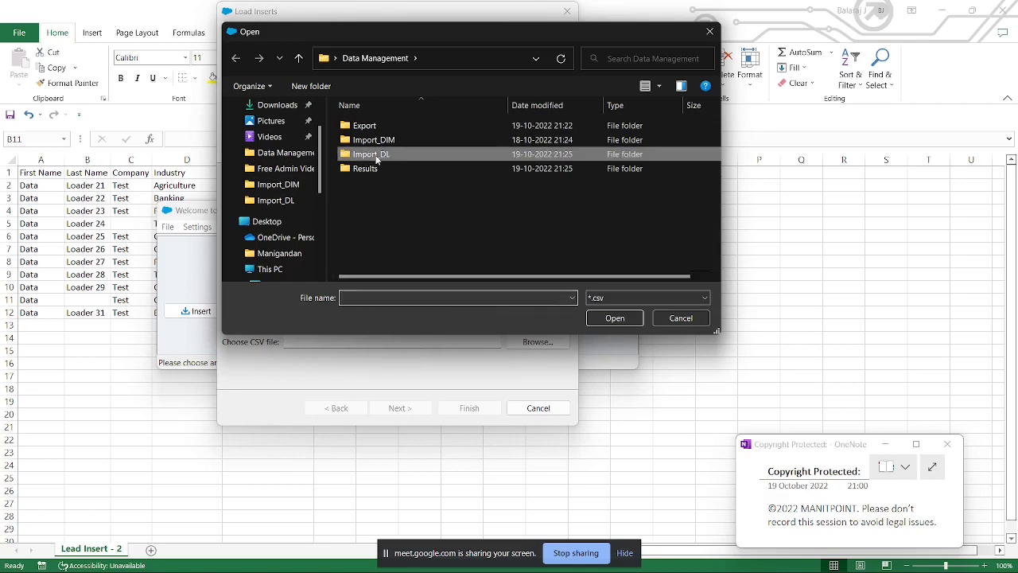
double_click(374, 154)
double_click(370, 140)
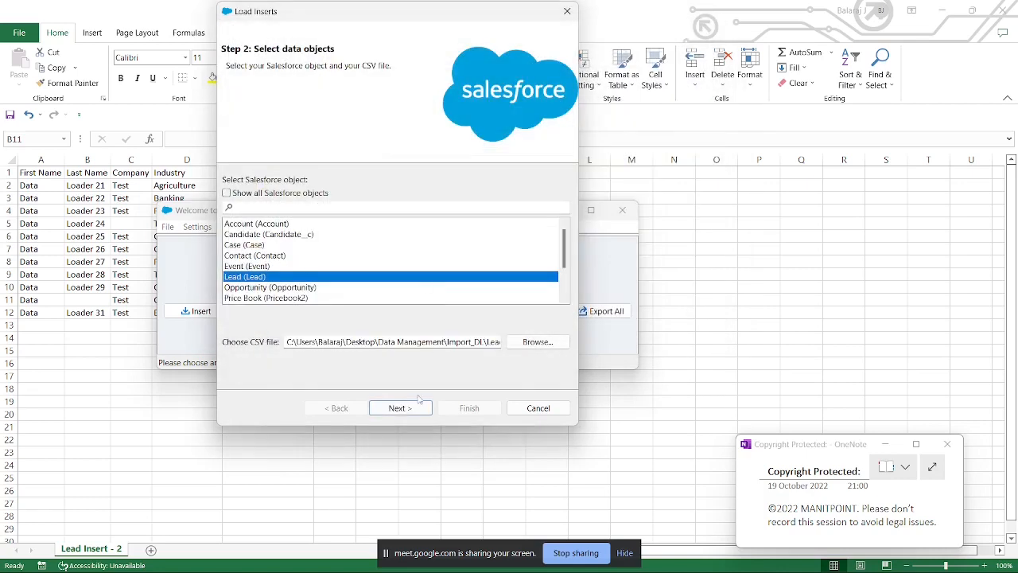
click(407, 408)
click(231, 84)
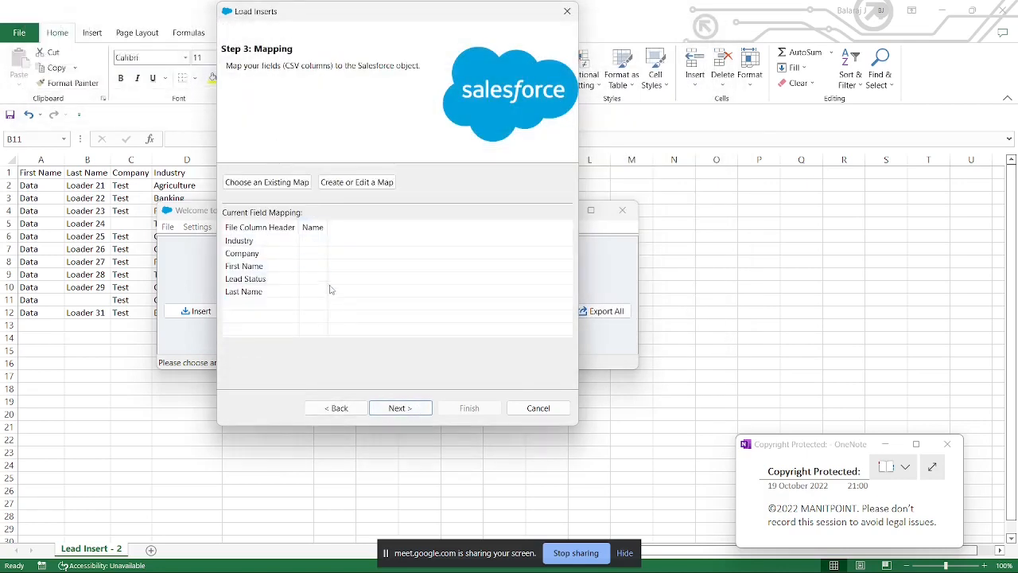
Step: Map the fields with Lead Mapping.sdl from Data Management and run the lead insert, keeping the preset results directory
click(266, 178)
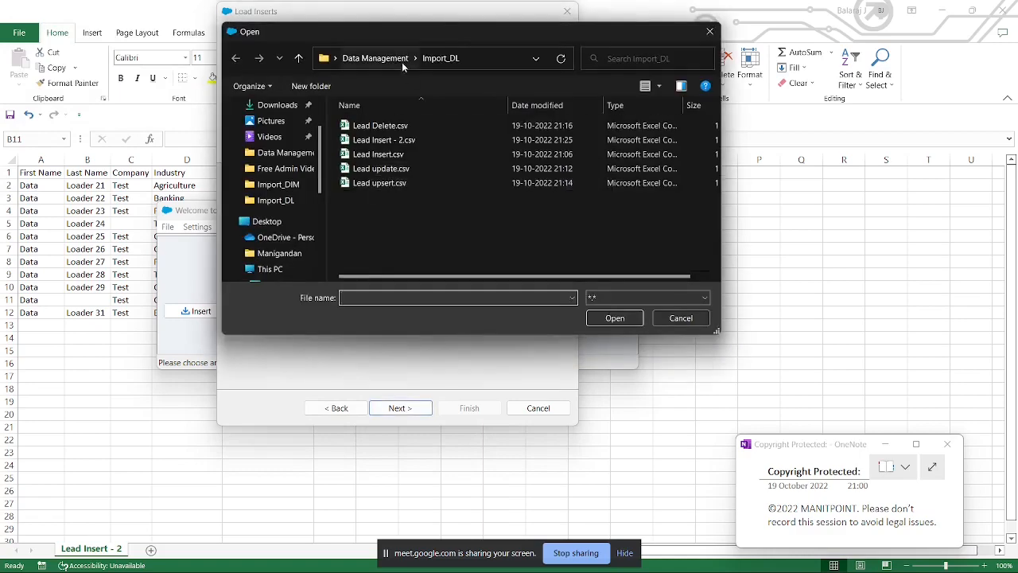
click(400, 63)
double_click(413, 187)
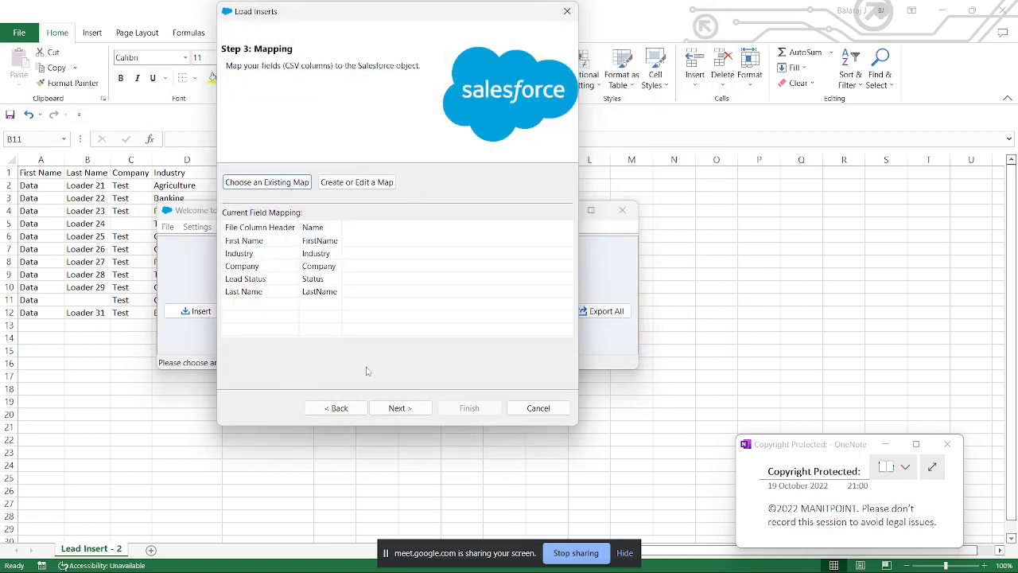
click(398, 408)
click(468, 408)
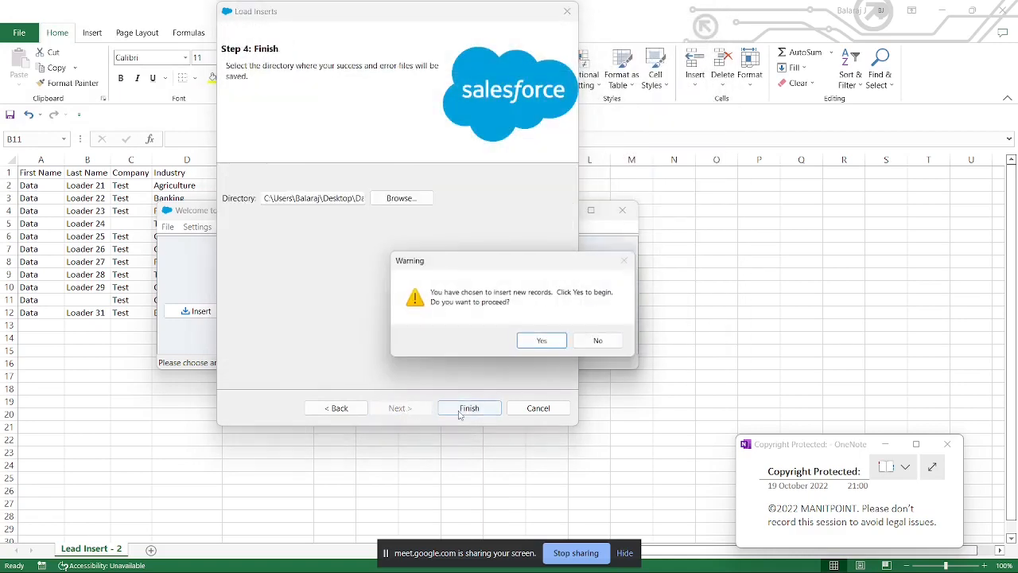
click(539, 342)
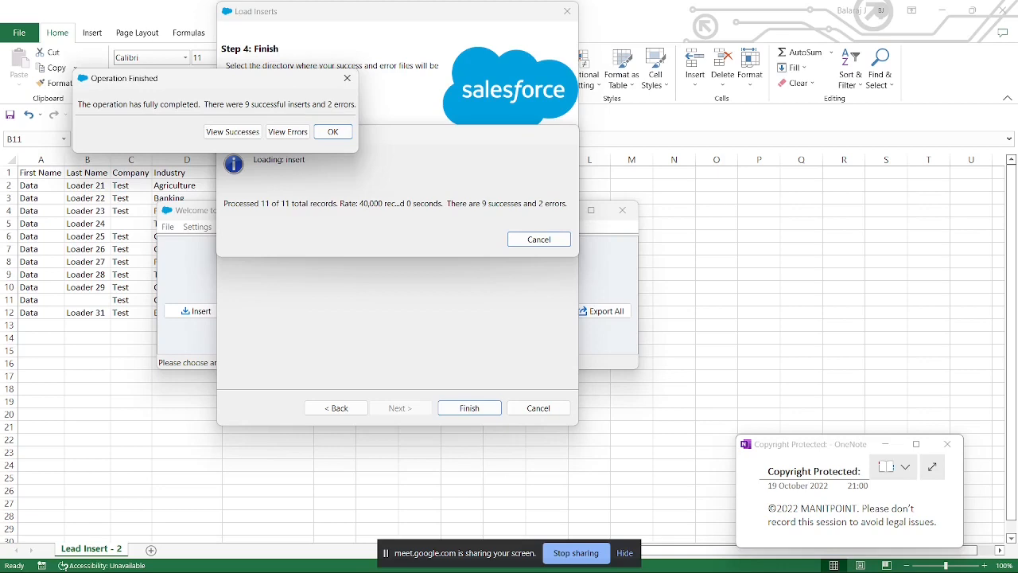
Step: Switch to File Explorer, open the Results folder in Data Management and locate the newest success and error files
mouse_move(494, 557)
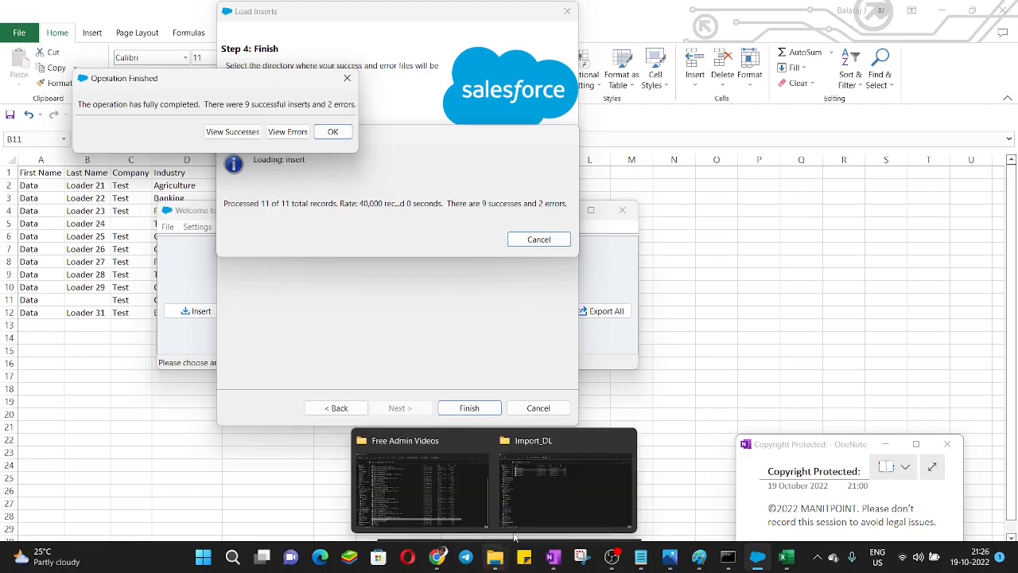
click(533, 498)
click(159, 69)
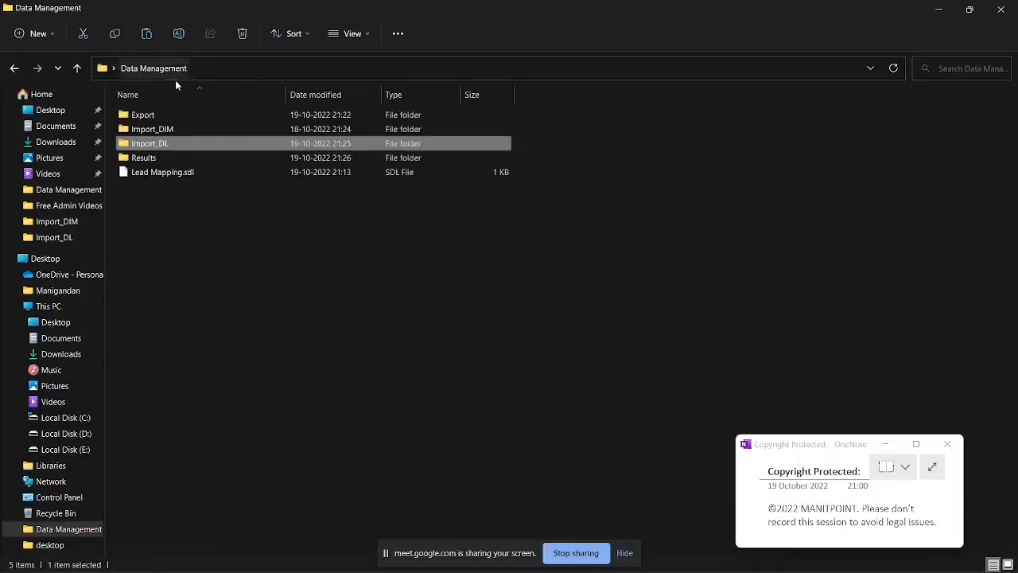
double_click(160, 158)
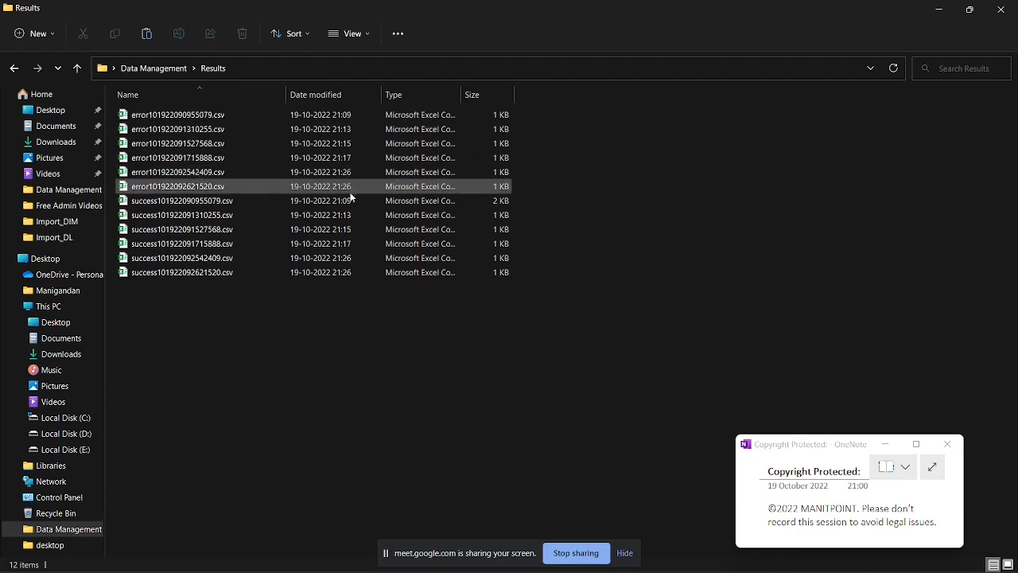
mouse_move(991, 565)
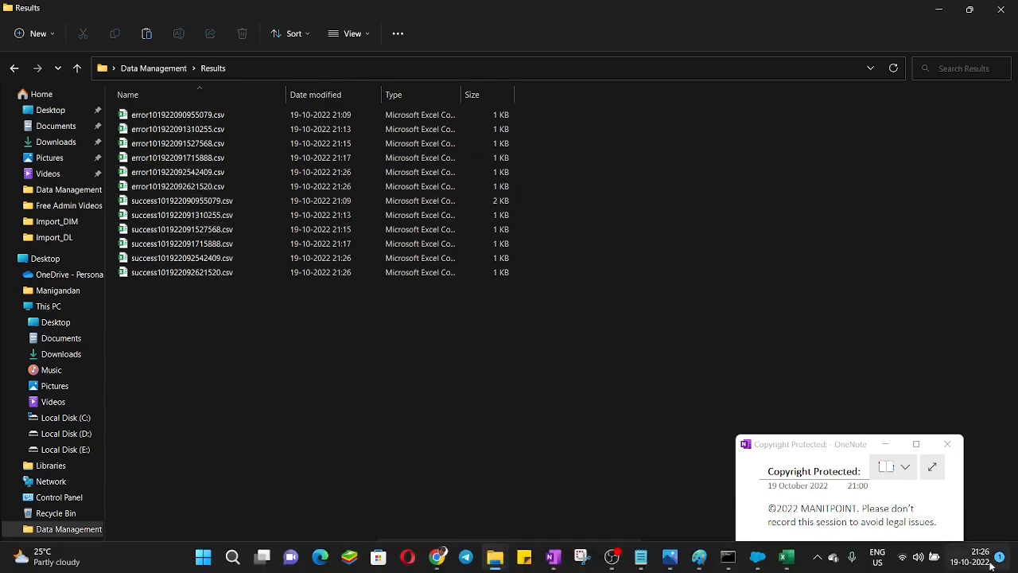
click(198, 277)
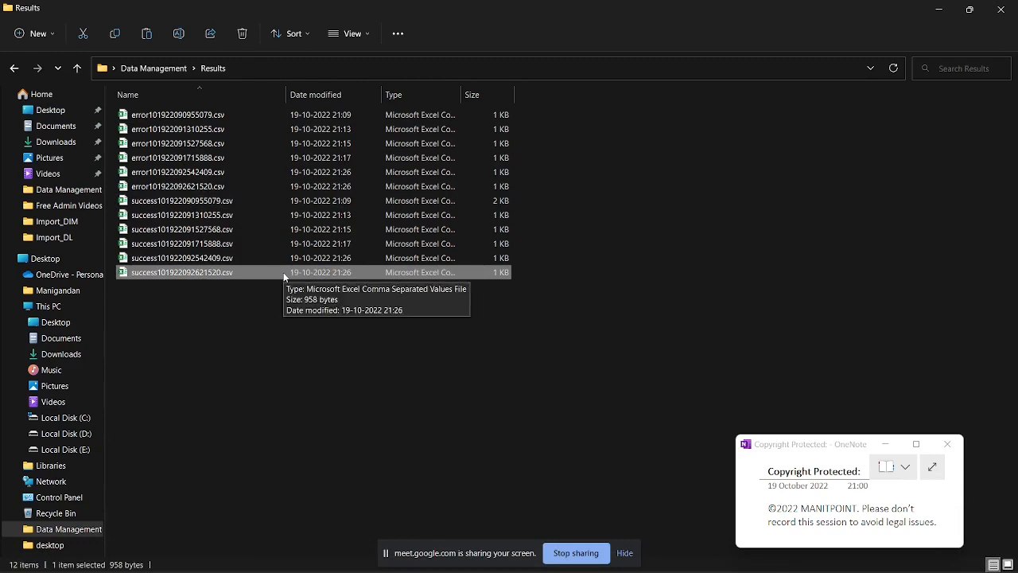
click(216, 191)
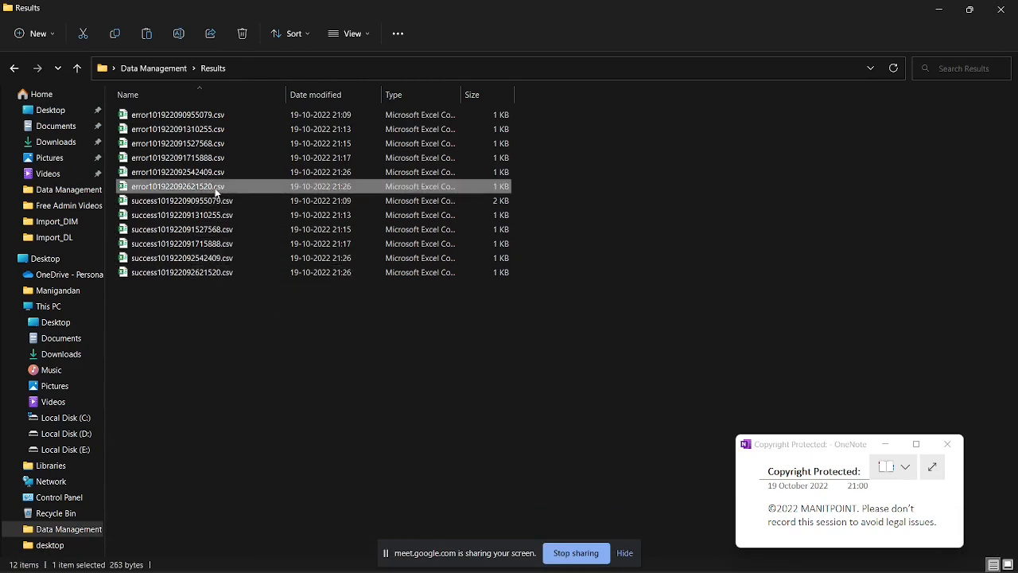
click(221, 272)
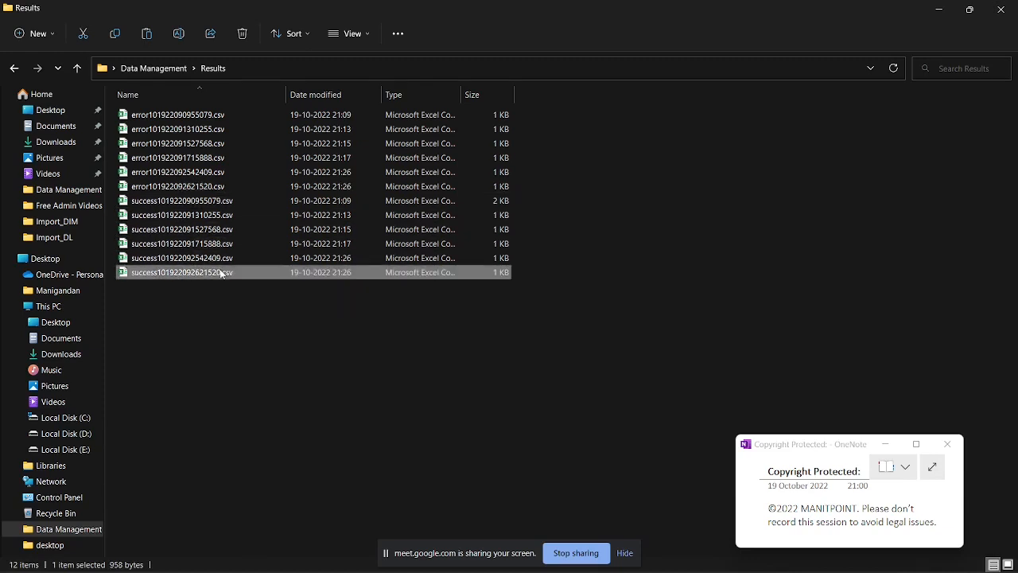
click(206, 188)
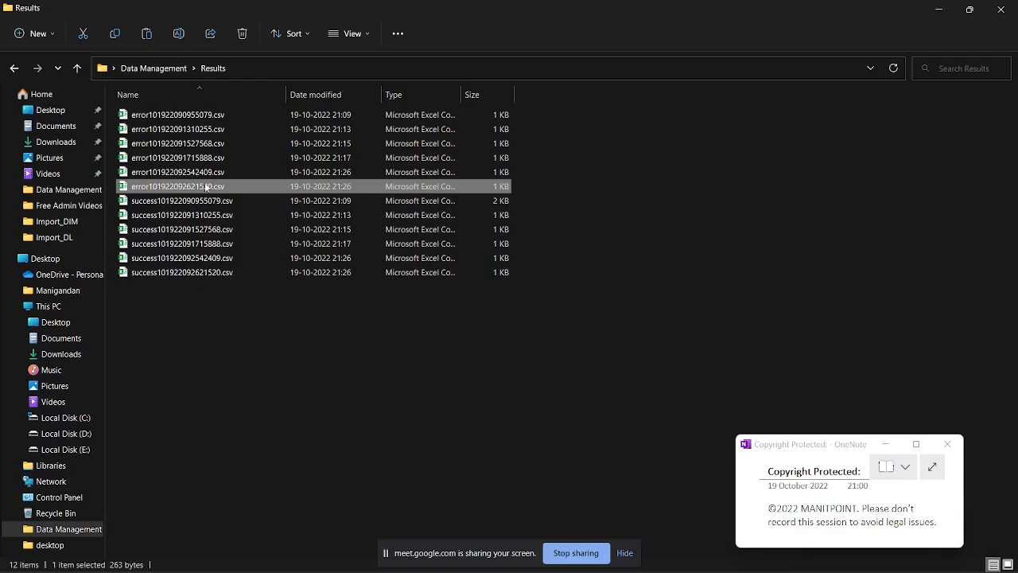
Step: Switch to the newest error file in Excel, fit all column widths and review the missing required fields in each row
key(alt+Tab)
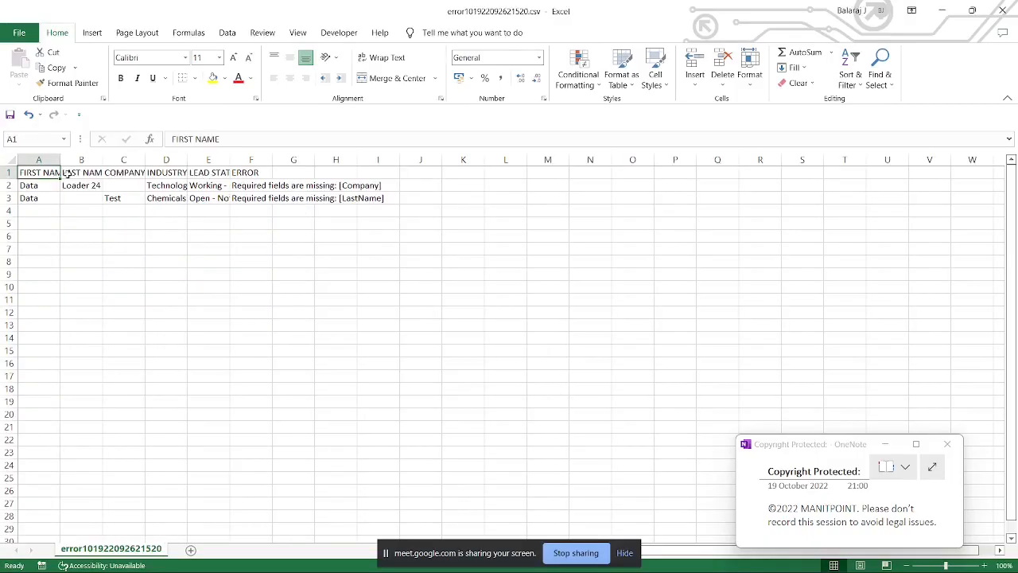
click(10, 160)
double_click(65, 159)
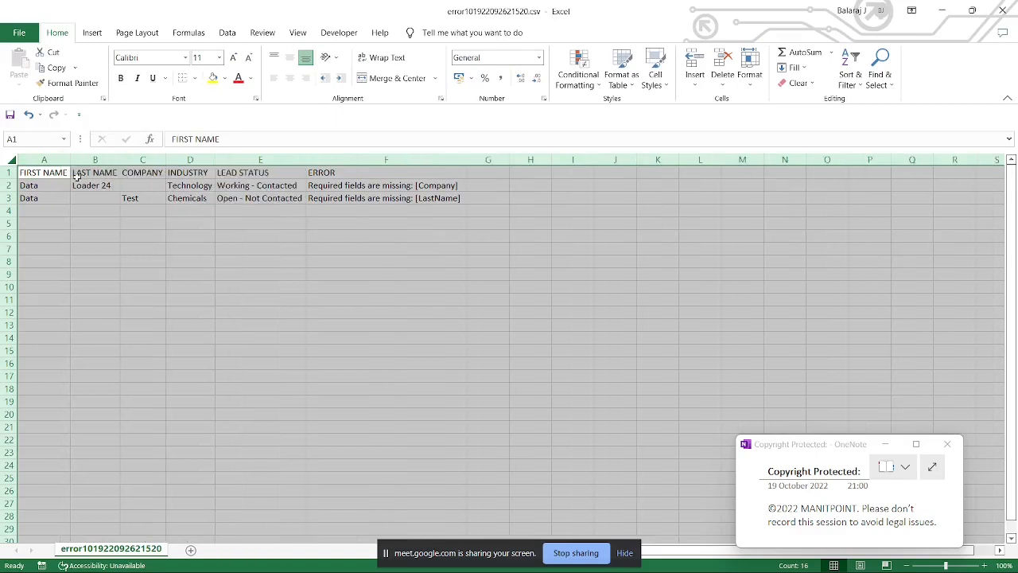
click(123, 217)
click(134, 185)
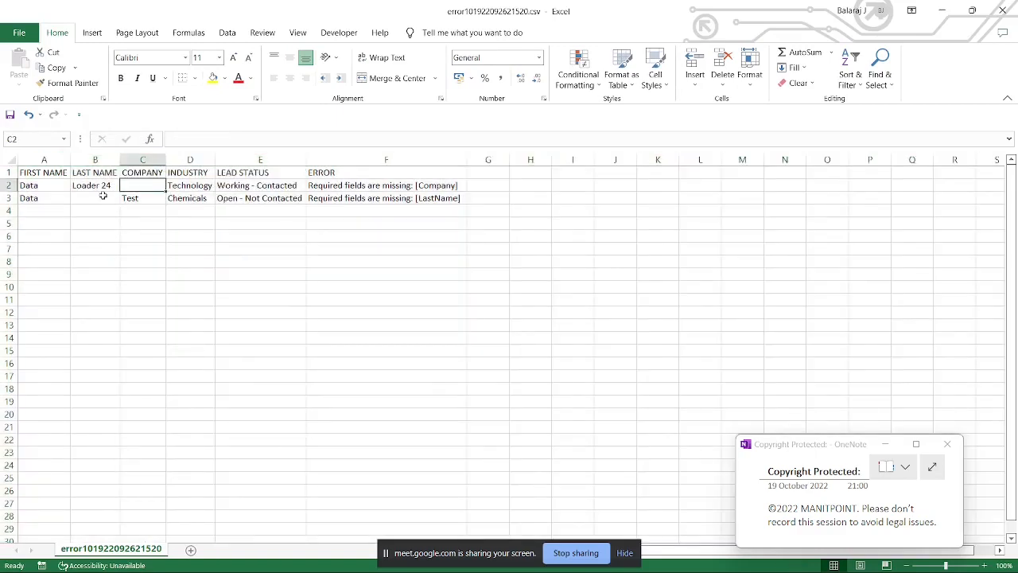
click(103, 195)
click(320, 184)
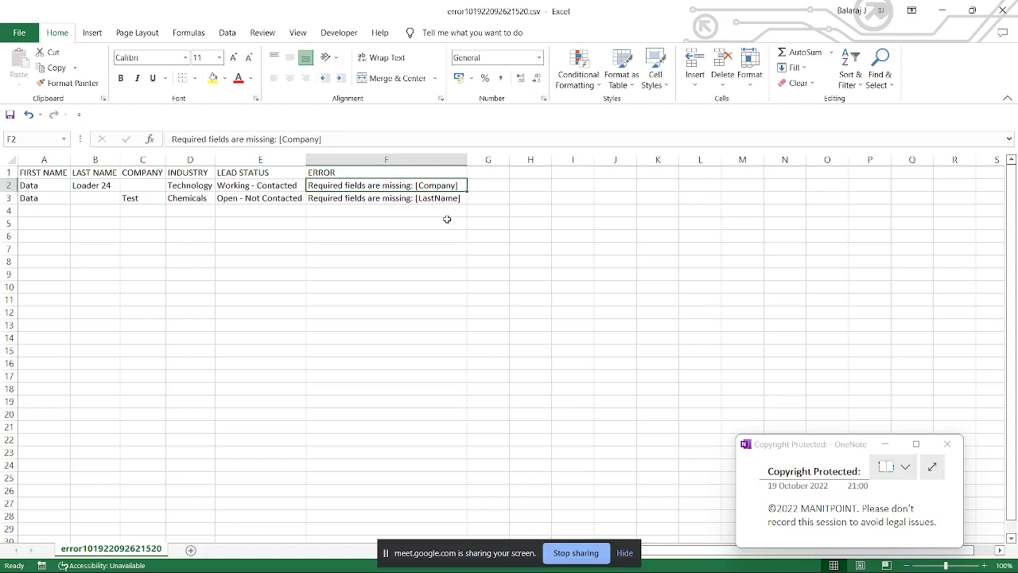
Step: Enter Test as the COMPANY value for the Loader 24 lead
click(153, 184)
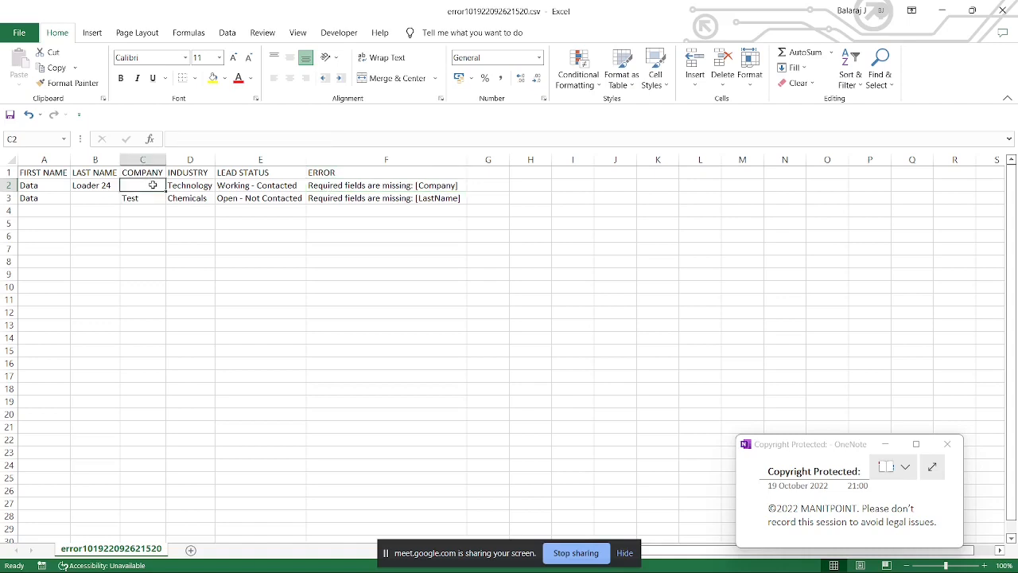
text(Test)
click(104, 199)
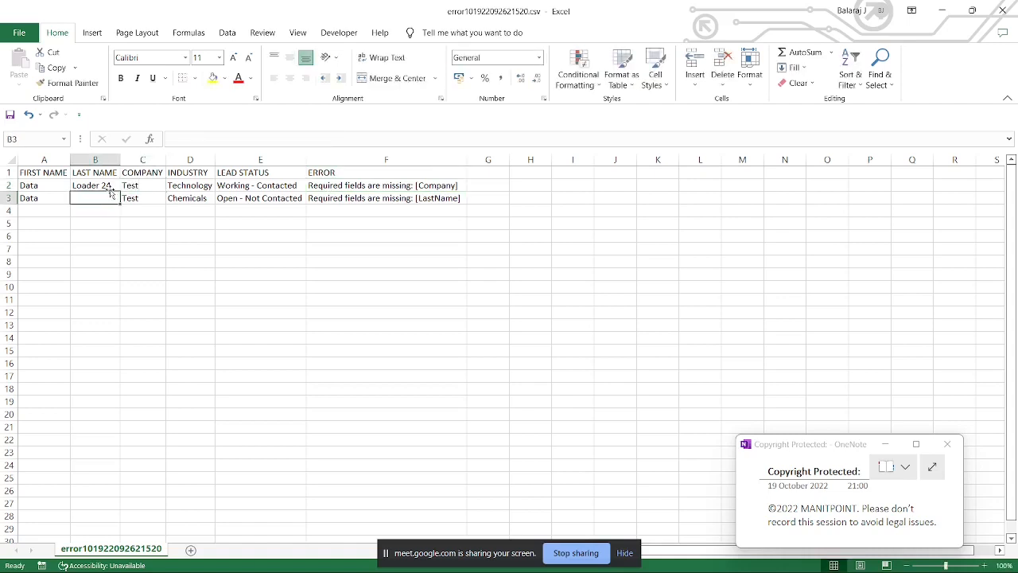
Step: Fill the empty LAST NAME cell in row 3 with Loader 30, based on a copy of the Loader 24 cell above
click(110, 187)
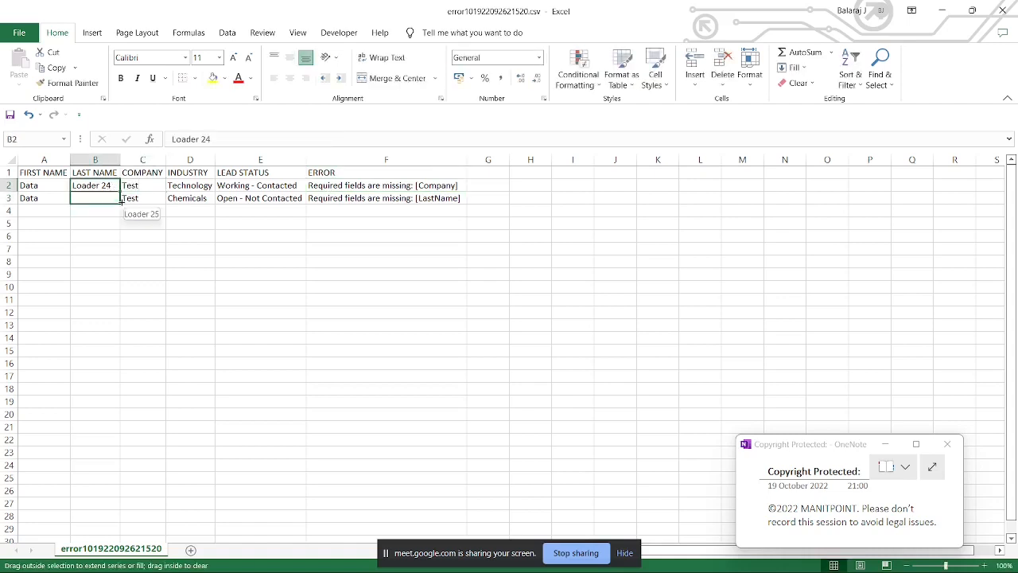
click(102, 199)
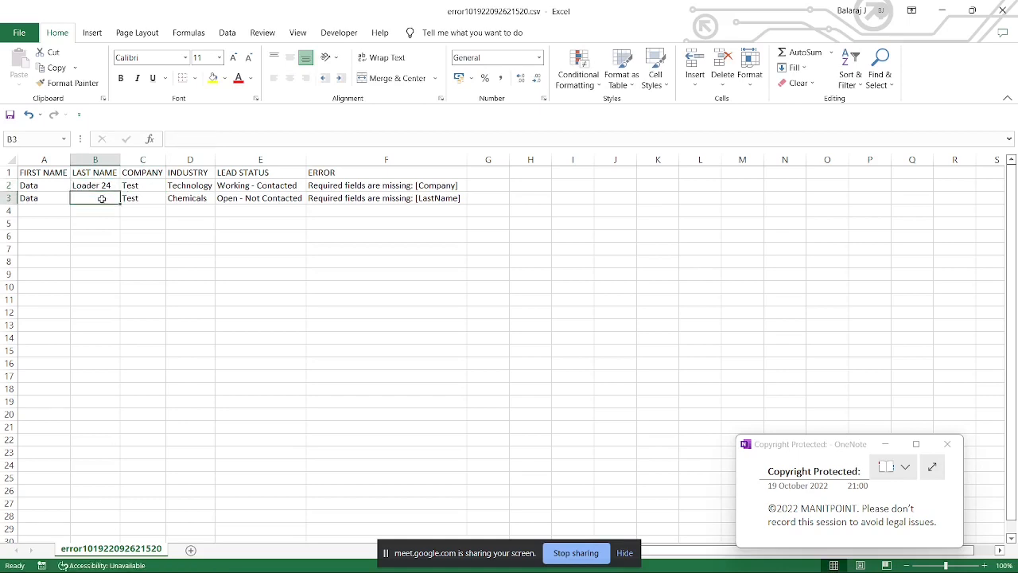
click(102, 186)
key(ctrl+c)
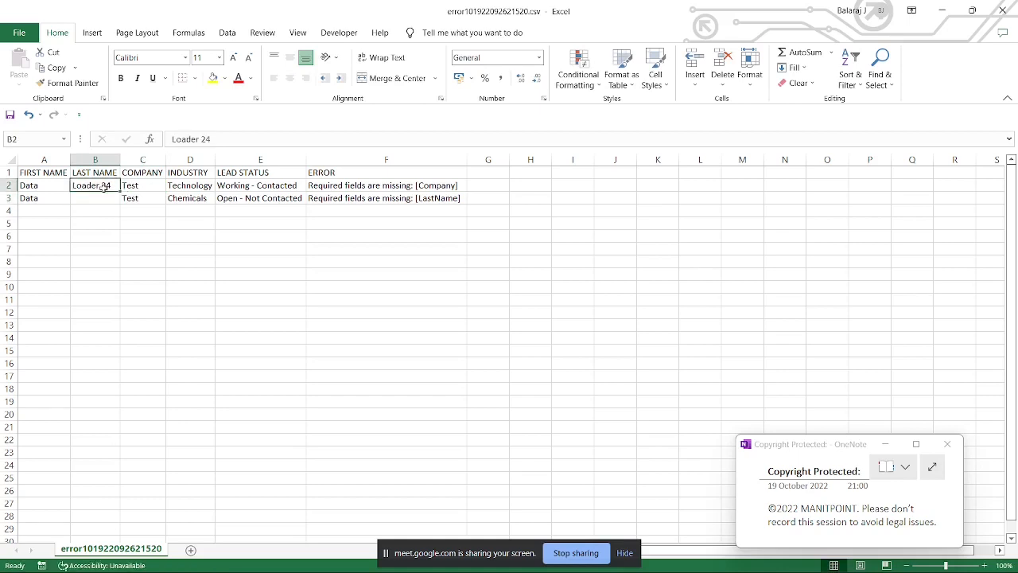
click(103, 198)
key(ctrl+v)
double_click(104, 198)
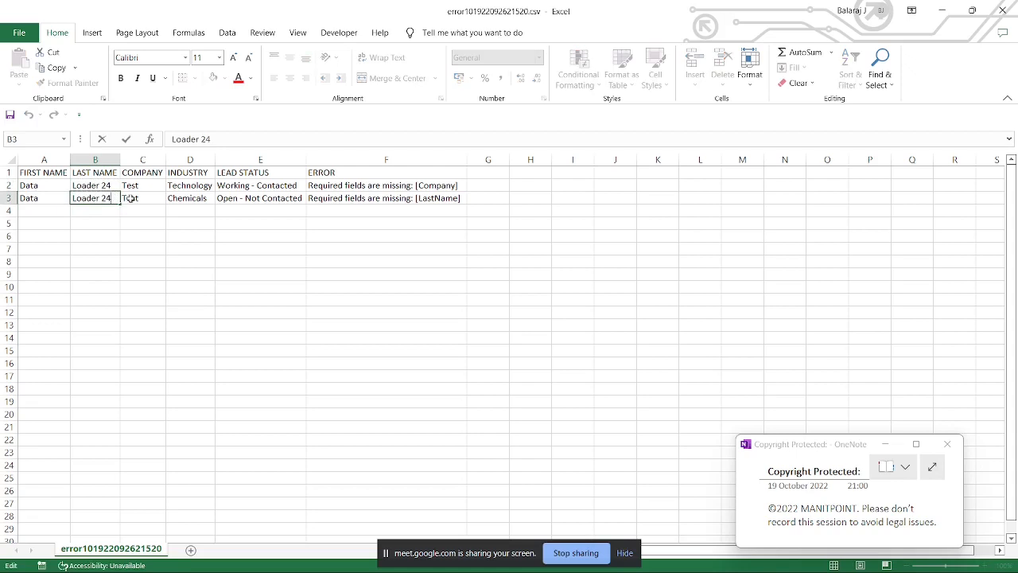
key(BackSpace)
key(BackSpace)
key(BackSpace)
click(233, 277)
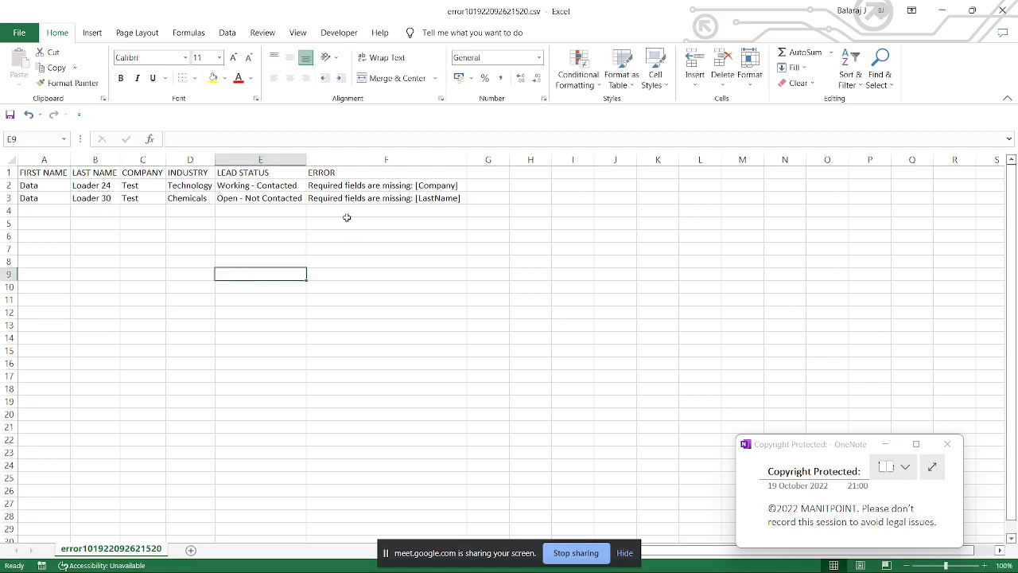
Step: Delete the ERROR column from the sheet
click(336, 163)
right_click(336, 163)
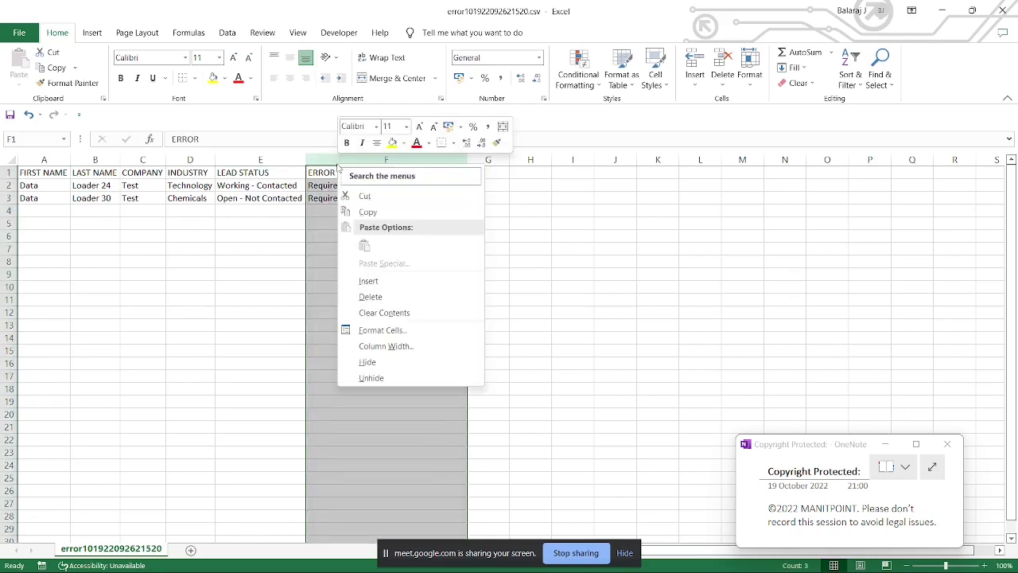
click(388, 296)
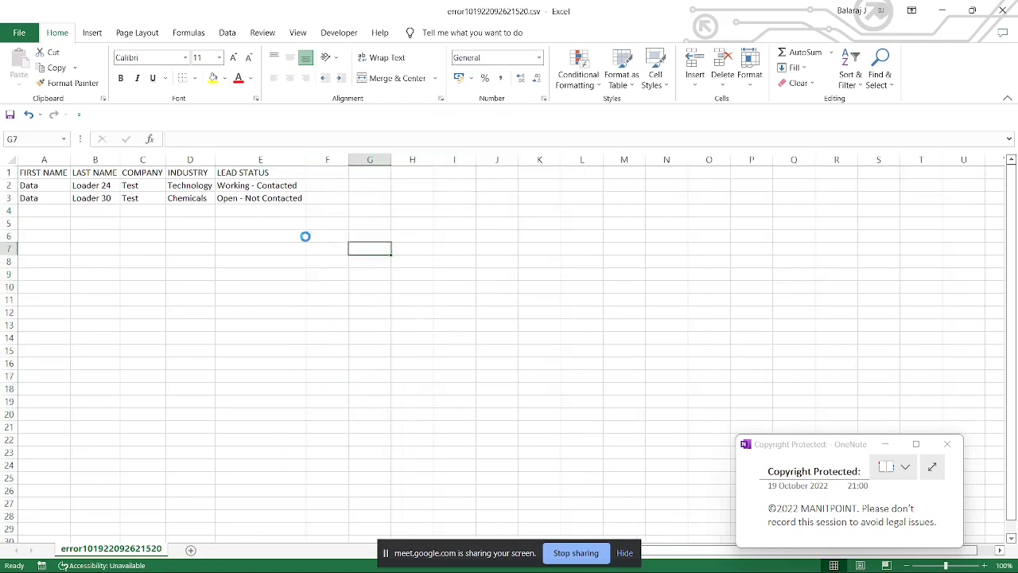
Step: Switch to Data Loader, dismiss the finished insert's result message and return to the Excel sheet
mouse_move(802, 562)
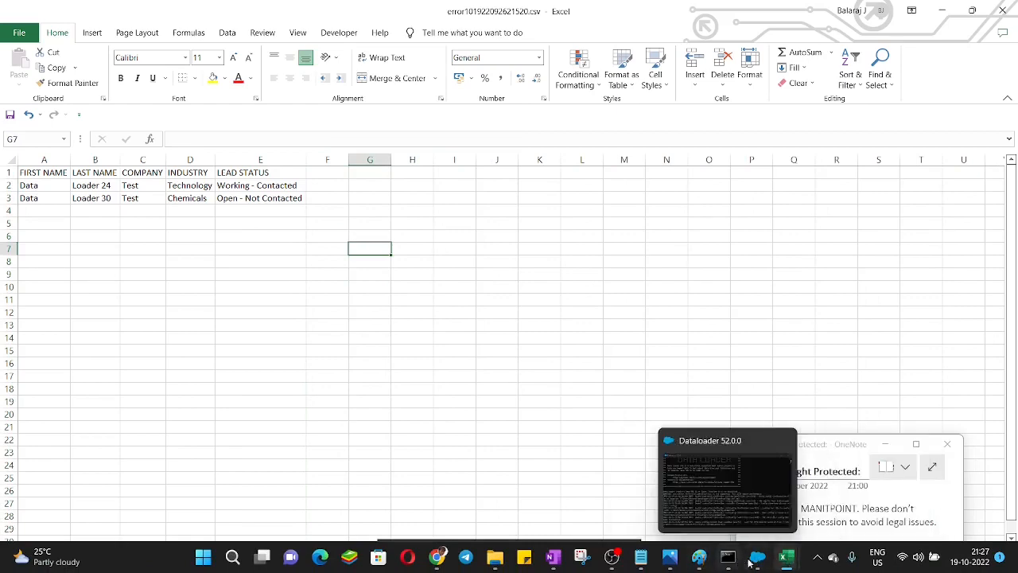
click(762, 561)
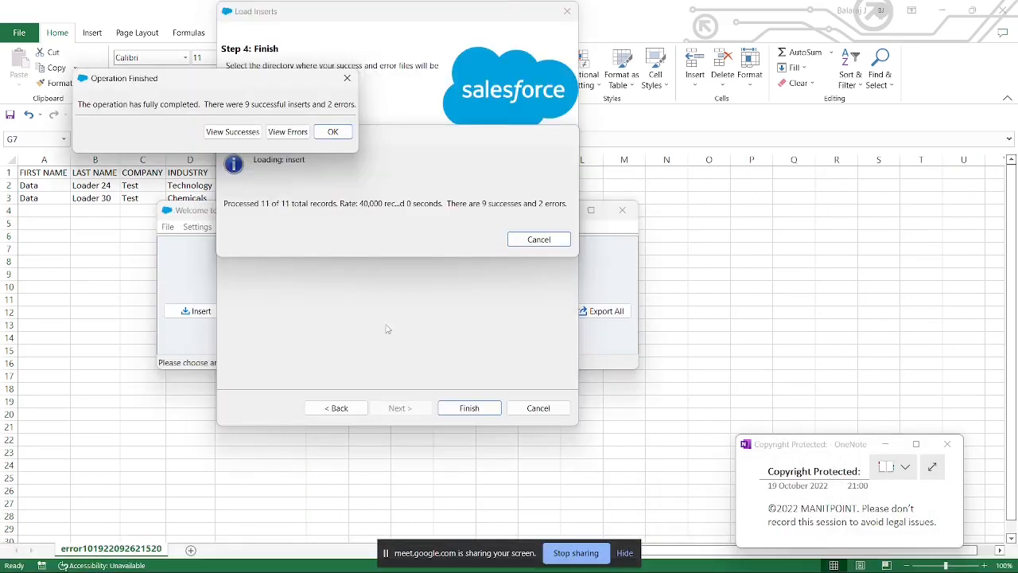
click(333, 132)
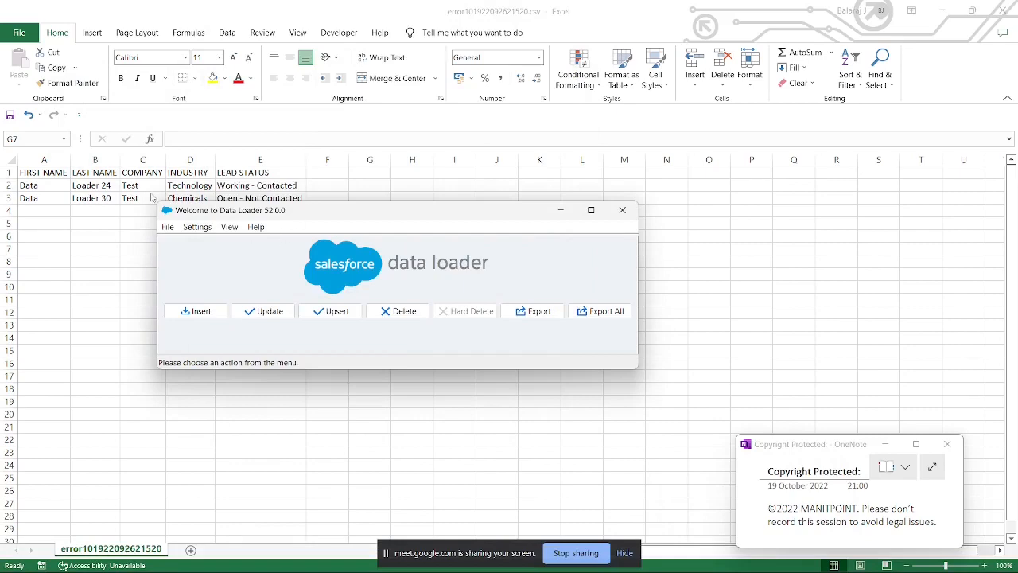
click(716, 272)
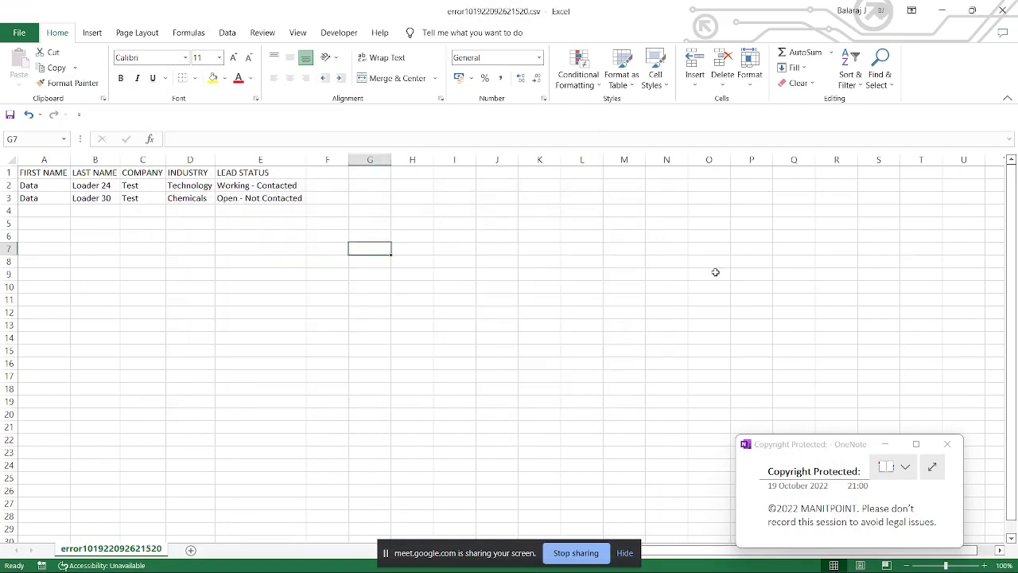
Step: Save the corrected sheet as Lead Insert - 3.csv in the Import_DL folder of Data Management
key(F12)
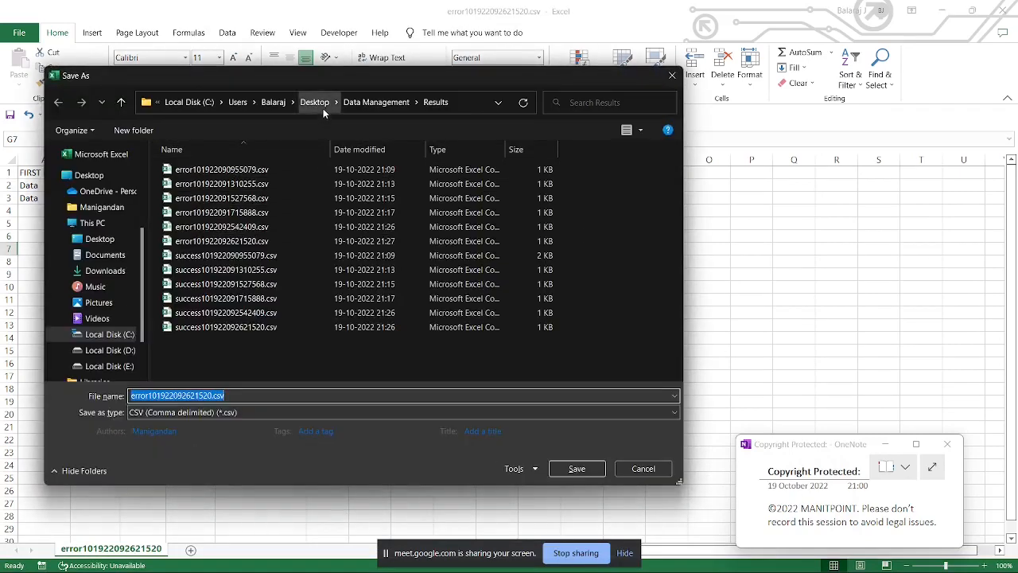
click(368, 102)
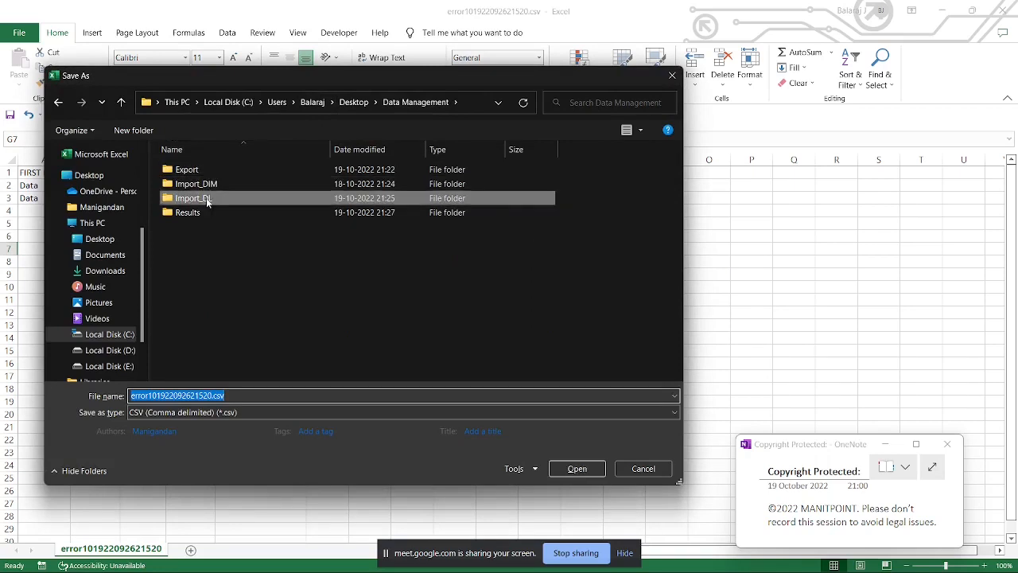
double_click(206, 198)
click(208, 183)
click(182, 396)
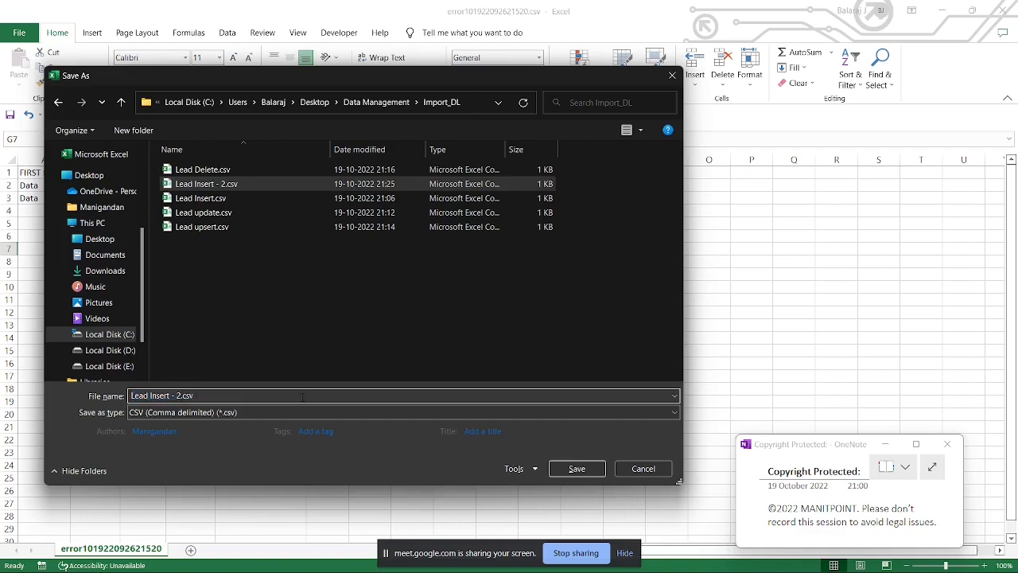
key(BackSpace)
text(3)
key(Return)
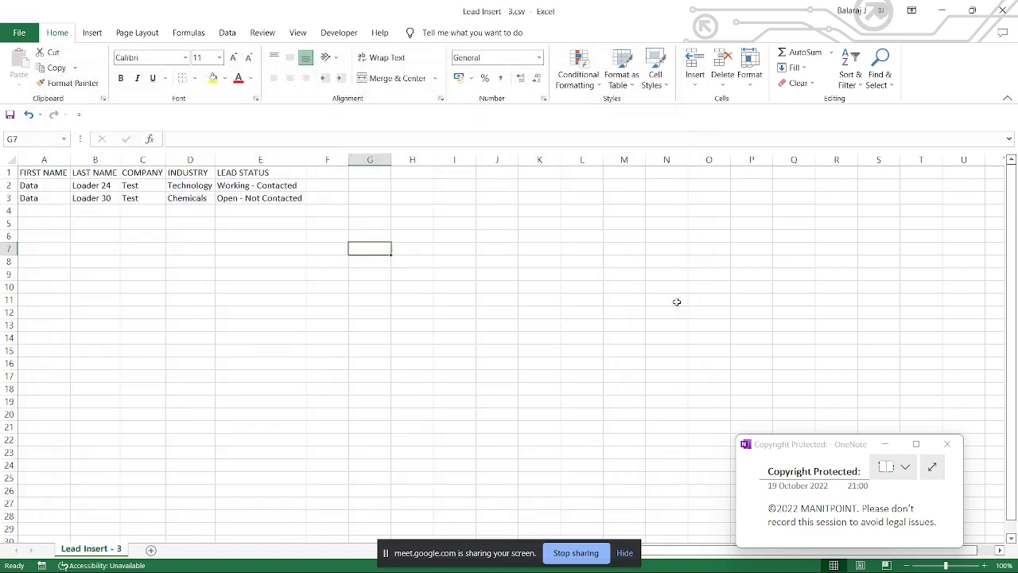
Step: Switch to Data Loader and start an Insert for the Lead object with Lead Insert - 3.csv from Import_DL
click(757, 557)
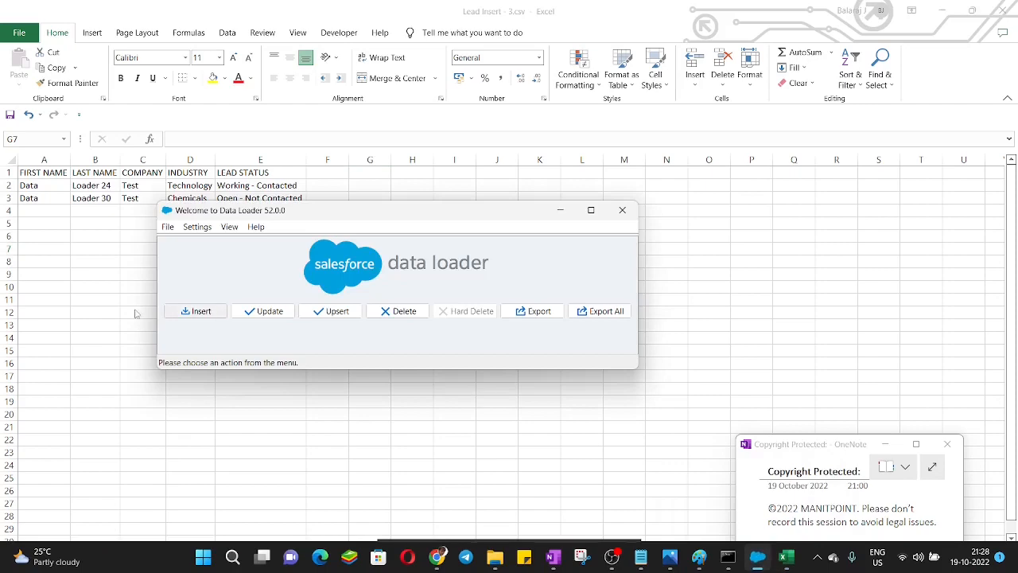
click(195, 311)
click(252, 276)
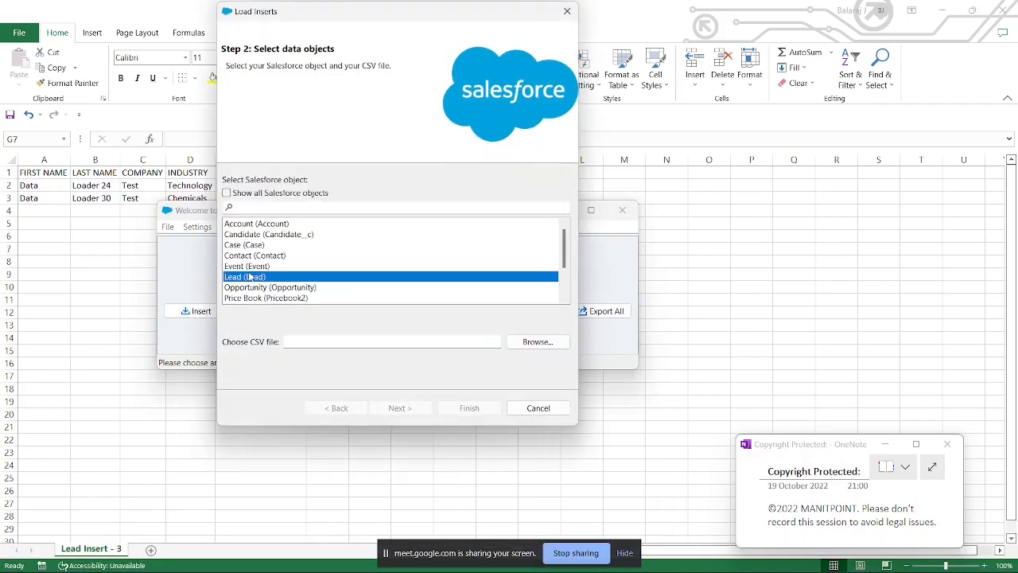
click(538, 341)
double_click(365, 153)
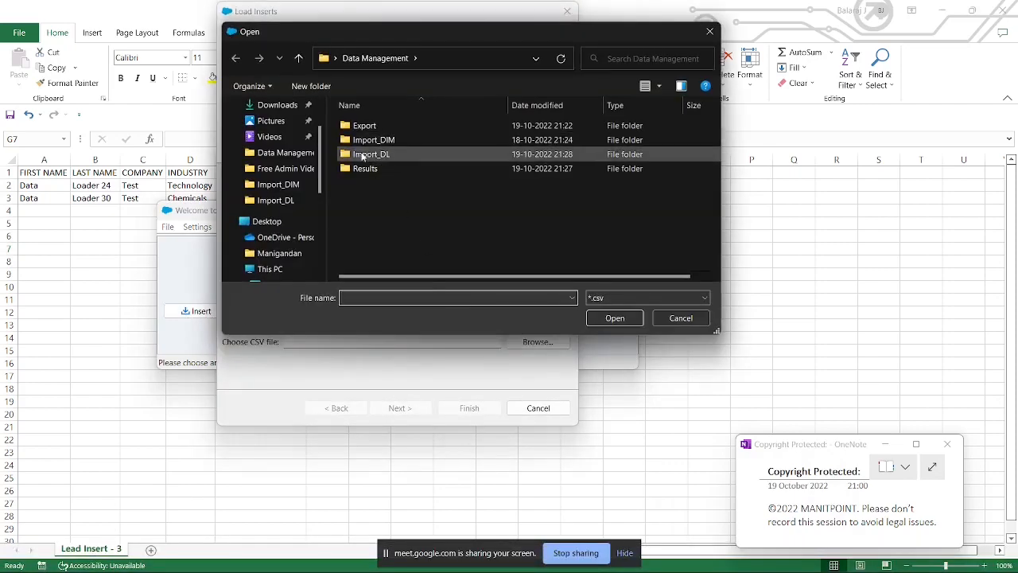
double_click(366, 152)
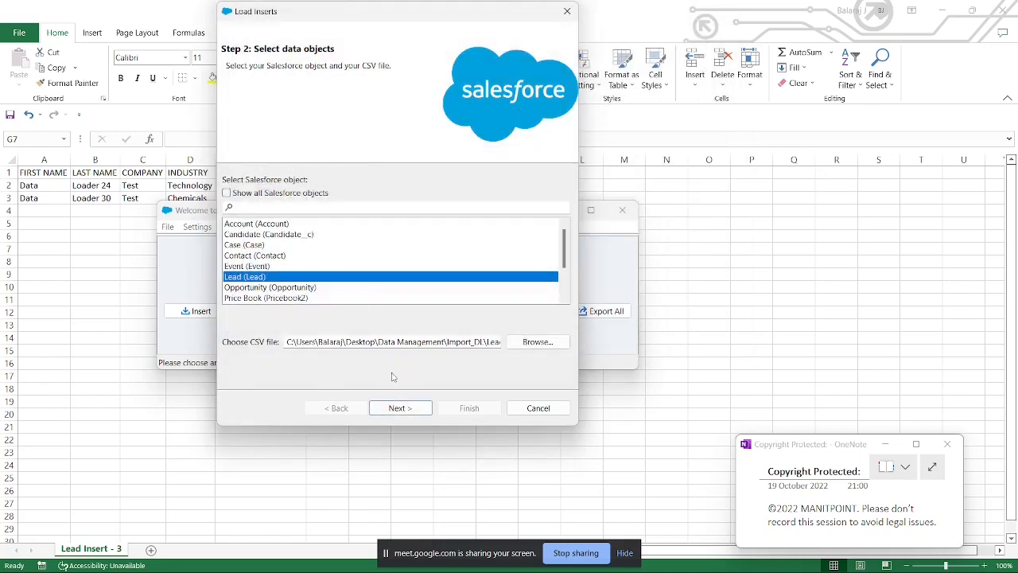
click(400, 407)
click(314, 185)
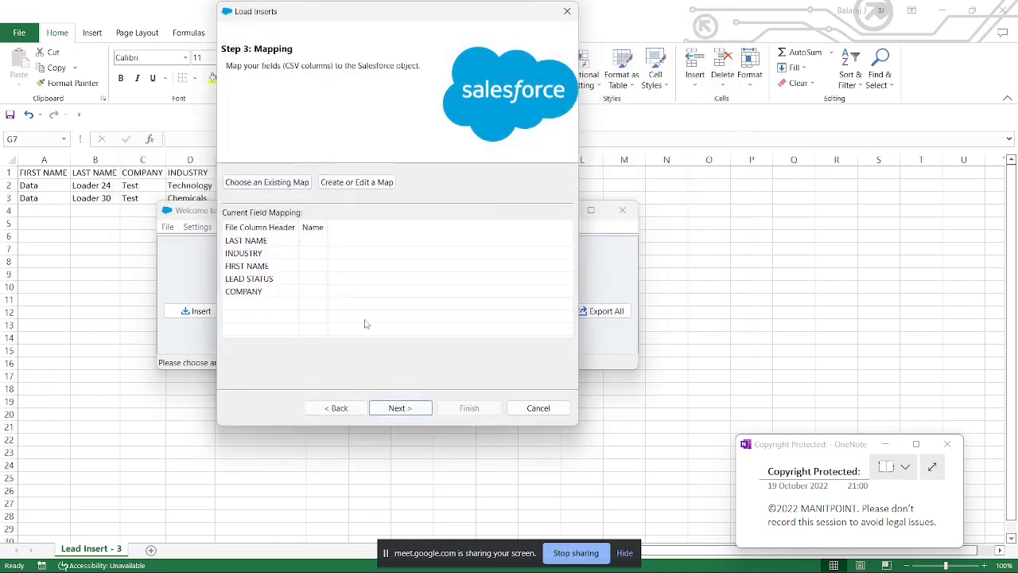
Step: Map the fields with the existing Lead Mapping.sdl from Data Management and run the insert with the preset results directory
click(294, 183)
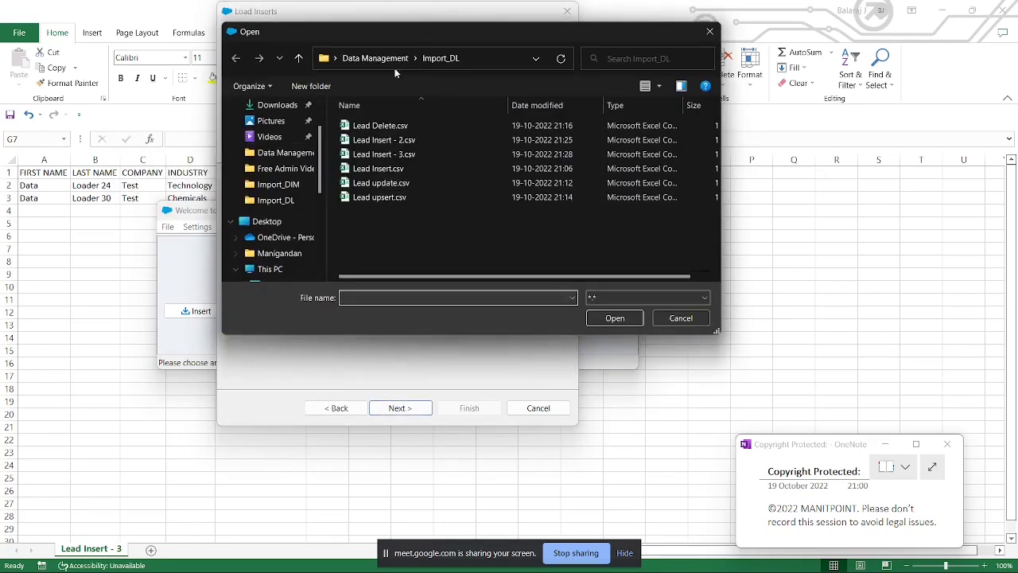
click(354, 58)
double_click(399, 182)
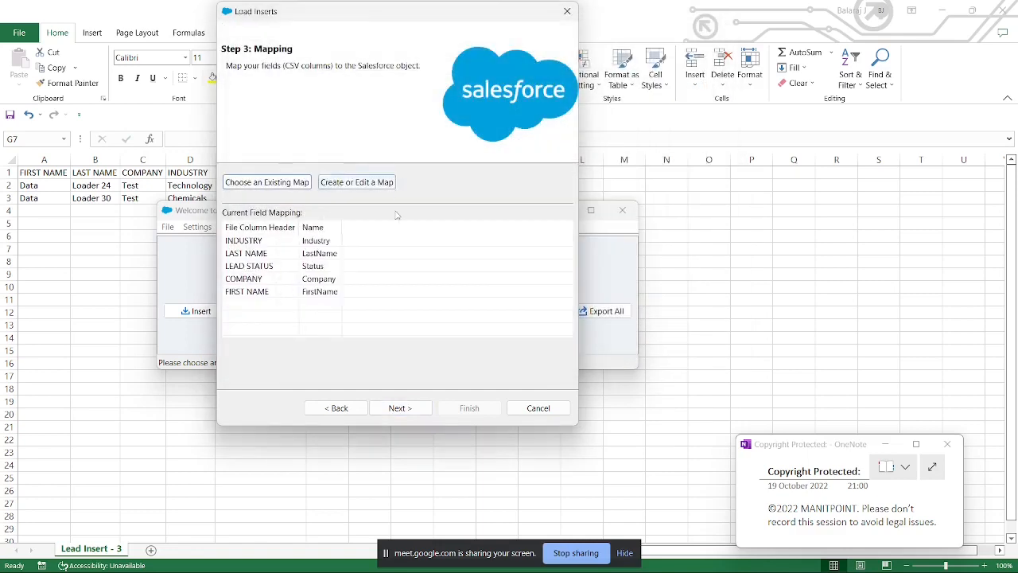
click(399, 407)
click(474, 406)
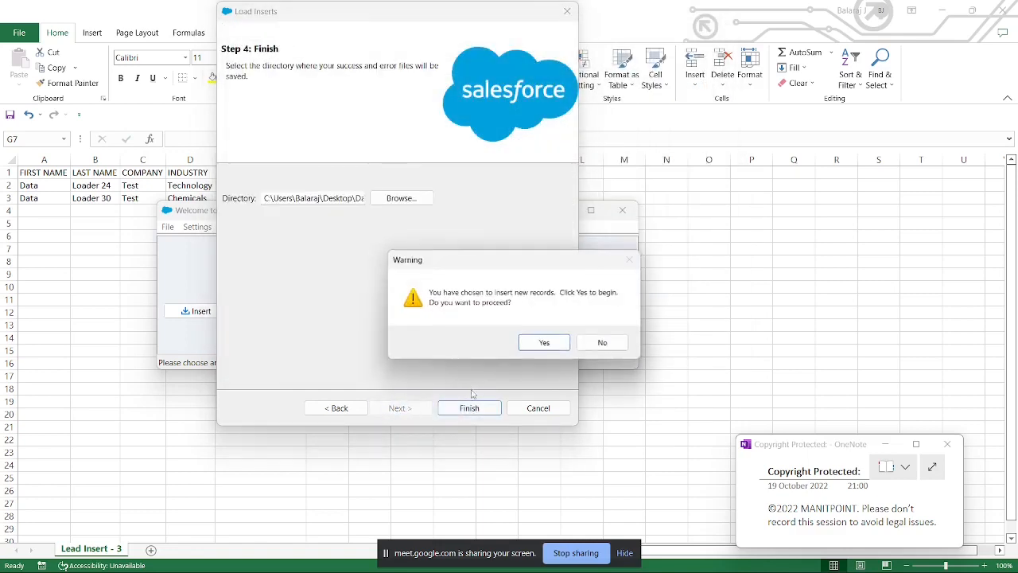
click(529, 343)
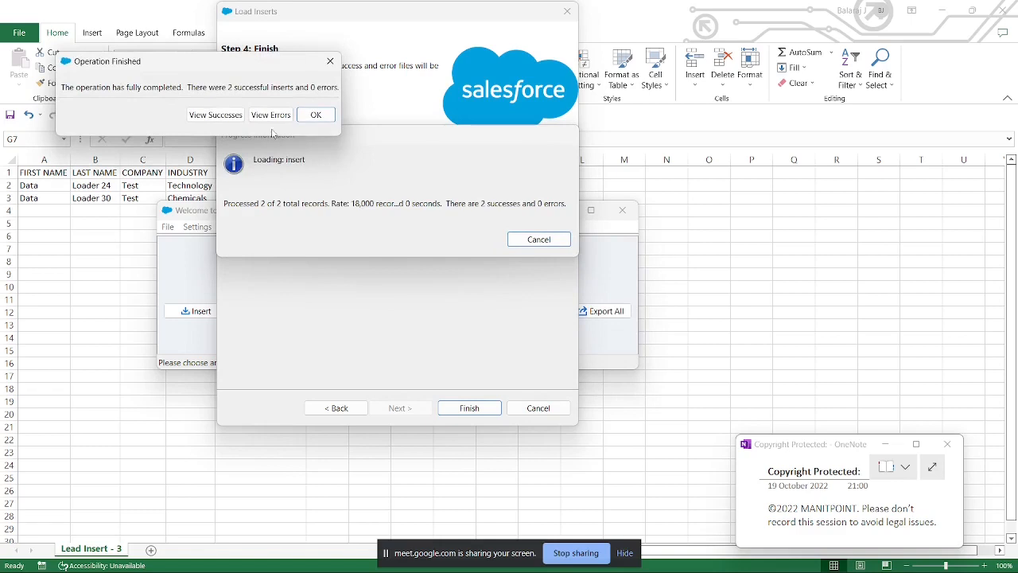
Step: Review the successfully inserted leads in a widened CSV Viewer, and close the viewer and the finished operation message
click(227, 114)
drag(299, 340, 418, 338)
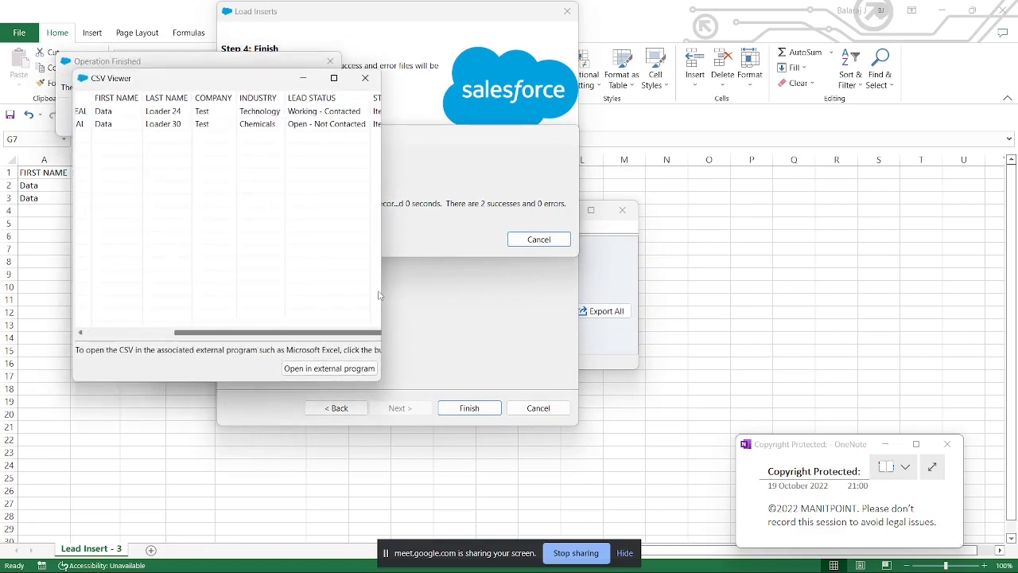
drag(382, 292, 536, 291)
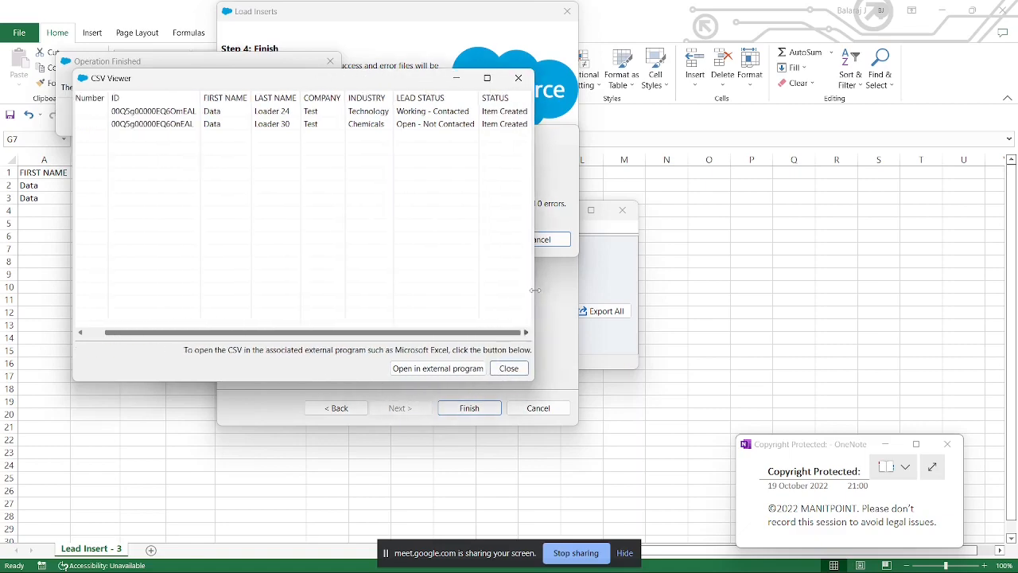
click(523, 123)
click(519, 77)
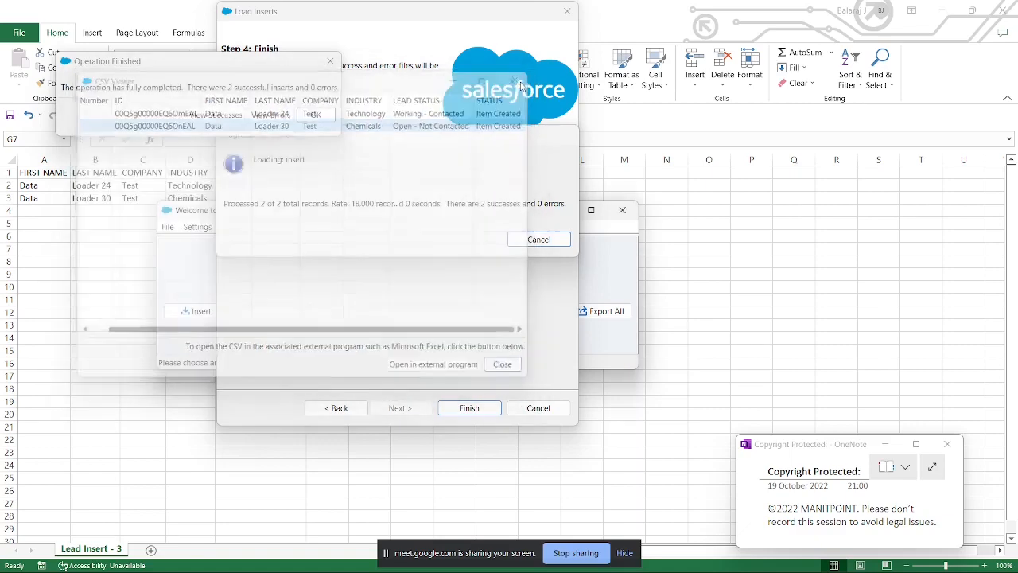
click(322, 111)
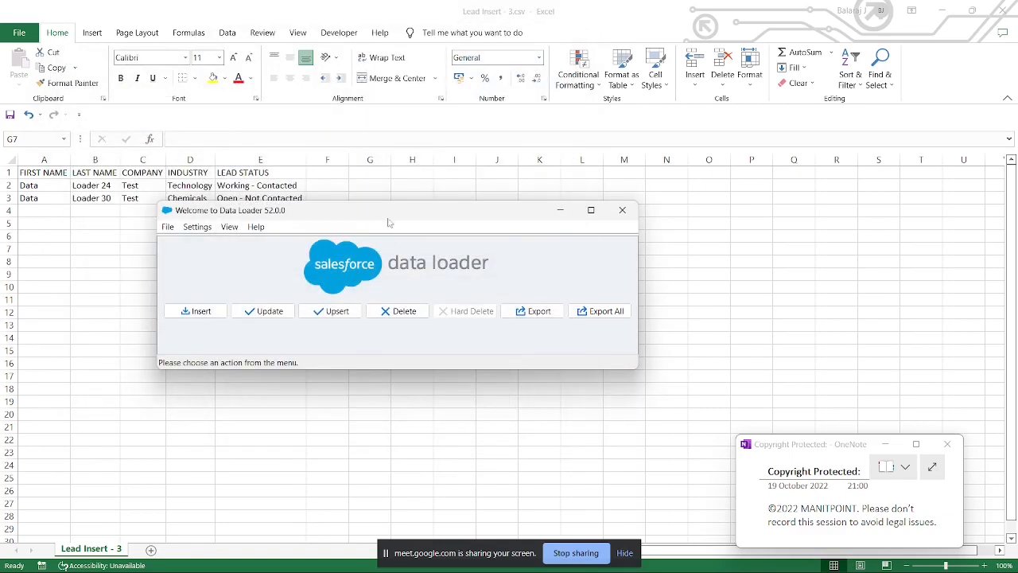
drag(388, 222, 496, 283)
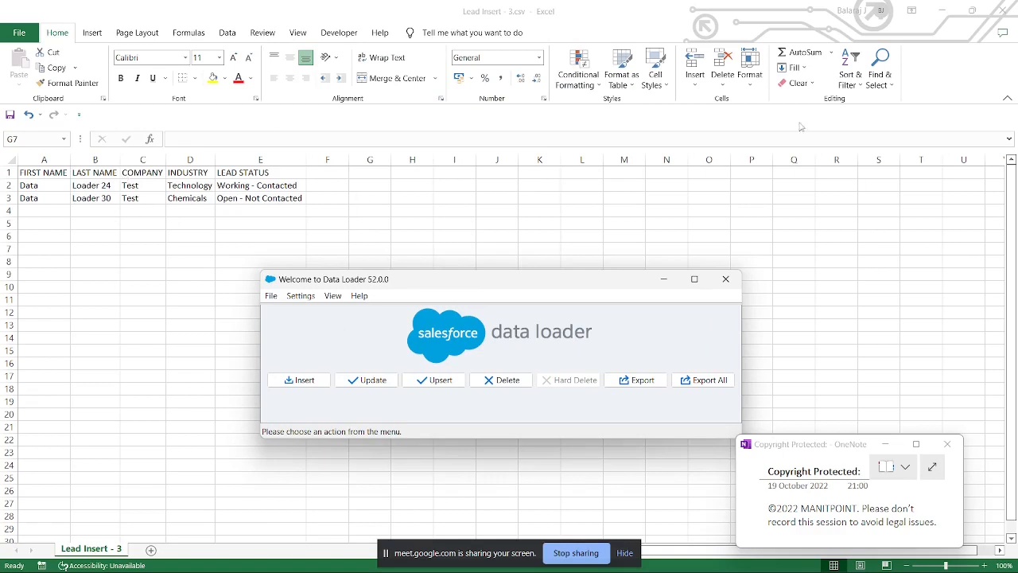
Step: Close the Lead Insert - 3.csv and Lead Insert - 2.csv workbooks and open the Import_DL folder in Data Management
click(1006, 11)
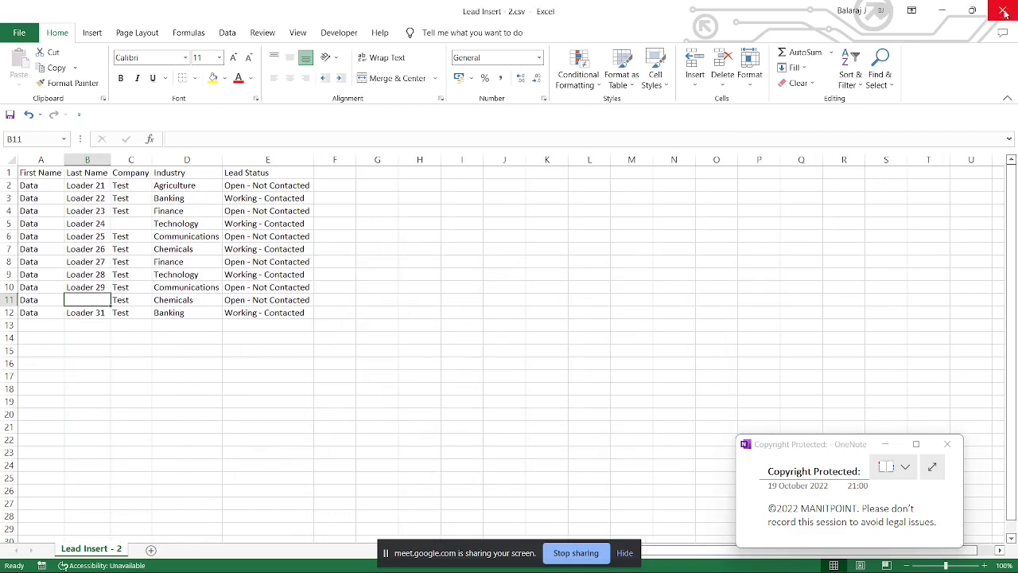
click(1006, 10)
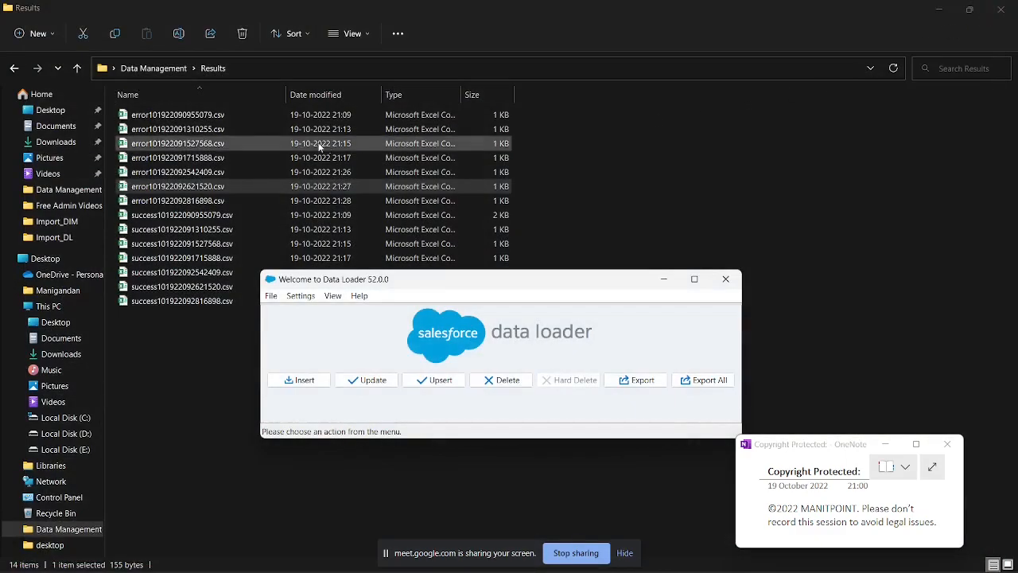
click(157, 68)
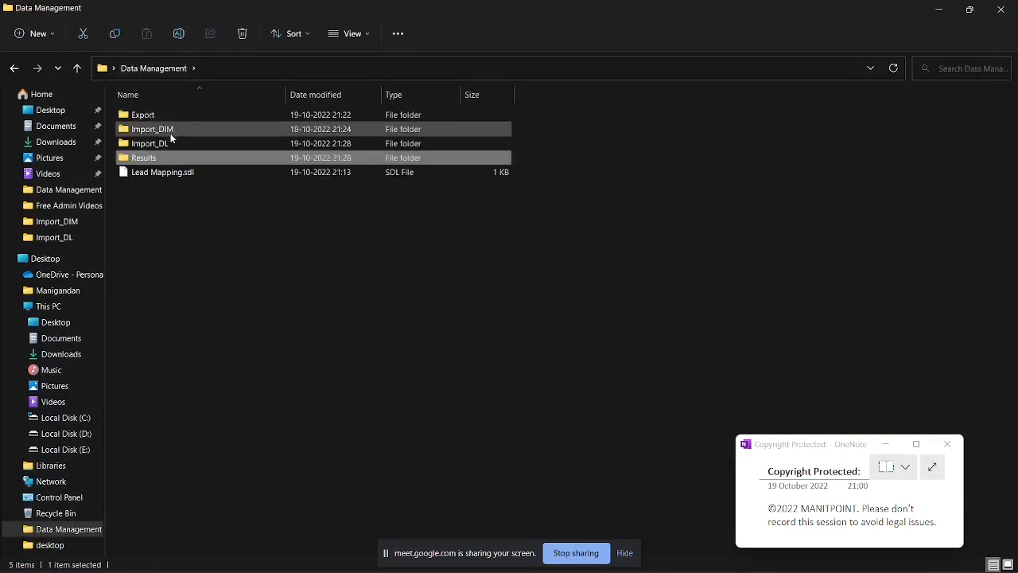
double_click(171, 144)
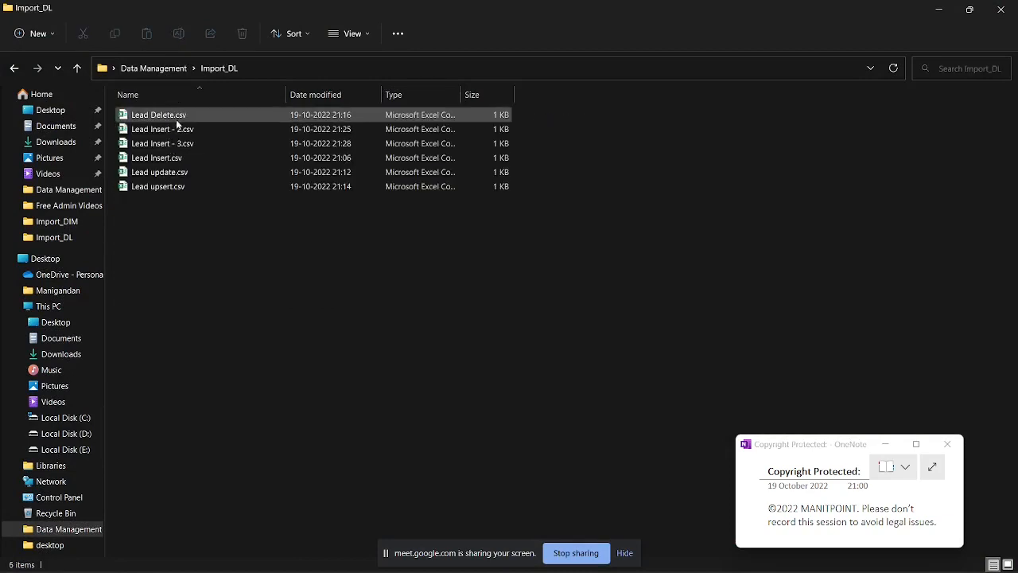
Step: Duplicate Lead update.csv within the Import_DL folder and rename the copy as Lead update - 2.csv
click(179, 172)
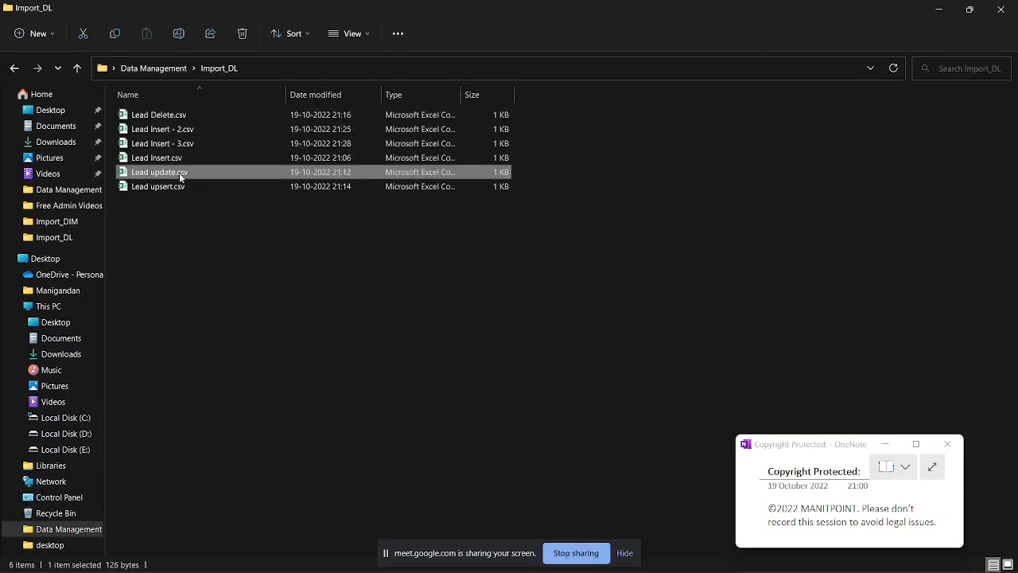
key(ctrl+c)
key(ctrl+v)
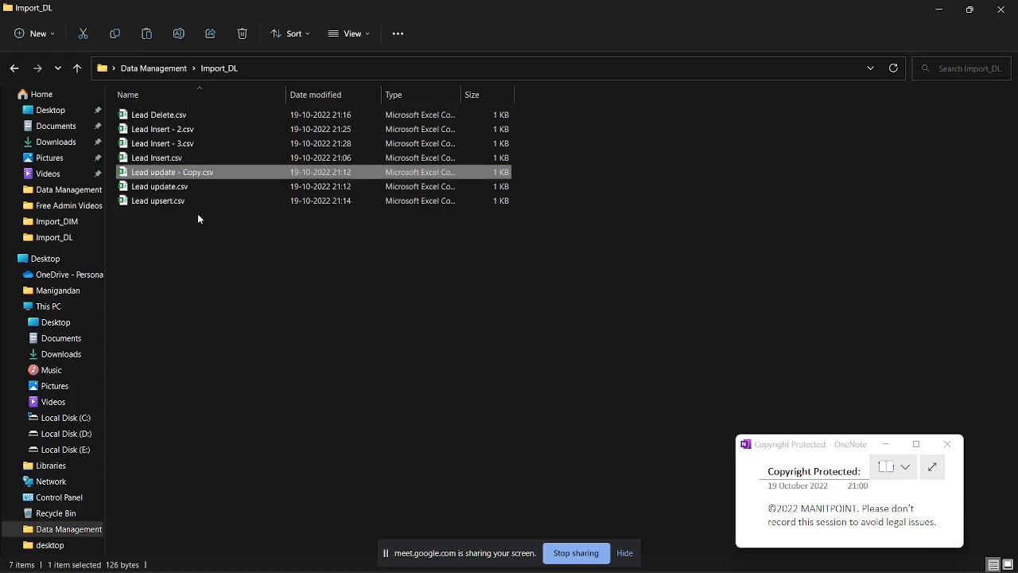
click(203, 216)
click(204, 171)
key(F2)
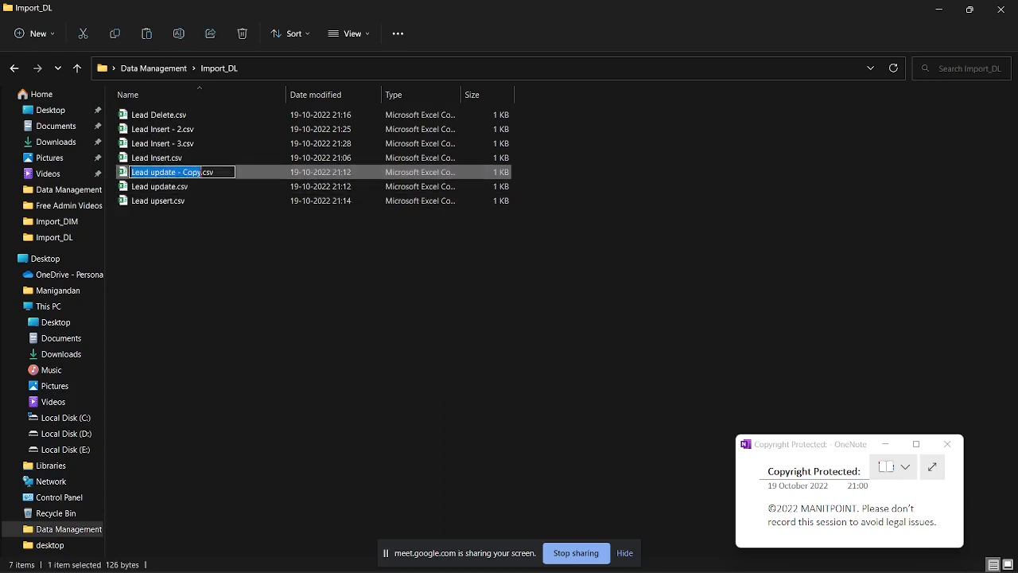
key(BackSpace)
key(BackSpace)
key(BackSpace)
key(BackSpace)
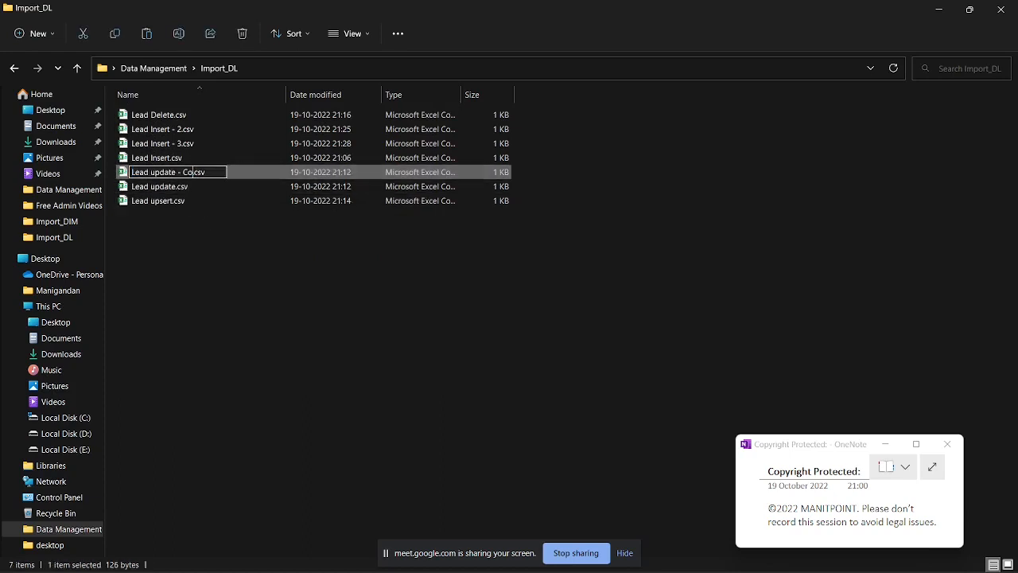
text(2)
click(208, 249)
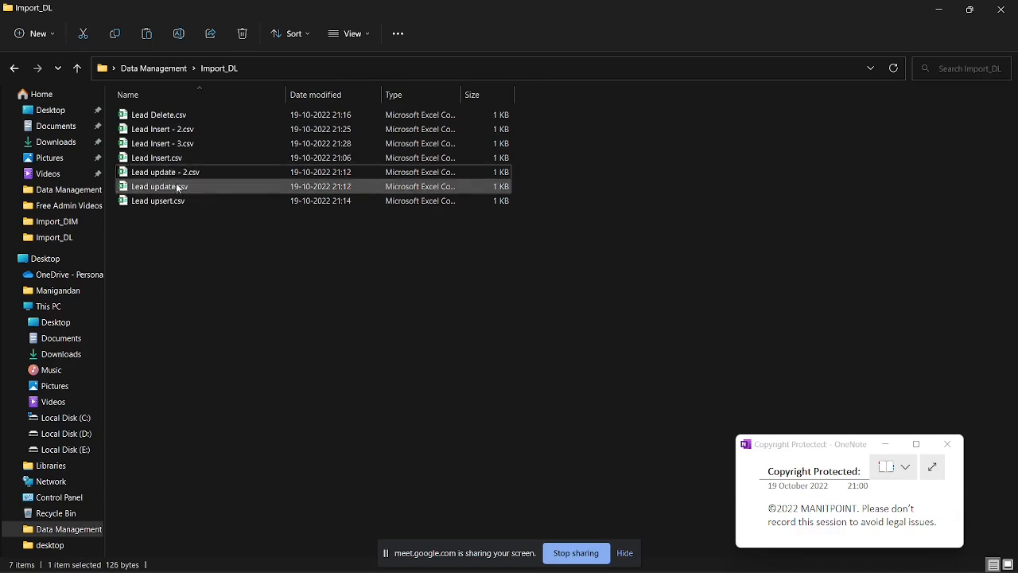
Step: Open Lead update - 2.csv in Excel and autofit all column widths to their contents
double_click(171, 170)
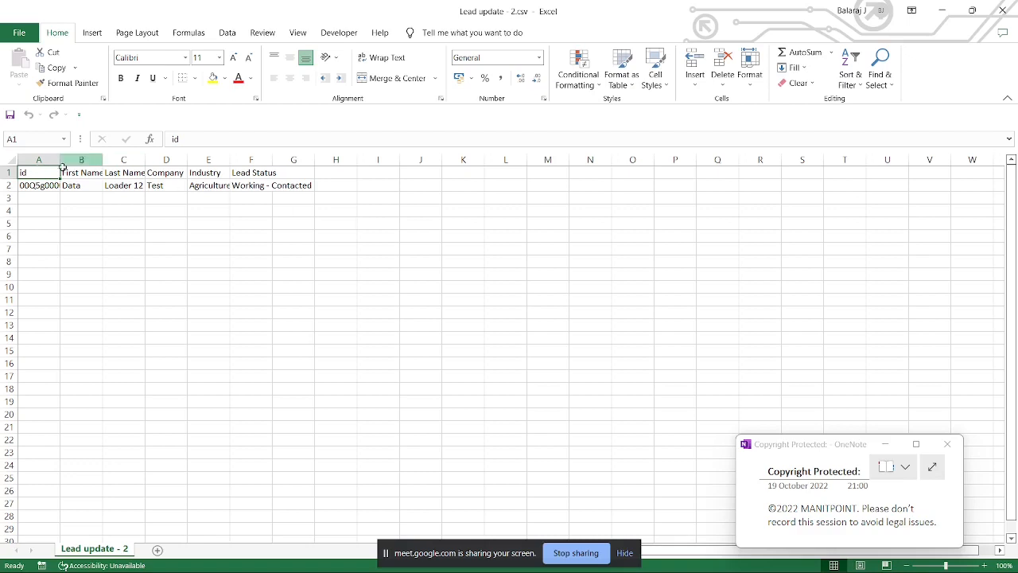
click(12, 159)
double_click(59, 159)
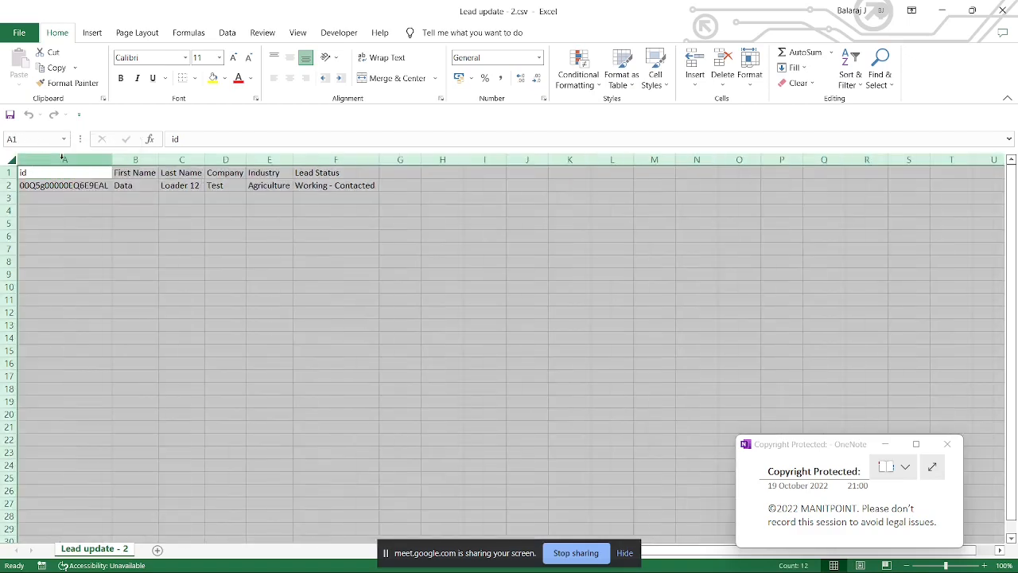
click(180, 209)
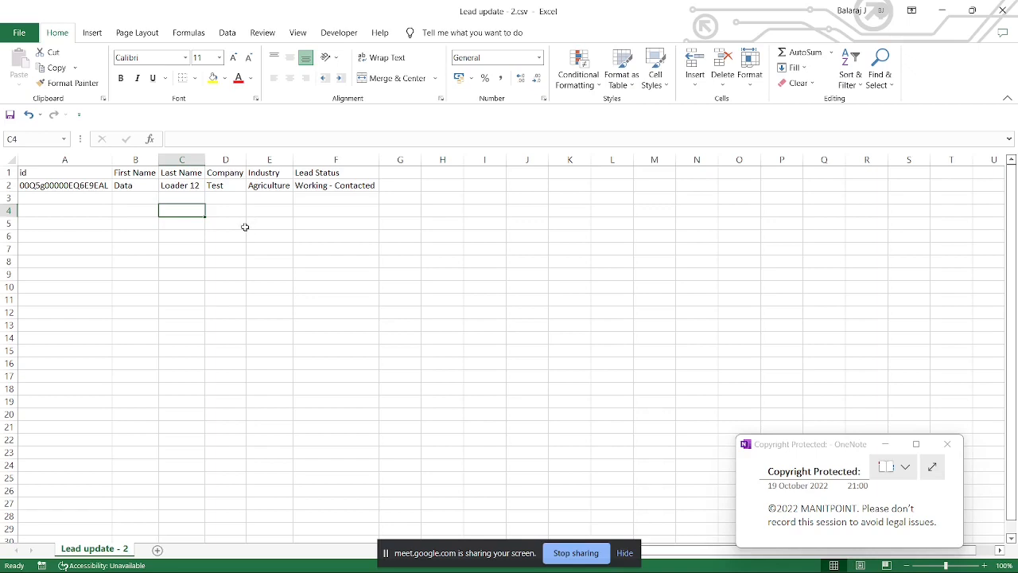
Step: Widen the Company, Last Name and First Name columns in the Lead update - 2 sheet
click(244, 226)
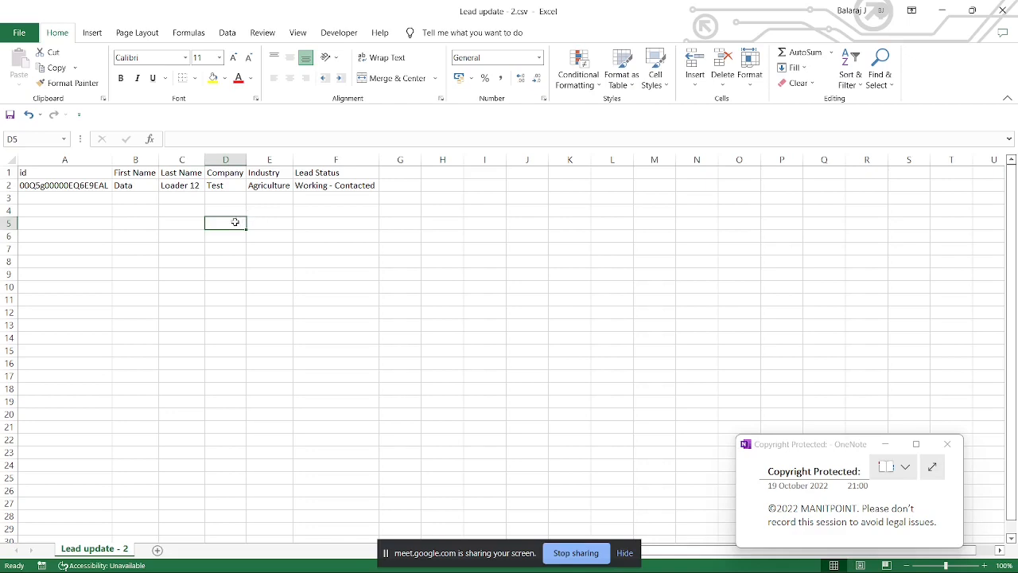
click(108, 200)
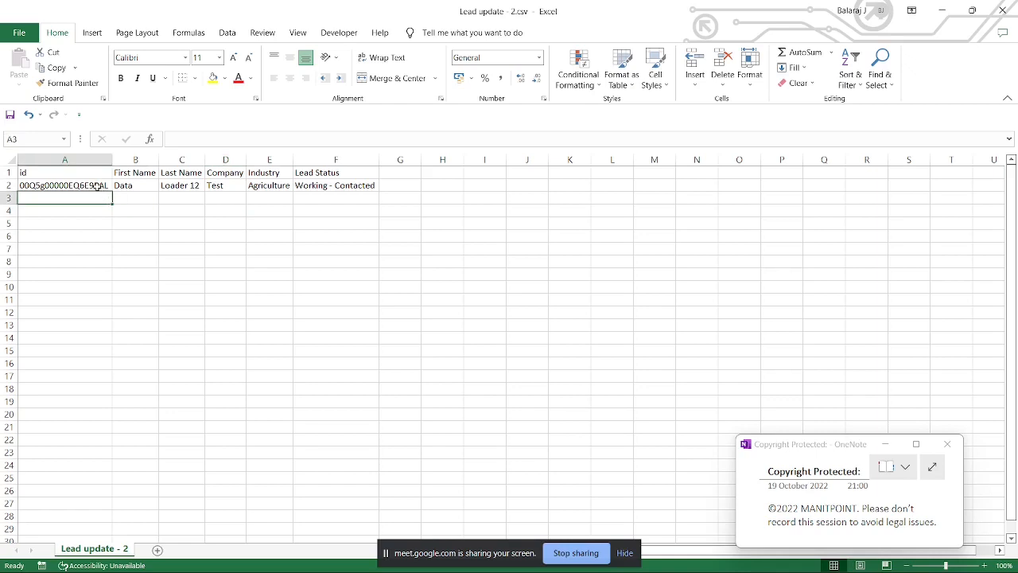
drag(246, 159, 295, 158)
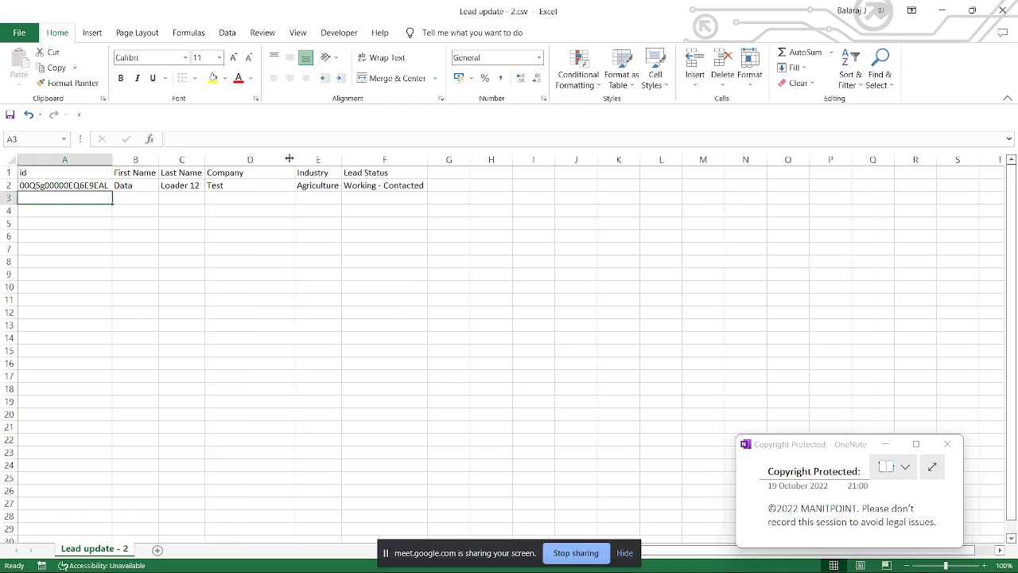
drag(204, 158, 239, 158)
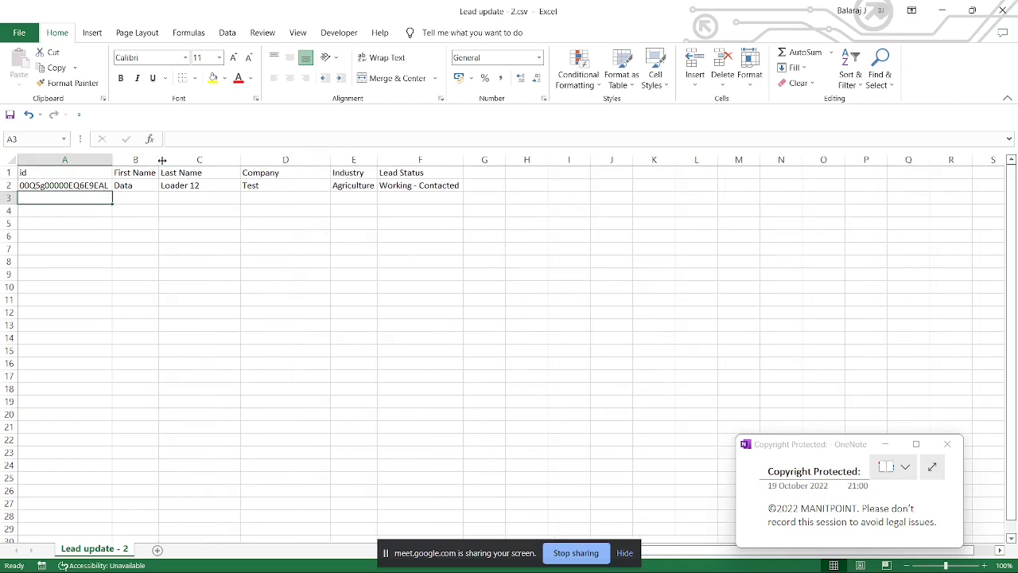
drag(159, 158, 192, 158)
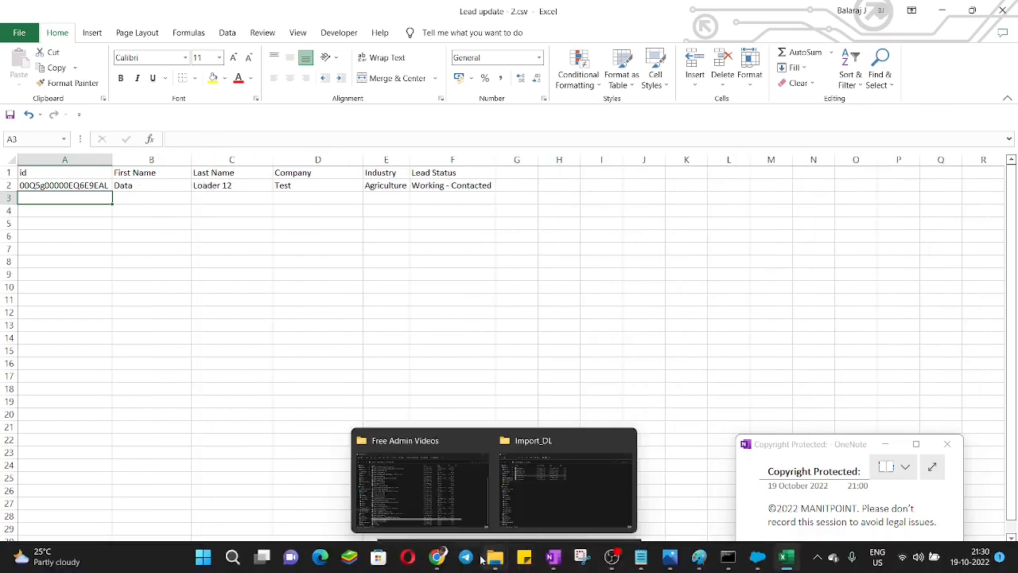
Step: Switch to Salesforce in Chrome, close the new lead form without saving, and open the All Open Leads list
mouse_move(444, 559)
click(368, 484)
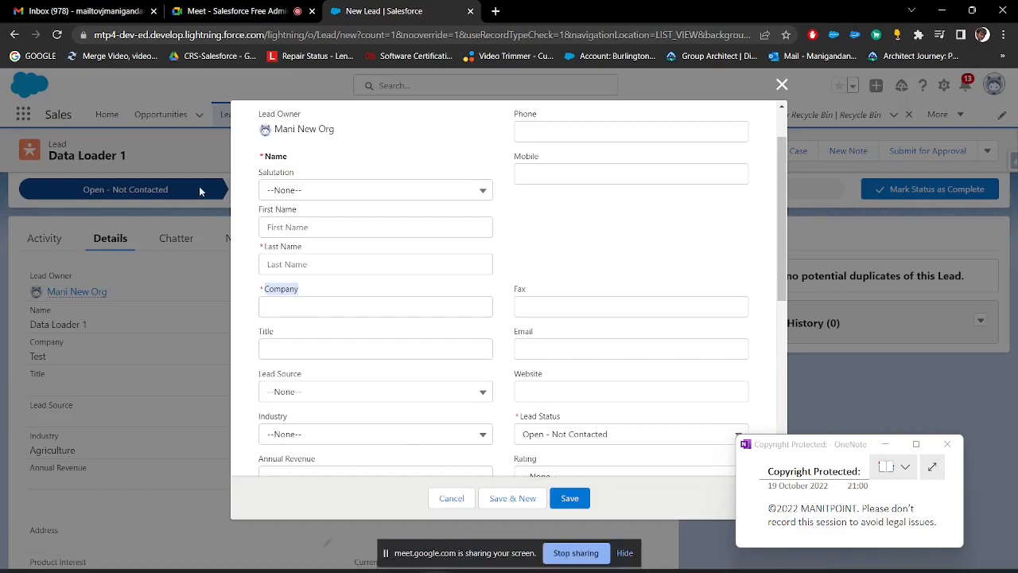
click(782, 84)
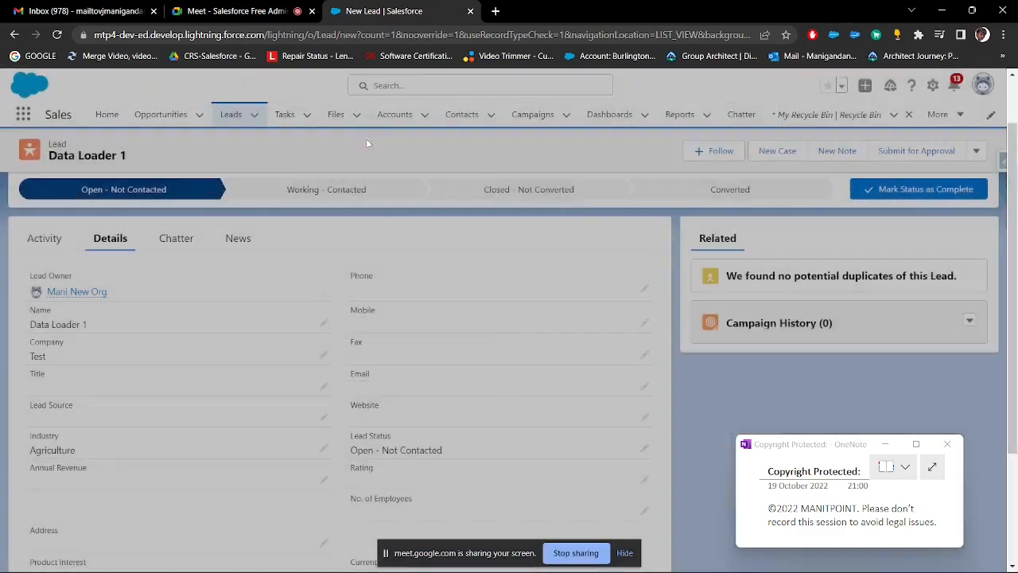
click(238, 121)
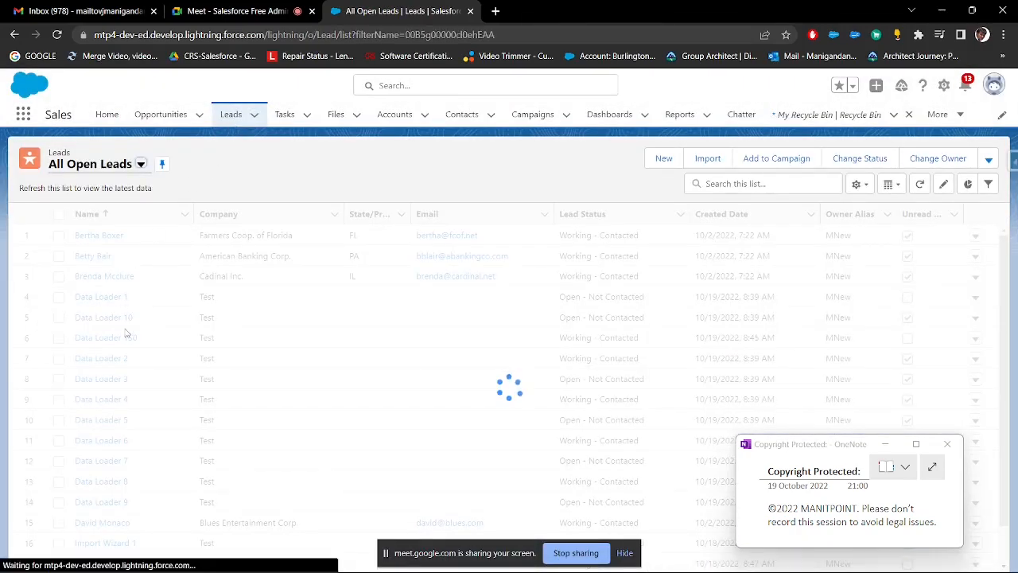
Step: Look through the Data Loader leads in the All Open Leads list
scroll(130, 382, down, 3)
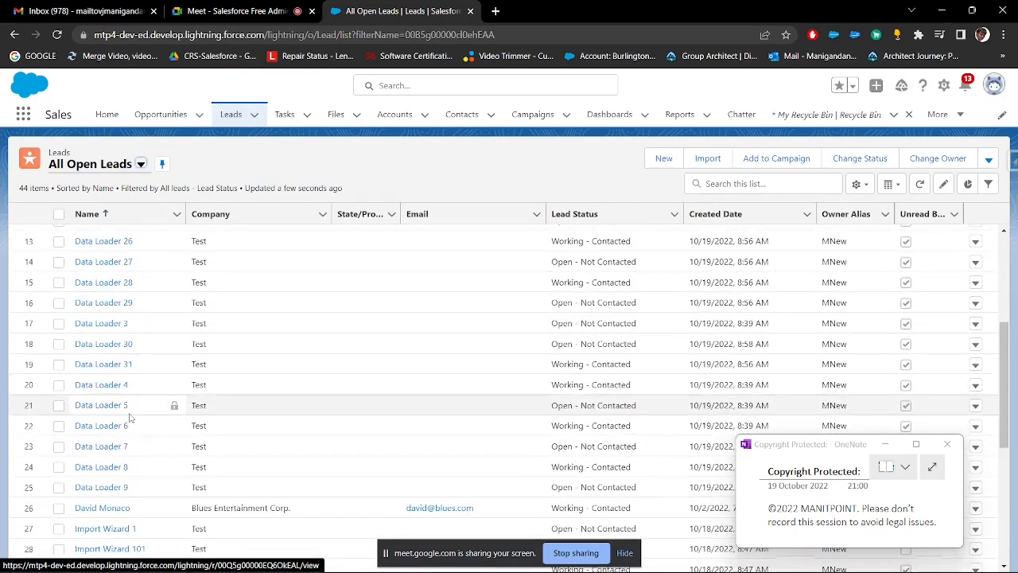
scroll(131, 432, down, 3)
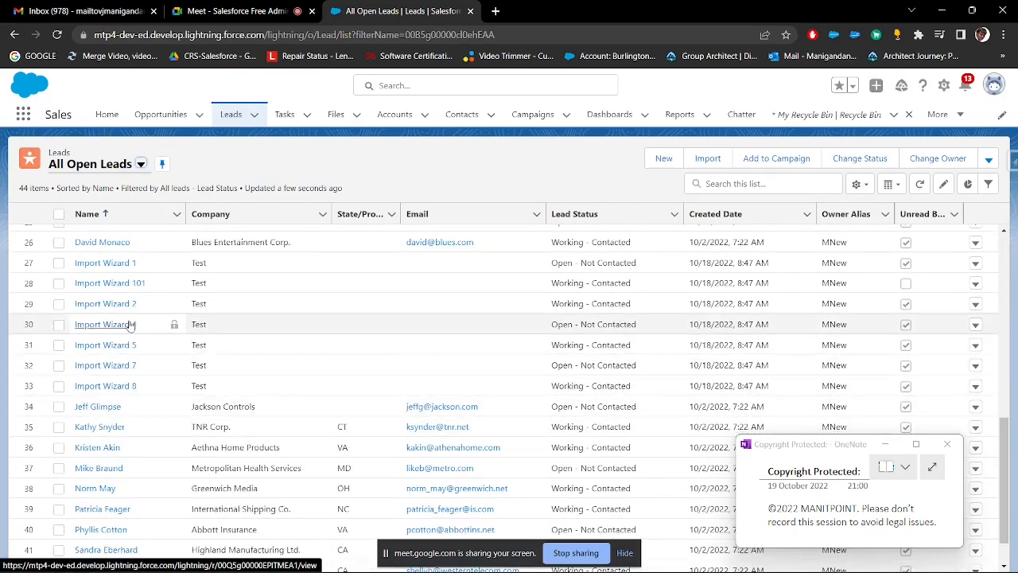
scroll(136, 358, up, 5)
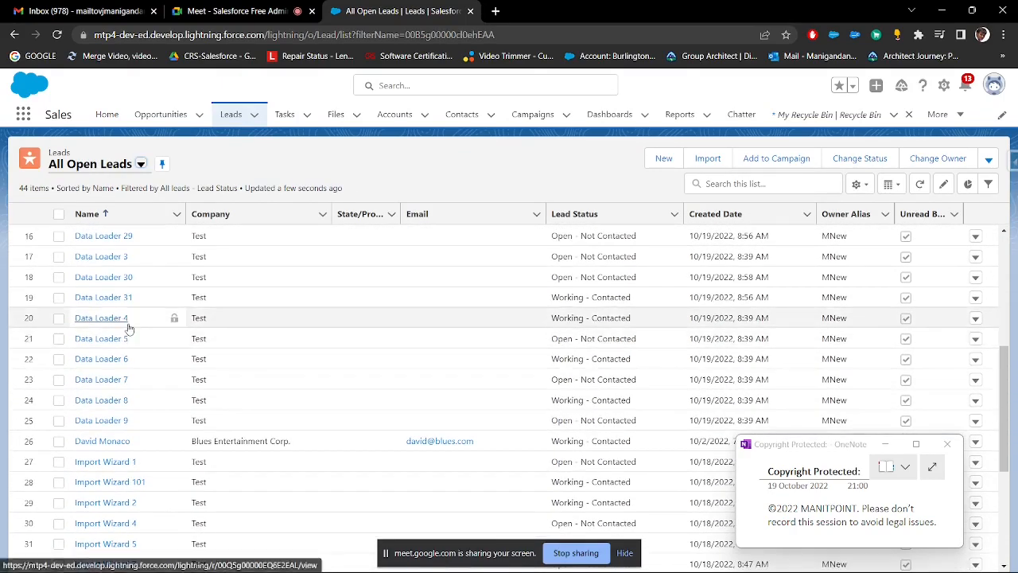
scroll(129, 329, up, 1)
scroll(129, 329, up, 2)
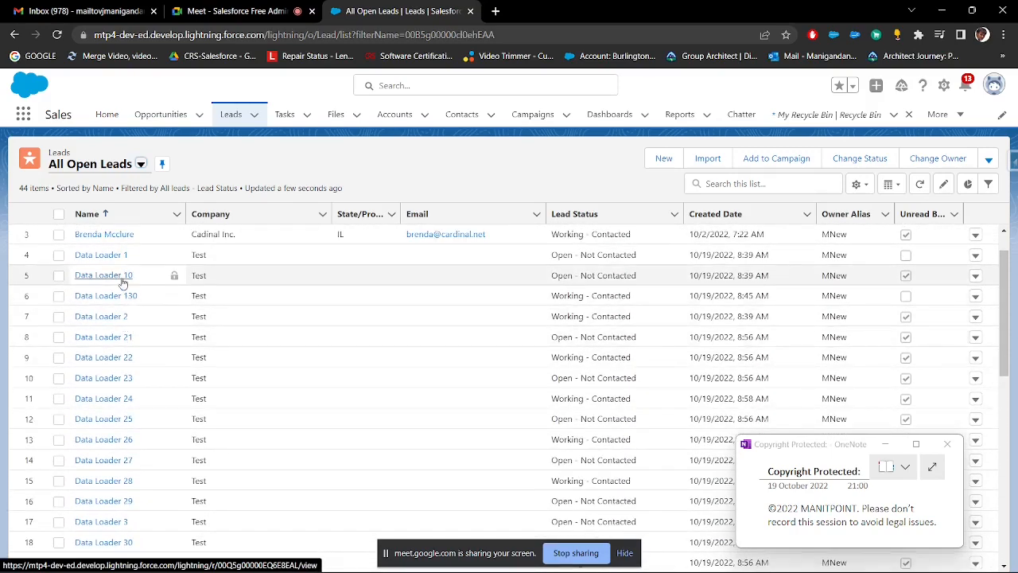
scroll(124, 302, up, 1)
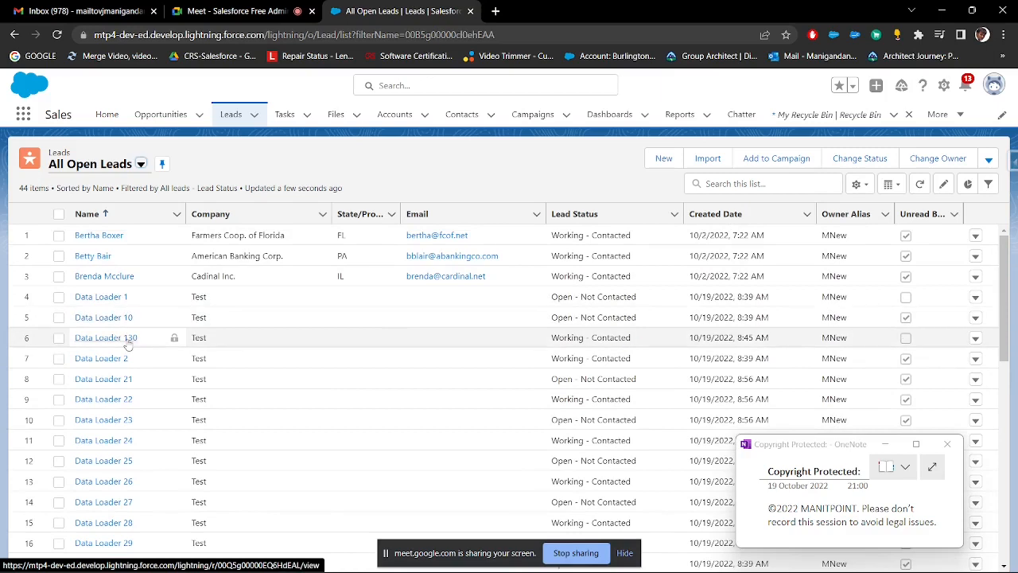
scroll(127, 344, down, 1)
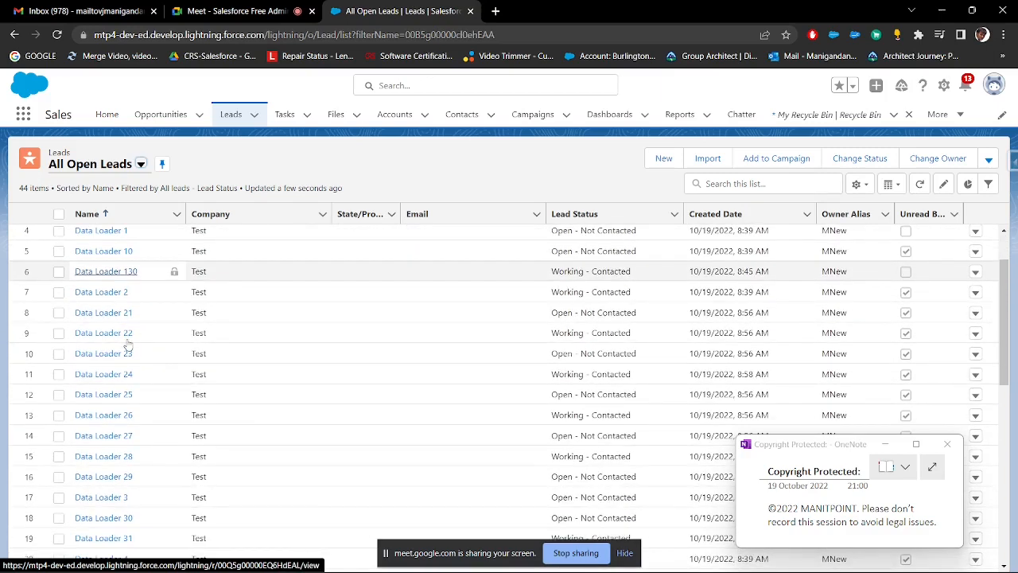
Step: Examine the deleted records in My Recycle Bin and return to the All Open Leads list
click(21, 115)
text(rec)
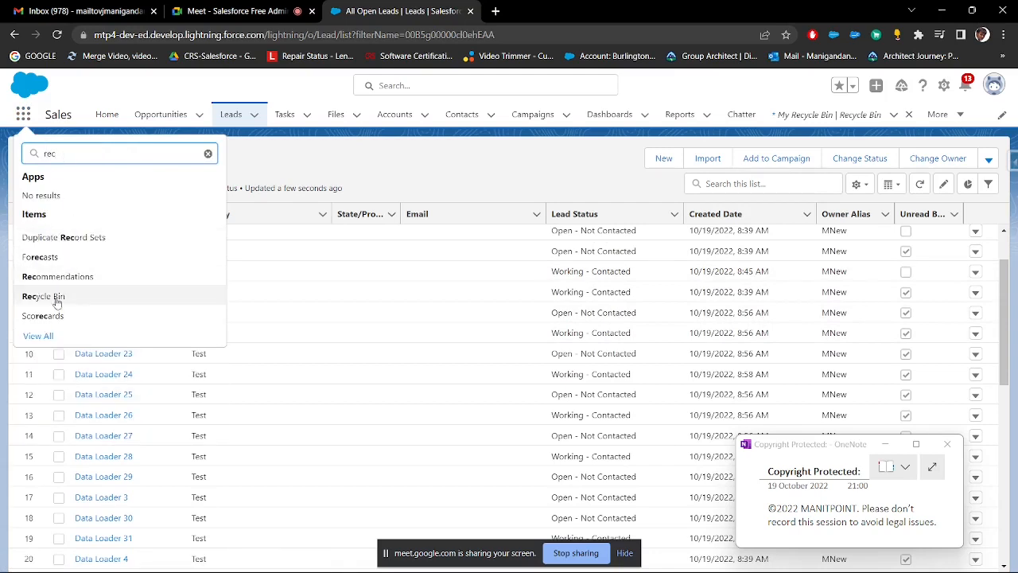
click(89, 303)
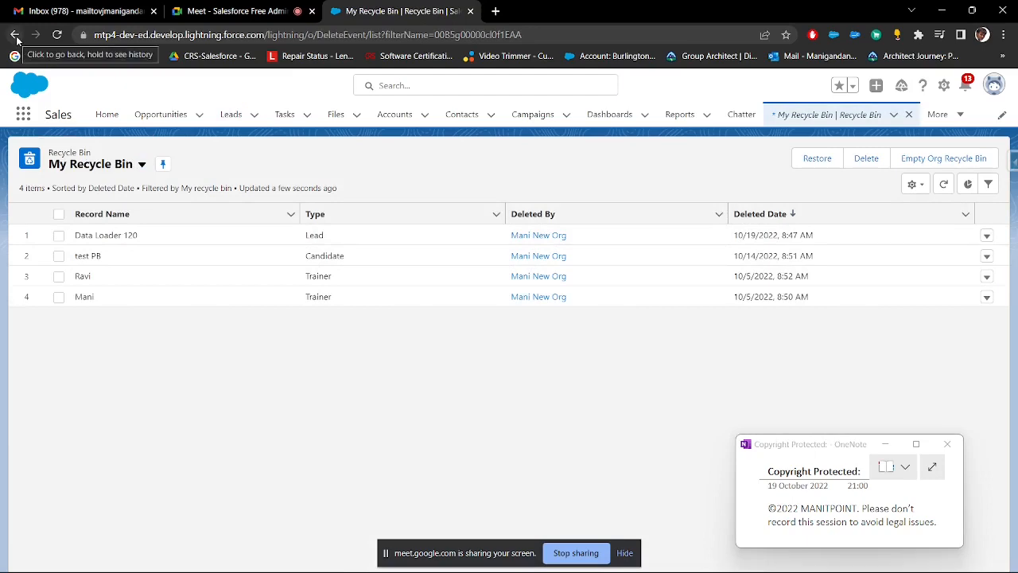
click(15, 35)
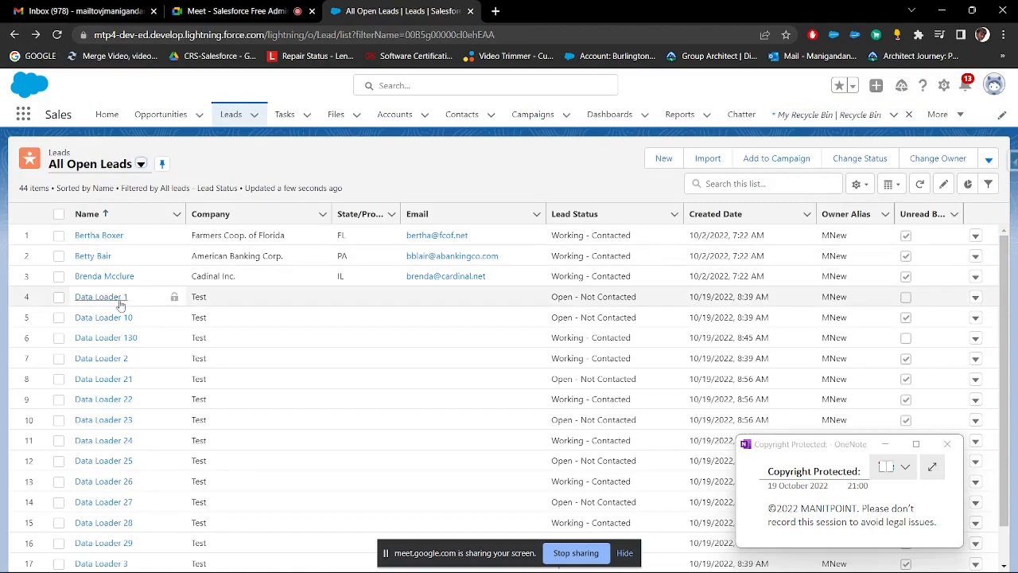
Step: Copy the Data Loader 1 lead's record ID from its URL and paste it into cell A2 of the Lead update - 2 workbook in Excel
click(119, 302)
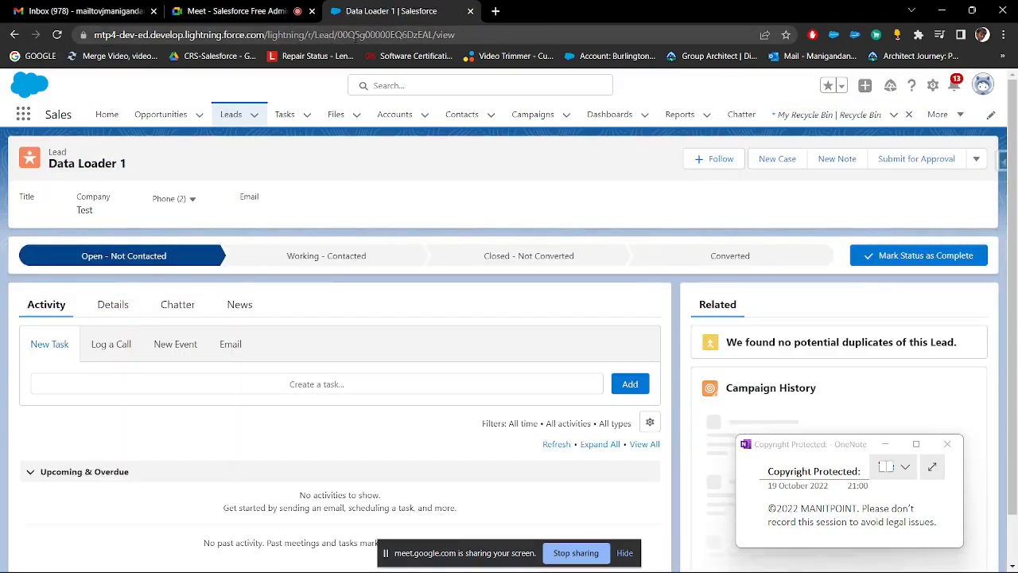
double_click(372, 38)
key(alt+Tab)
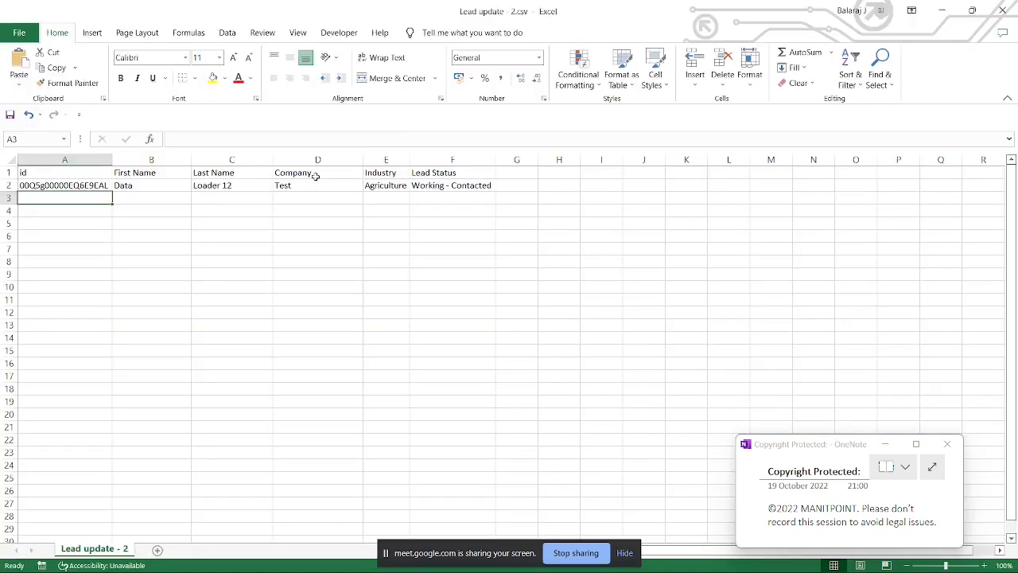
click(98, 186)
text(00Q5g00000EQ6DEAL)
key(alt+Tab)
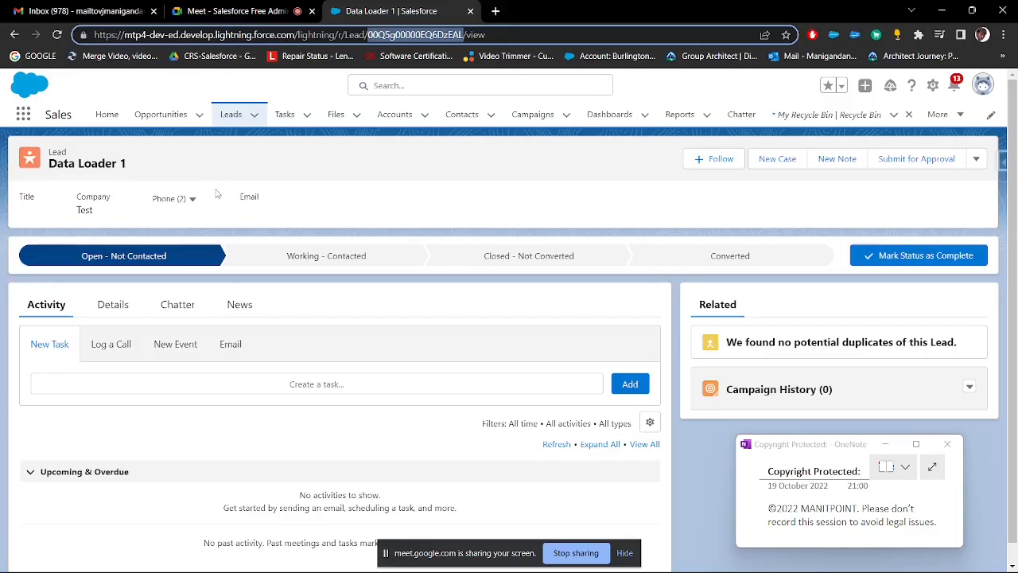
key(alt+Tab)
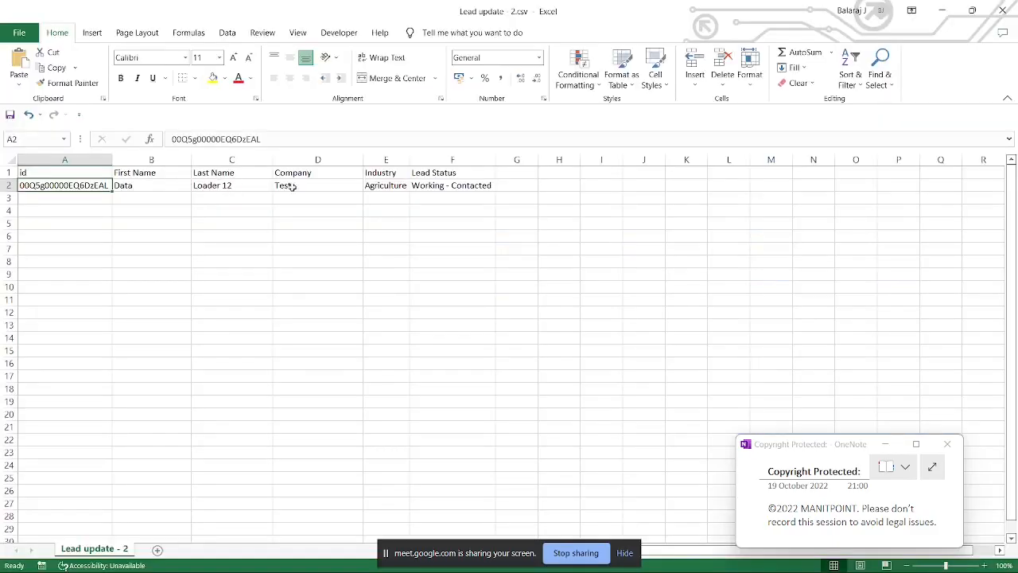
Step: Set the Title of the Data Loader 1 lead in Salesforce to Test and save the record
key(alt+Tab)
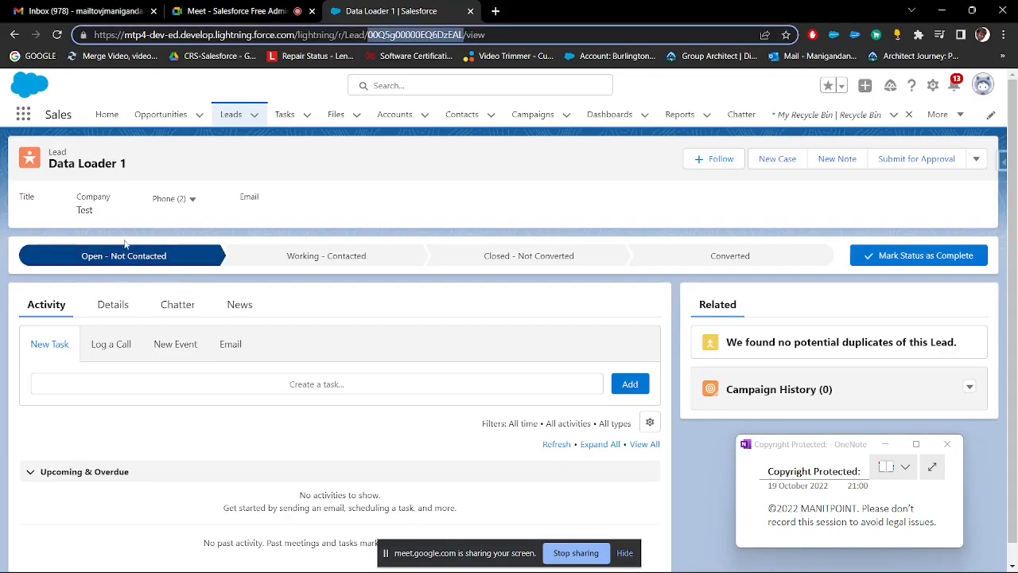
click(126, 306)
scroll(124, 314, down, 2)
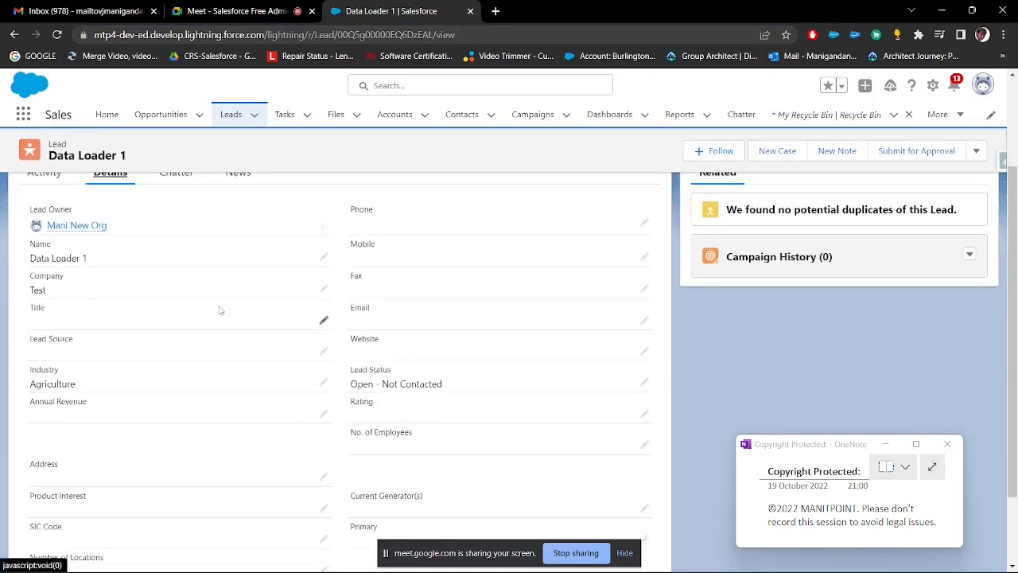
double_click(61, 324)
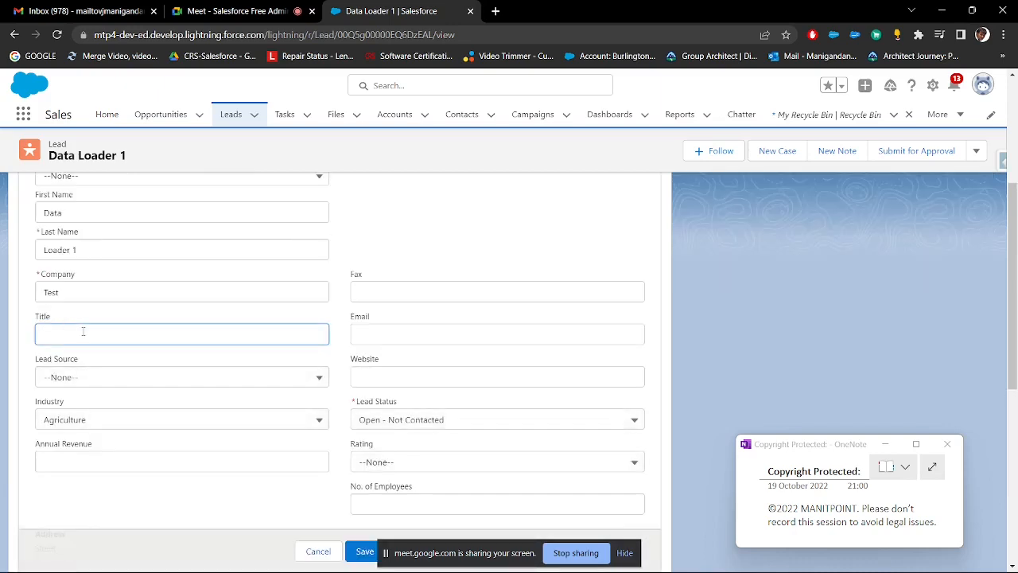
text(TEst)
drag(153, 335, 15, 336)
text(Test)
scroll(395, 483, down, 1)
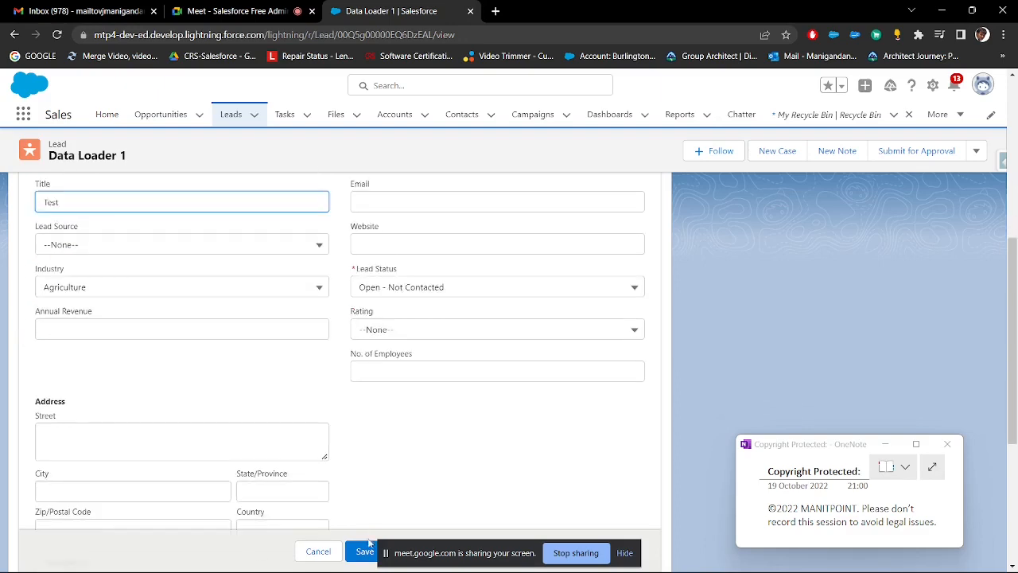
click(364, 551)
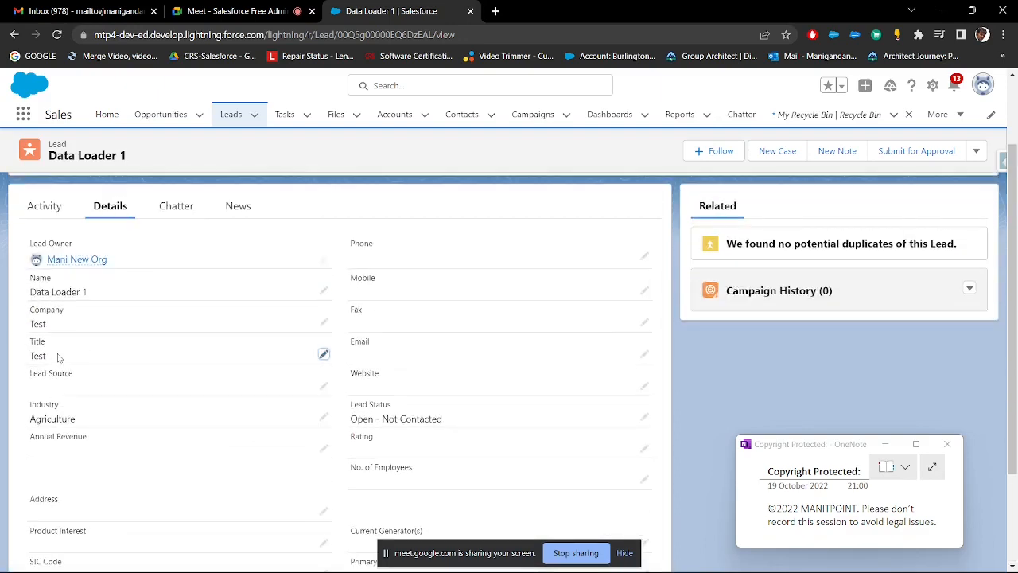
Step: Copy the Title field label from the lead record and paste it as a new column header in cell G1 of the Excel sheet
key(alt+Tab)
key(alt+Tab)
drag(32, 343, 51, 344)
key(ctrl+c)
key(alt+Tab)
click(509, 173)
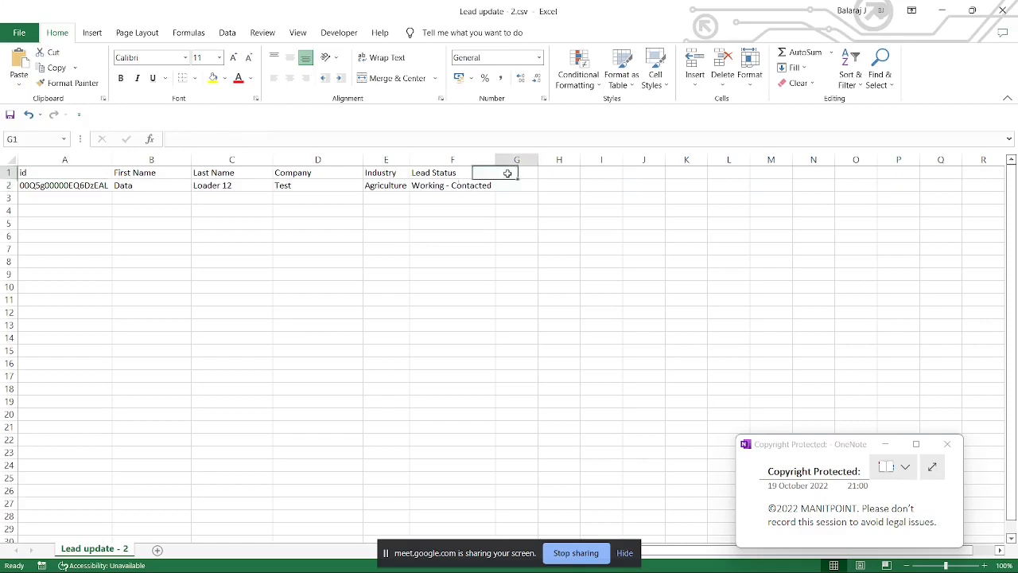
key(ctrl+v)
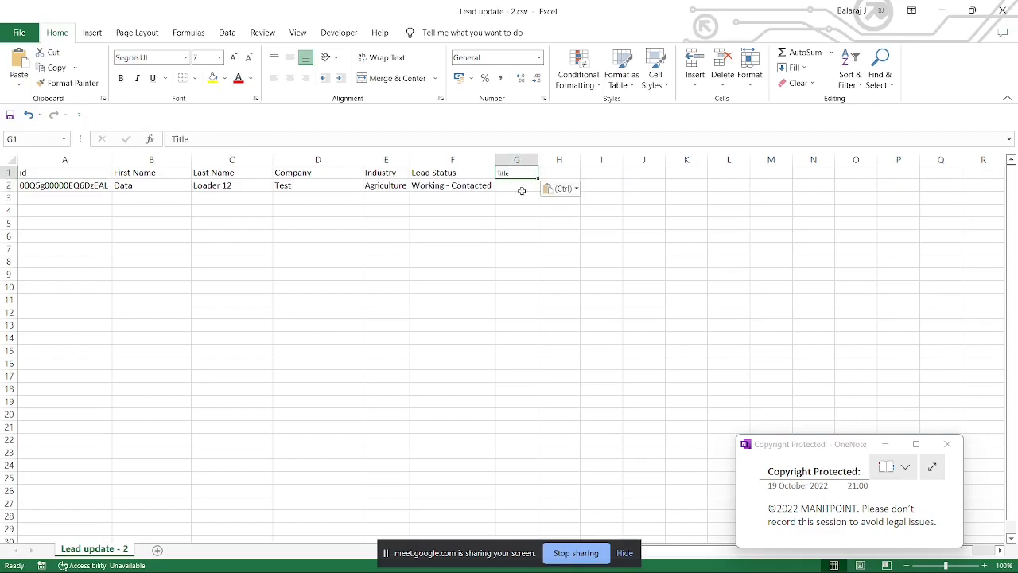
Step: Apply the Lead Status header's formatting to the Title header in G1 and select the empty title cell G2
click(454, 174)
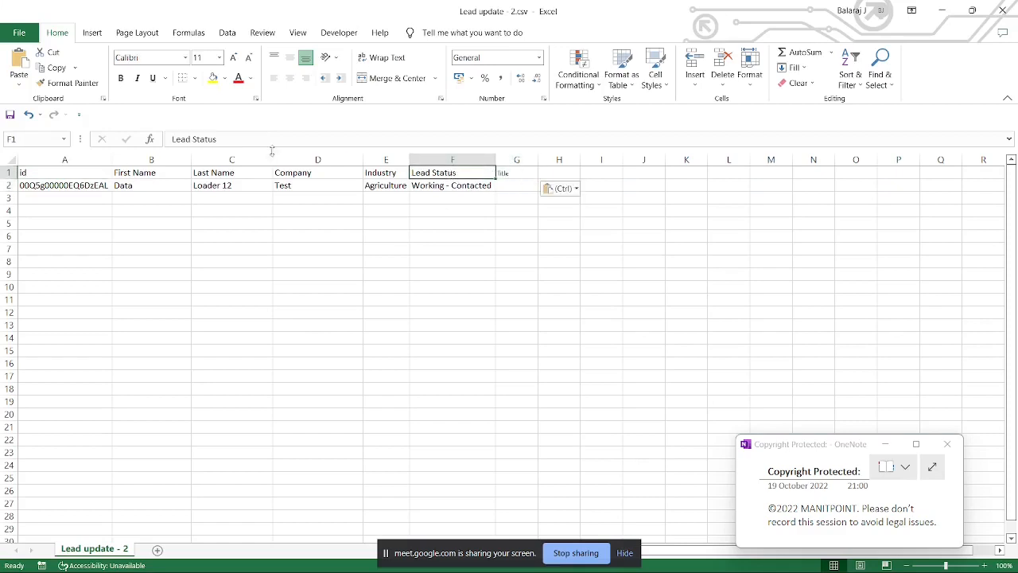
click(60, 84)
click(511, 174)
click(522, 185)
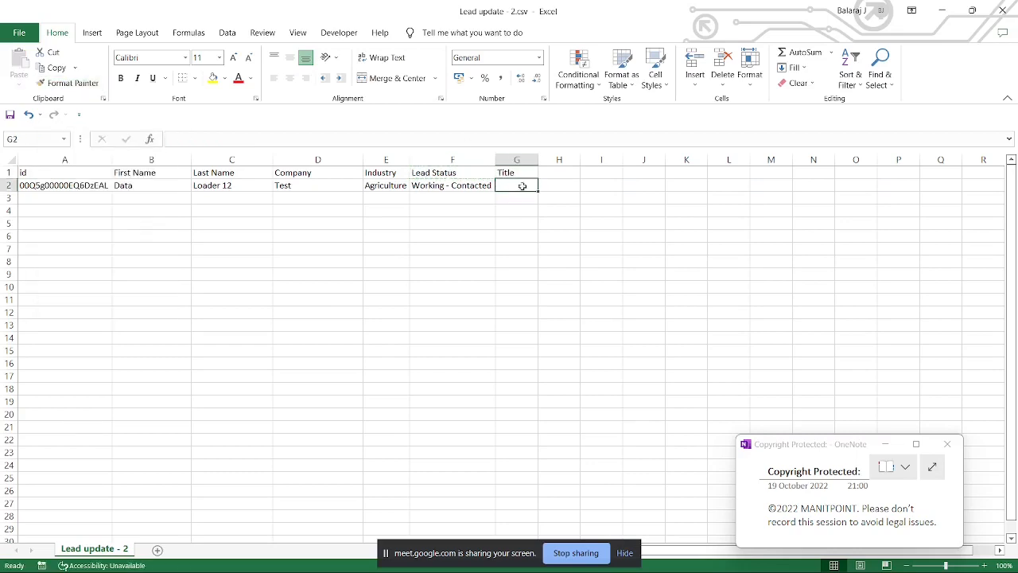
click(554, 196)
click(509, 185)
Step: Compare the CSV row with the lead record, set the last name in C2 to Loader 100, and save the workbook
key(alt+Tab)
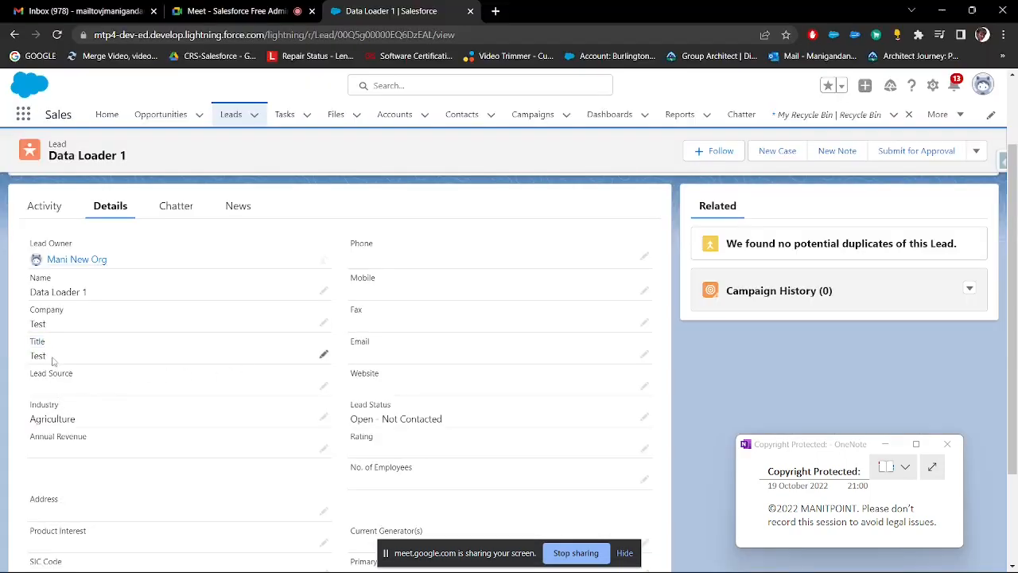
key(alt+Tab)
click(159, 184)
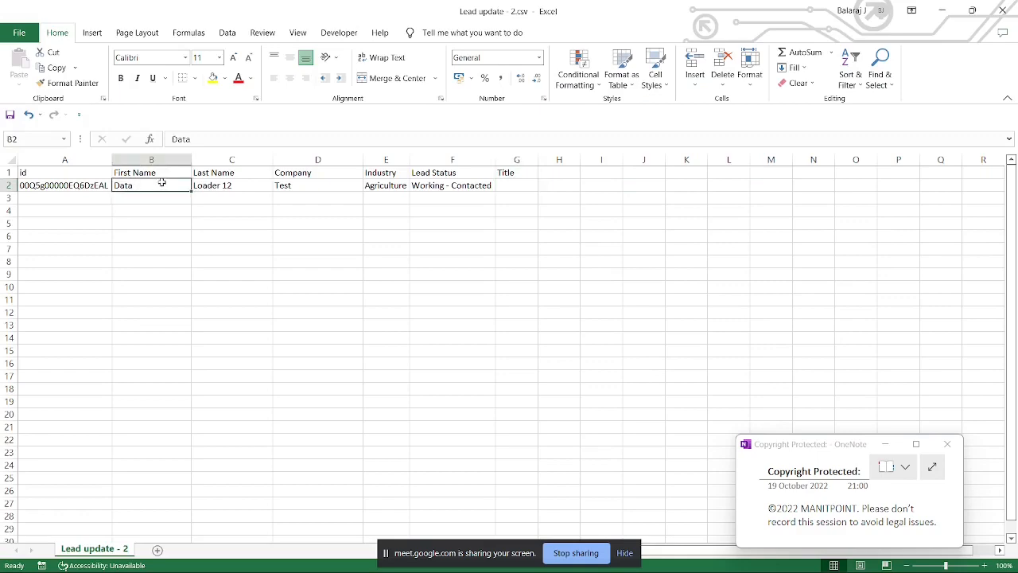
key(alt+Tab)
key(alt+Tab)
double_click(246, 185)
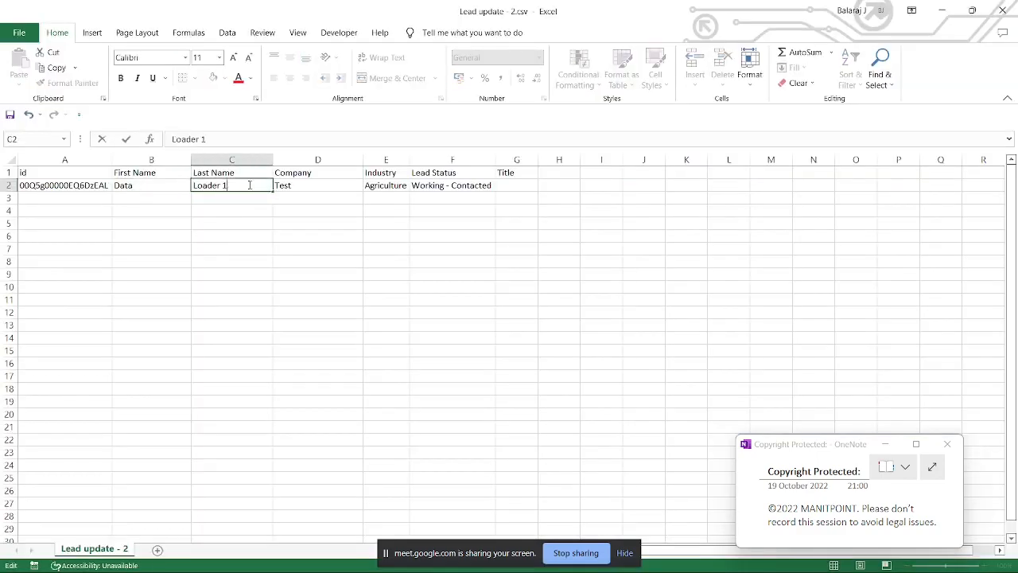
key(ctrl+s)
click(263, 213)
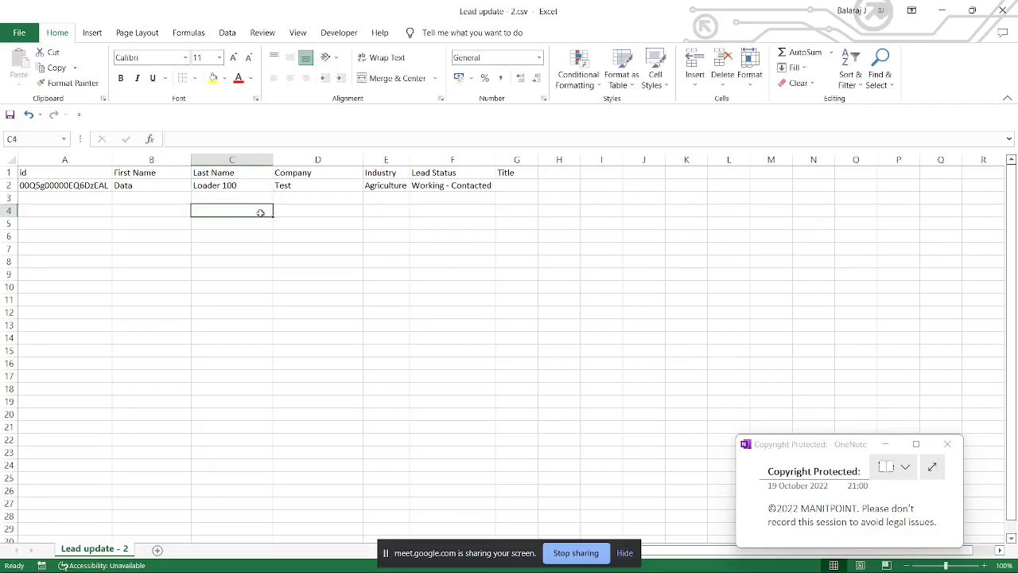
key(alt+Tab)
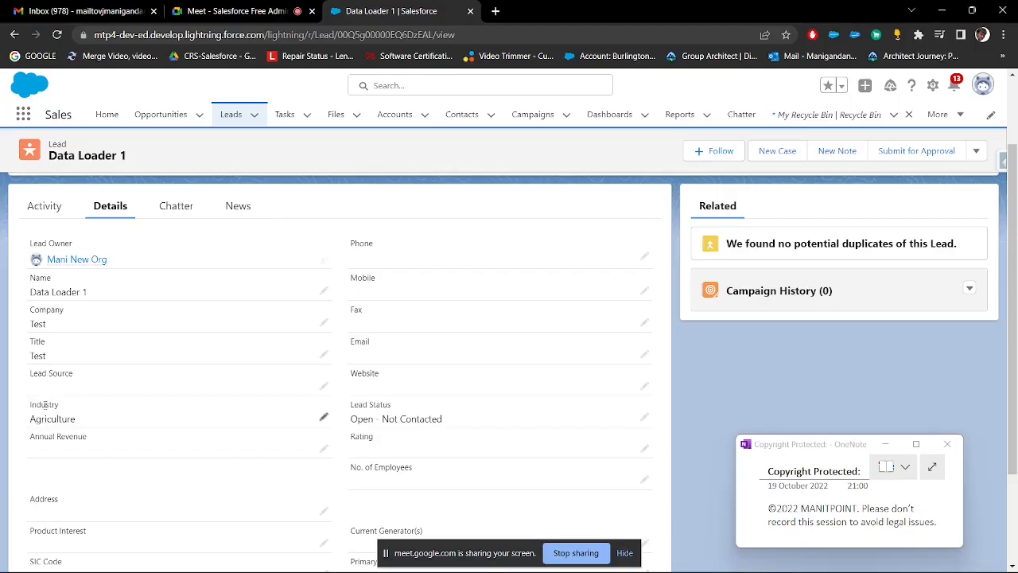
Step: Switch to Data Loader and start an Update on the Lead object with Lead update - 2.csv from the Import_DL folder
double_click(62, 343)
key(alt+Tab)
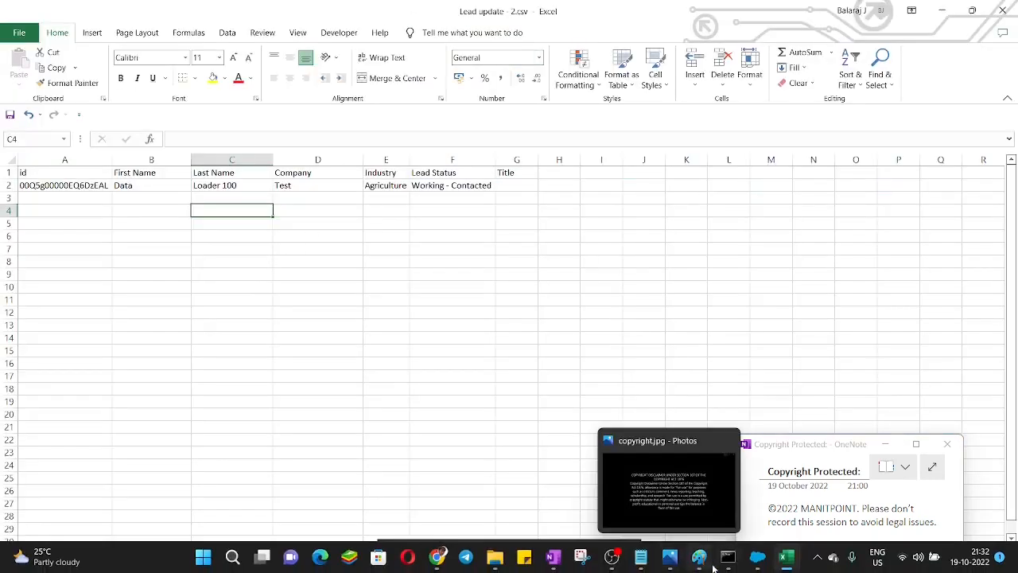
click(759, 566)
click(369, 380)
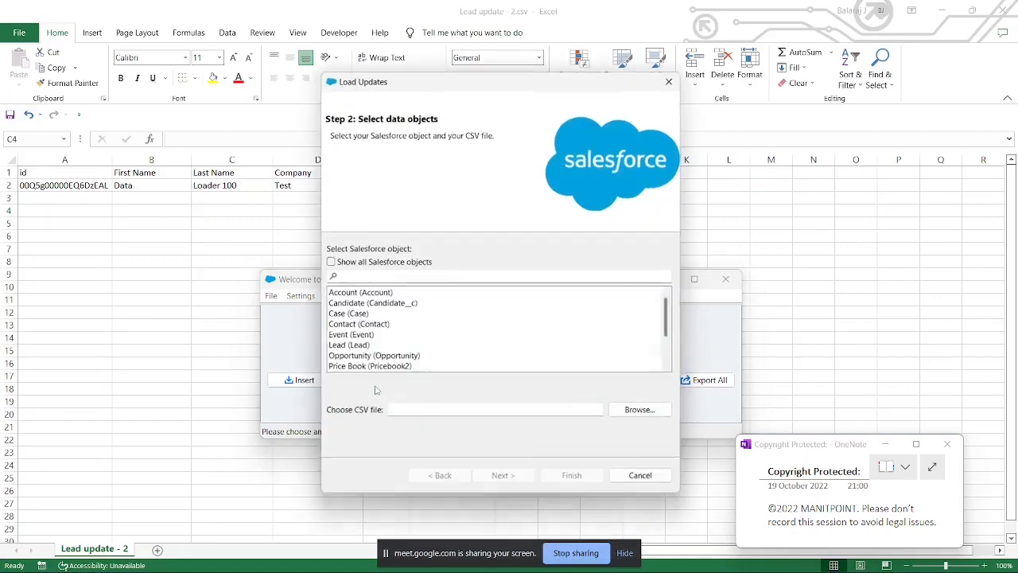
click(364, 345)
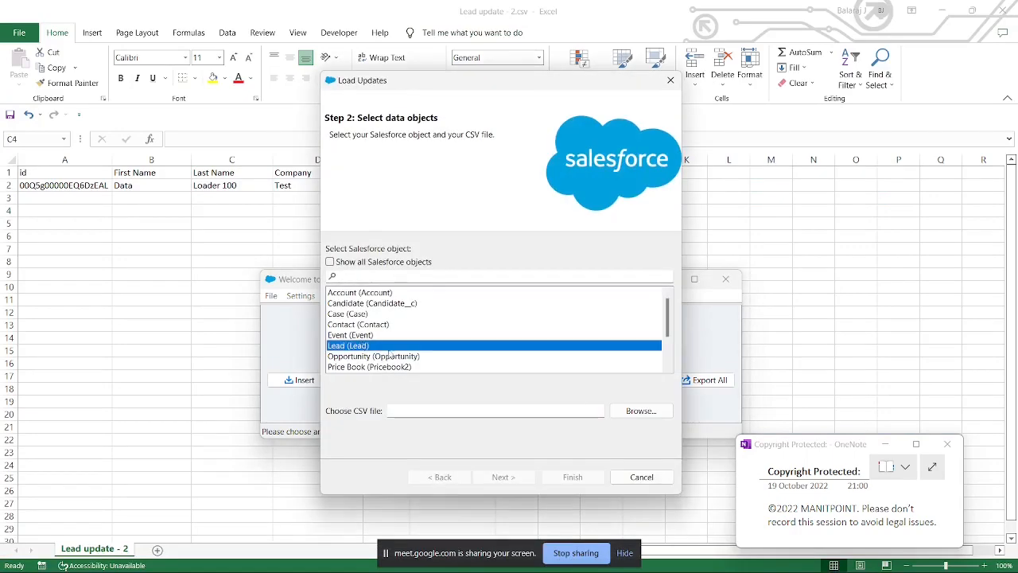
click(639, 411)
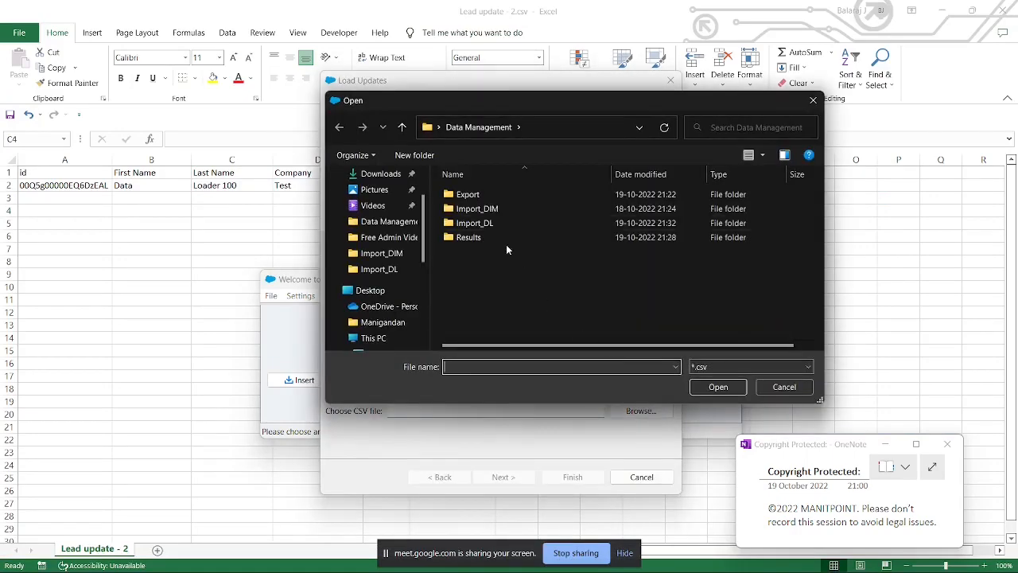
double_click(478, 225)
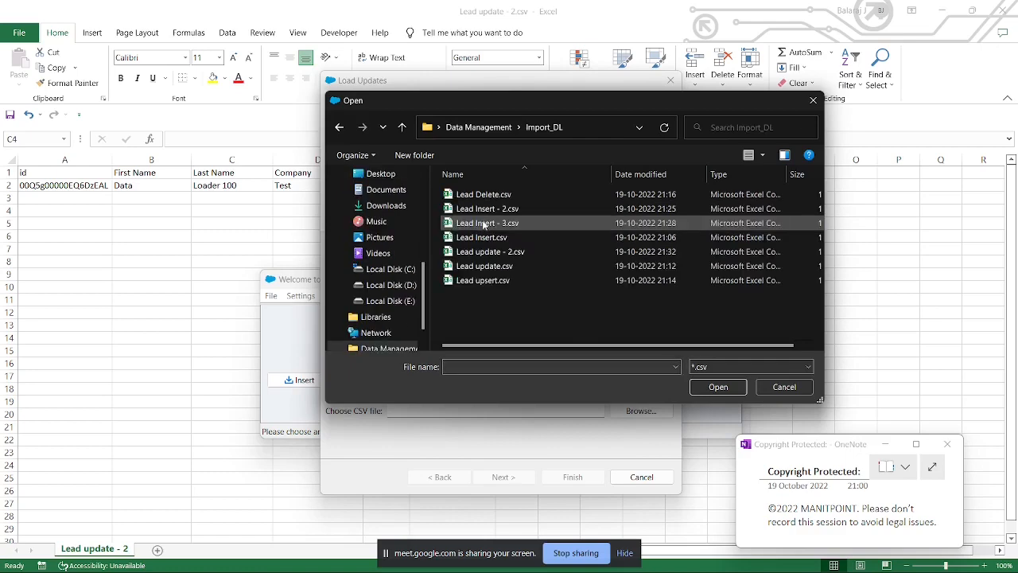
double_click(489, 252)
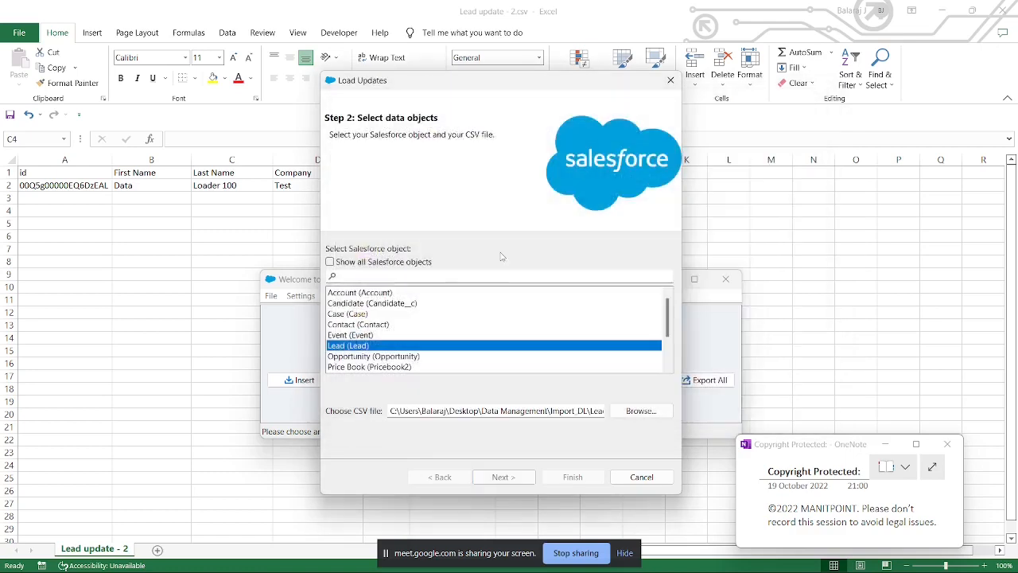
click(503, 477)
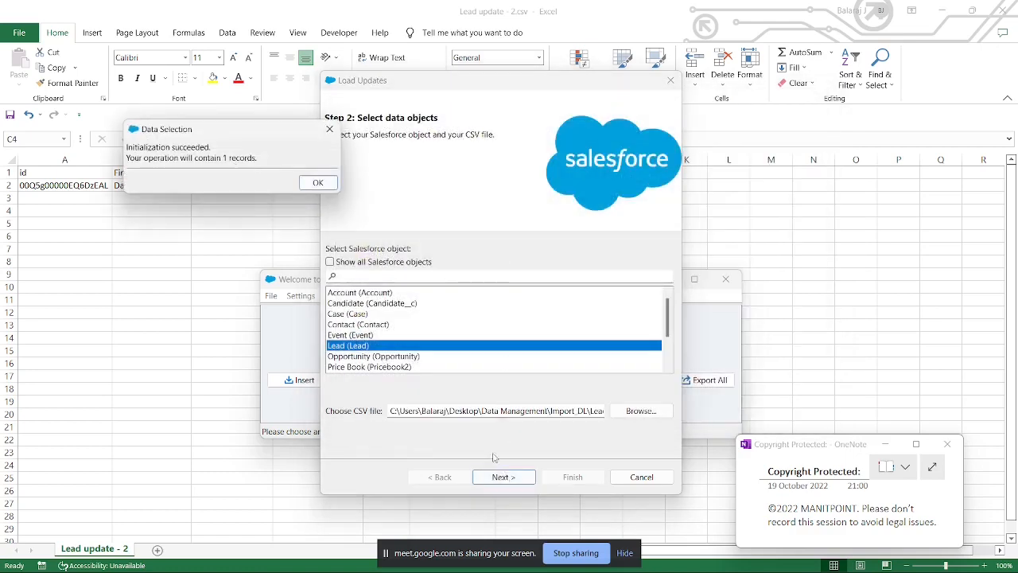
click(328, 187)
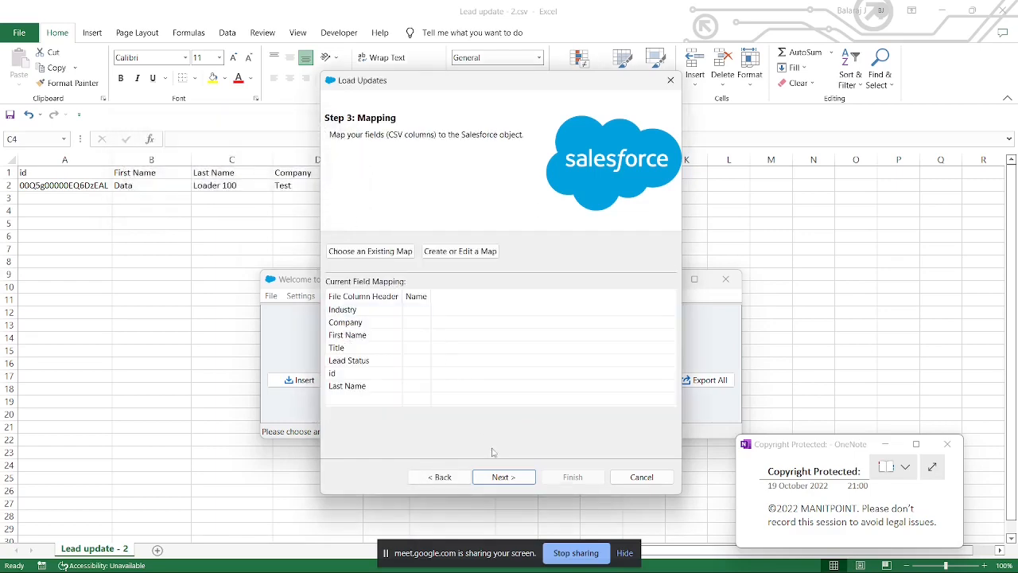
Step: Load the existing Lead Mapping.sdl map and auto-match the unmapped Title column to its Salesforce field
click(370, 251)
click(478, 128)
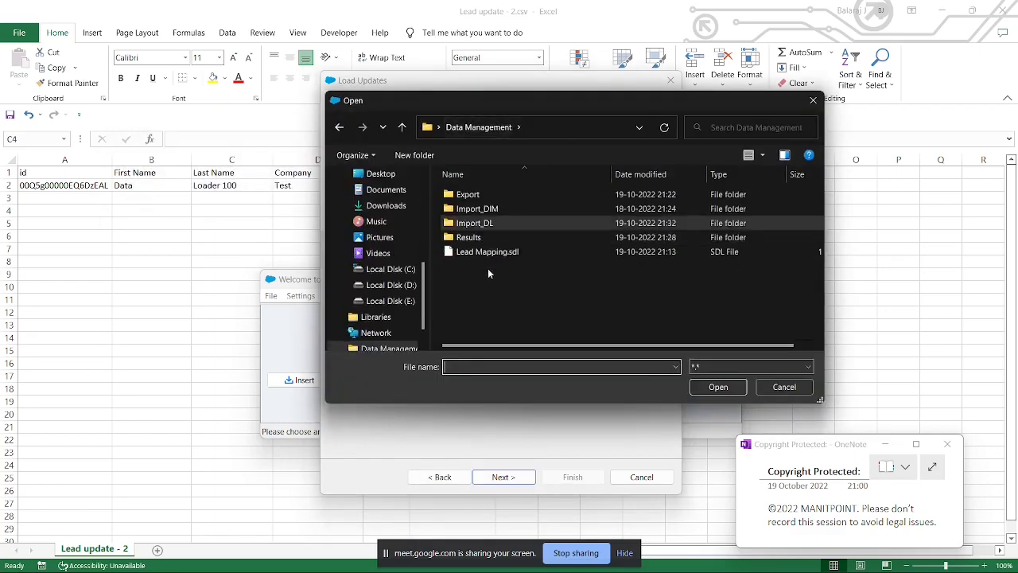
click(485, 252)
click(719, 387)
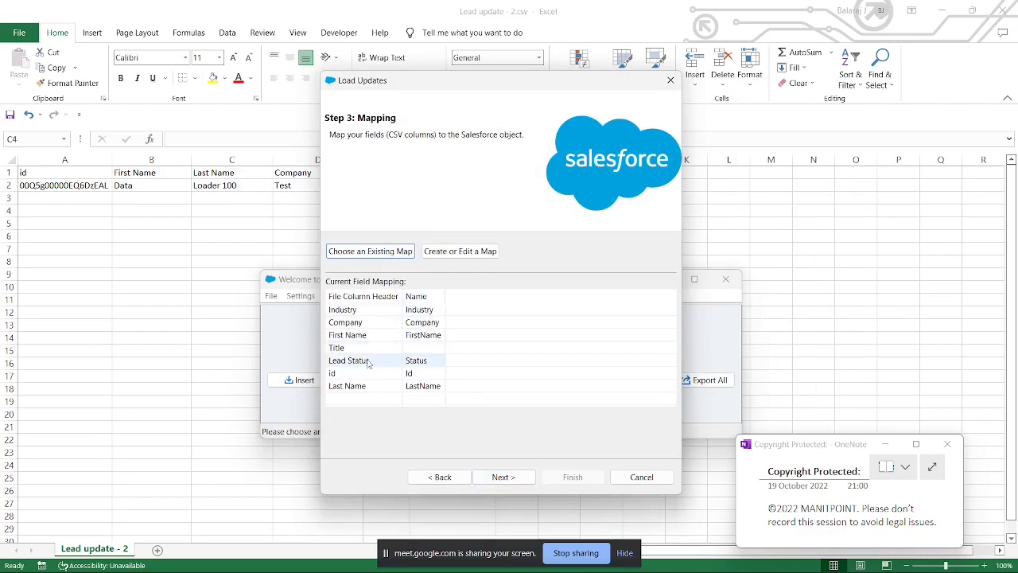
click(451, 251)
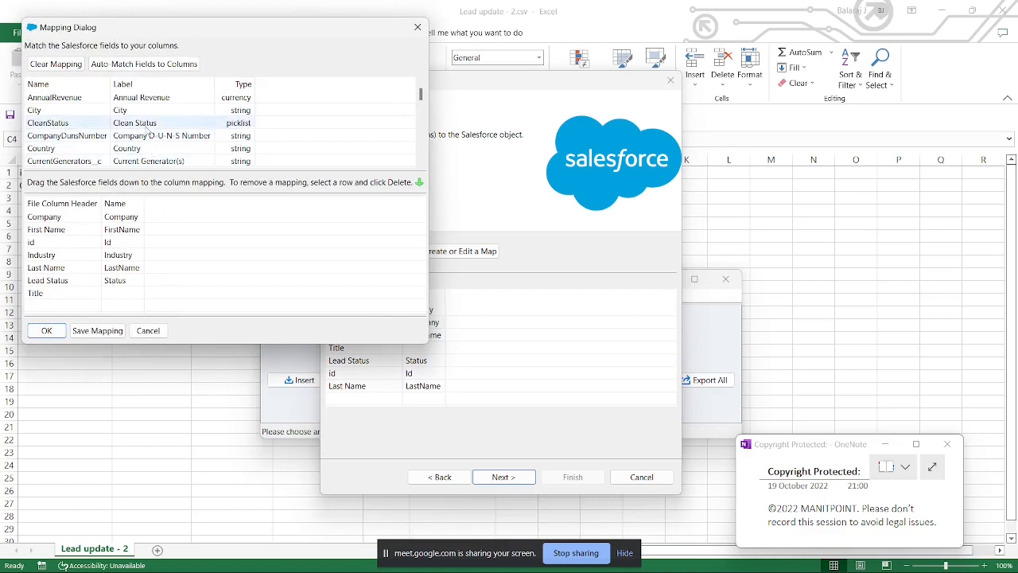
click(143, 69)
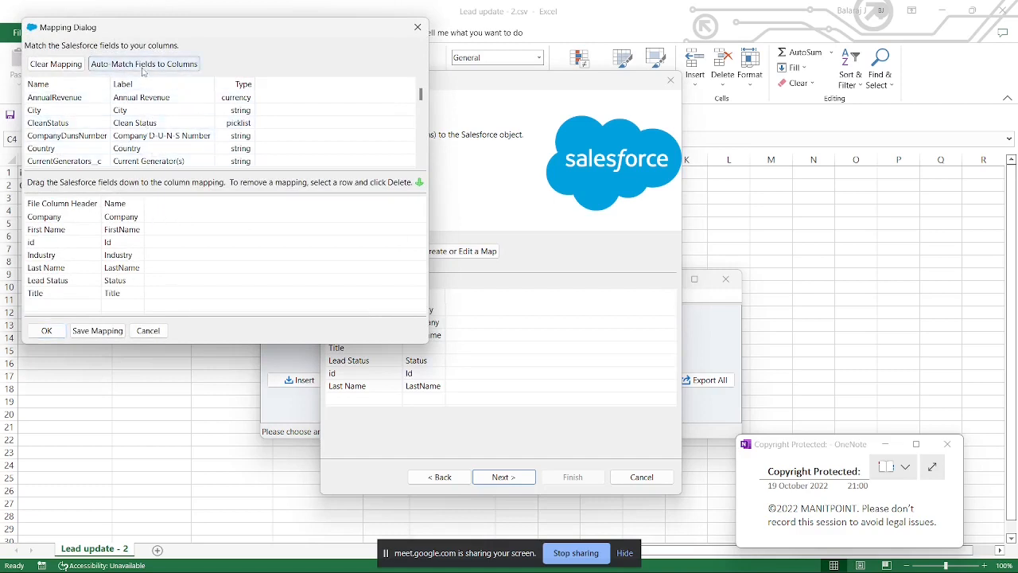
click(82, 335)
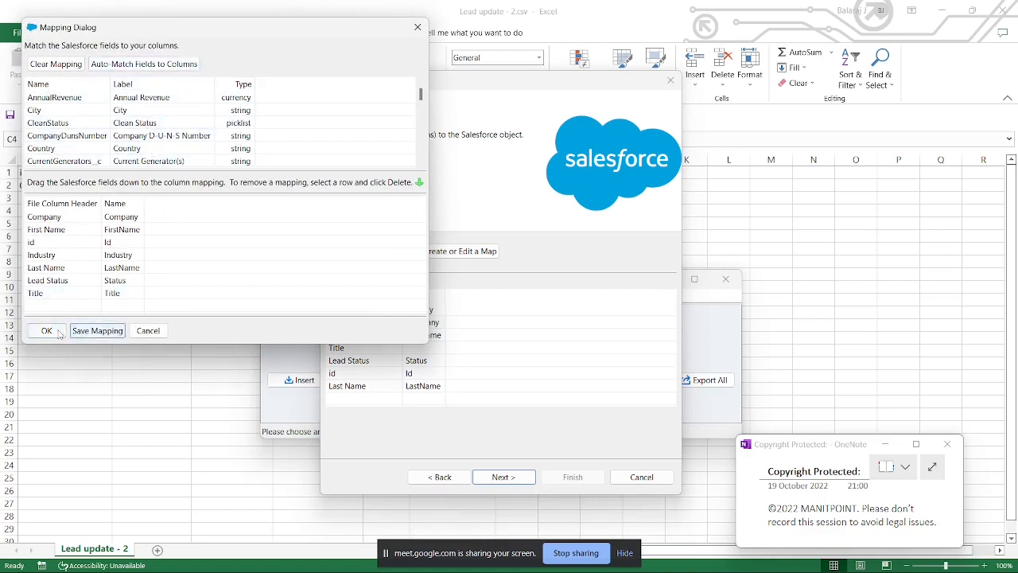
click(47, 331)
Step: Try to run the lead update with the default results directory, and close the resulting dialog
click(515, 480)
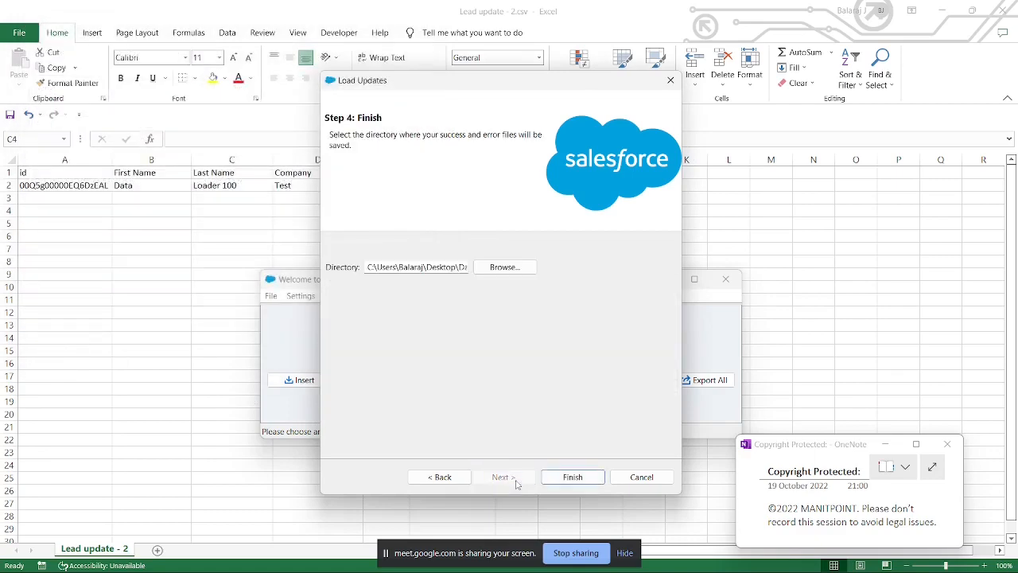
click(573, 478)
click(570, 350)
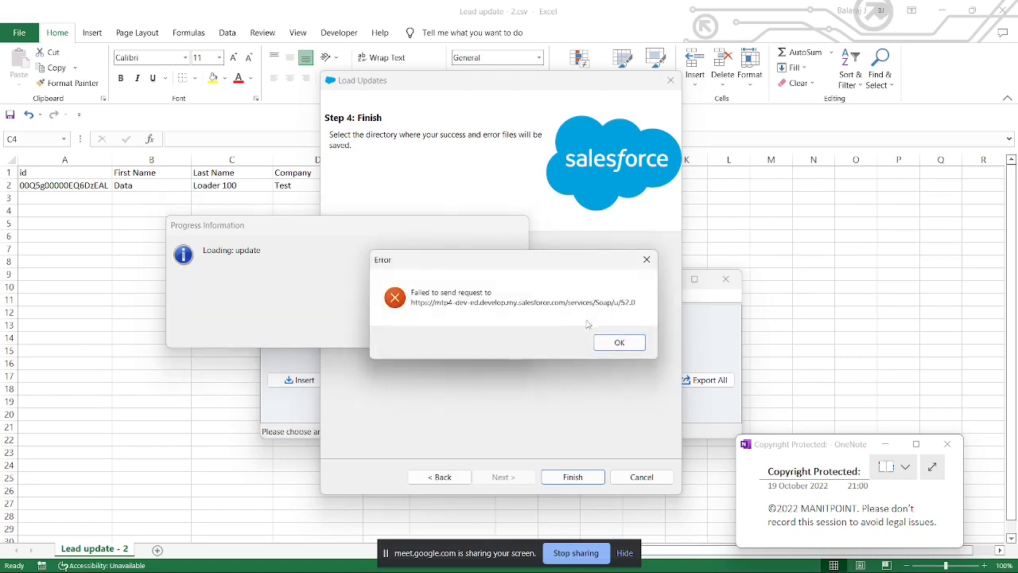
click(614, 342)
Step: Start a new Update in Data Loader on the Lead object using Lead update - 2.csv from the Import_DL folder
click(386, 383)
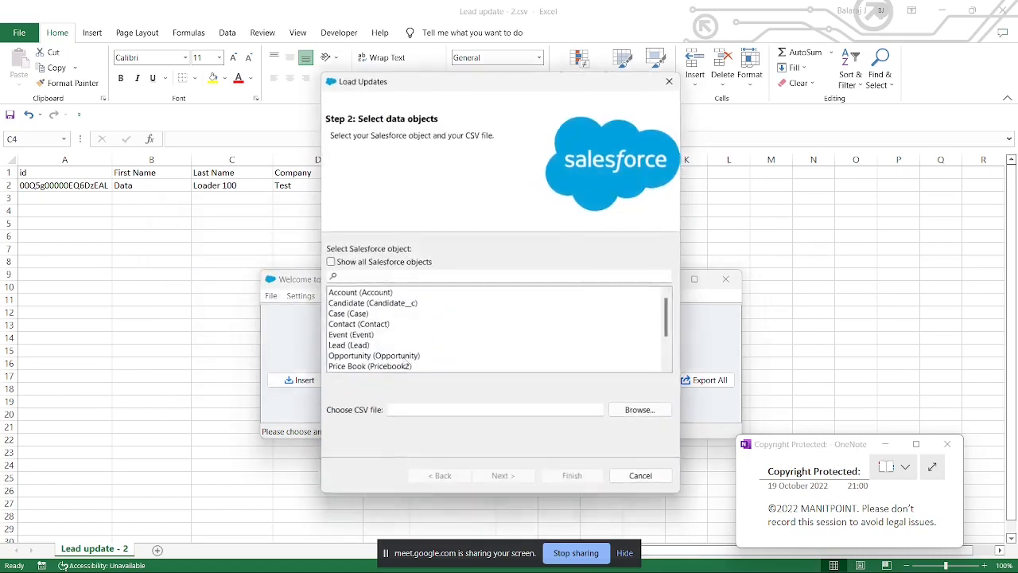
click(352, 337)
click(349, 347)
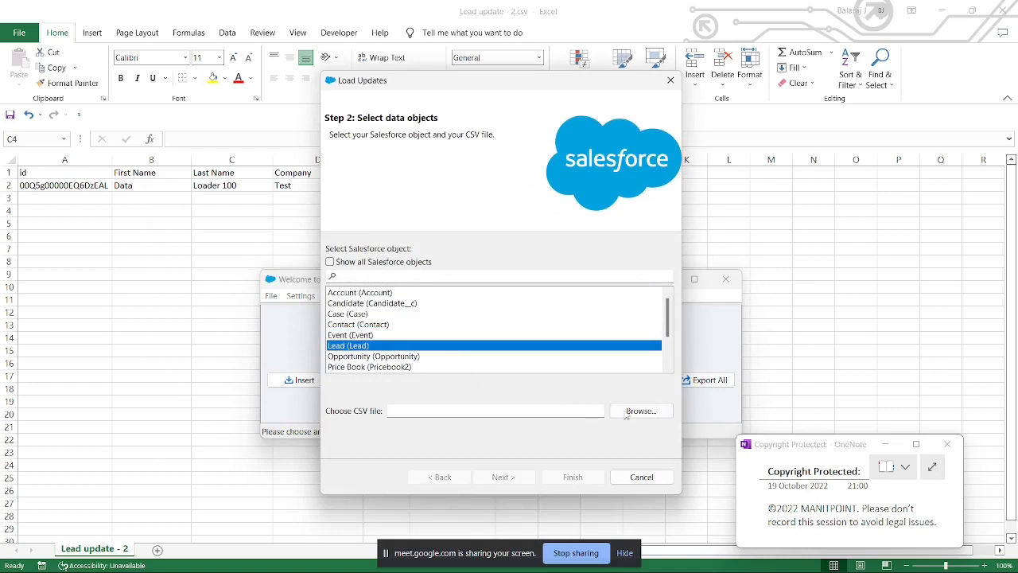
click(628, 414)
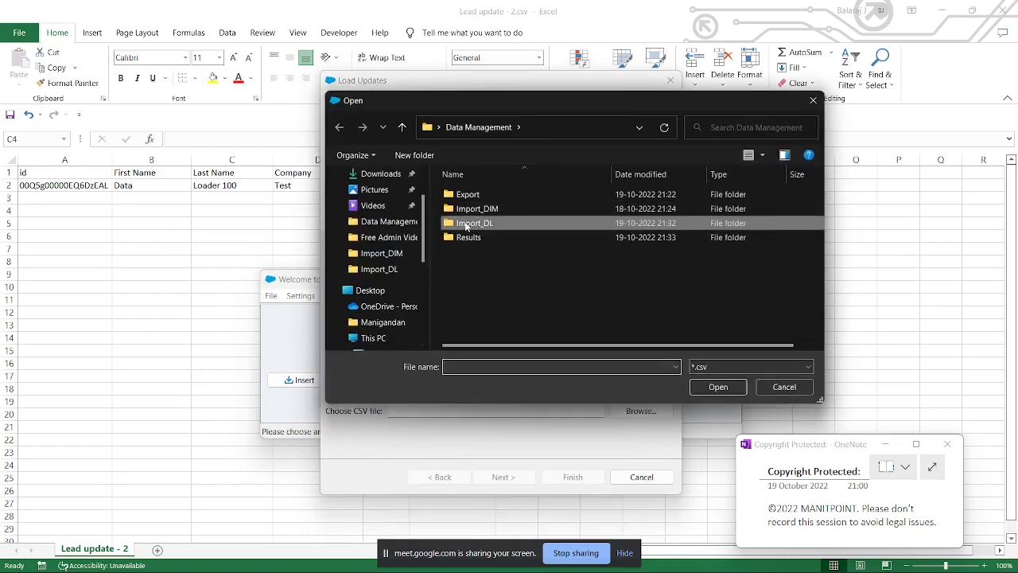
double_click(467, 223)
double_click(471, 246)
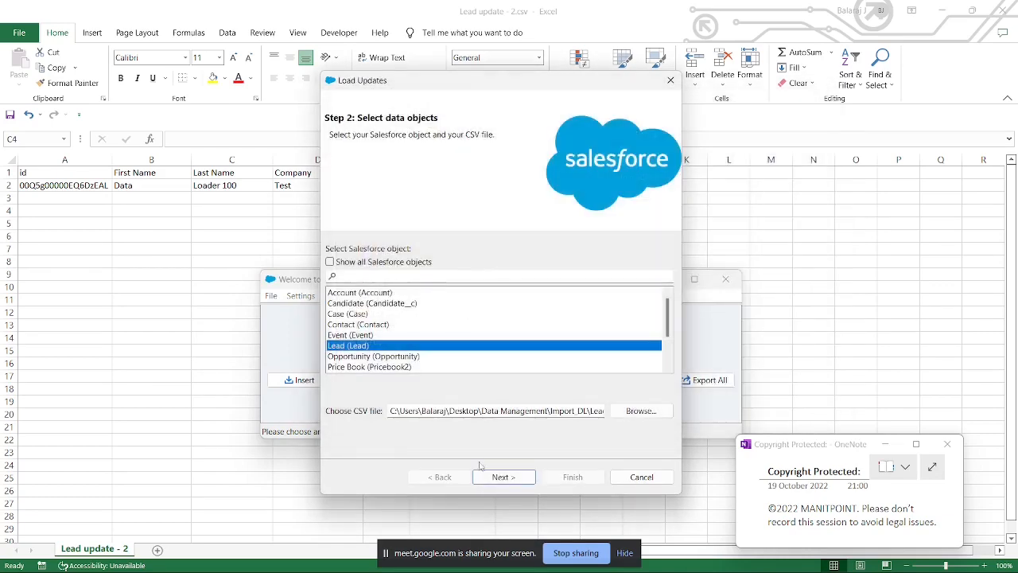
click(500, 476)
click(302, 166)
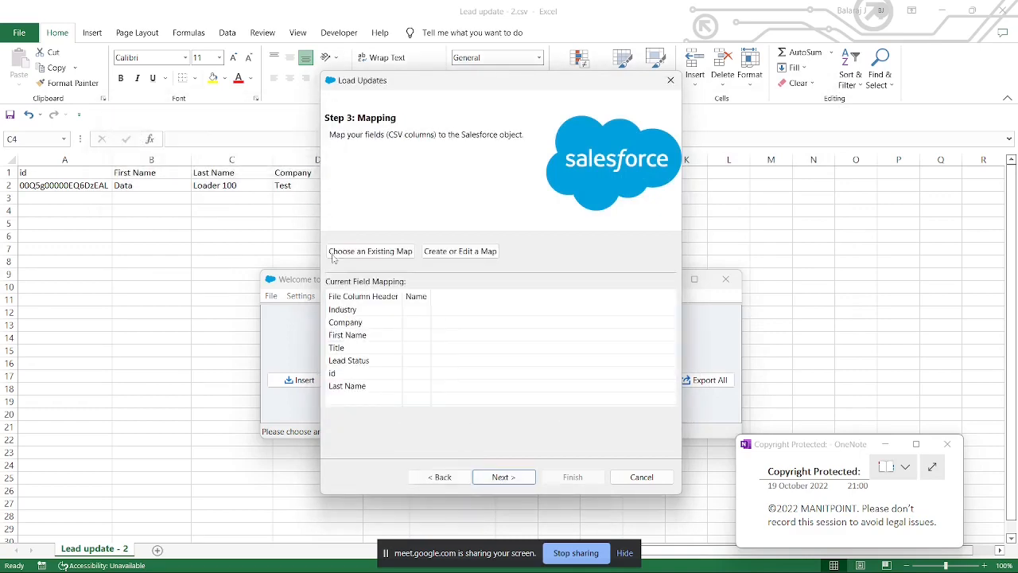
Step: Create a field map by auto-matching the columns and mapping the Status field to the Lead Status column
click(461, 247)
click(229, 166)
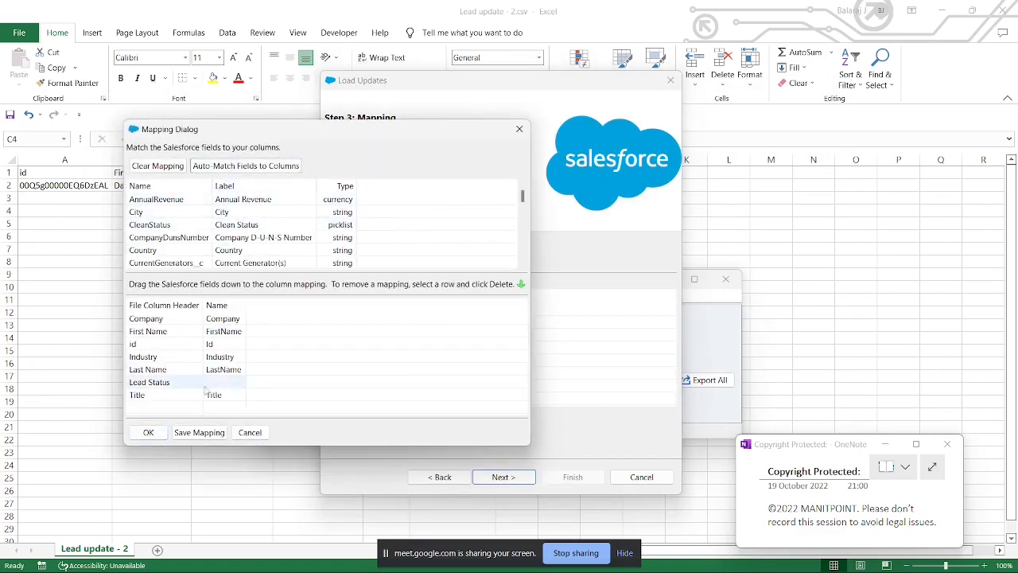
scroll(244, 255, down, 10)
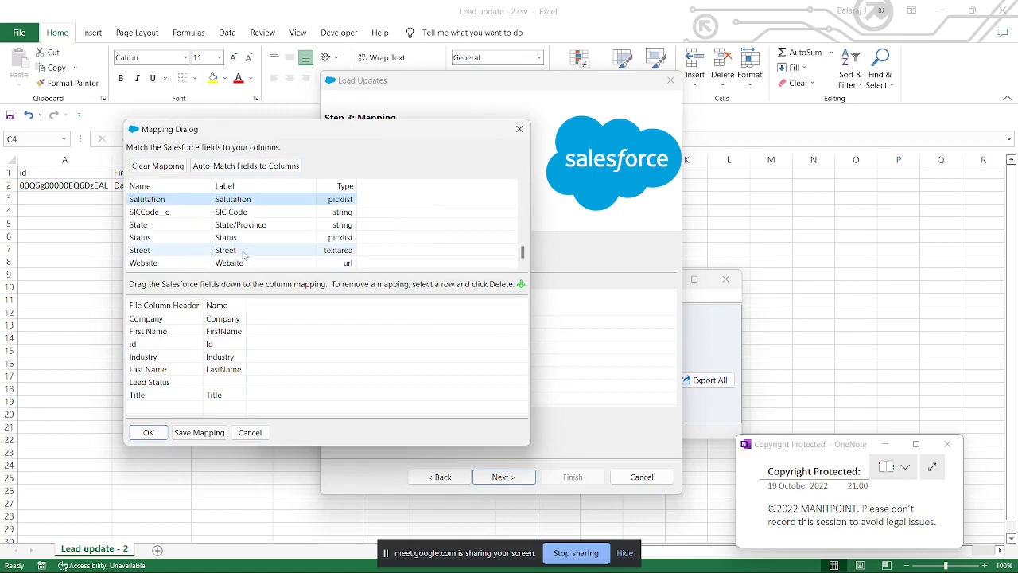
drag(229, 243, 230, 383)
click(148, 432)
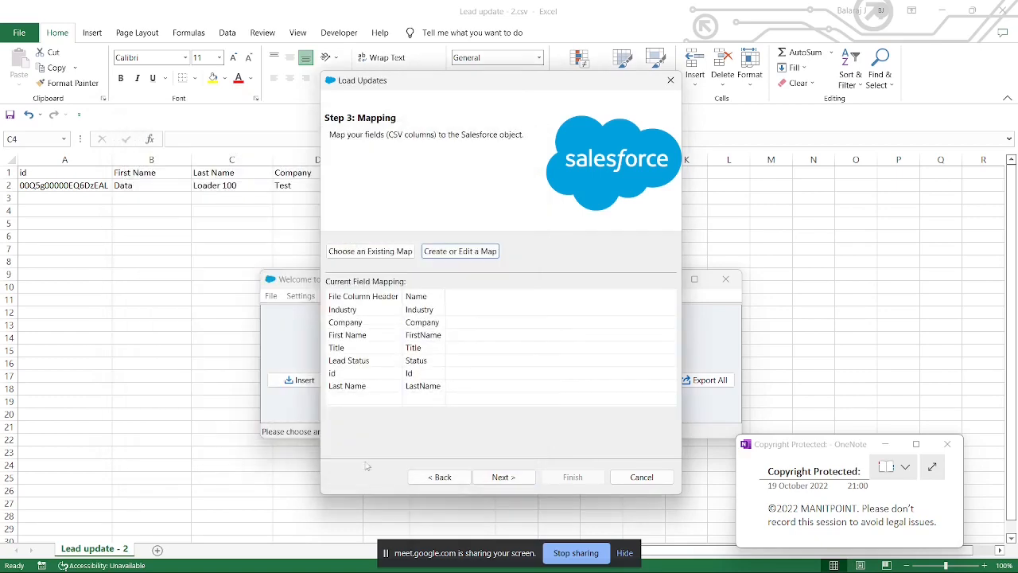
Step: Run the lead update with the default results directory, accept the warning, and close the completion summary
click(506, 477)
click(576, 479)
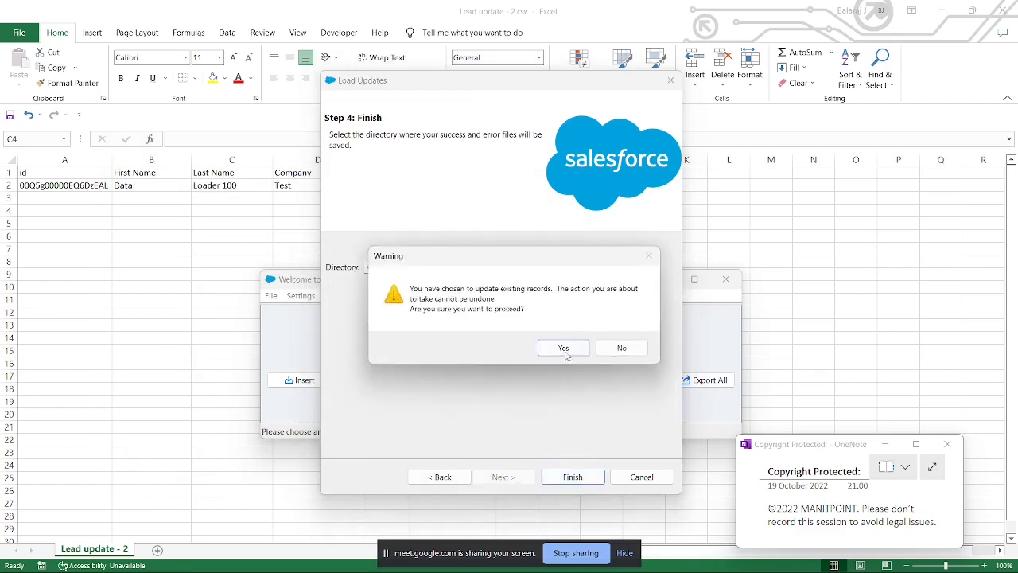
click(564, 348)
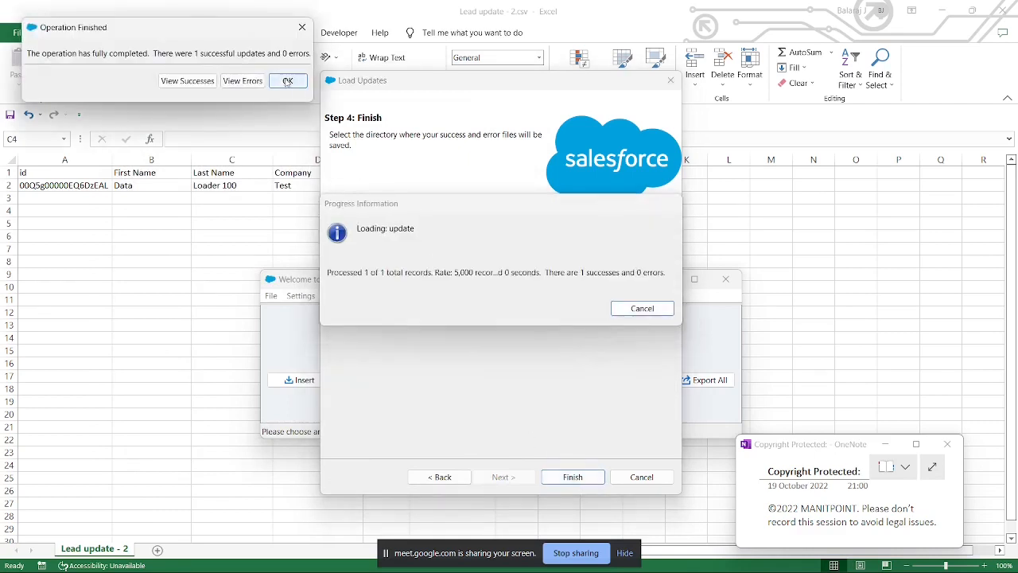
click(296, 84)
Step: Switch to the lead record in Salesforce, reload it, and check its name and title in the details
mouse_move(437, 556)
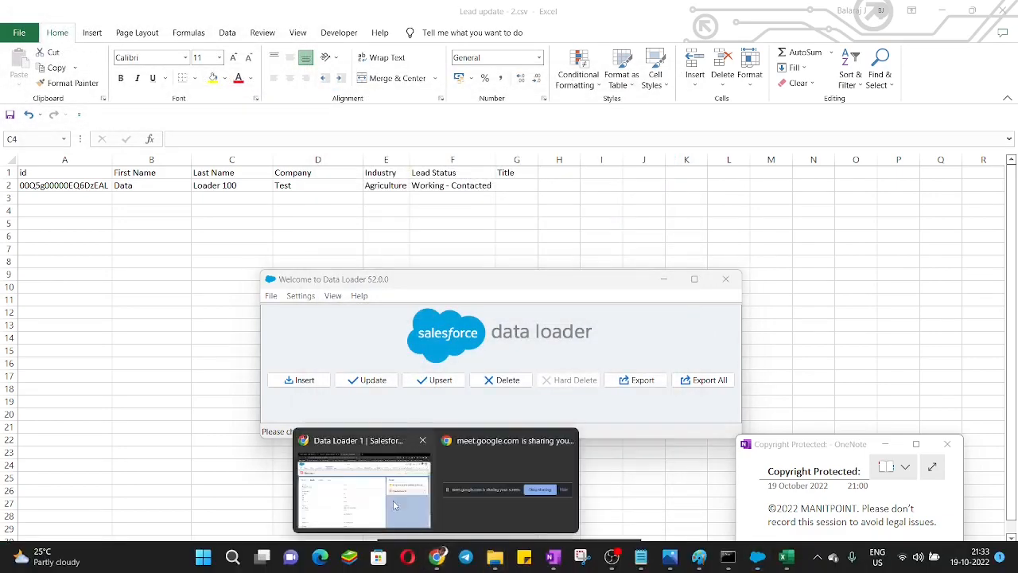
click(363, 478)
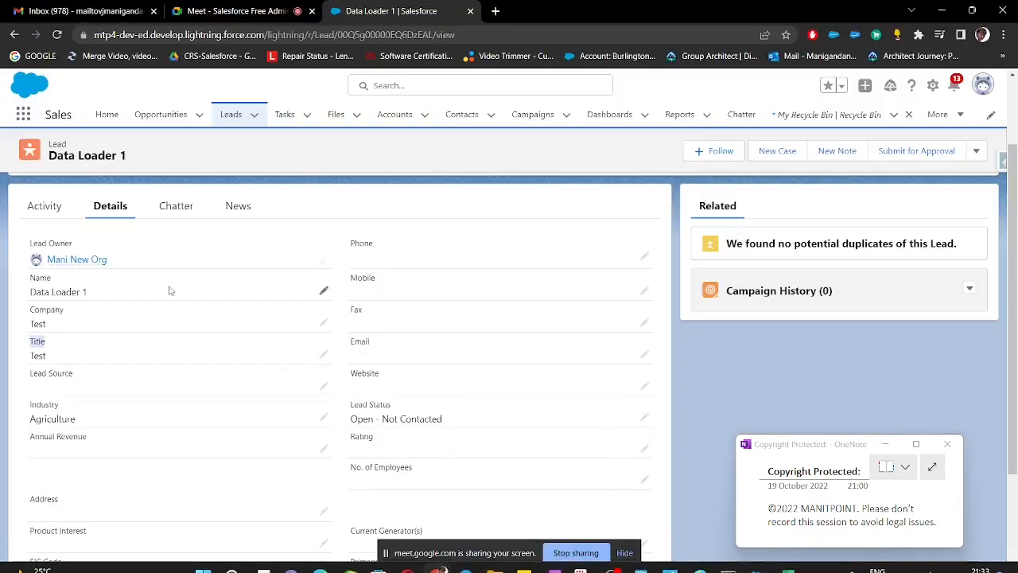
click(57, 34)
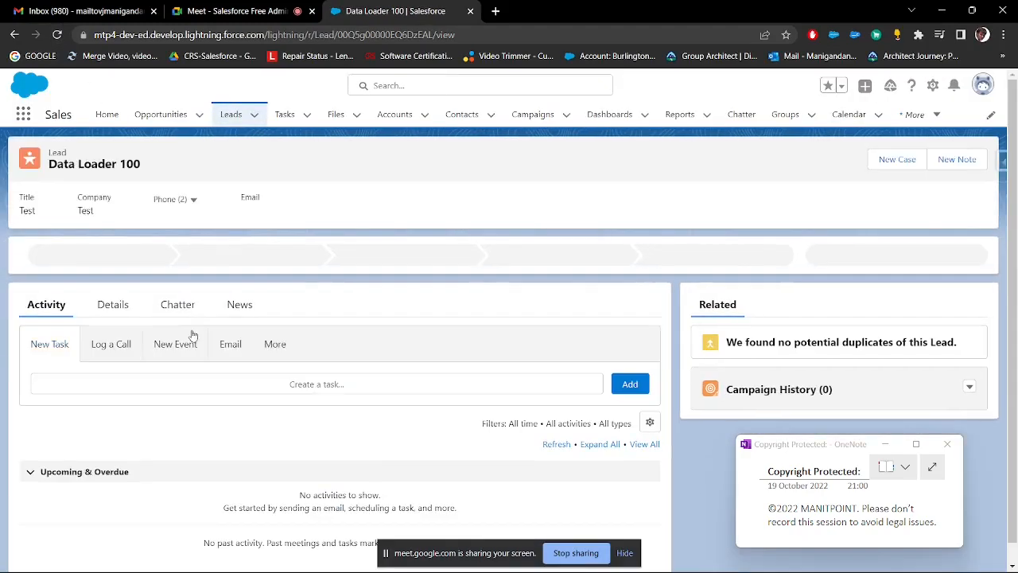
click(113, 305)
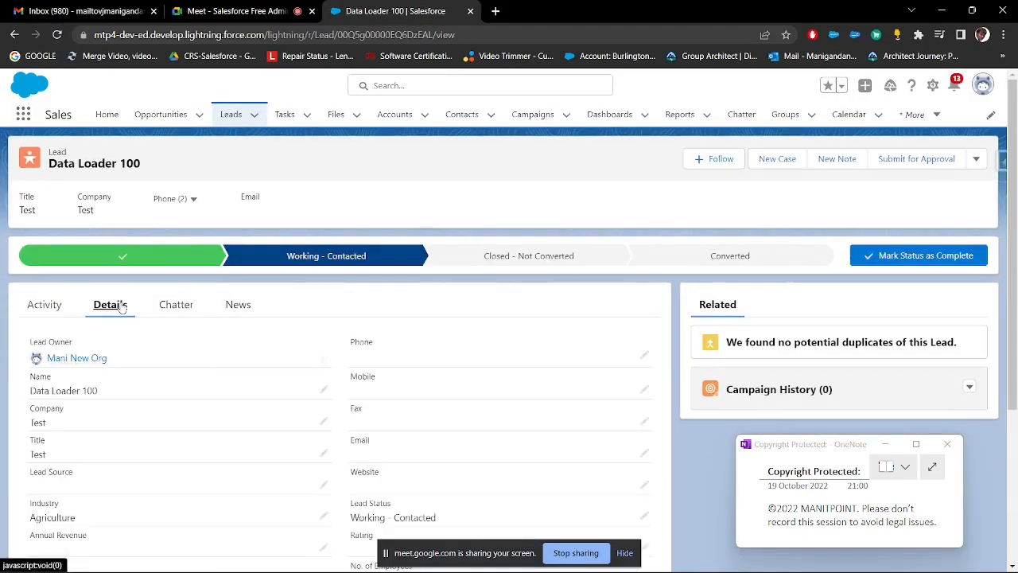
scroll(116, 301, down, 2)
drag(99, 259, 35, 259)
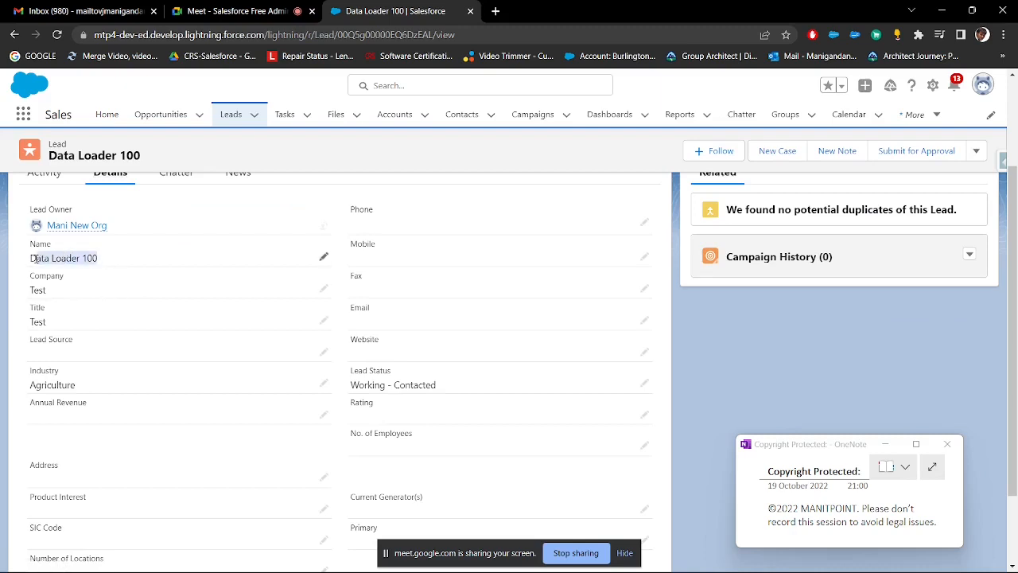
double_click(40, 322)
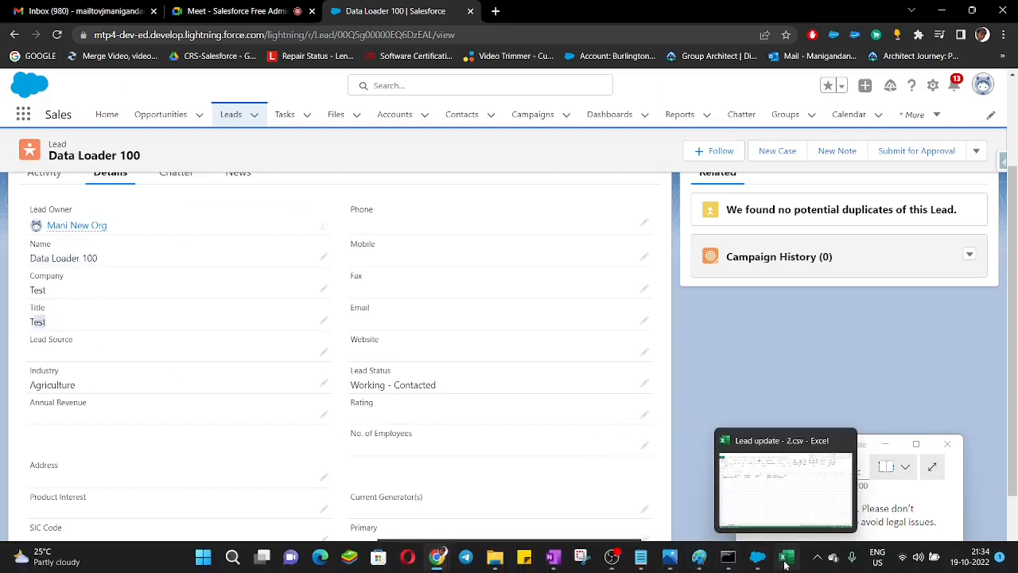
Step: Compare the Title cell G2 in the Excel sheet with the Title field on the Salesforce lead record
click(786, 559)
click(530, 189)
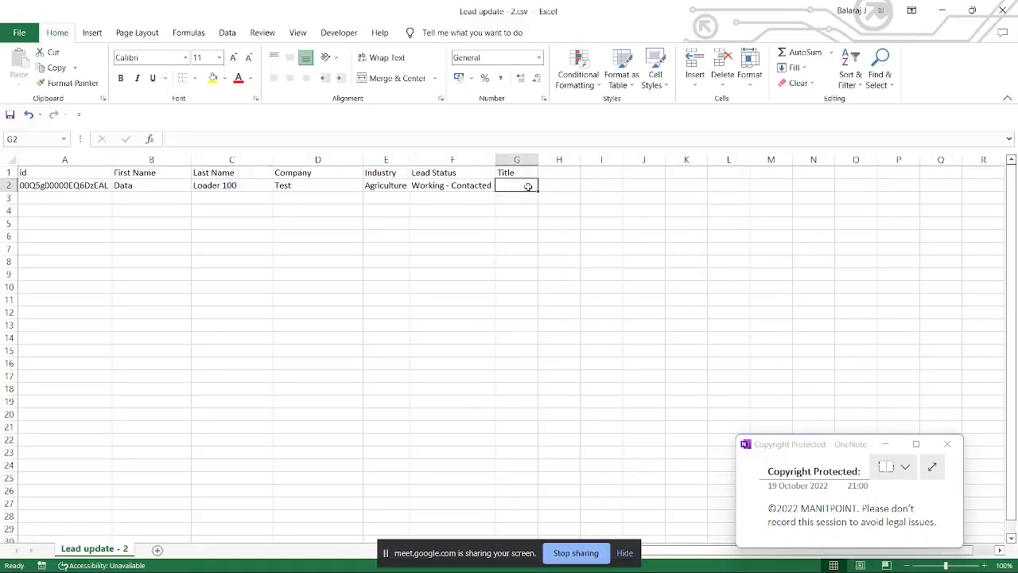
click(545, 189)
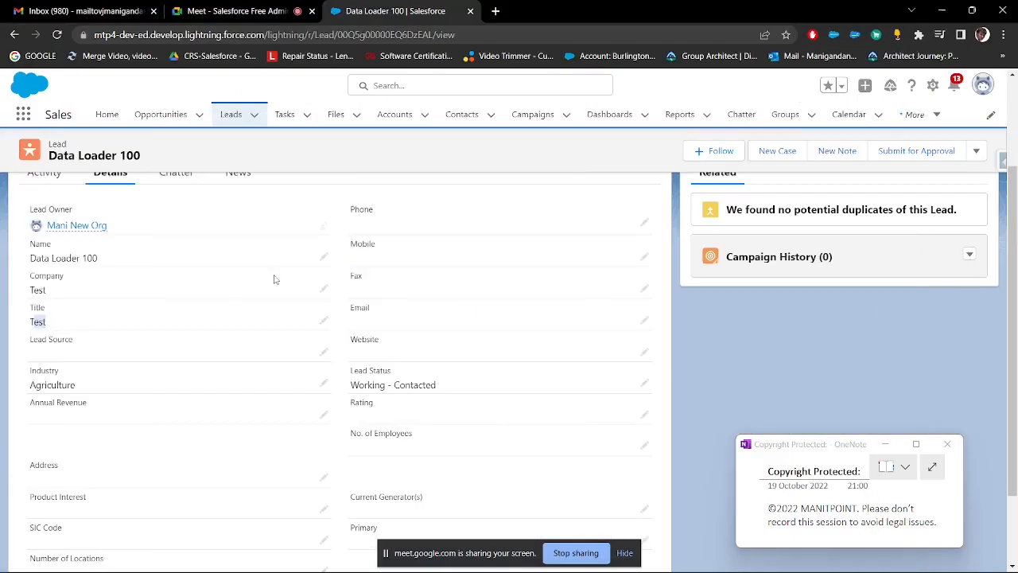
click(942, 11)
drag(29, 321, 56, 324)
scroll(186, 348, up, 3)
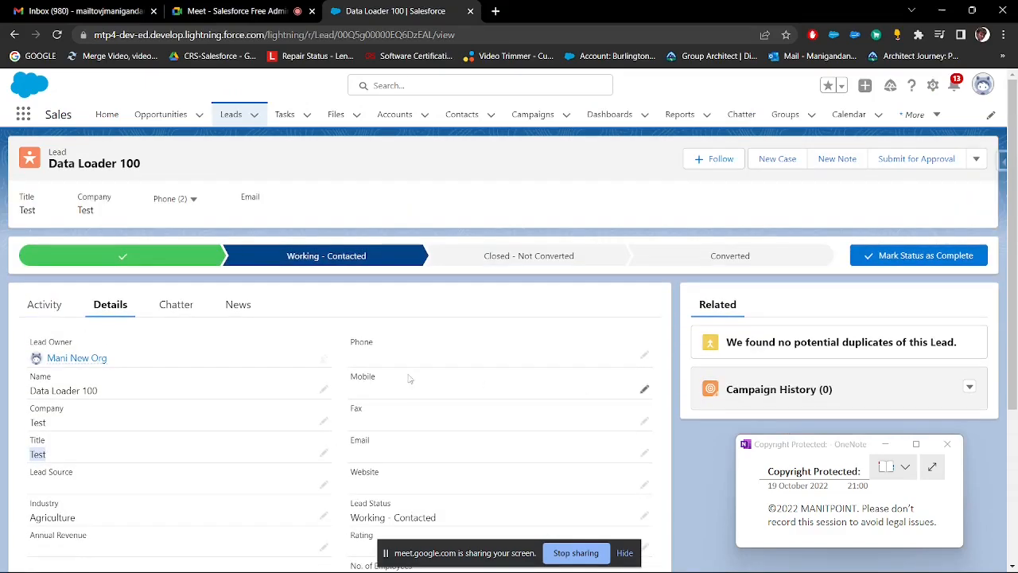
scroll(94, 329, down, 1)
scroll(696, 480, up, 1)
Step: Switch to Data Loader and enable the Insert null values option in its settings
click(436, 557)
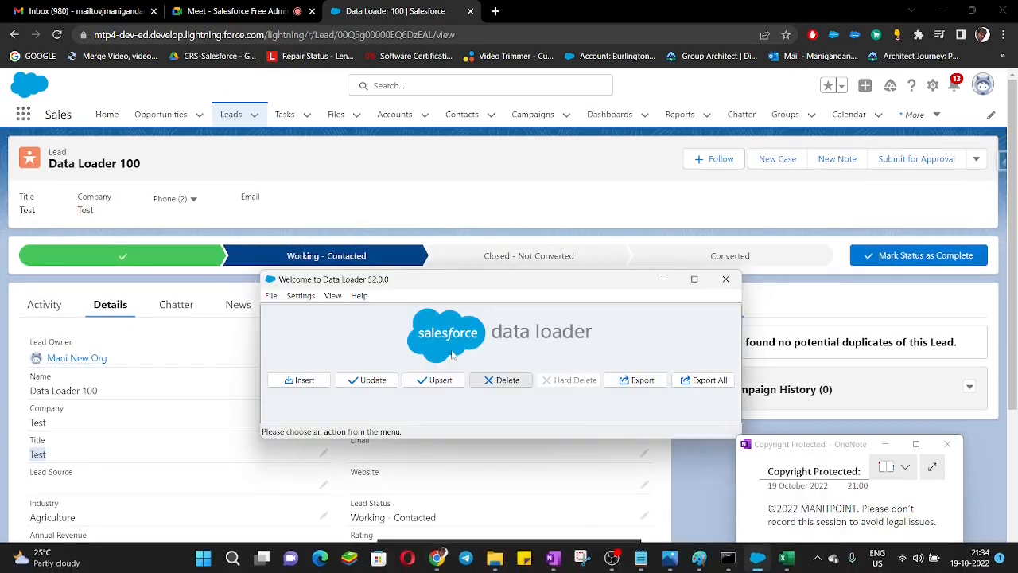
drag(436, 281, 427, 120)
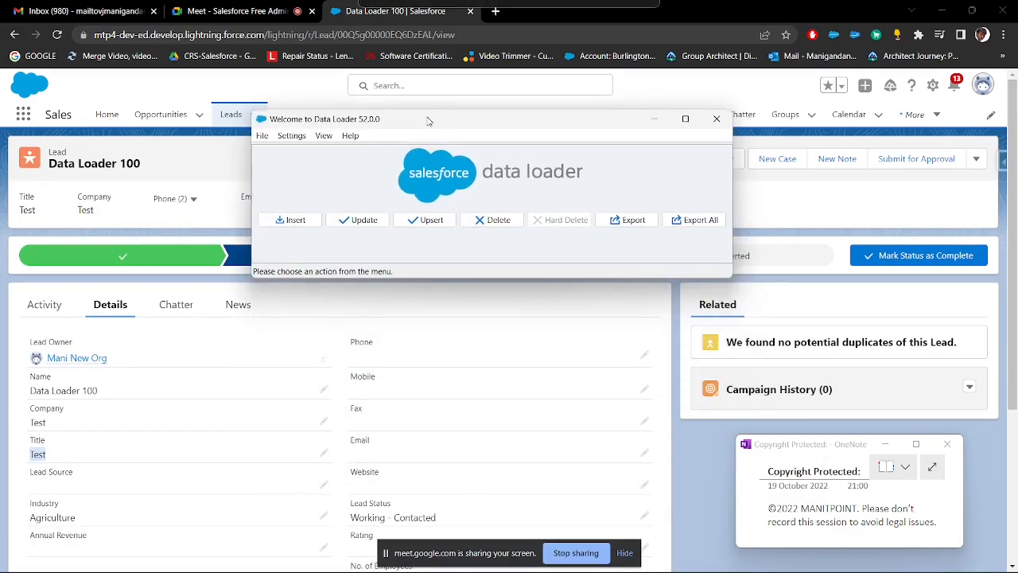
click(291, 135)
click(304, 151)
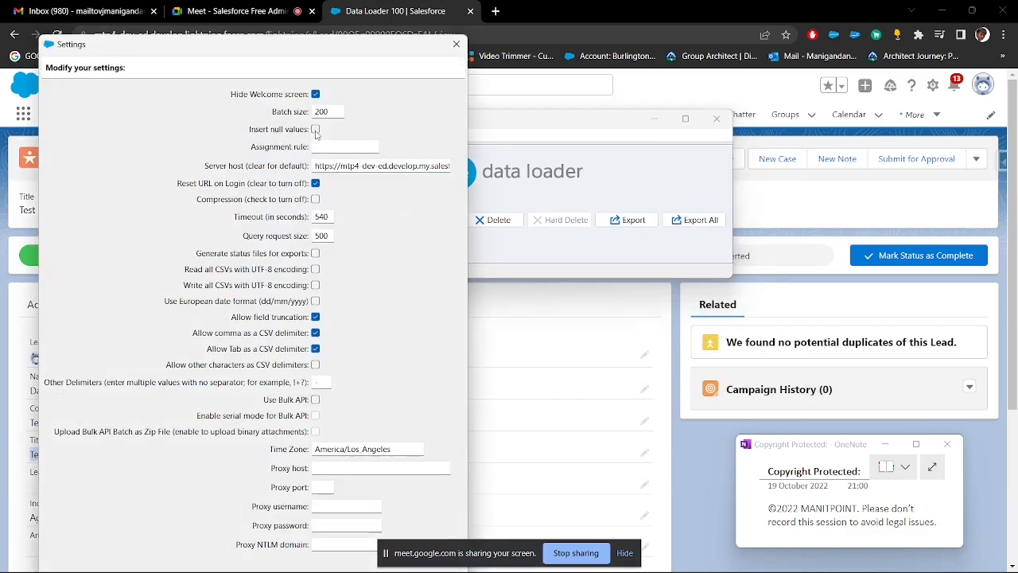
drag(348, 37, 426, 74)
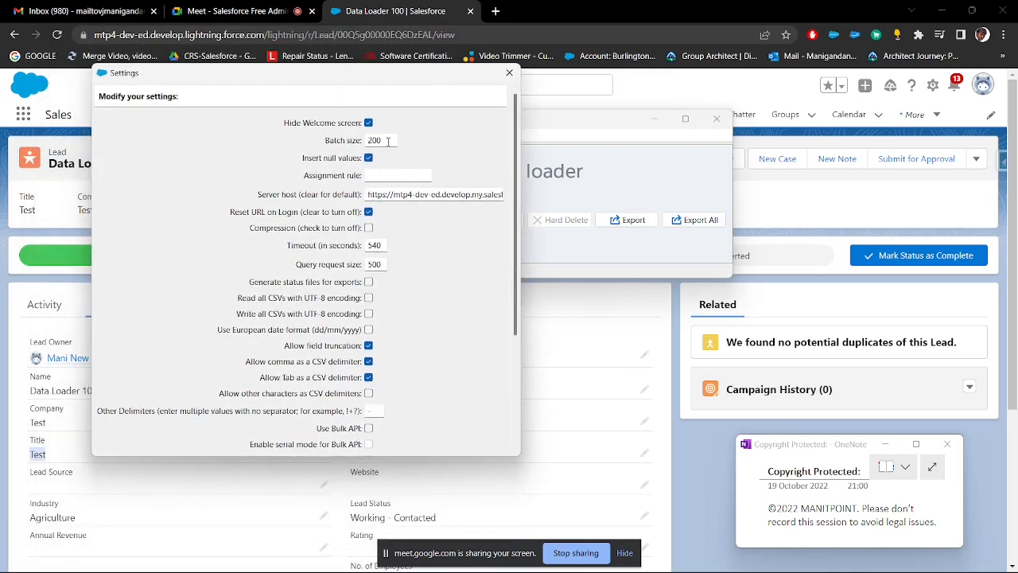
Step: Try to resize and reposition the Data Loader settings dialog to reach its lower end
scroll(452, 349, down, 5)
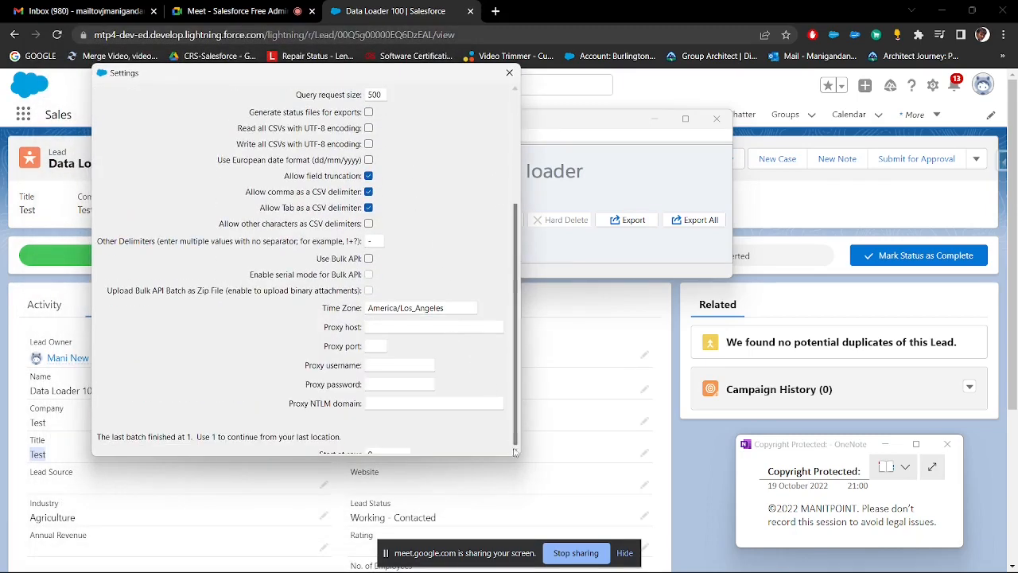
drag(513, 458, 515, 502)
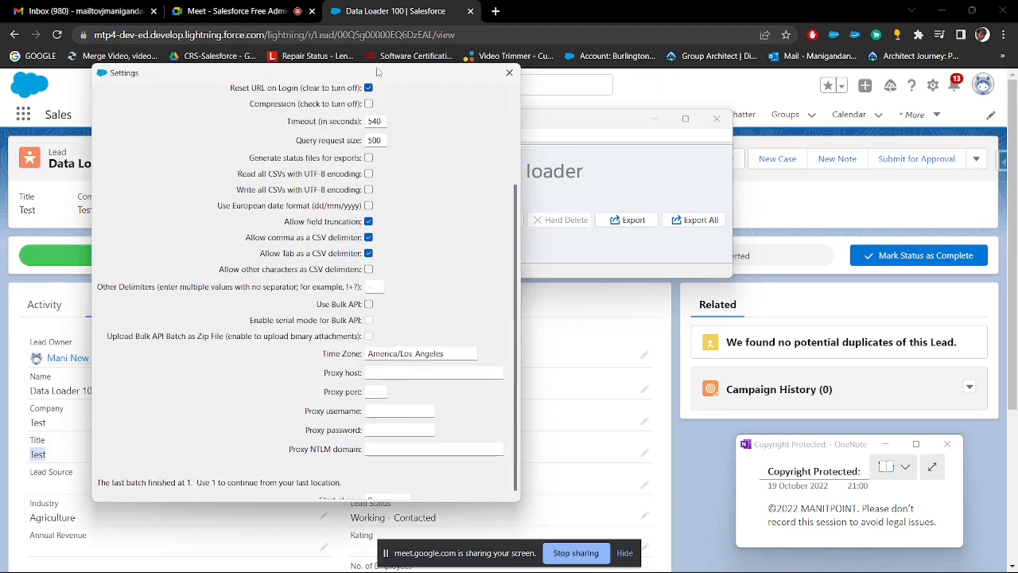
drag(378, 72, 318, 11)
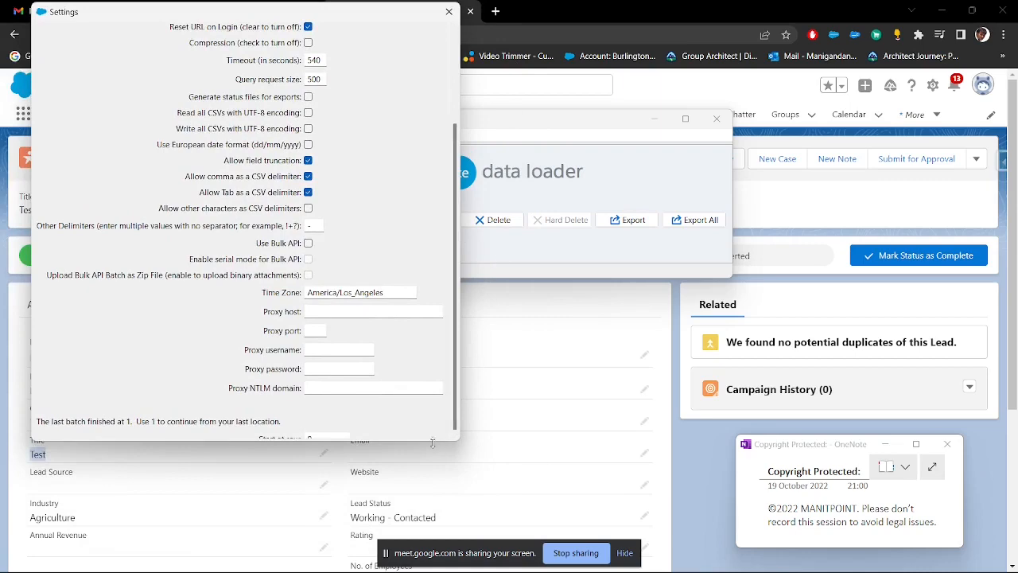
drag(432, 439, 432, 565)
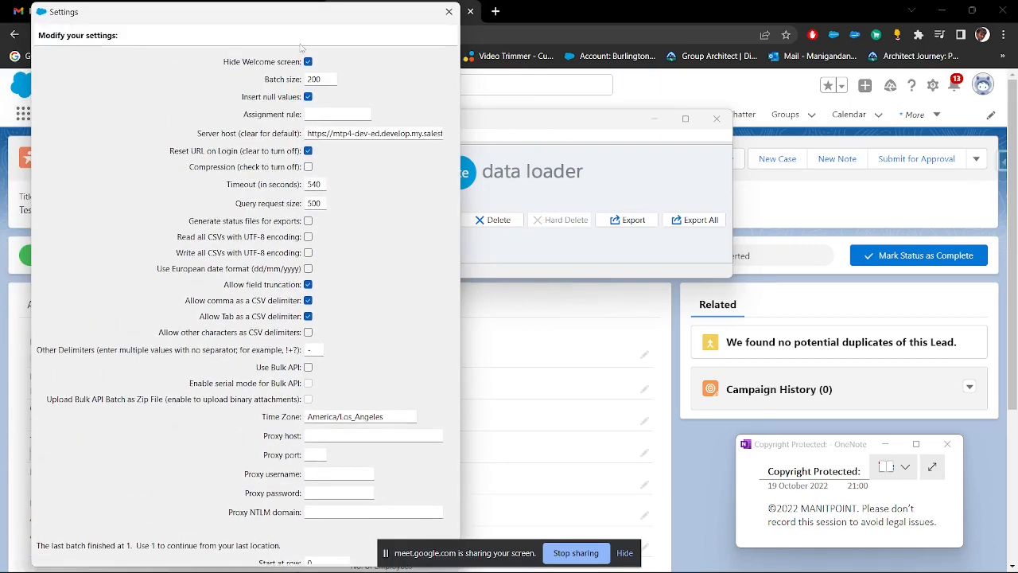
drag(221, 5, 168, 10)
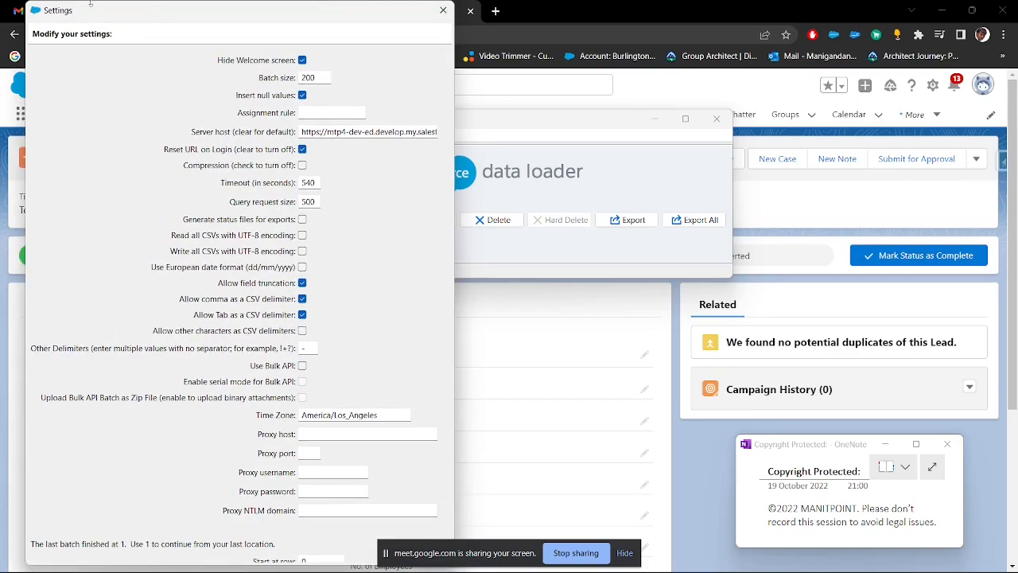
drag(90, 4, 159, 21)
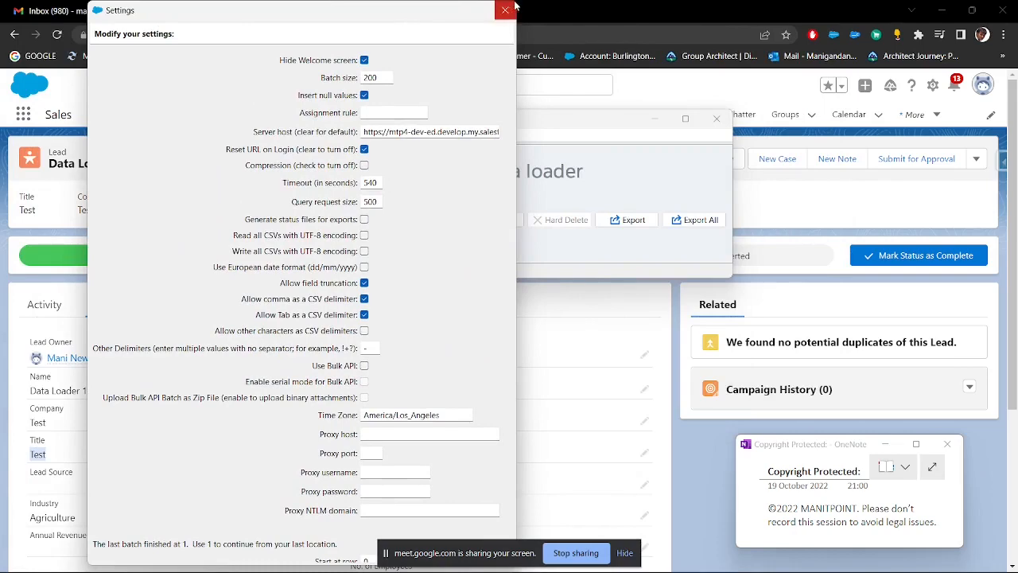
drag(428, 9, 368, 40)
scroll(383, 292, down, 5)
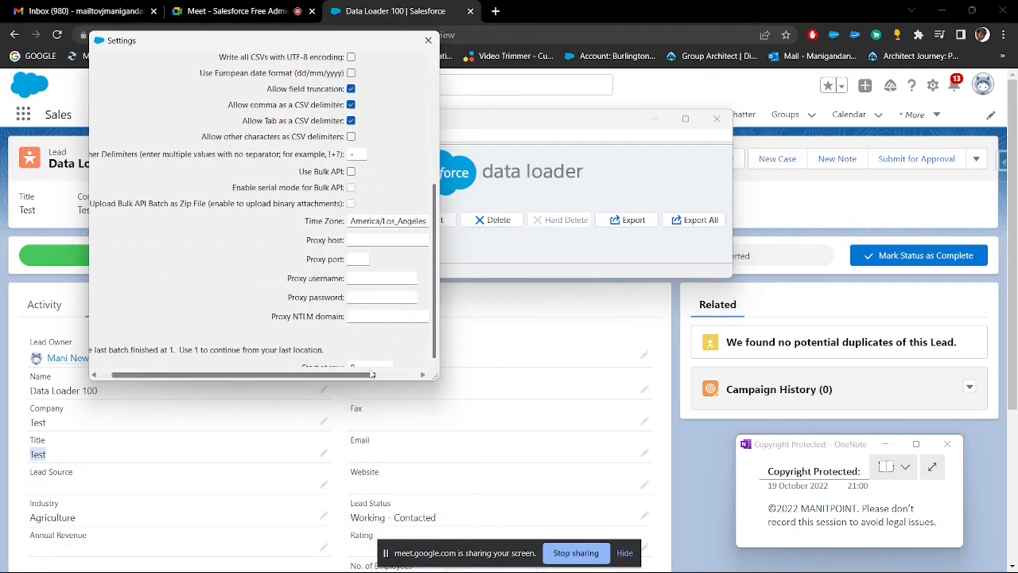
drag(371, 373, 603, 570)
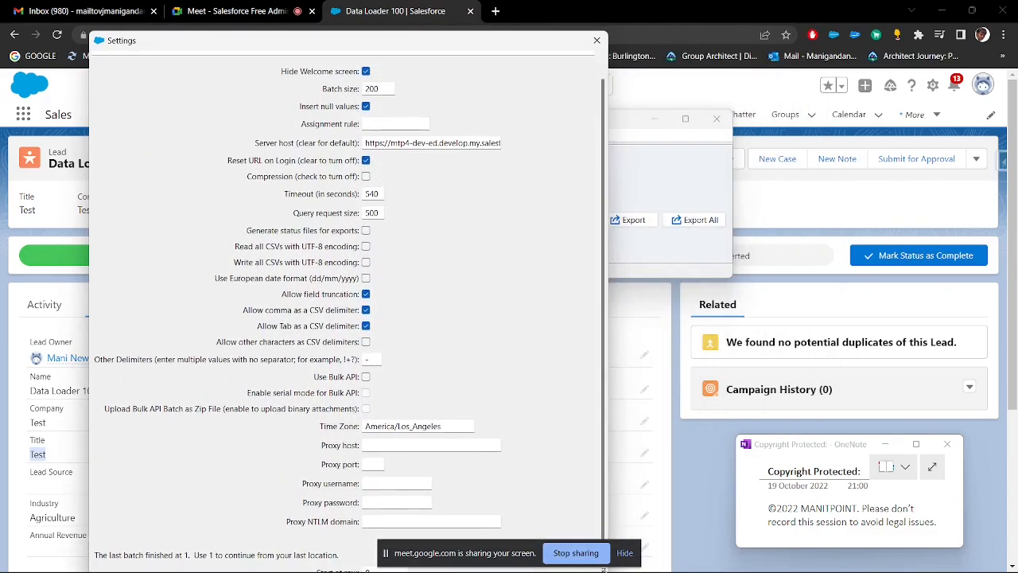
drag(353, 43, 297, 9)
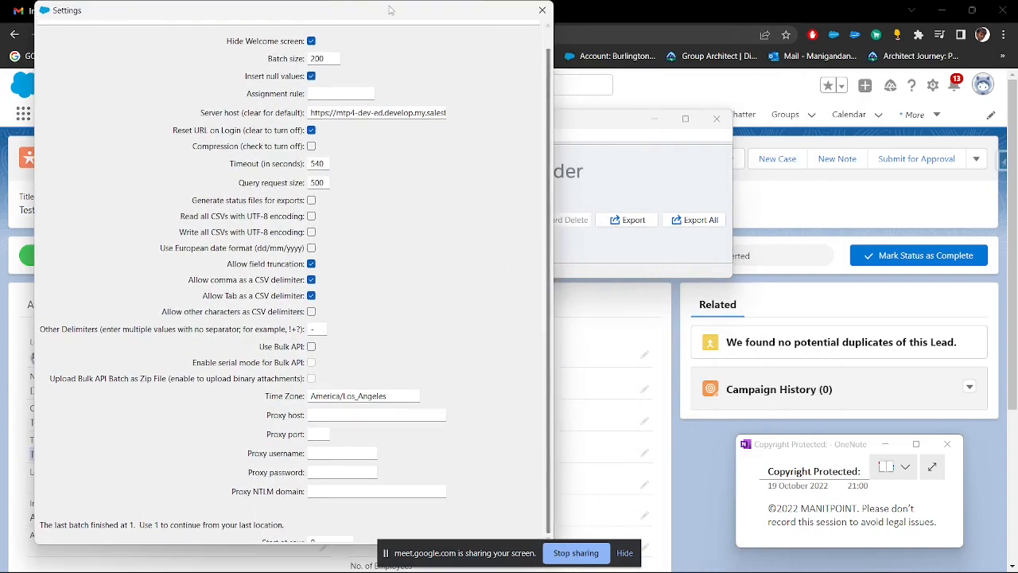
drag(389, 13, 747, 36)
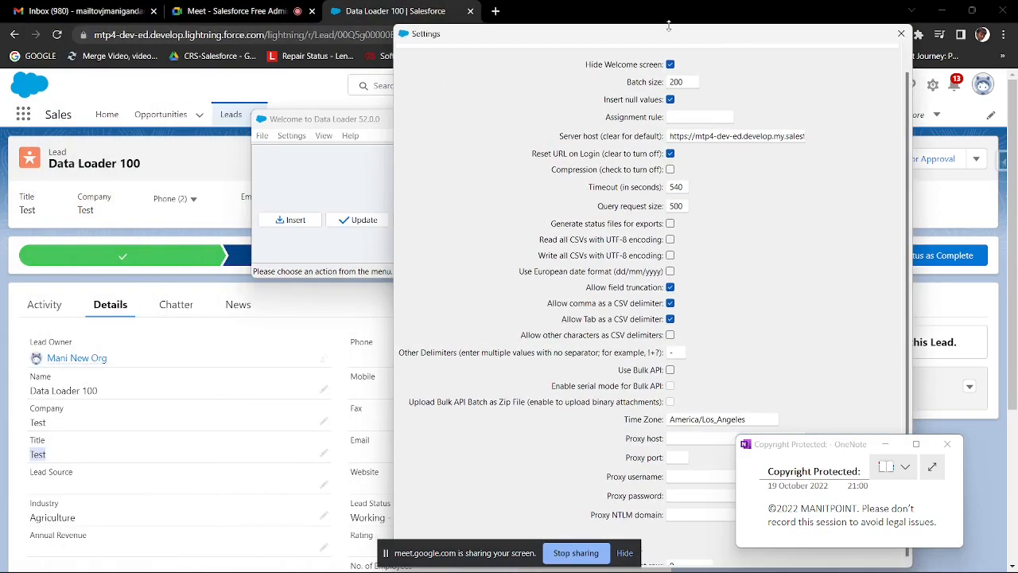
Step: Open the Windows display settings and set the scale to 100%
key(super)
text(st)
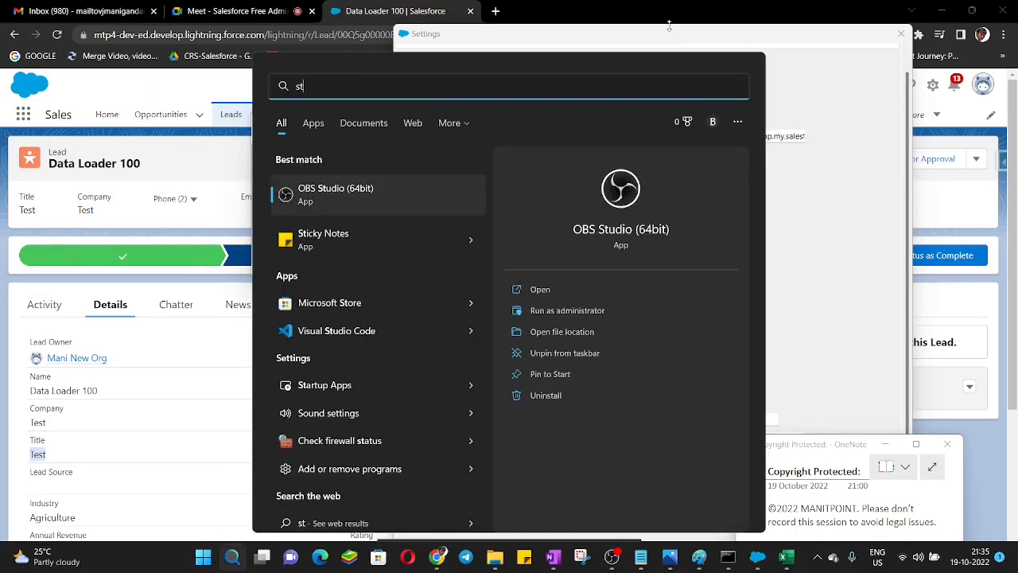
key(BackSpace)
text(ettings)
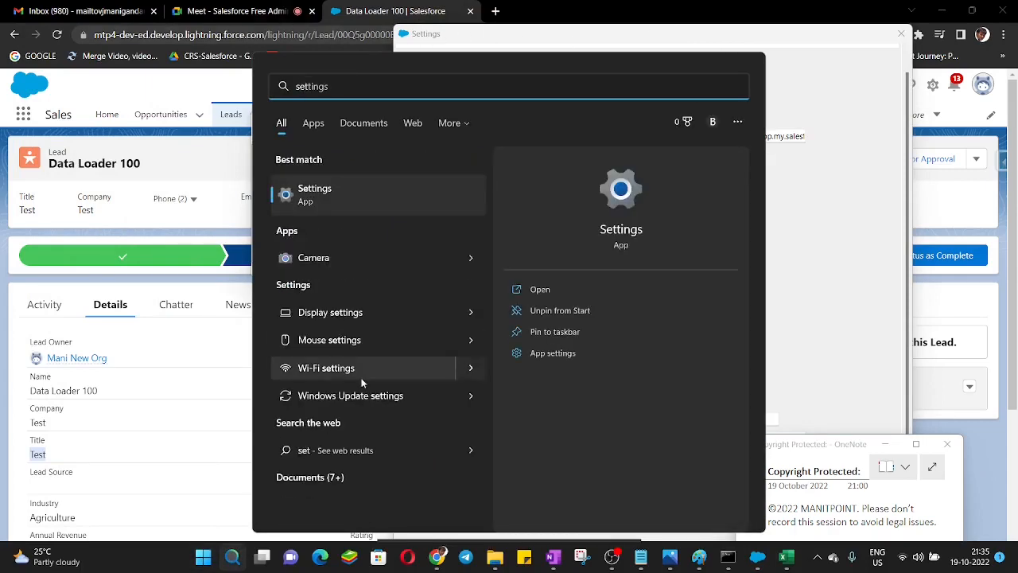
click(366, 318)
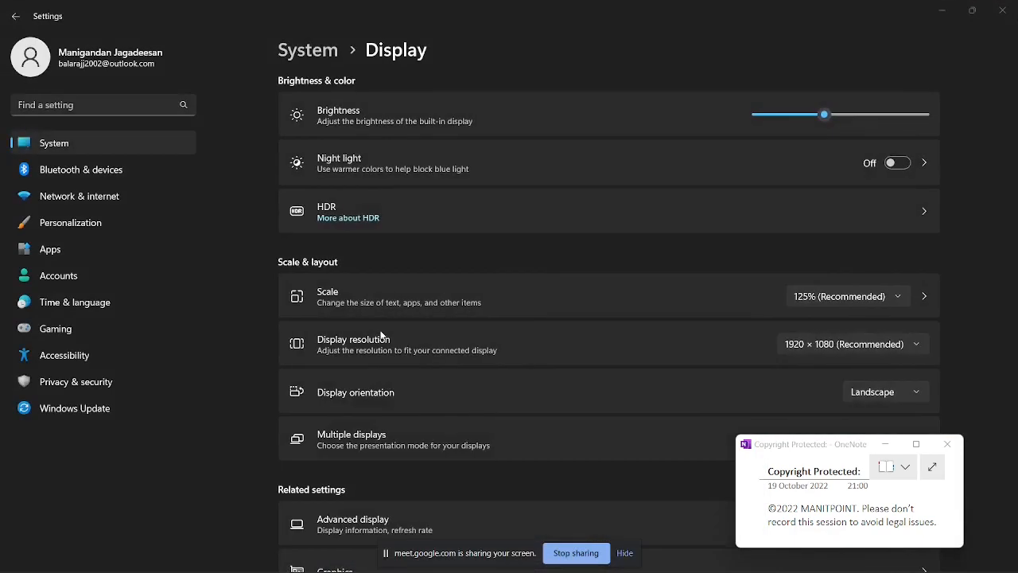
scroll(597, 271, down, 2)
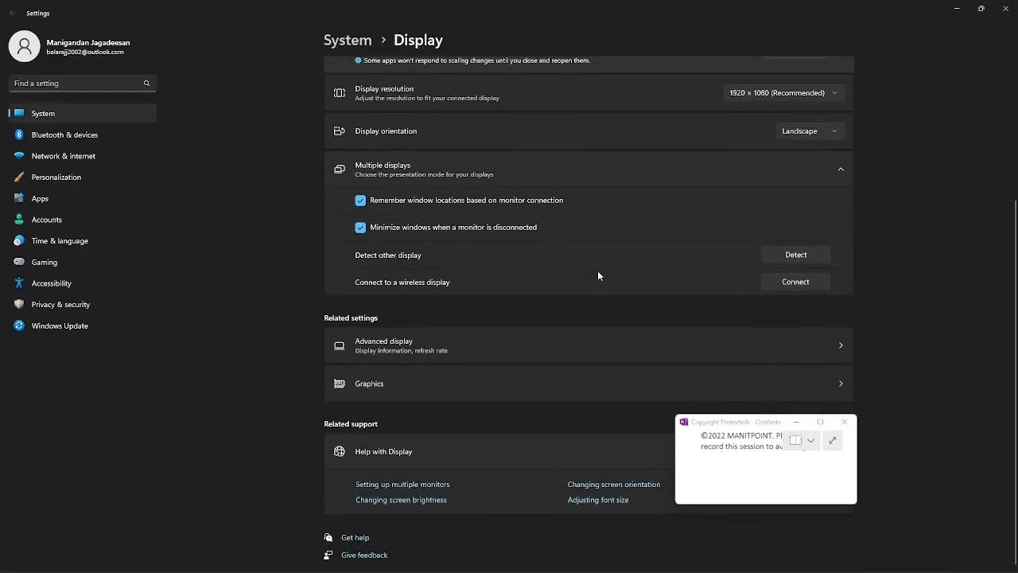
scroll(598, 275, up, 2)
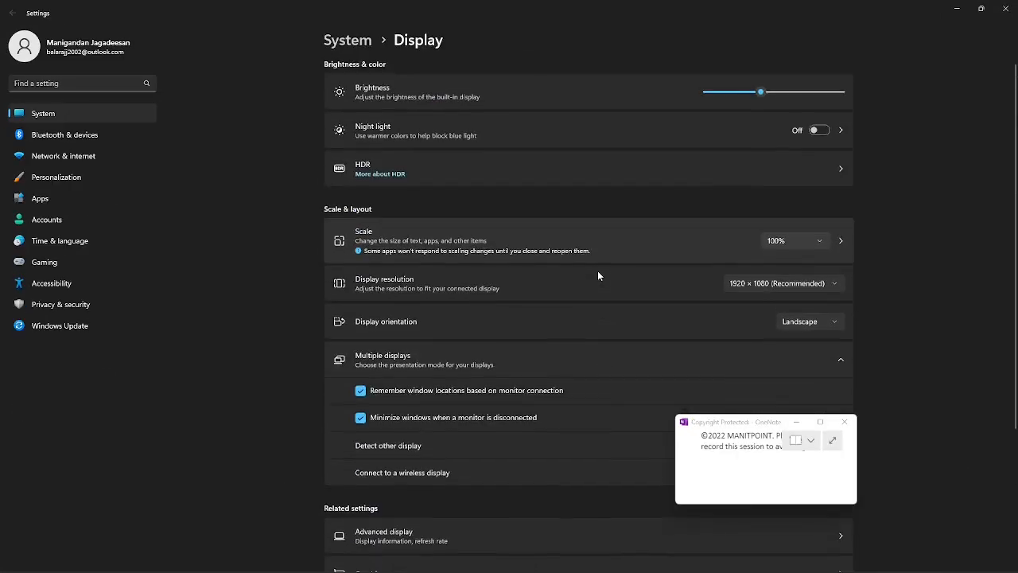
Step: Try a display resolution of 1366 × 768 and settle on 1680 × 1050
click(739, 286)
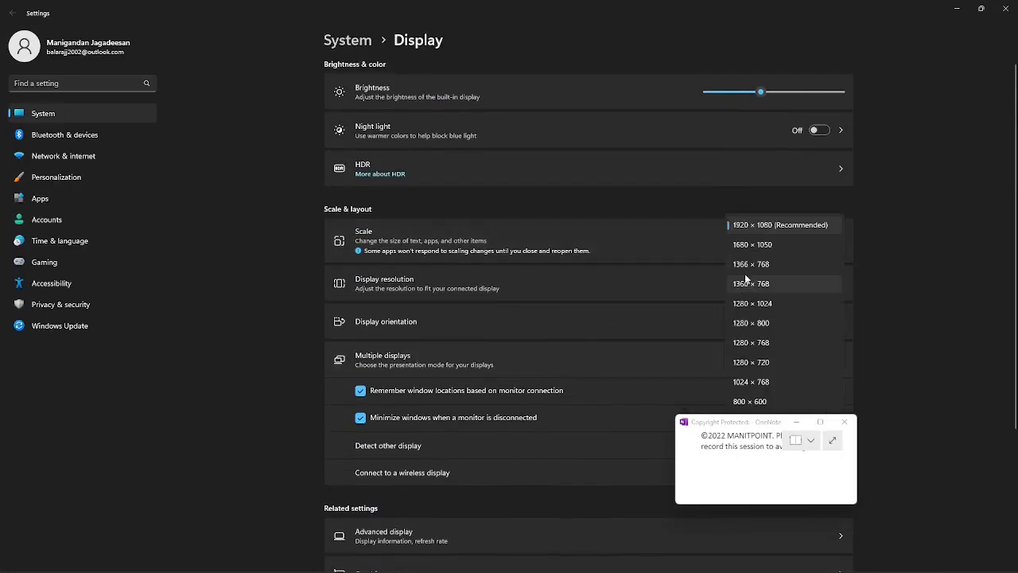
click(747, 266)
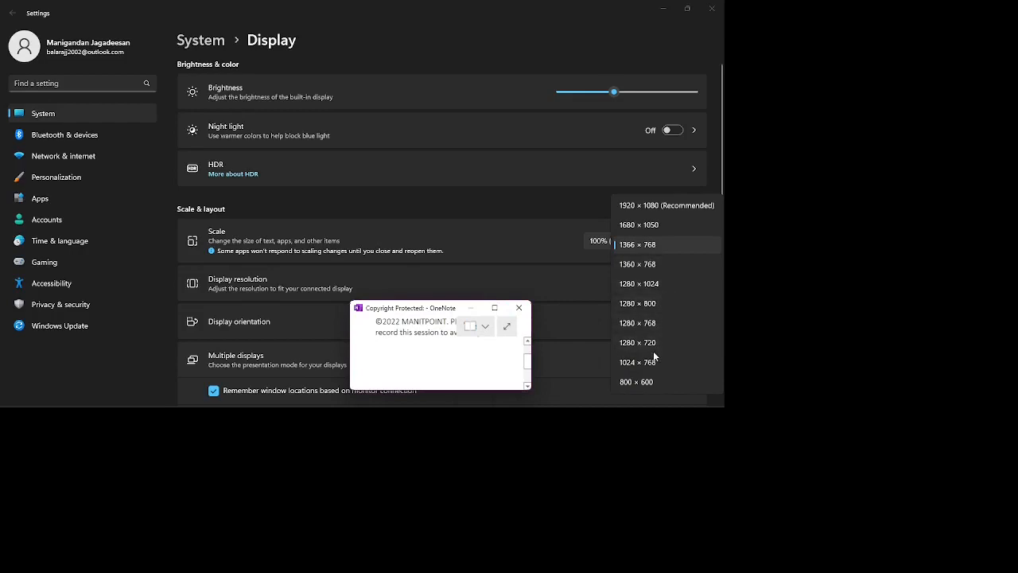
click(643, 224)
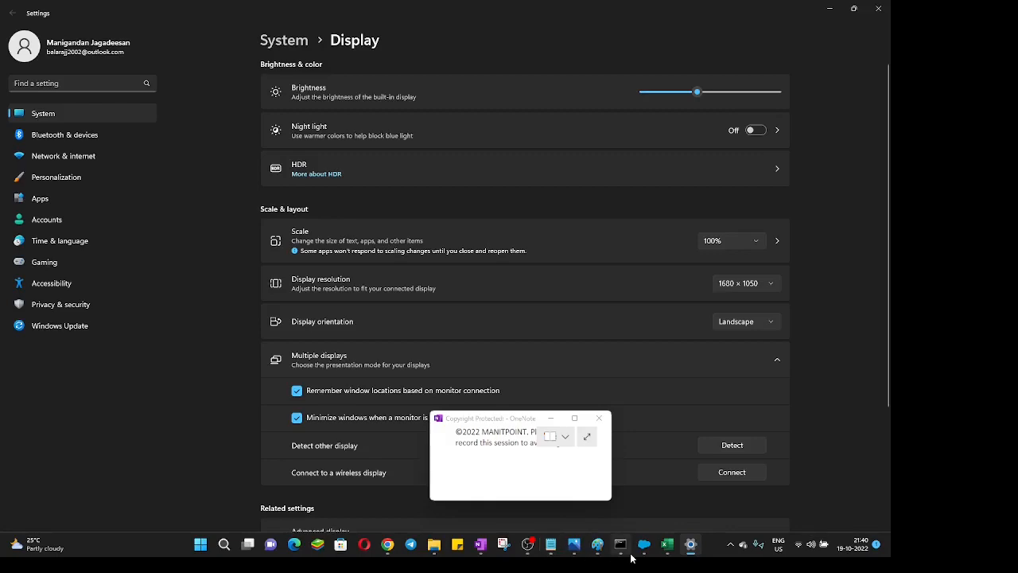
Step: Return to the Data Loader settings dialog and try stretching it to the full screen height
click(643, 551)
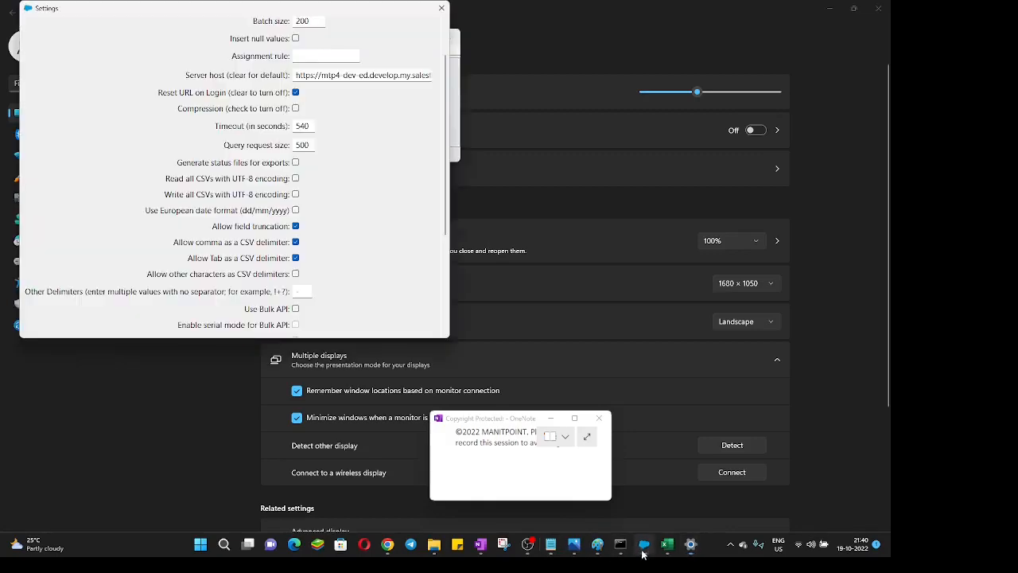
double_click(418, 338)
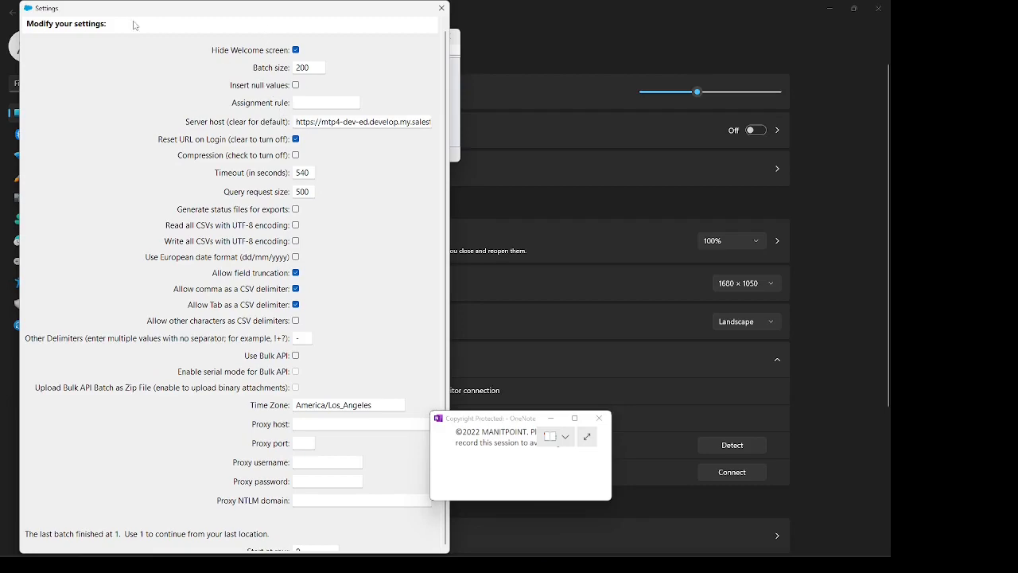
drag(135, 14, 137, 0)
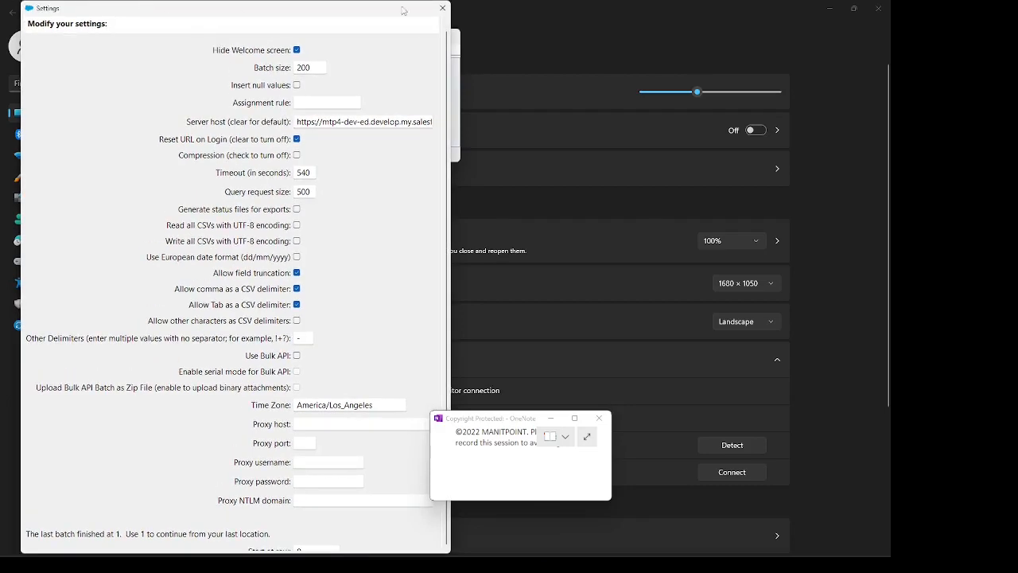
Step: Close the settings dialog and Data Loader, and relaunch Dataloader 52.0.0
click(442, 8)
click(447, 35)
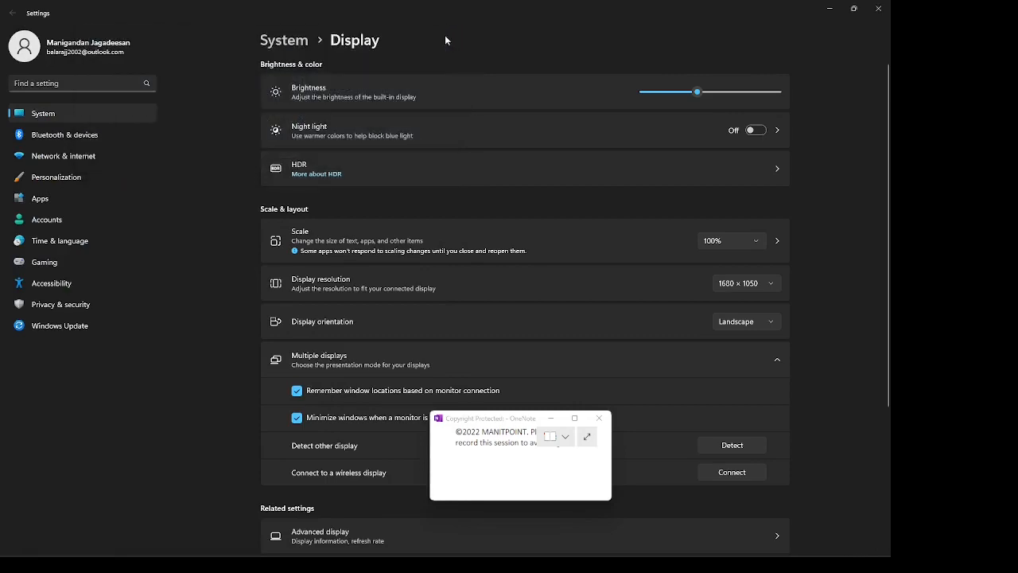
key(super+s)
text(dataloader 52.0.0)
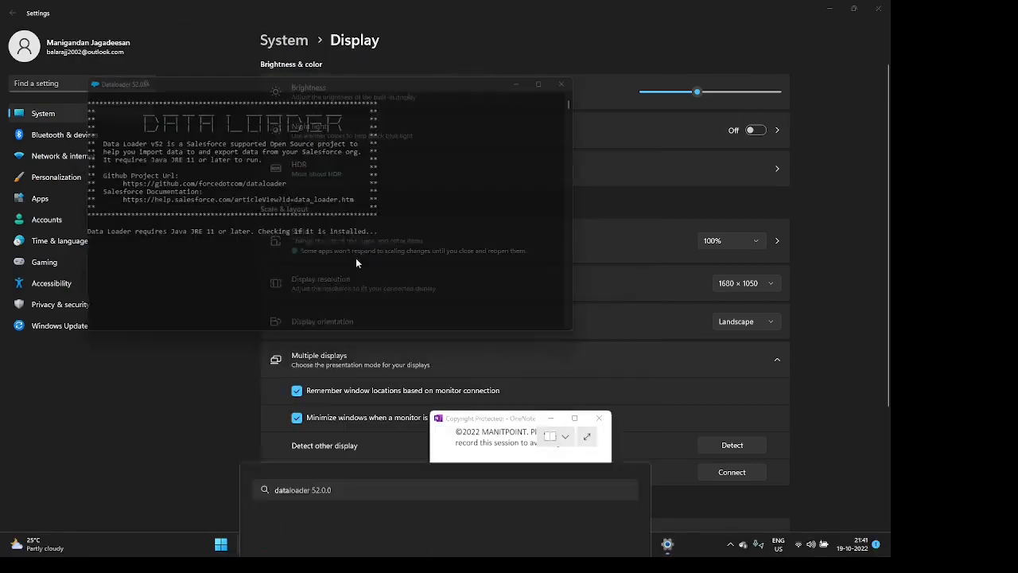
click(357, 257)
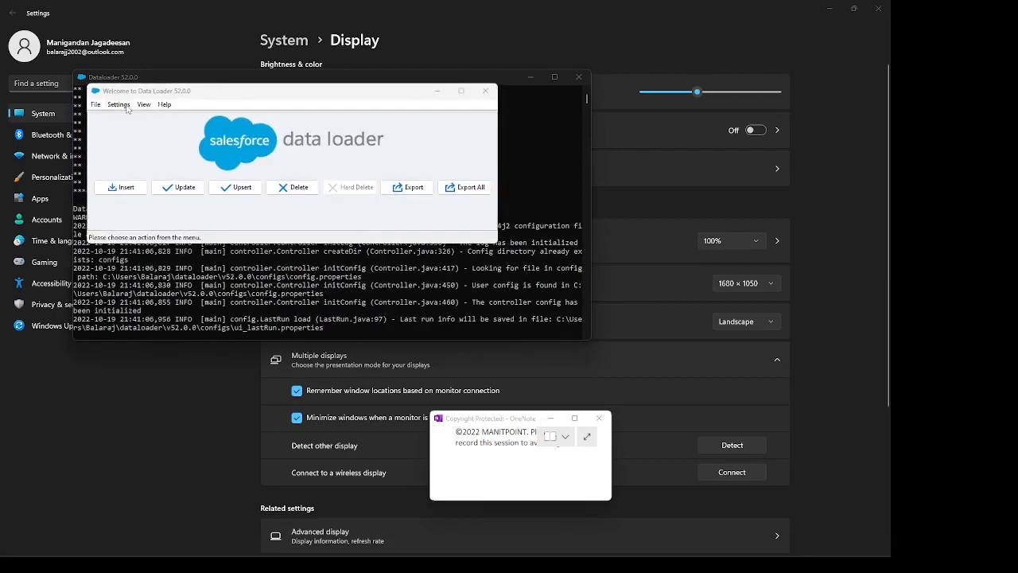
Step: Enable Insert null values in the Data Loader settings and save the change
click(124, 106)
click(132, 119)
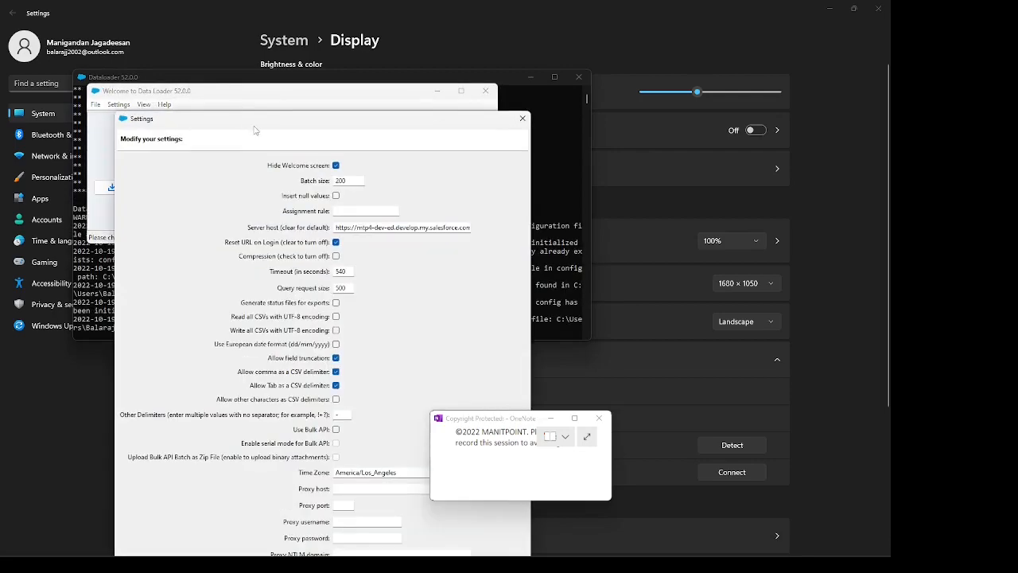
drag(254, 126, 199, 7)
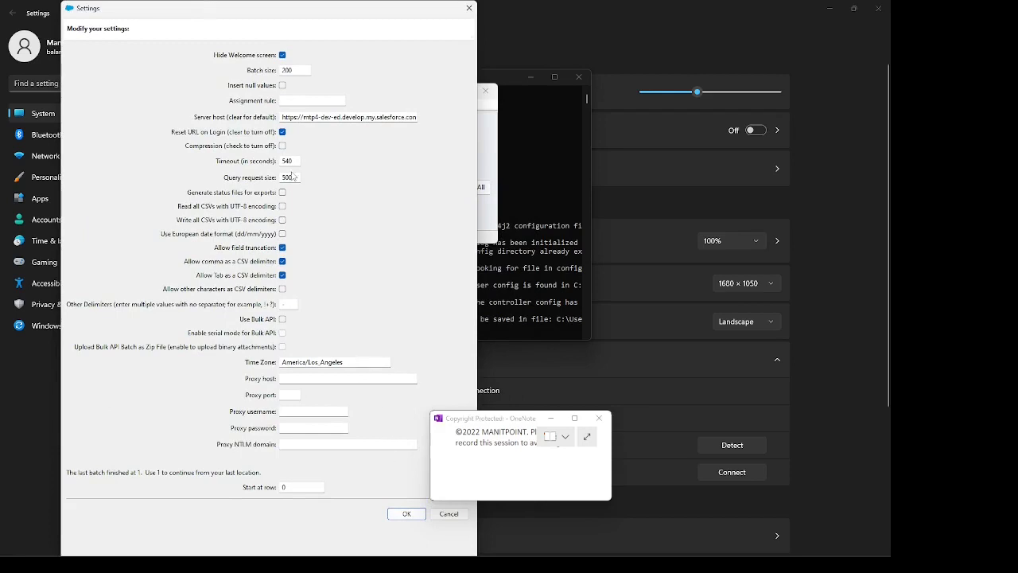
click(283, 85)
click(409, 515)
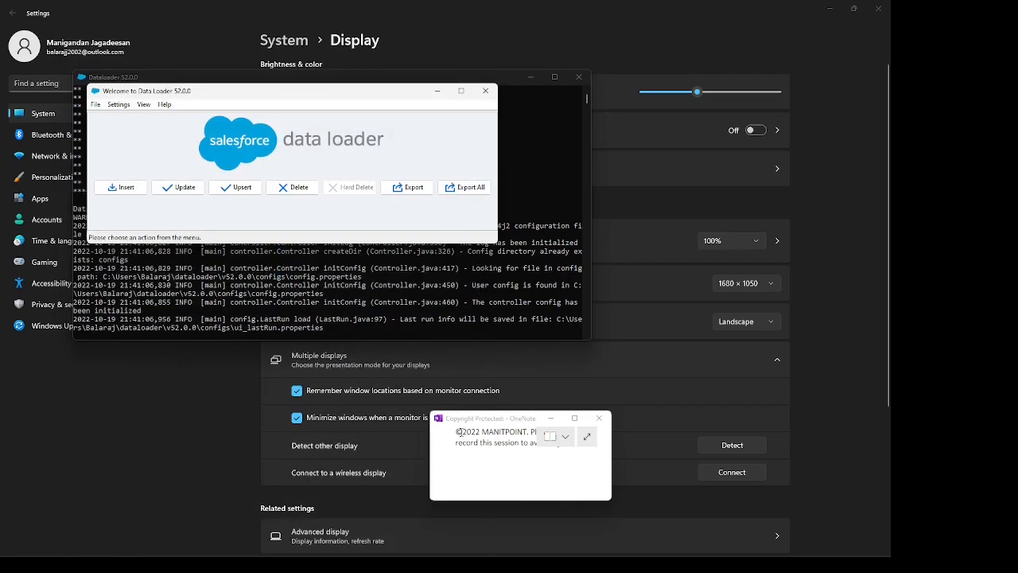
Step: Restore the display scale to 125% and the resolution to 1920 × 1080, and switch back to Data Loader
click(732, 246)
click(732, 261)
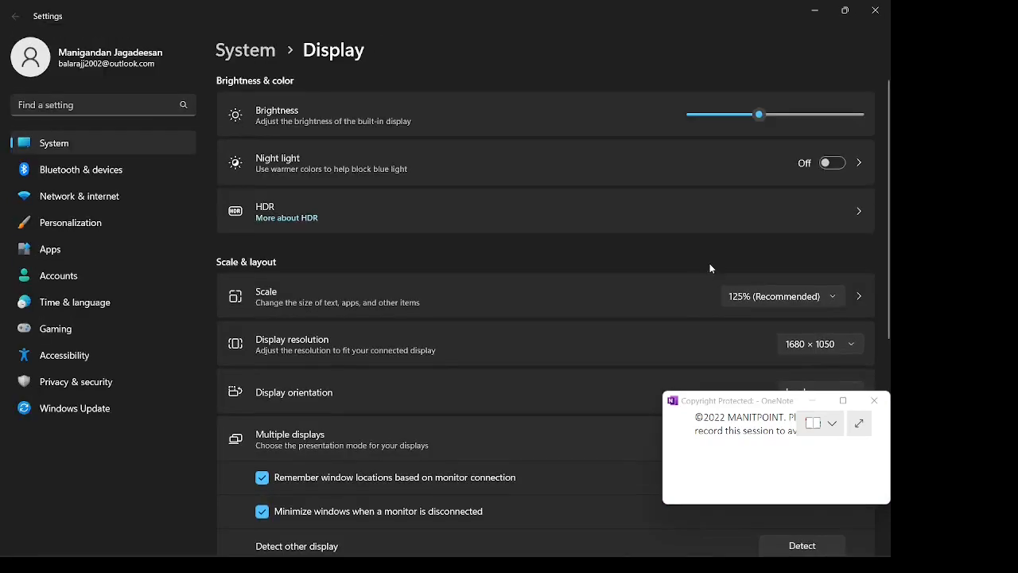
click(820, 345)
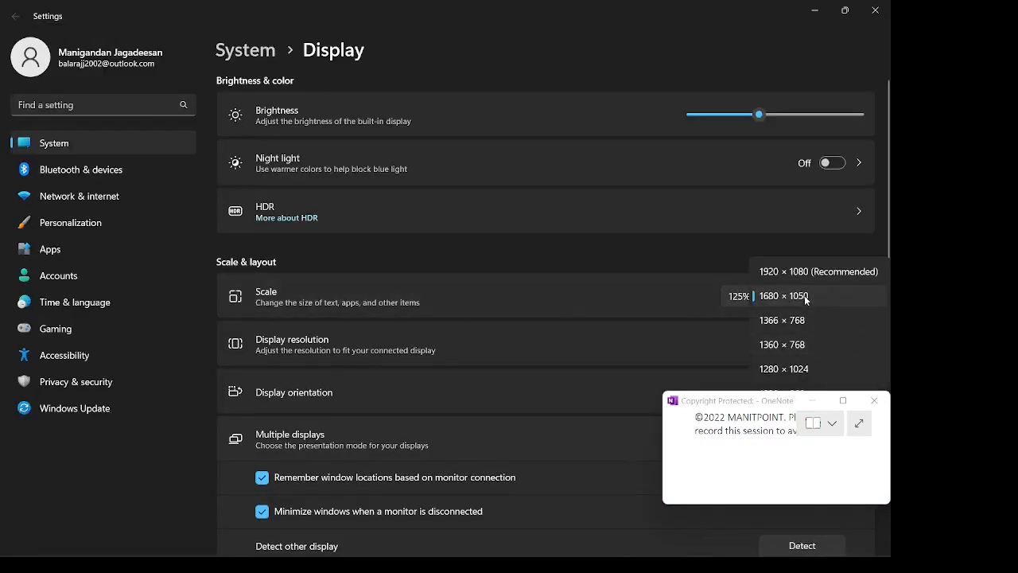
click(805, 272)
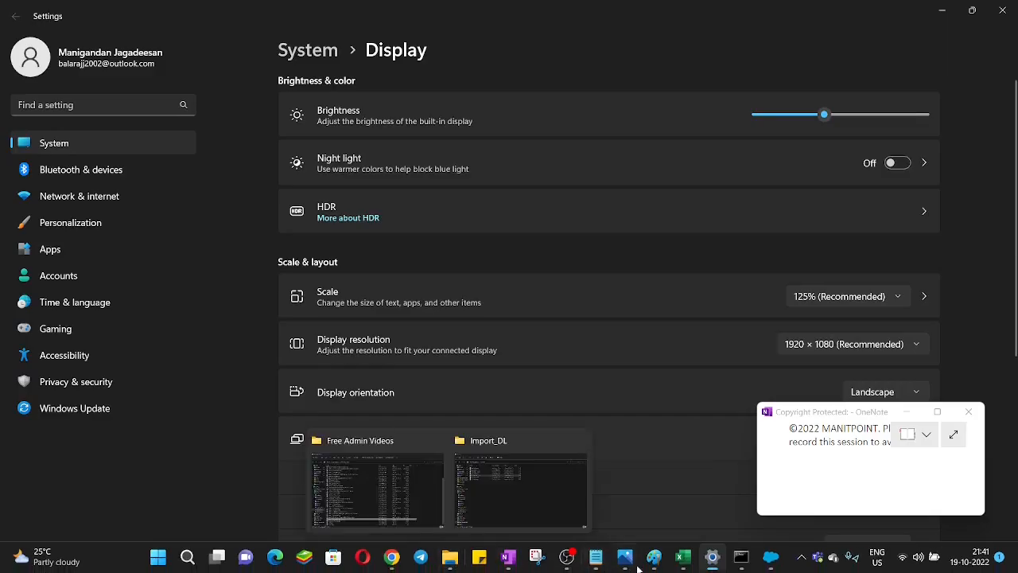
mouse_move(662, 563)
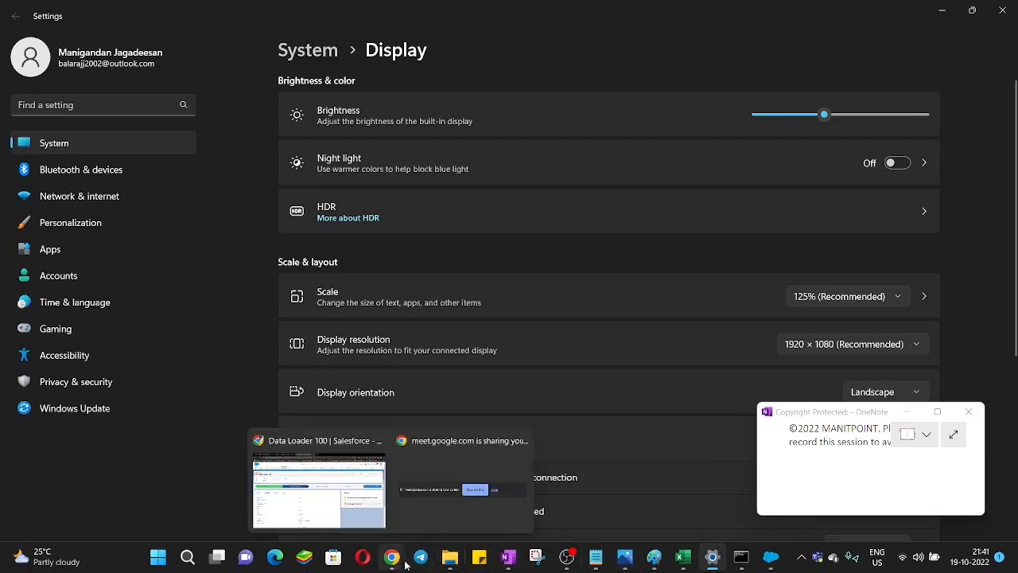
click(770, 557)
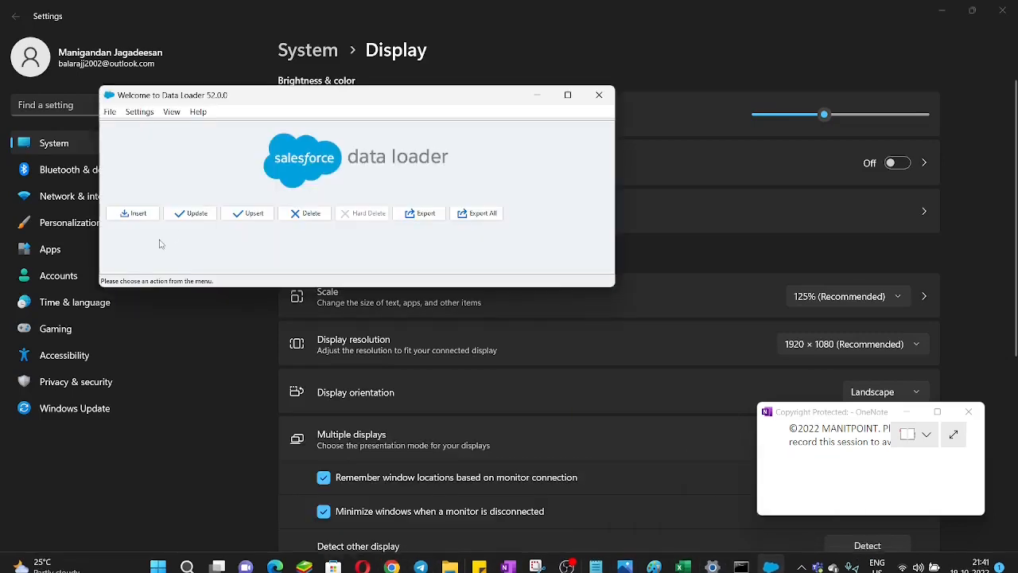
Step: Start an Update operation and log in to the Production environment through OAuth with the account password
drag(241, 97, 348, 102)
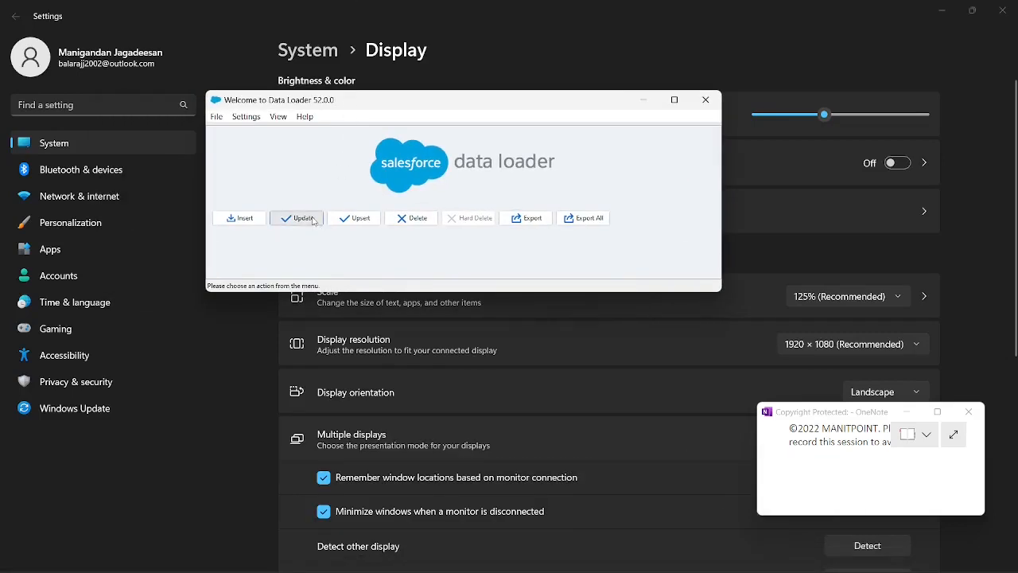
click(312, 221)
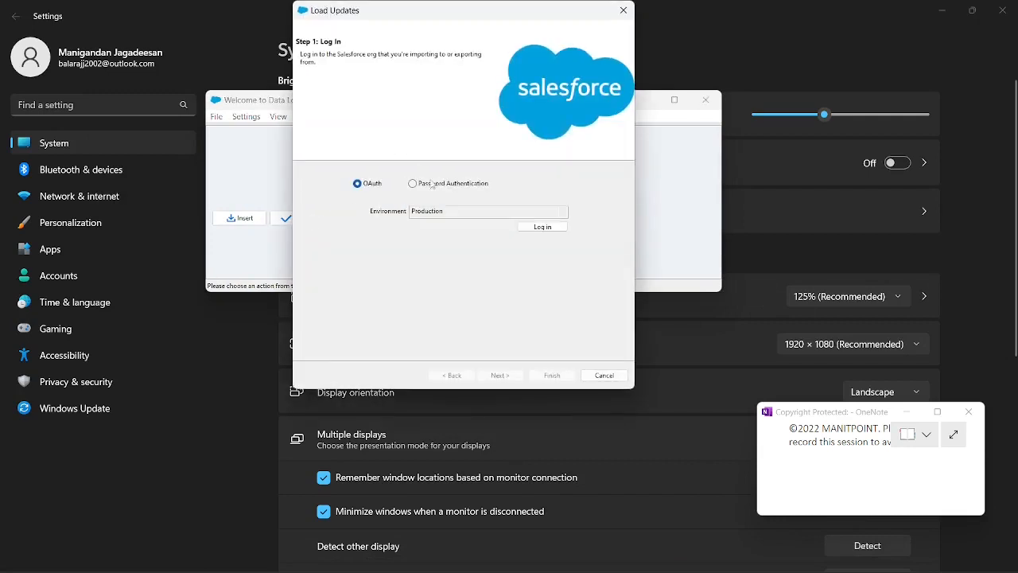
click(542, 227)
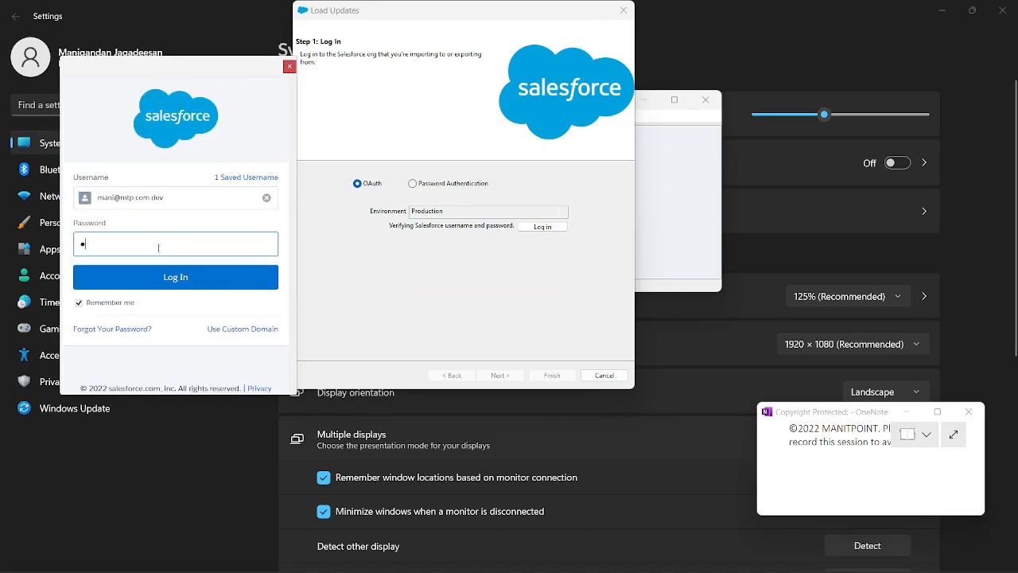
text(•••••••••)
click(166, 285)
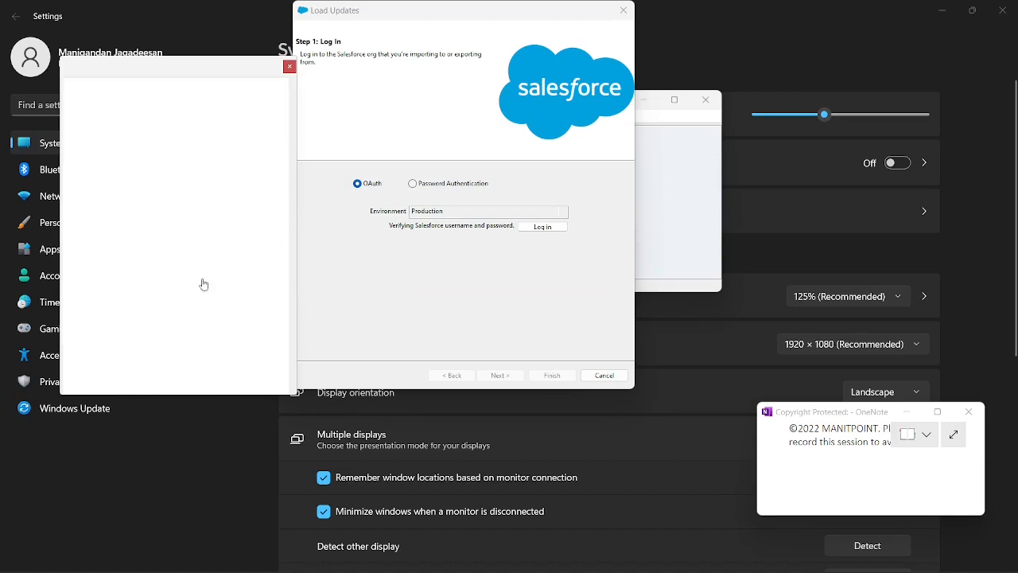
click(221, 295)
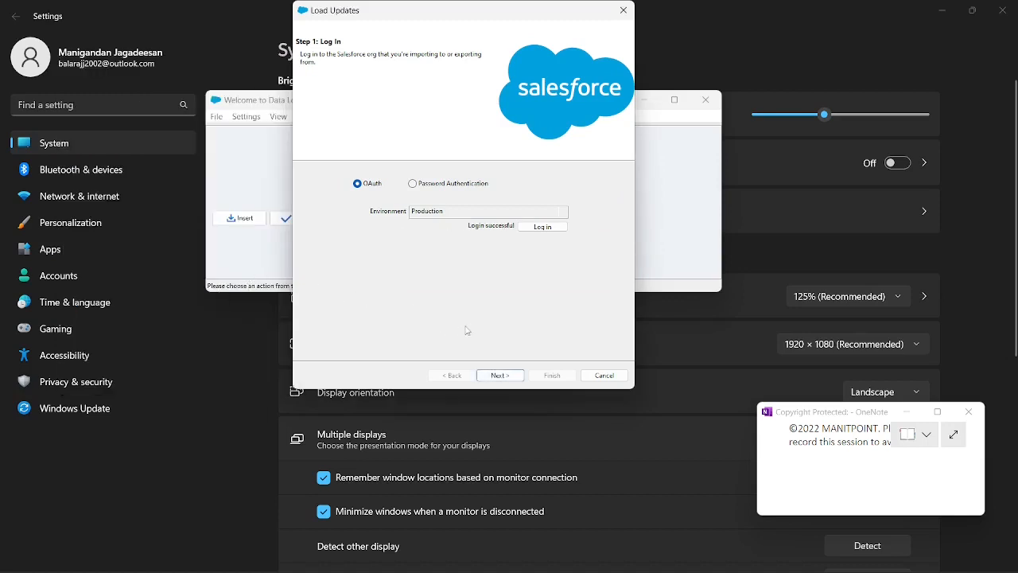
click(501, 376)
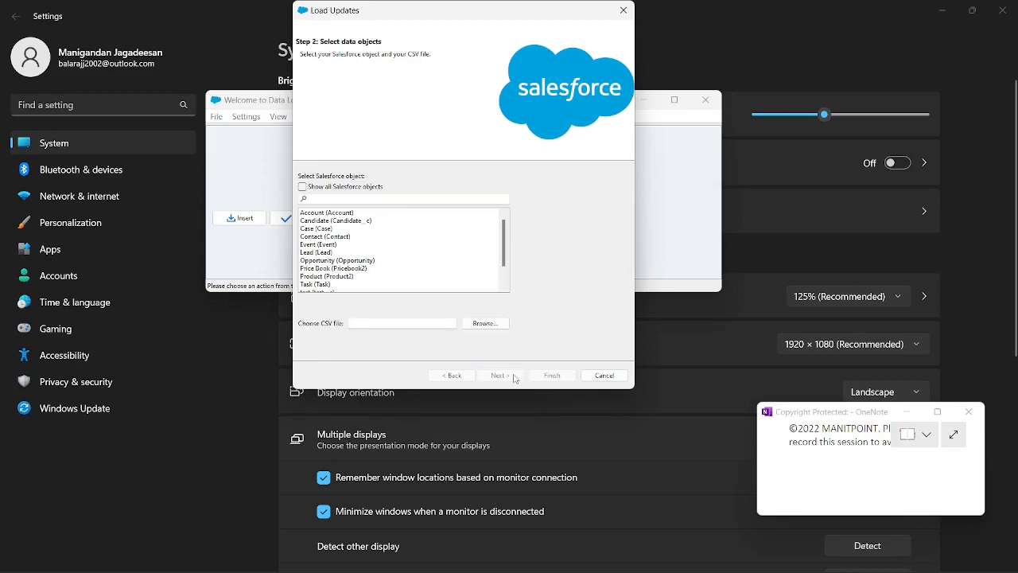
Step: Minimise the Settings window, then choose the Lead object and Lead update - 2.csv as the update's data source
click(941, 11)
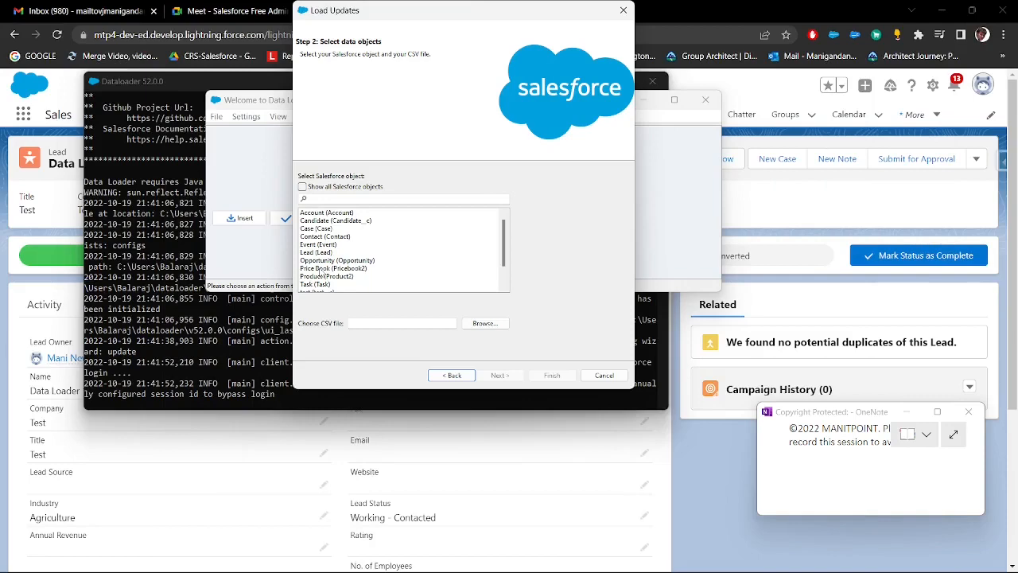
click(317, 252)
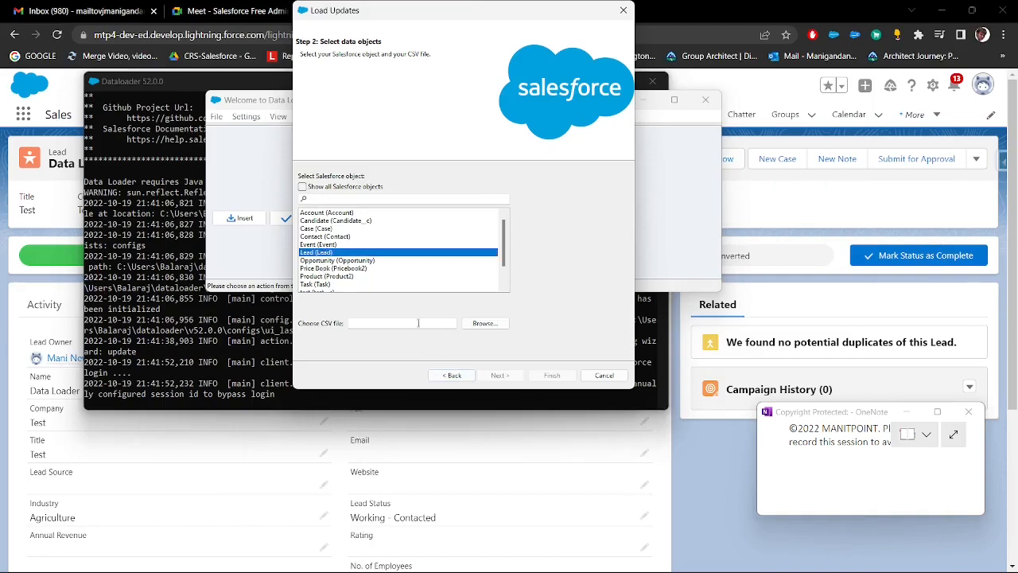
click(485, 323)
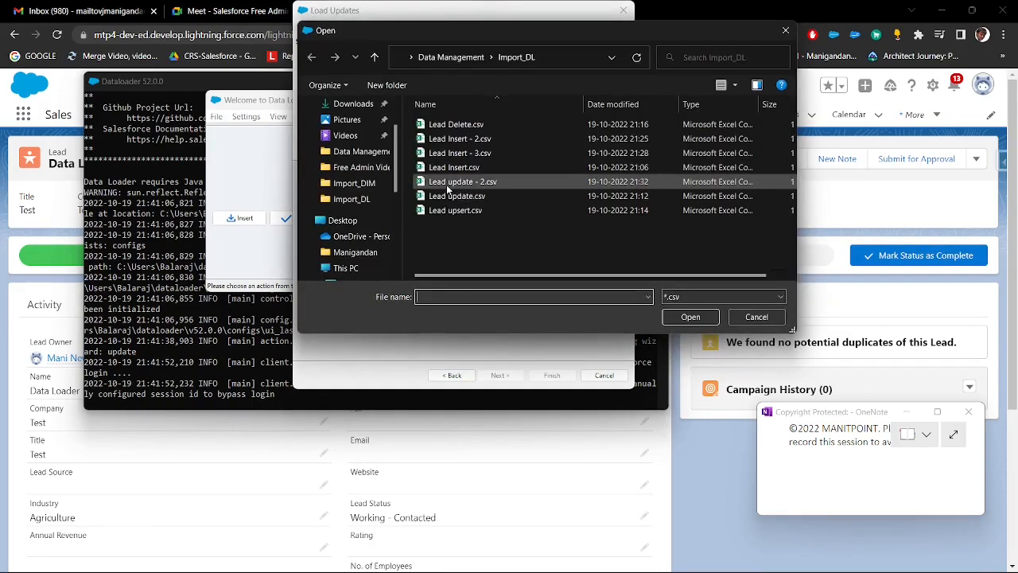
double_click(449, 183)
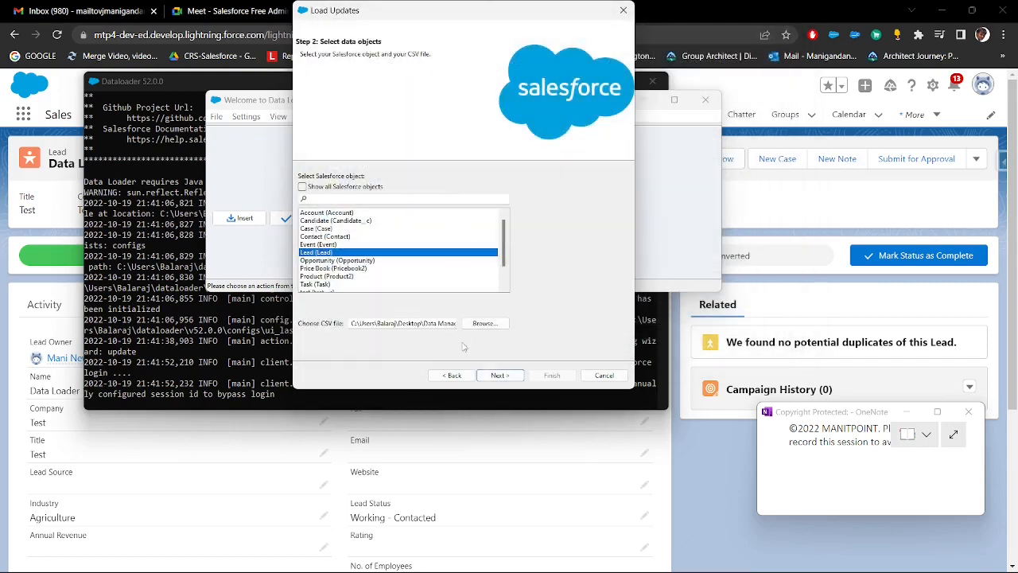
click(502, 377)
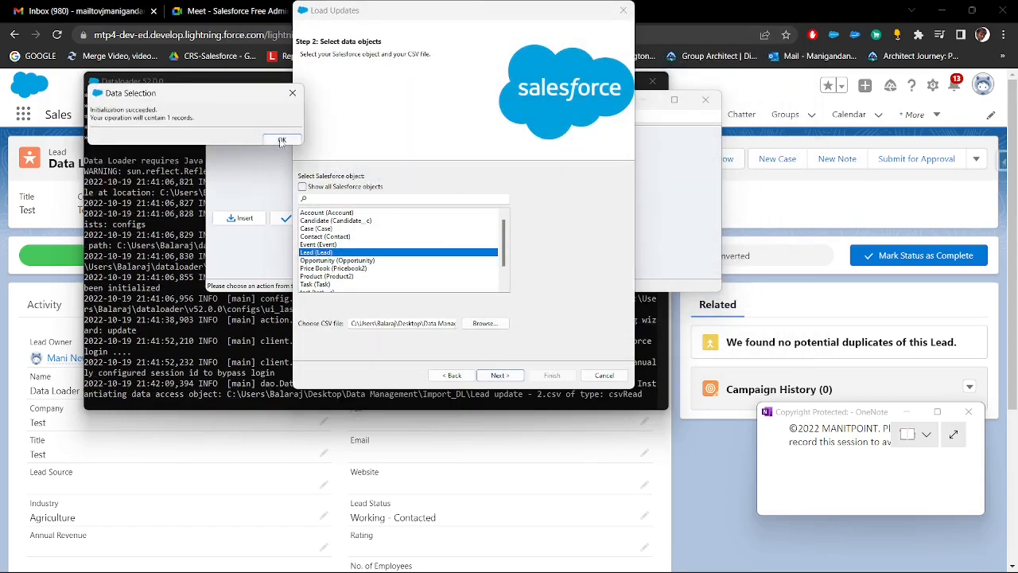
click(282, 141)
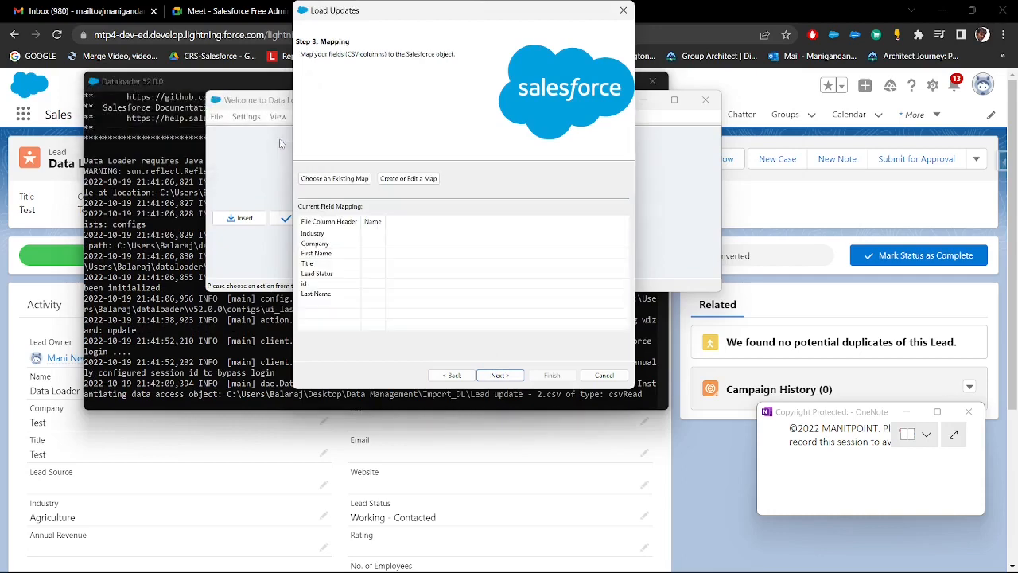
Step: Auto-match the CSV columns to the Salesforce fields, map Lead Status to Status, and accept the mapping
click(392, 182)
click(203, 139)
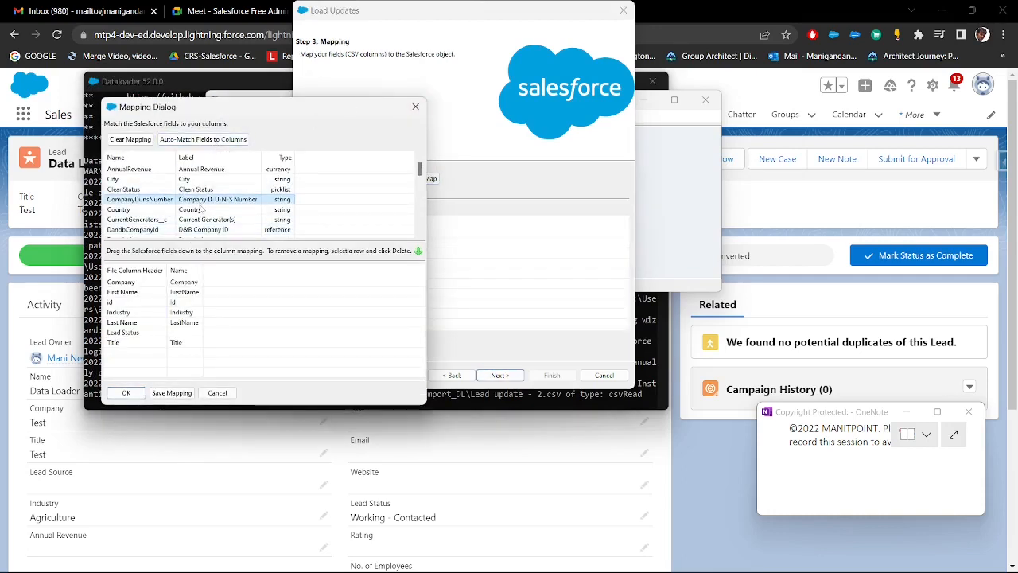
scroll(201, 209, down, 10)
drag(199, 209, 179, 333)
click(125, 393)
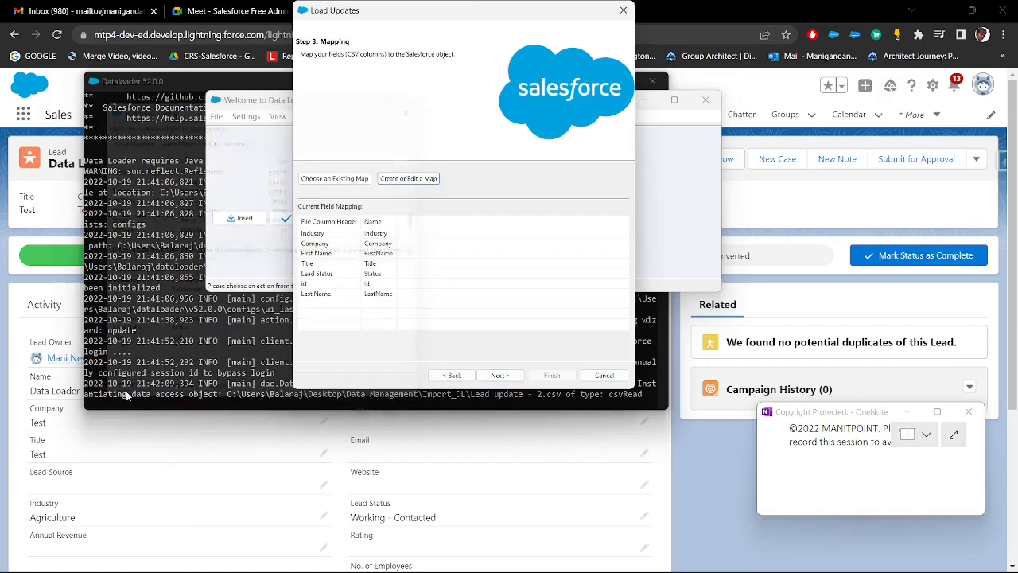
click(498, 377)
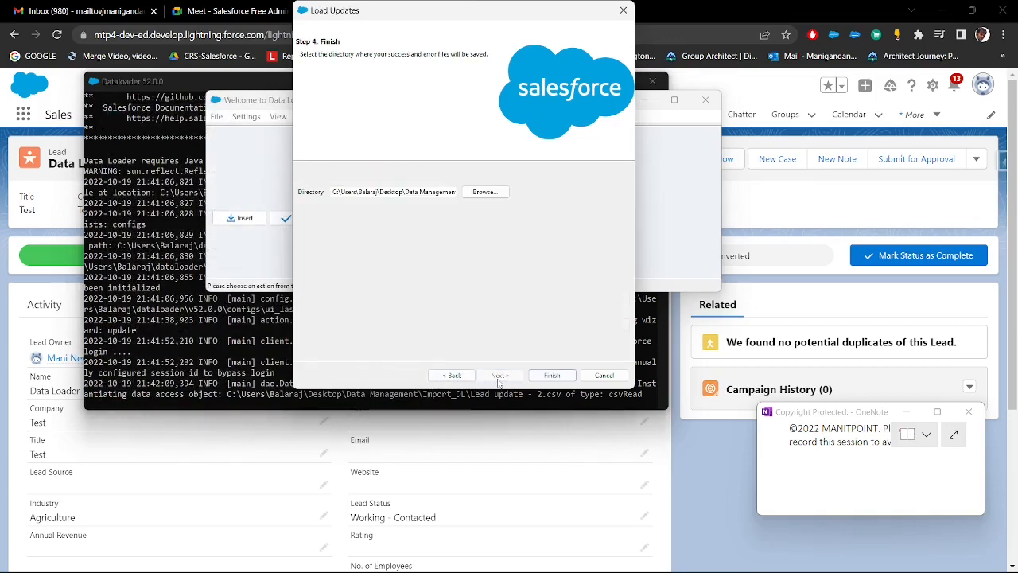
Step: Run the lead update with the preset results directory and close the completion message
click(541, 377)
click(566, 343)
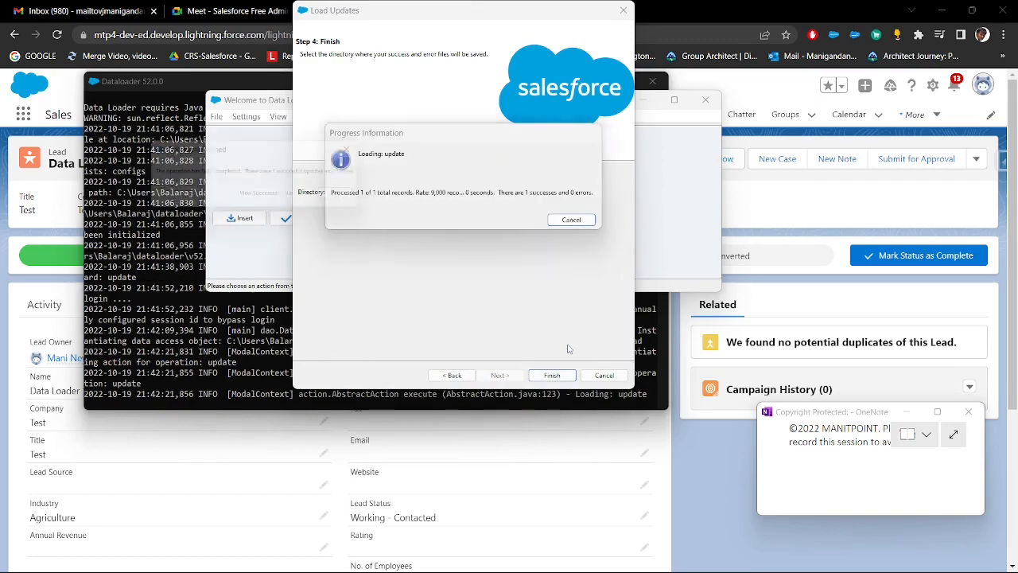
click(352, 197)
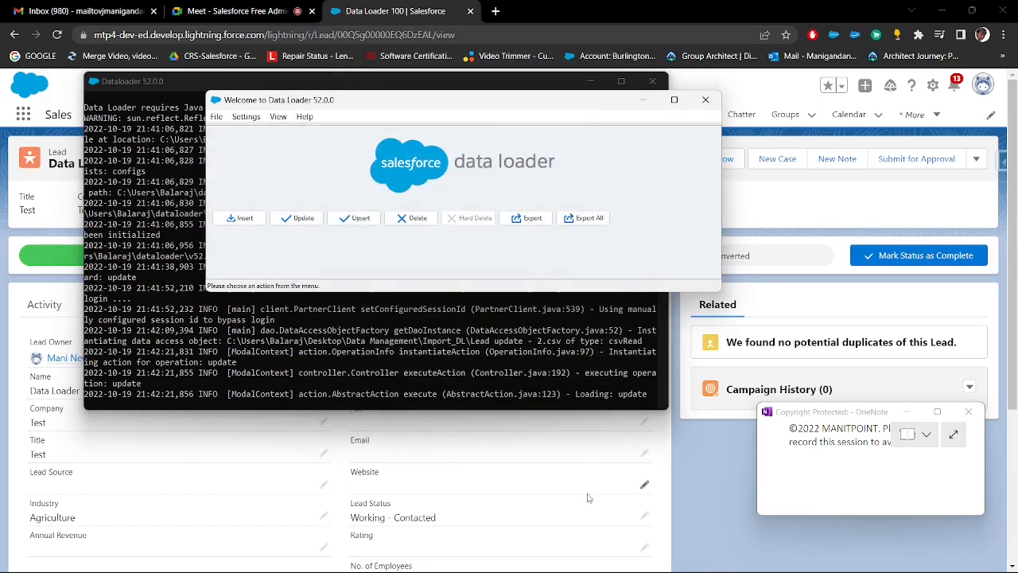
Step: Switch to Salesforce in the browser, reload the Data Loader 100 lead, and check the Title field in its details
click(688, 489)
scroll(125, 416, down, 3)
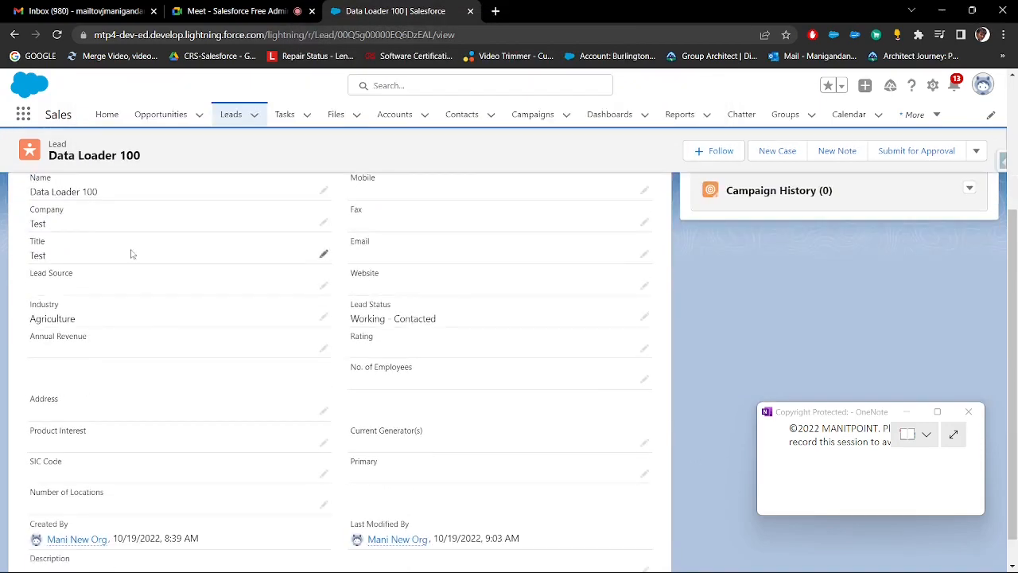
click(56, 34)
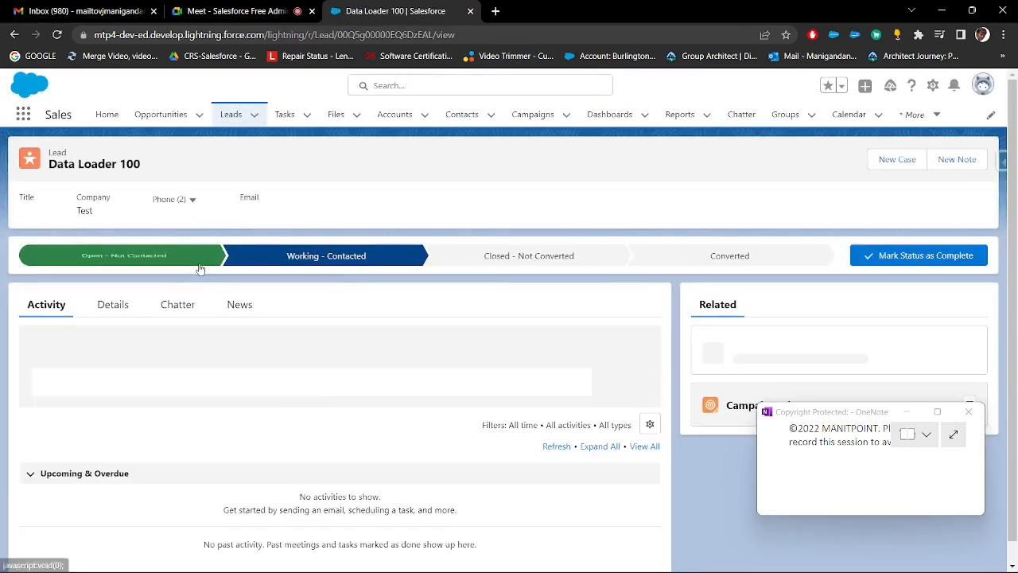
click(127, 303)
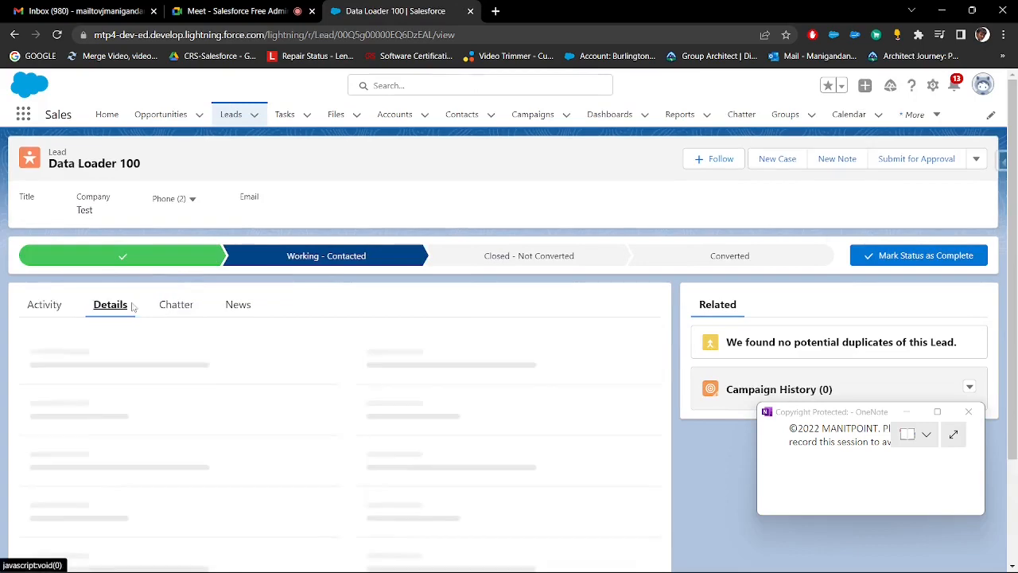
scroll(132, 304, down, 2)
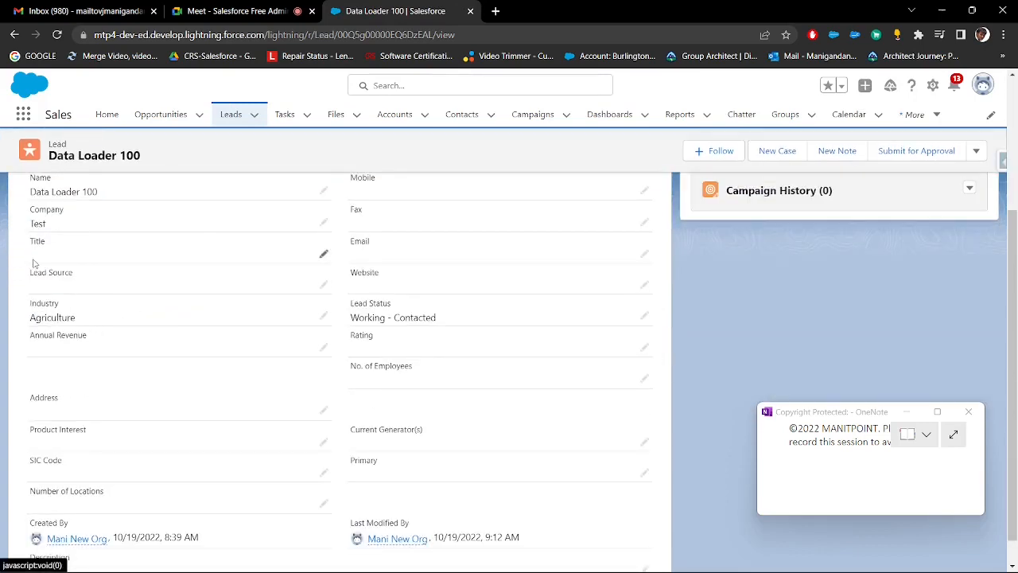
drag(28, 247, 54, 247)
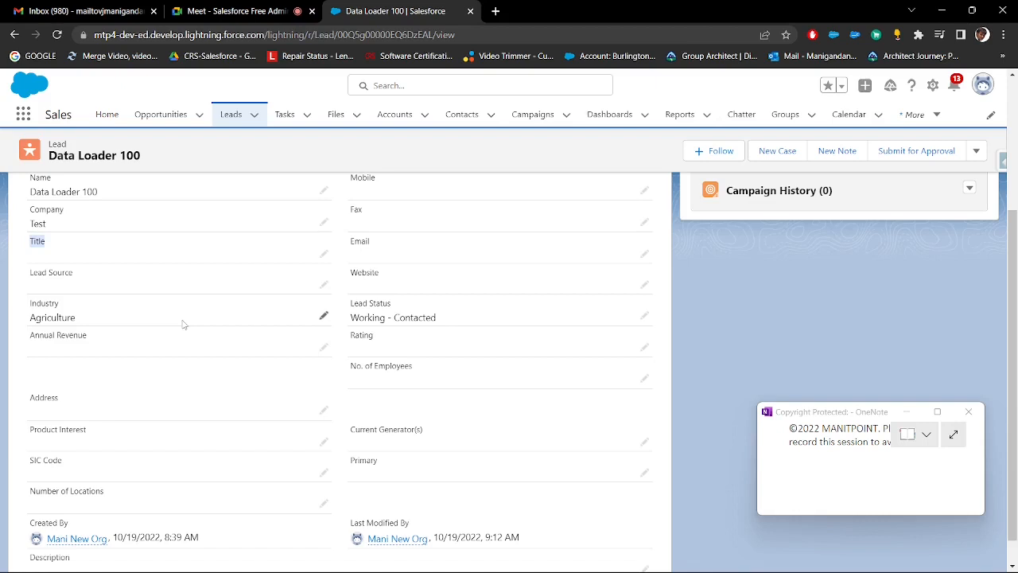
mouse_move(786, 563)
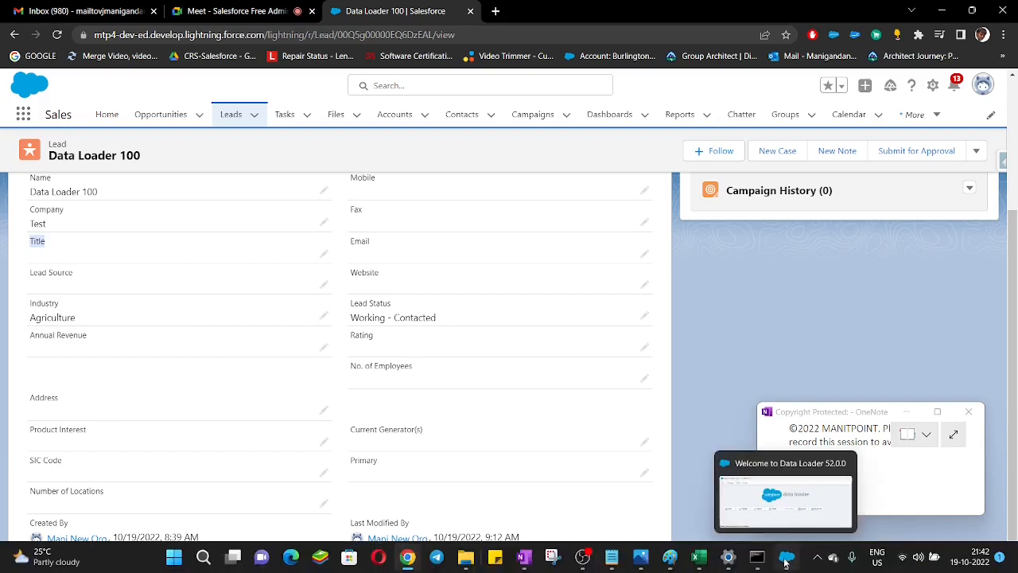